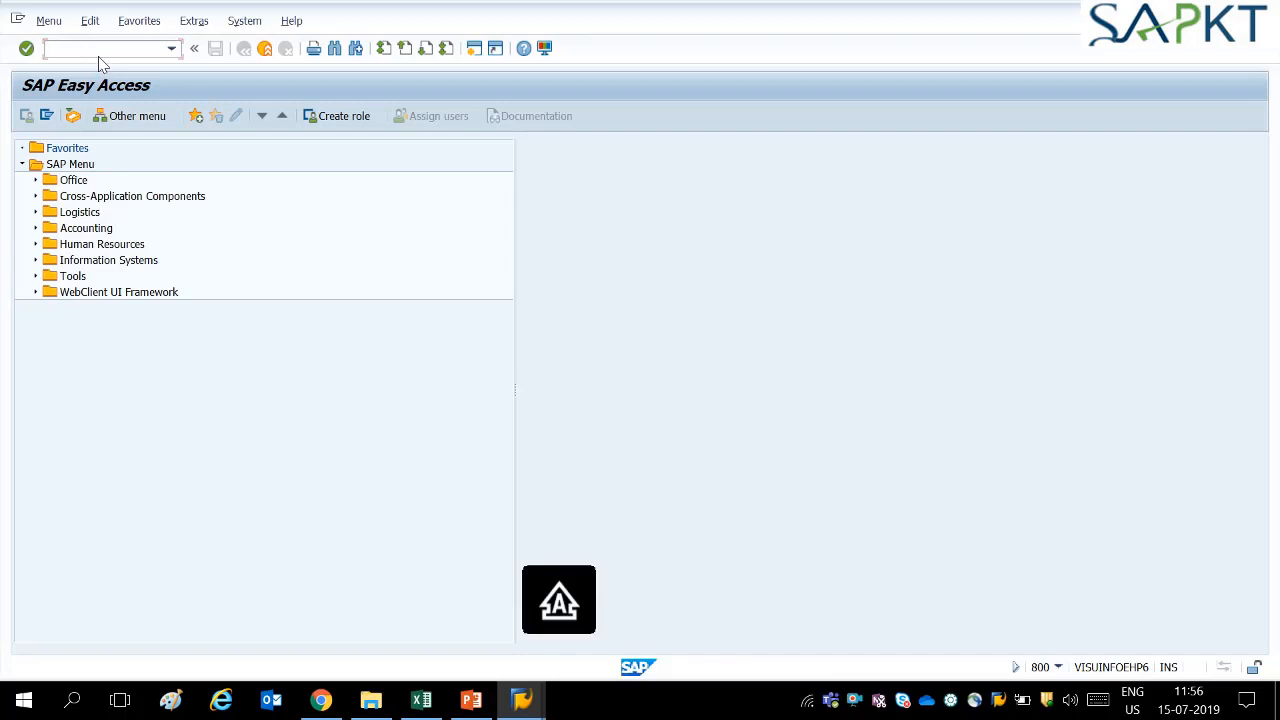
# Step: Open the standard order for change with transaction VA02 by its order number and display the items' reasons for rejection
pyautogui.write('VA02')
pyautogui.press('Return')
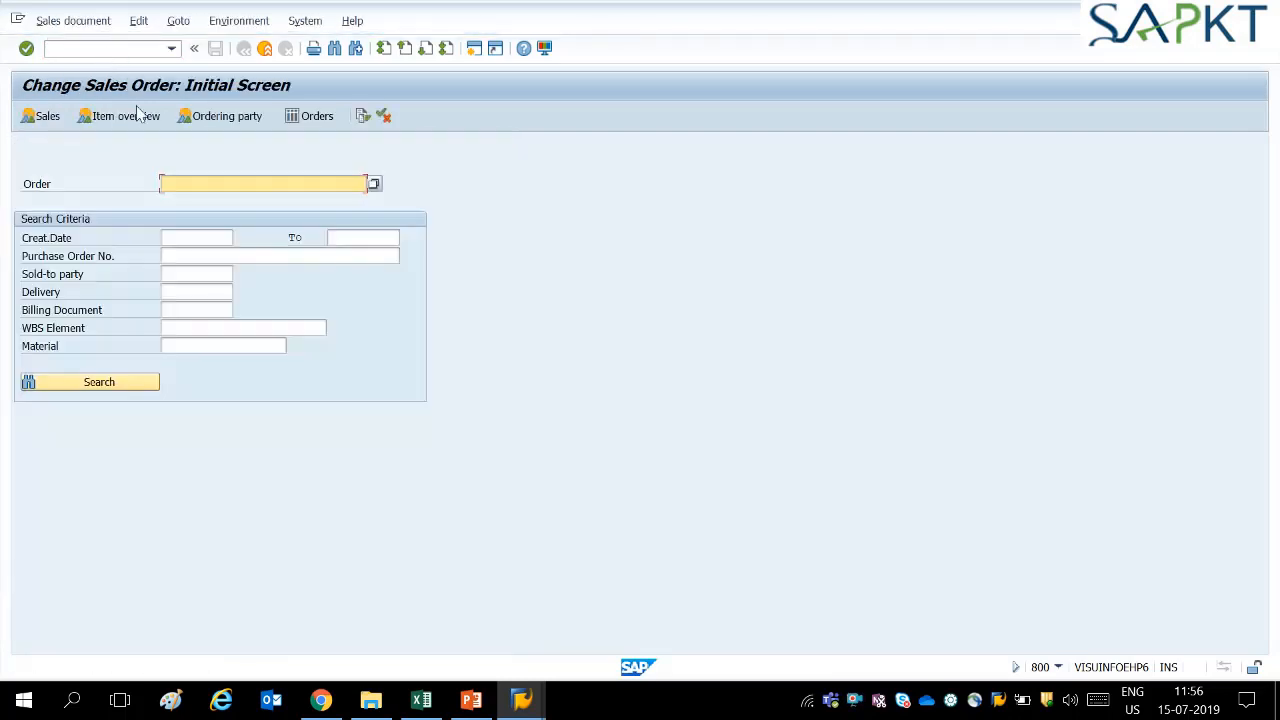
pyautogui.write('14395')
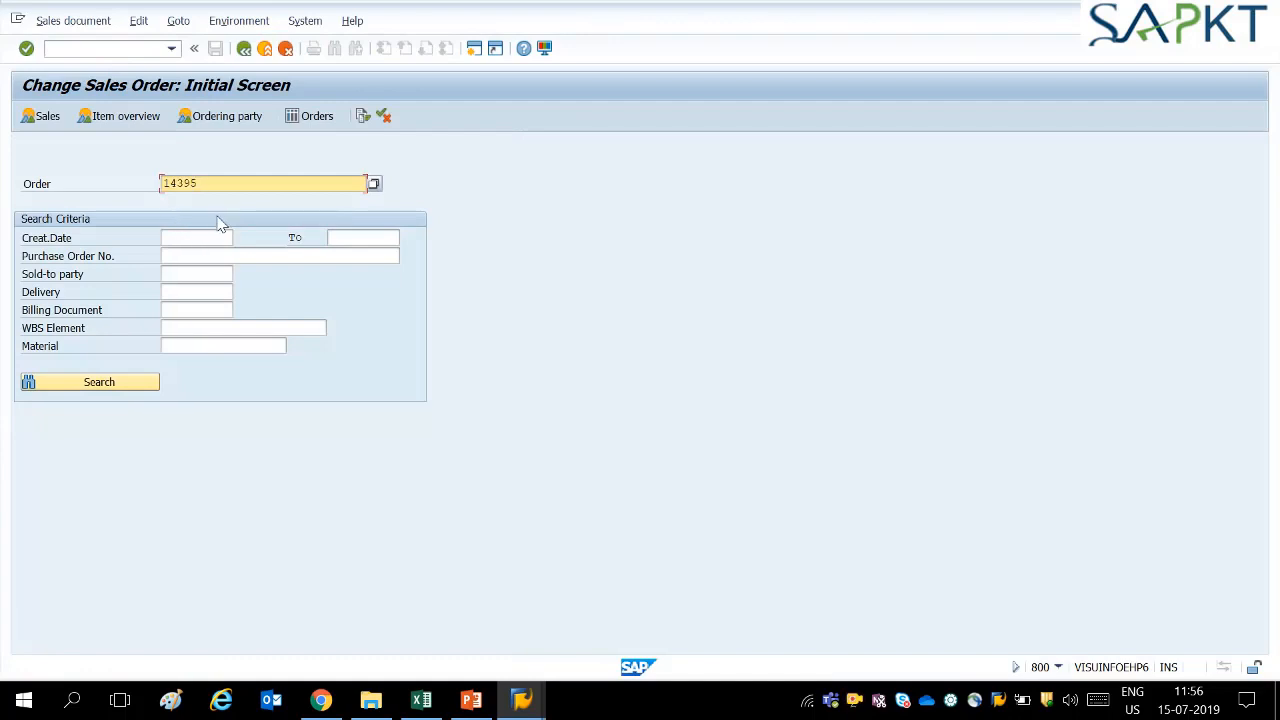
pyautogui.press('Return')
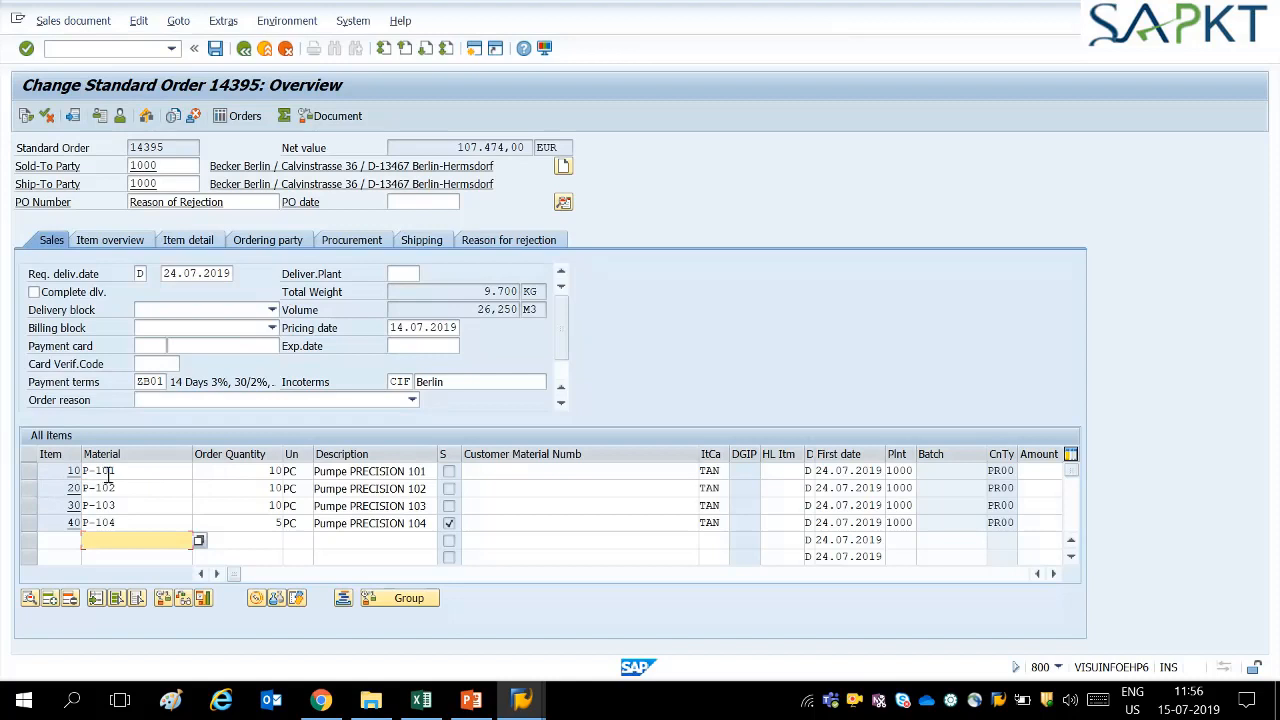
pyautogui.click(506, 241)
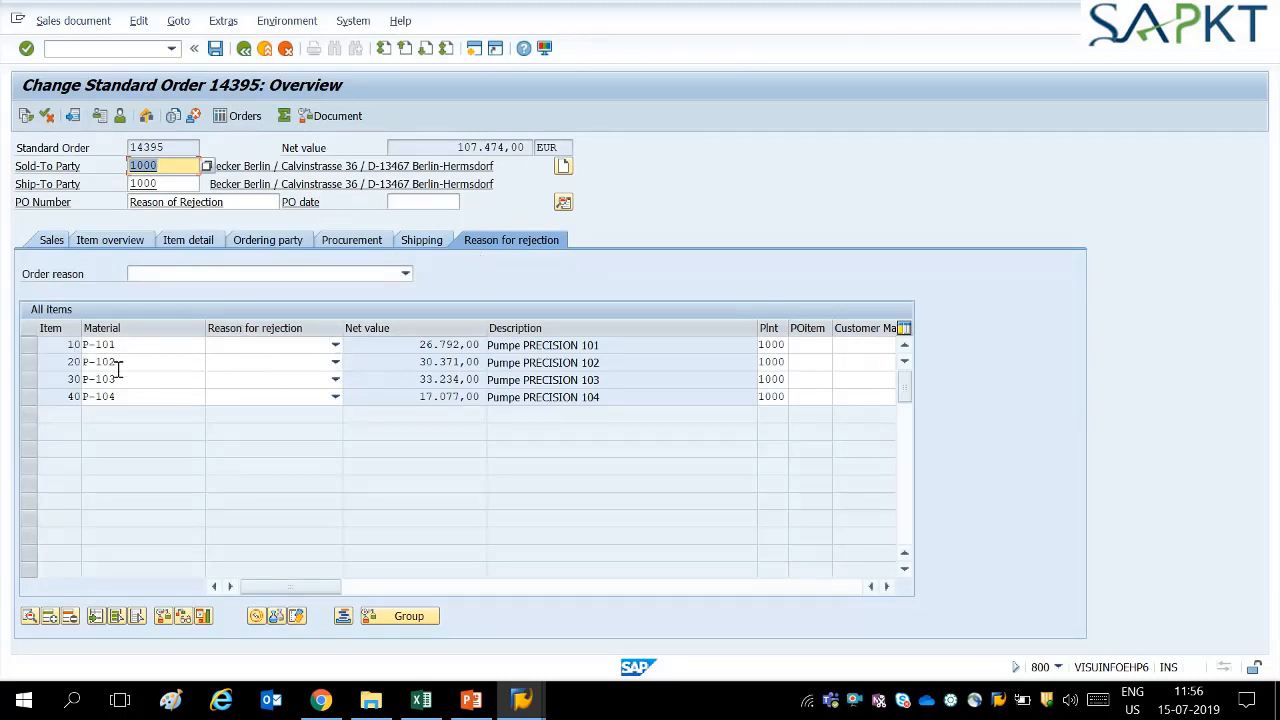
# Step: Assign rejection reasons 02 Poor quality to P-101, 05 Guarantee to P-102, 10 Unreasonable request to P-103, and 40 Backlog to competitor to P-104
pyautogui.click(335, 344)
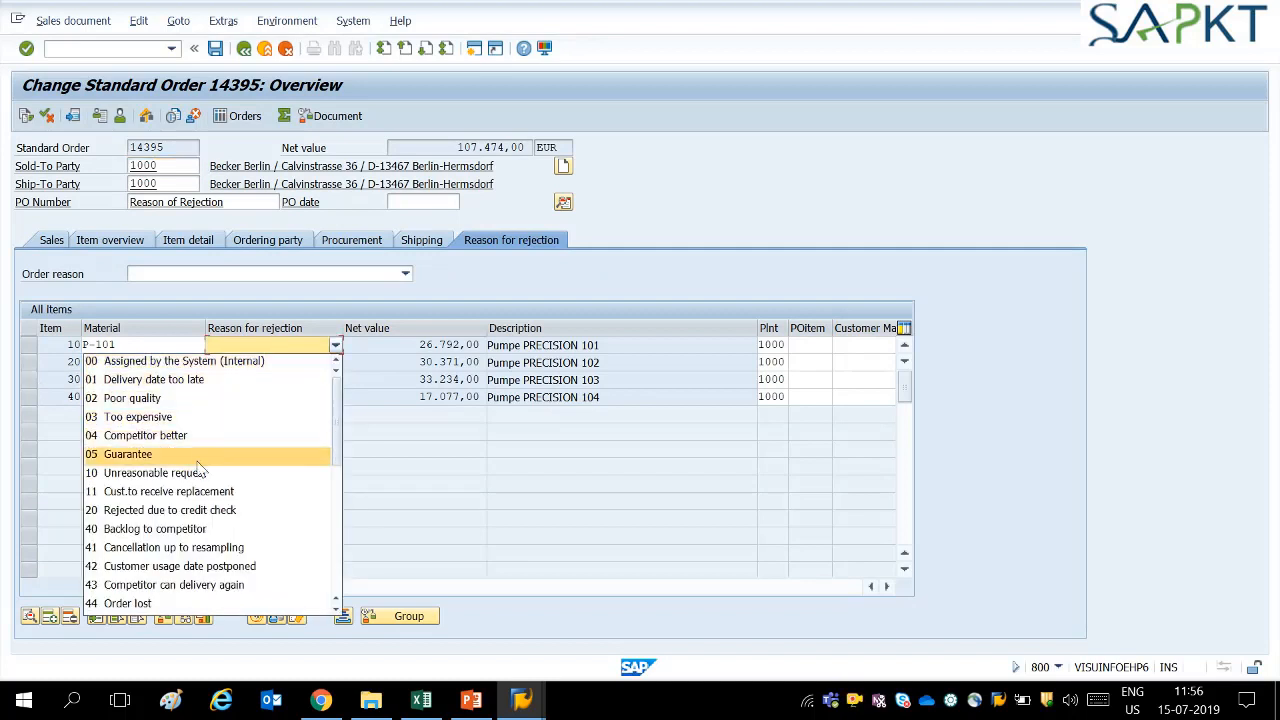
pyautogui.click(183, 400)
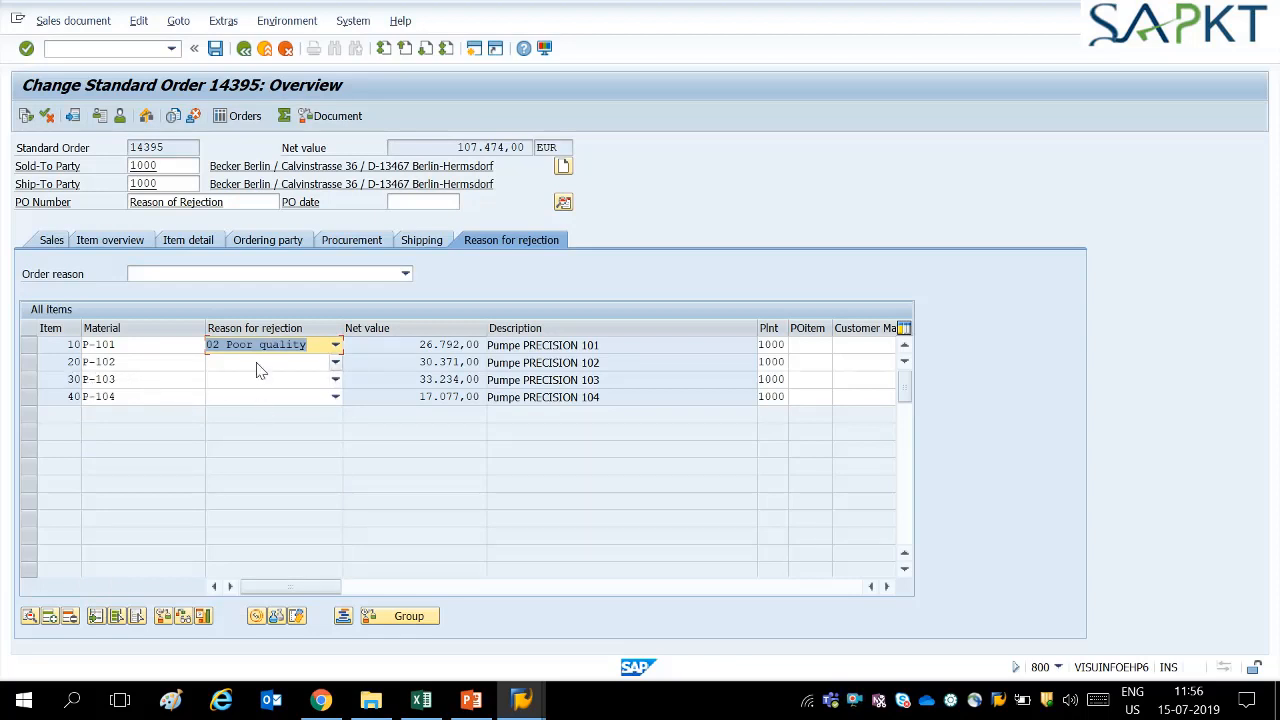
pyautogui.click(335, 362)
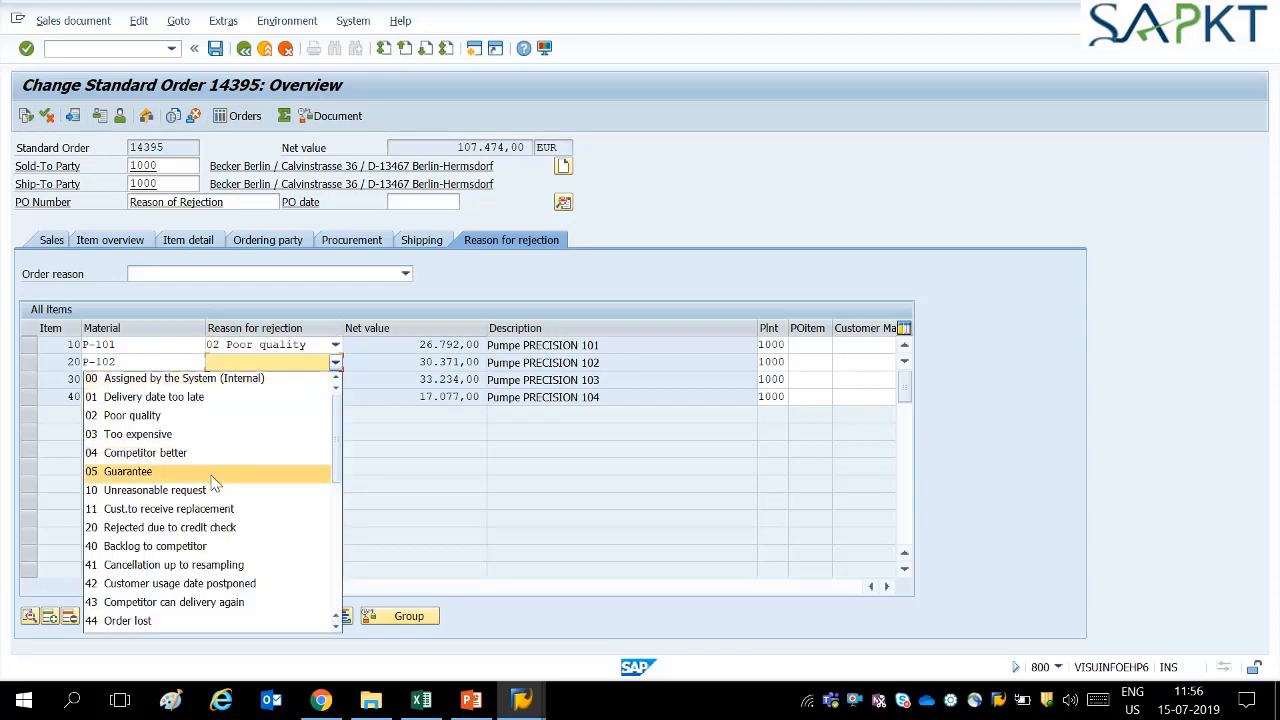
pyautogui.click(217, 482)
pyautogui.click(335, 379)
pyautogui.click(240, 512)
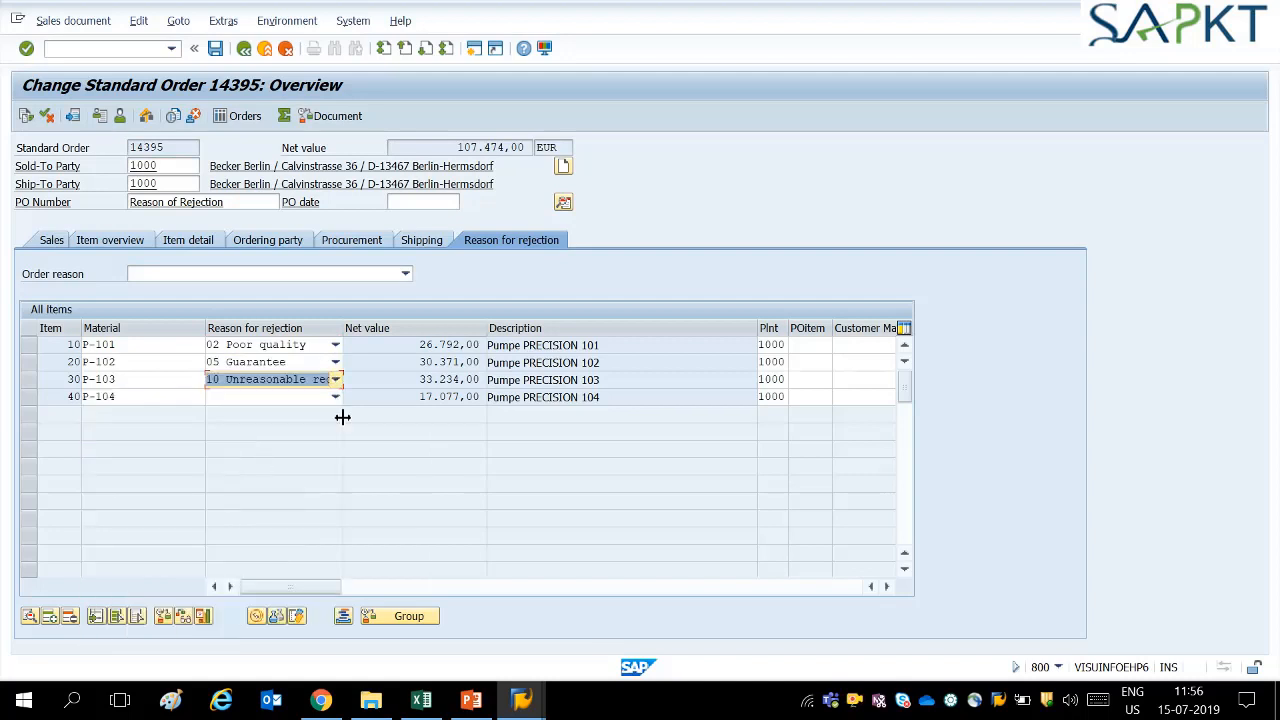
pyautogui.click(295, 405)
pyautogui.click(224, 566)
pyautogui.press('Return')
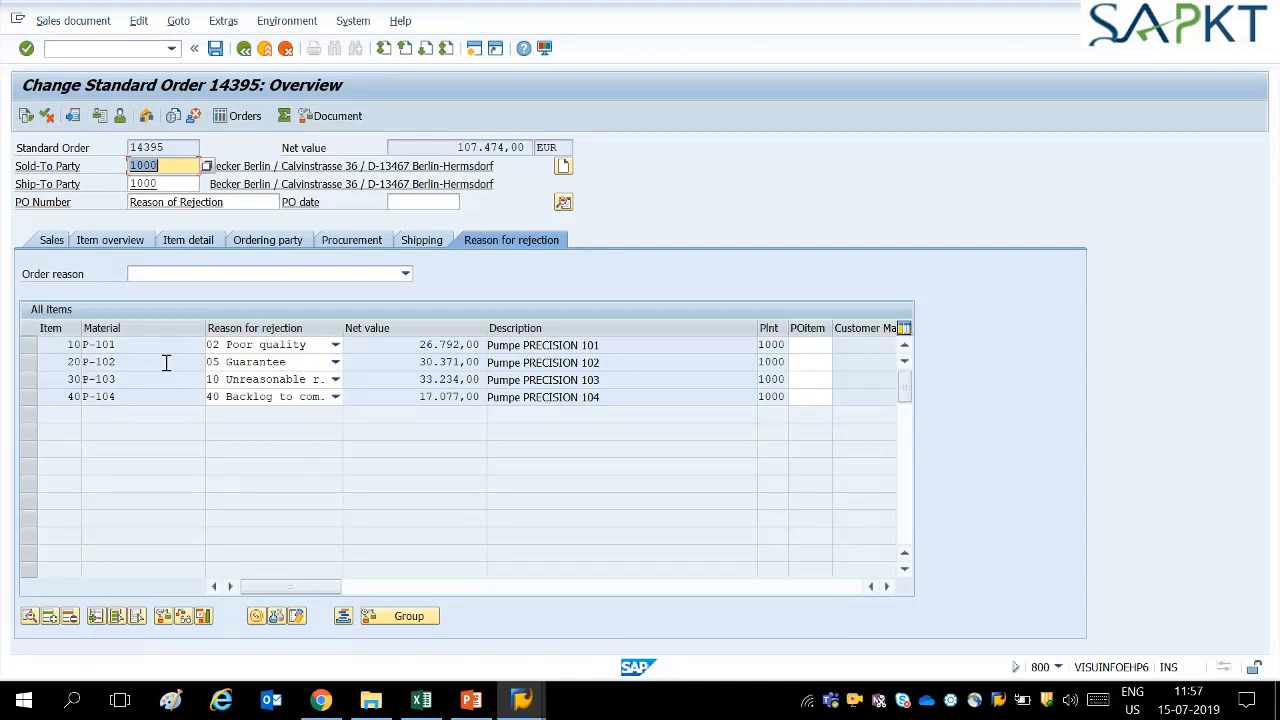
# Step: Clear the reason for rejection on all four order items, P-101 to P-104, by choosing the blank entry
pyautogui.click(256, 346)
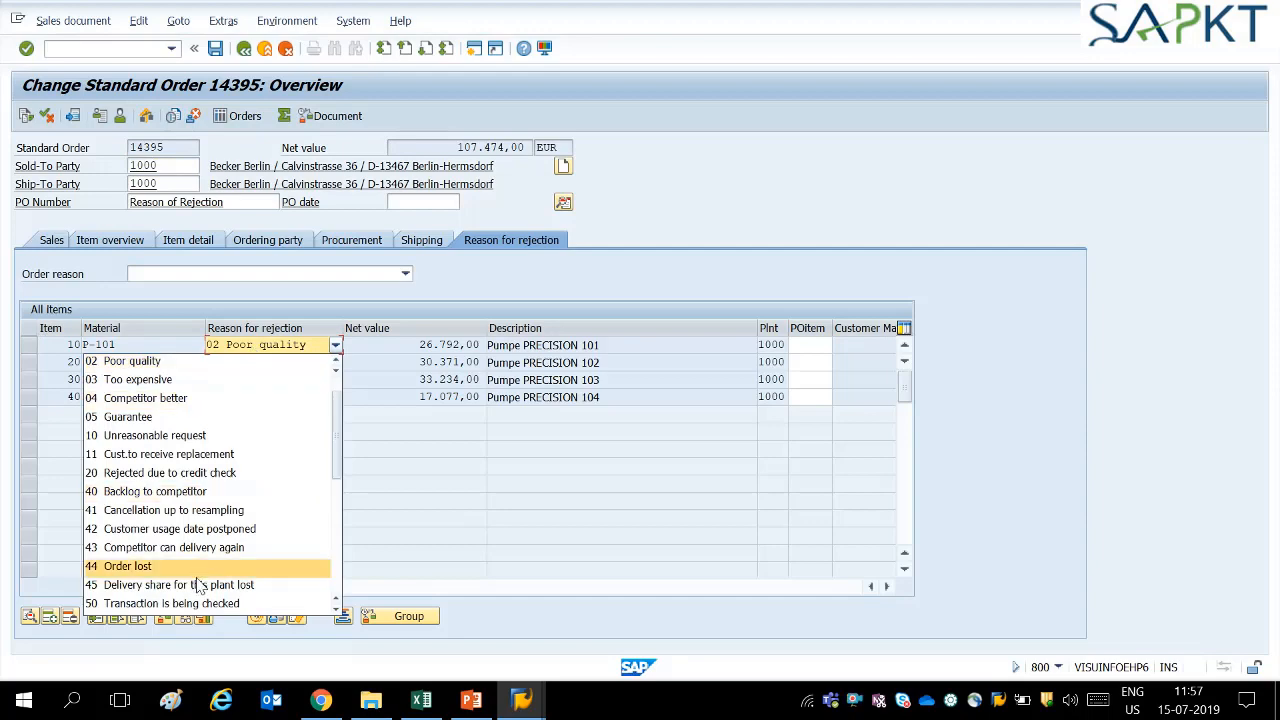
pyautogui.scroll(-6, 197, 580)
pyautogui.click(176, 602)
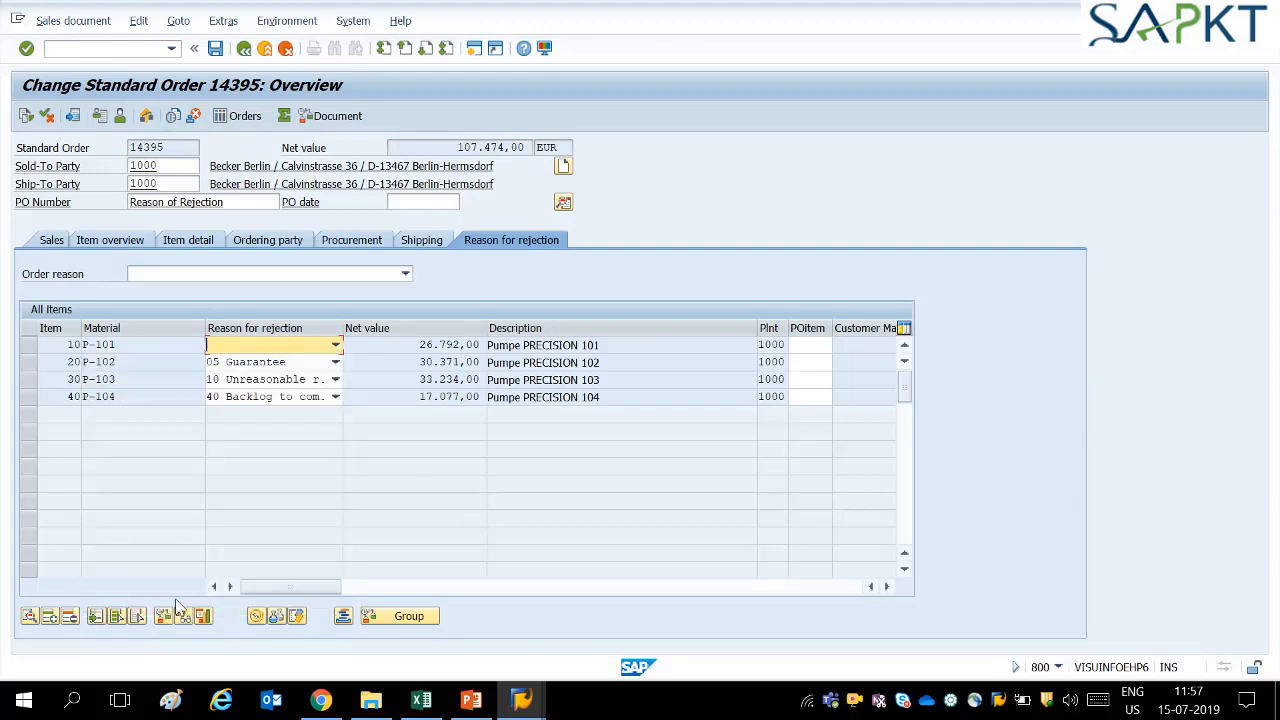
pyautogui.click(228, 364)
pyautogui.scroll(-6, 160, 600)
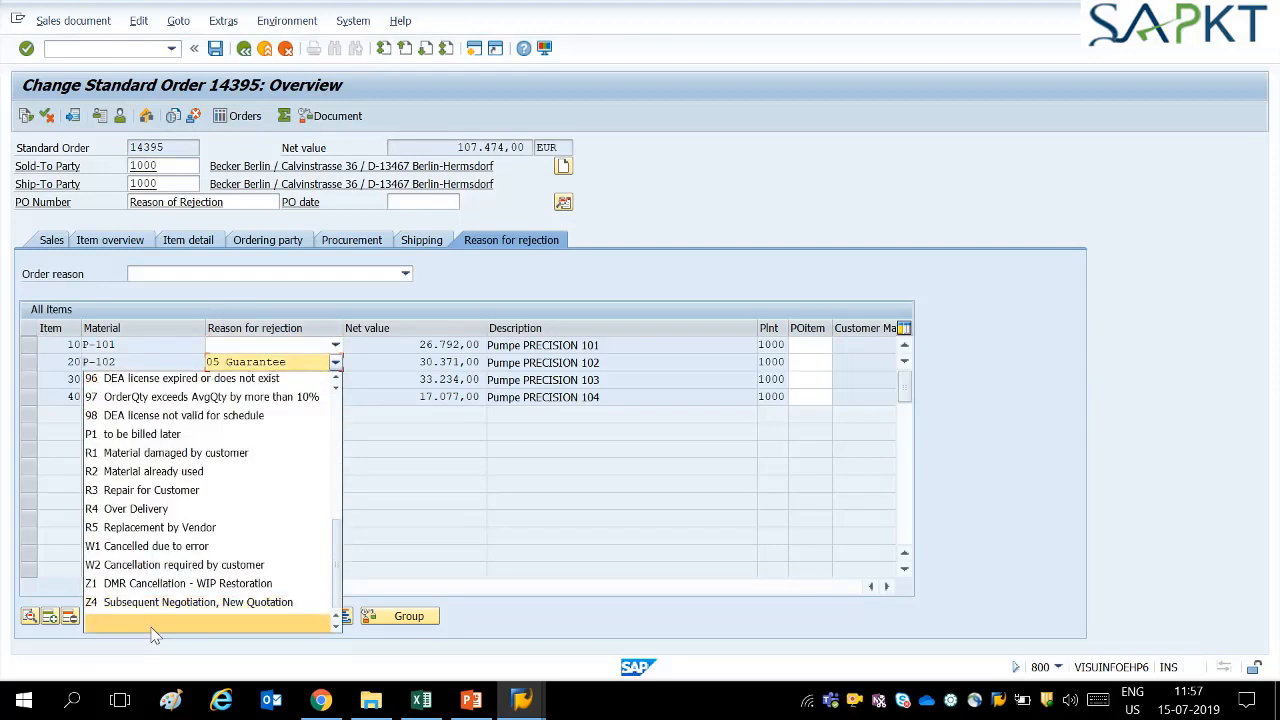
pyautogui.click(153, 626)
pyautogui.click(255, 380)
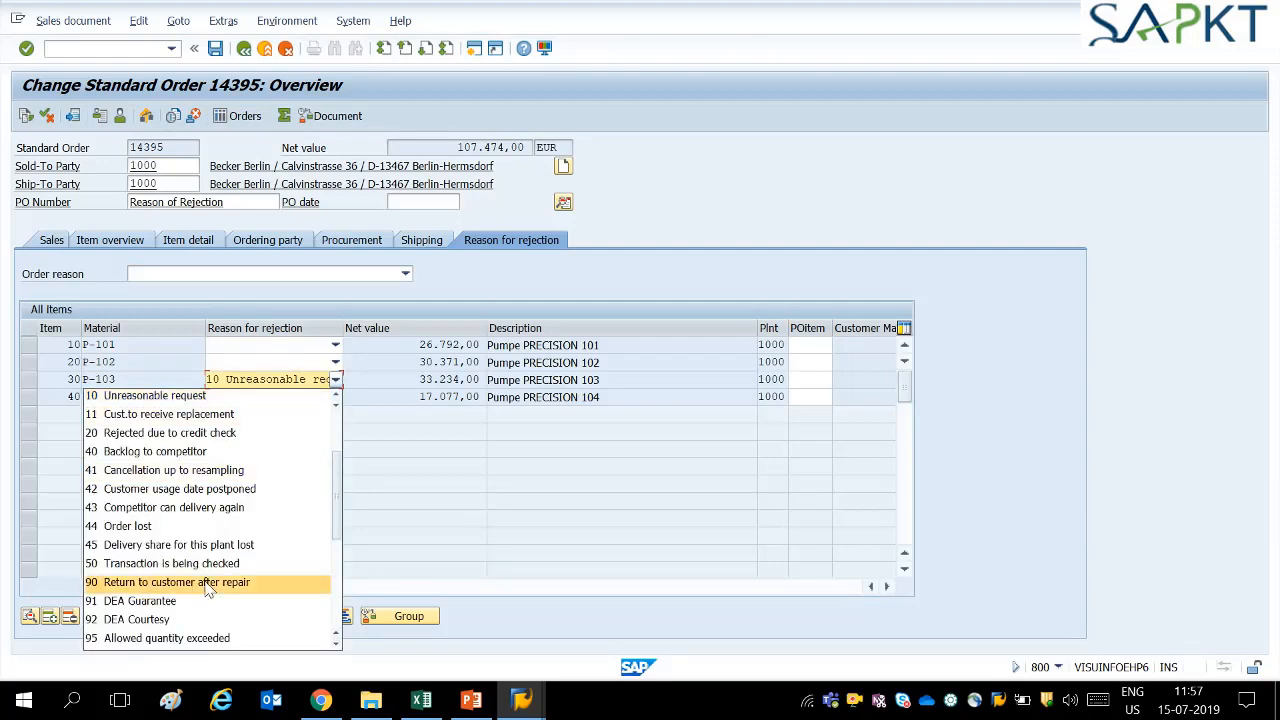
pyautogui.scroll(-6, 186, 640)
pyautogui.click(165, 652)
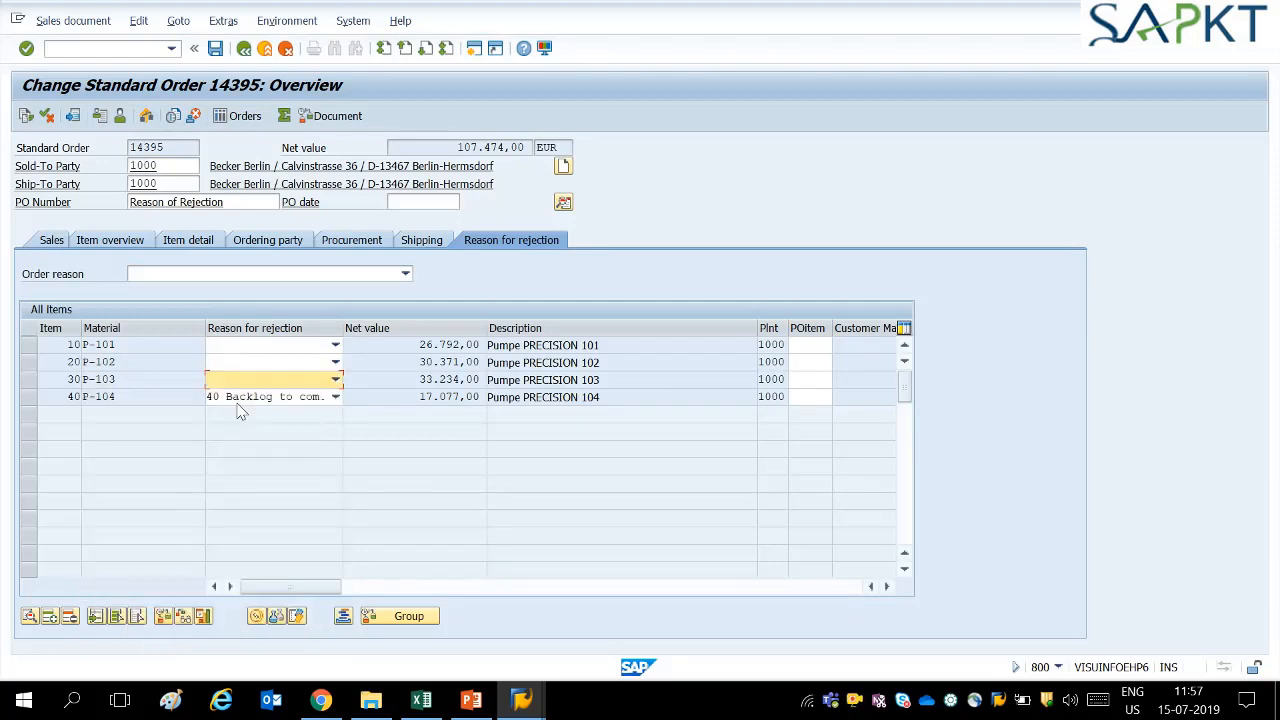
pyautogui.click(336, 397)
pyautogui.scroll(-6, 190, 655)
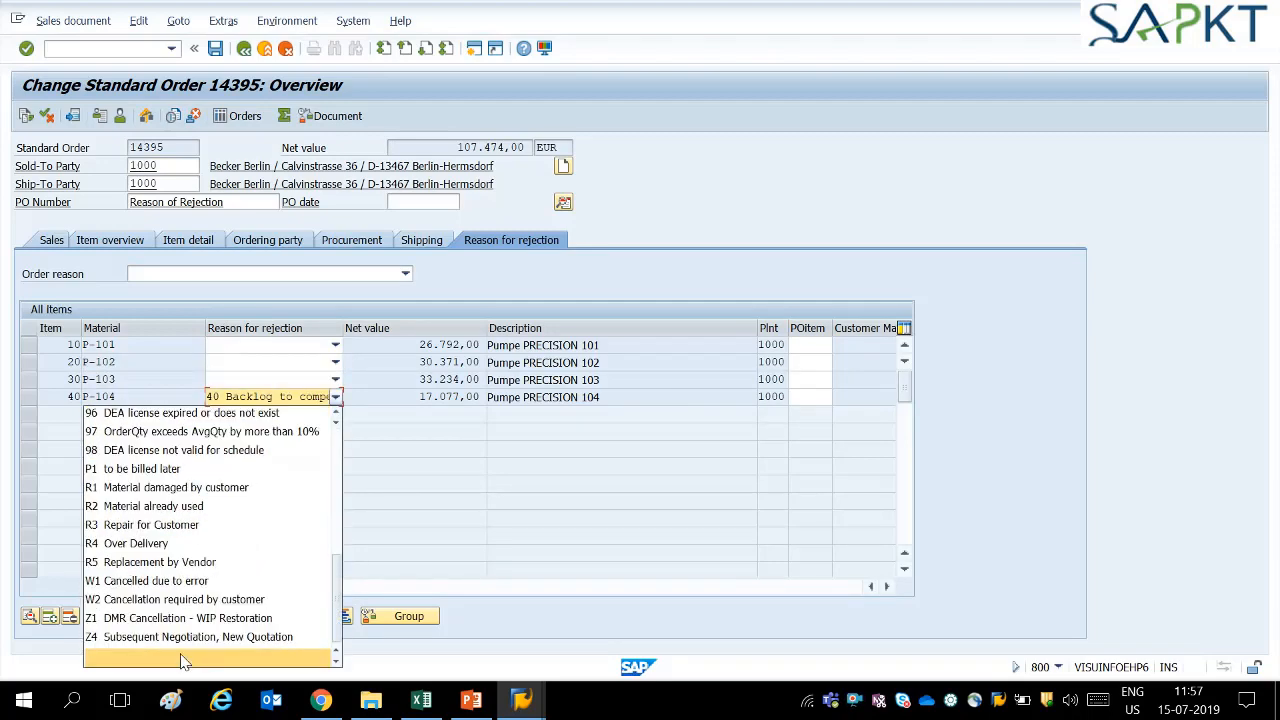
pyautogui.click(182, 658)
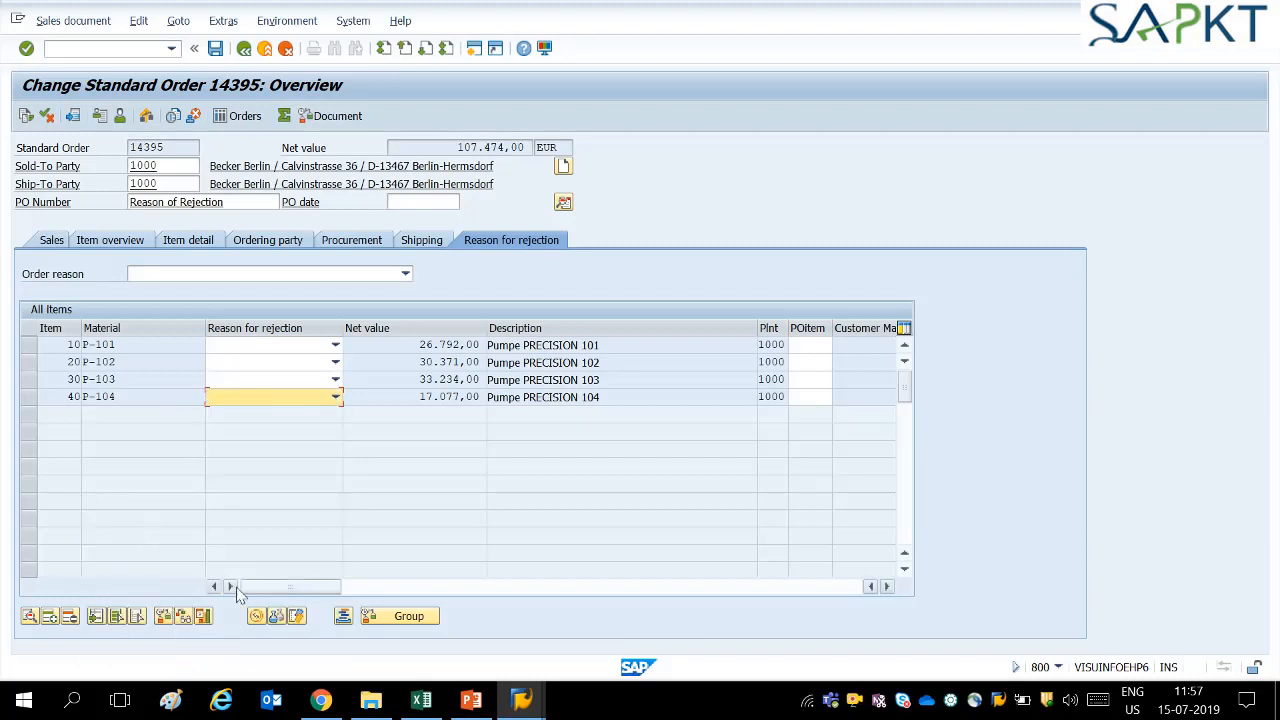
pyautogui.press('Return')
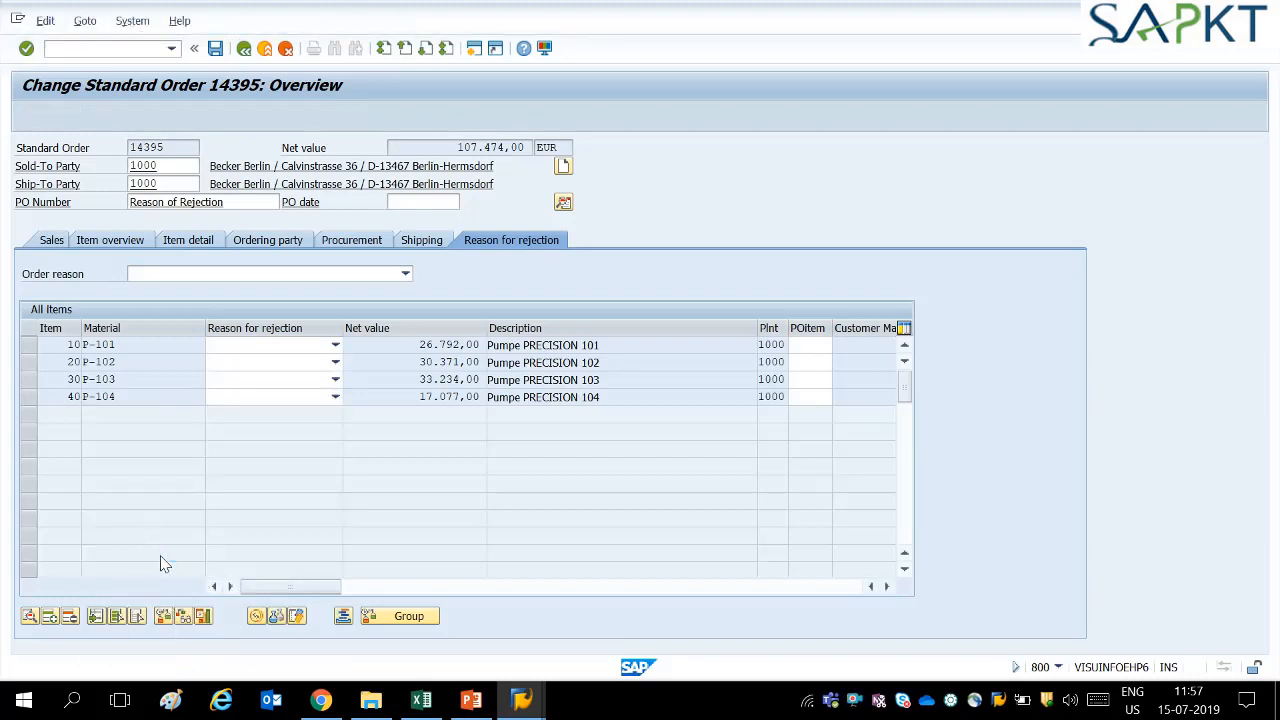
# Step: Fast-change the reason for rejection of all order items to 11 Cust.to receive replacement from the sales overview, and save the order
pyautogui.click(45, 118)
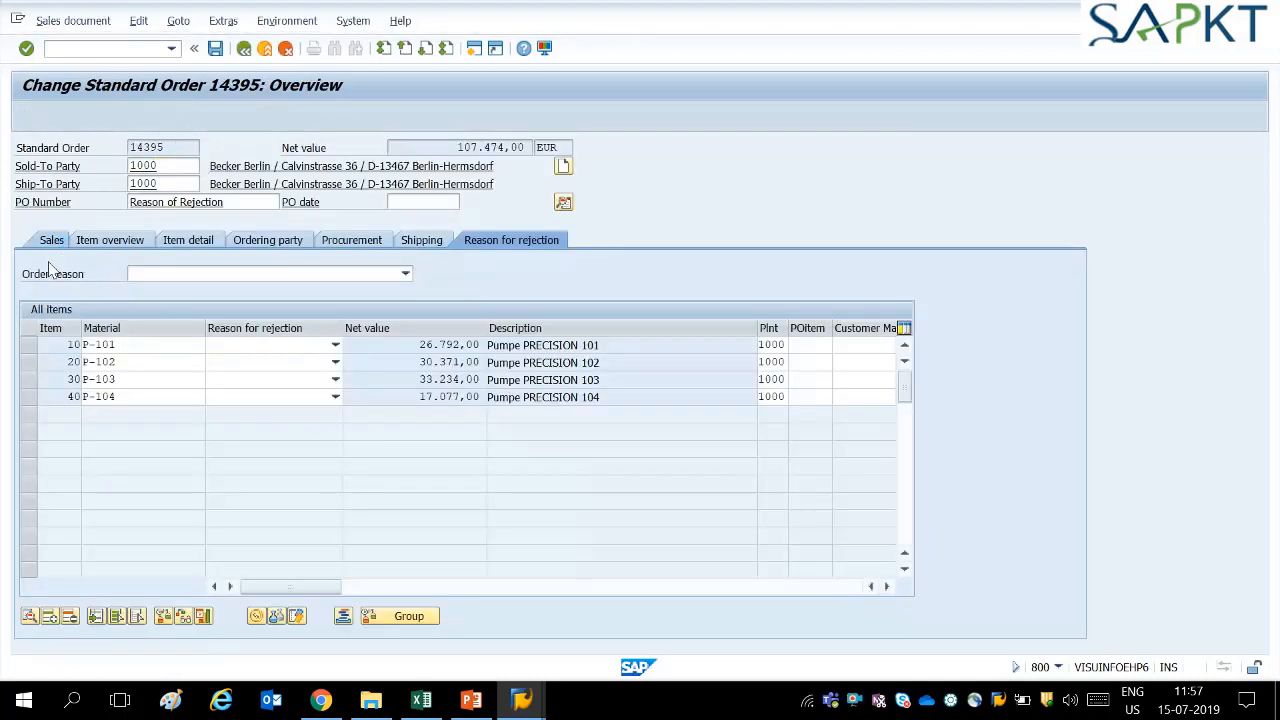
pyautogui.click(52, 241)
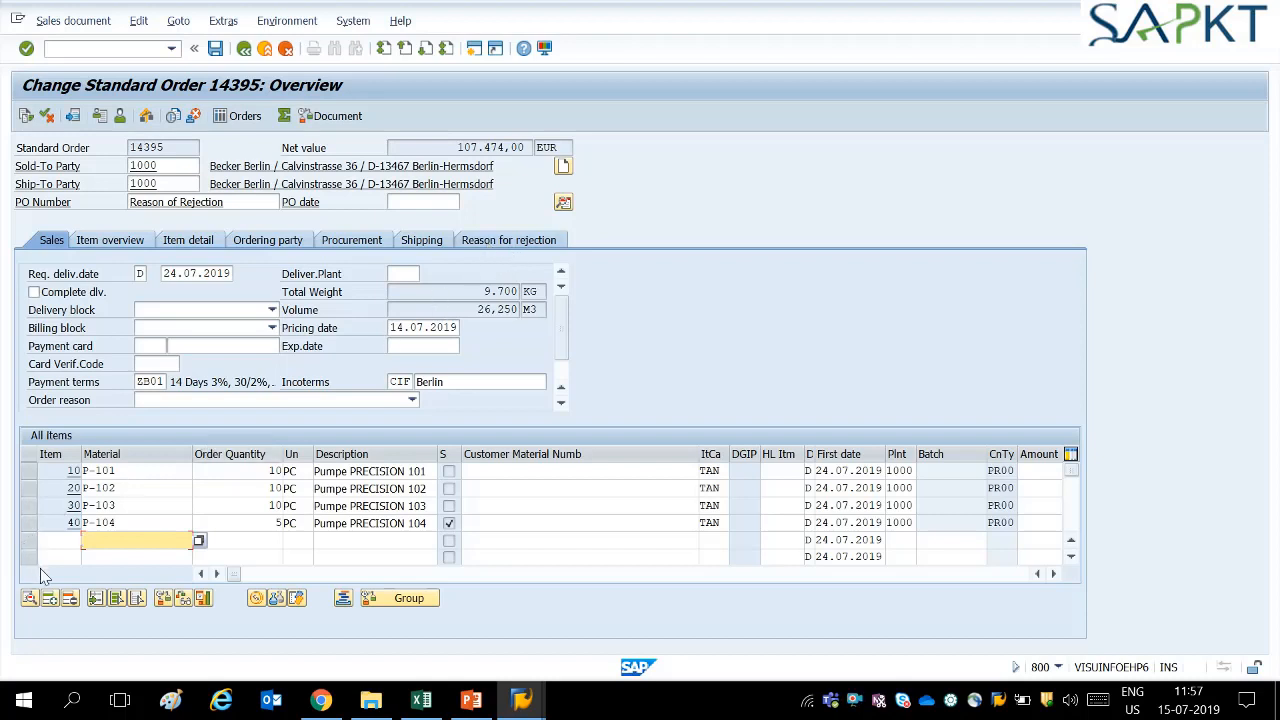
pyautogui.click(116, 597)
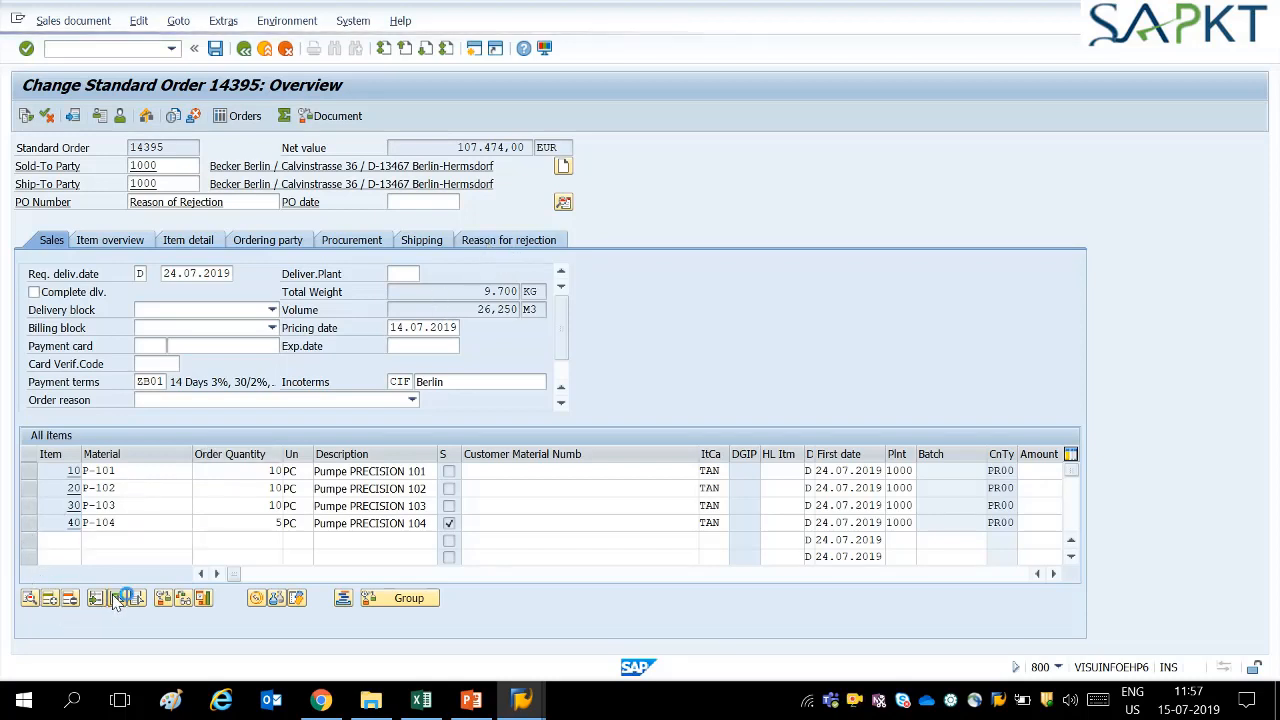
pyautogui.click(139, 21)
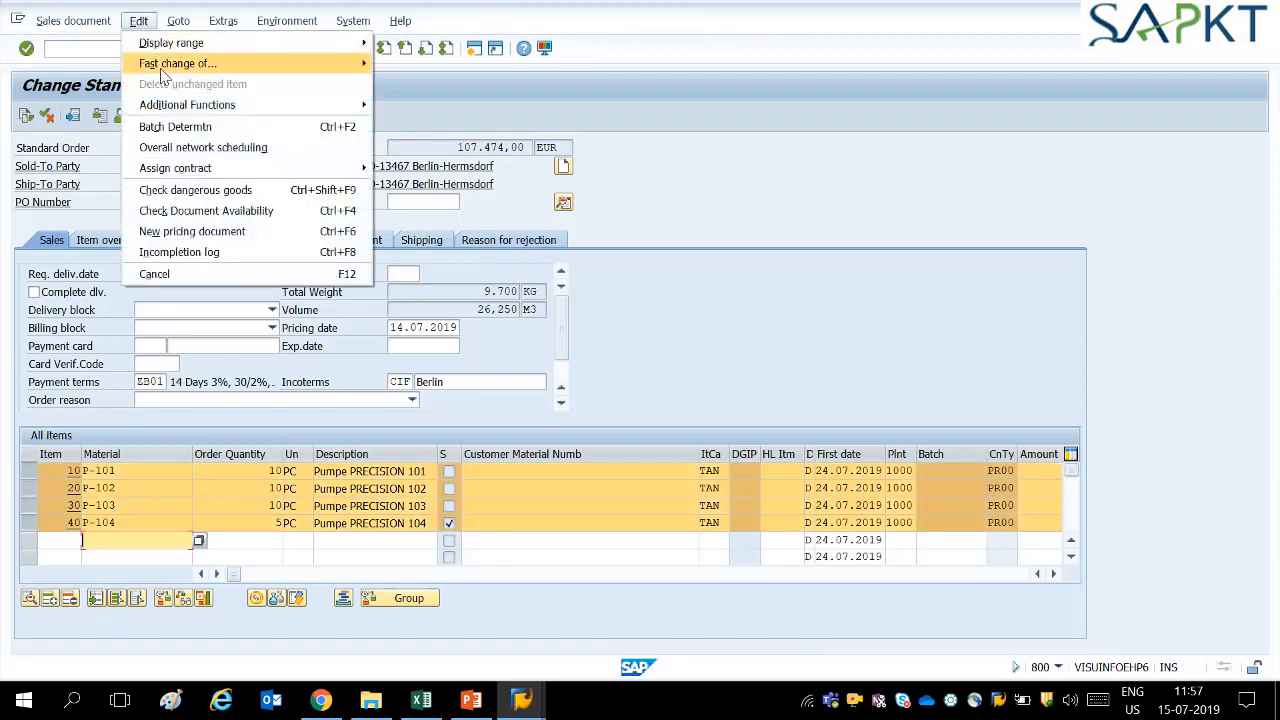
pyautogui.moveTo(162, 76)
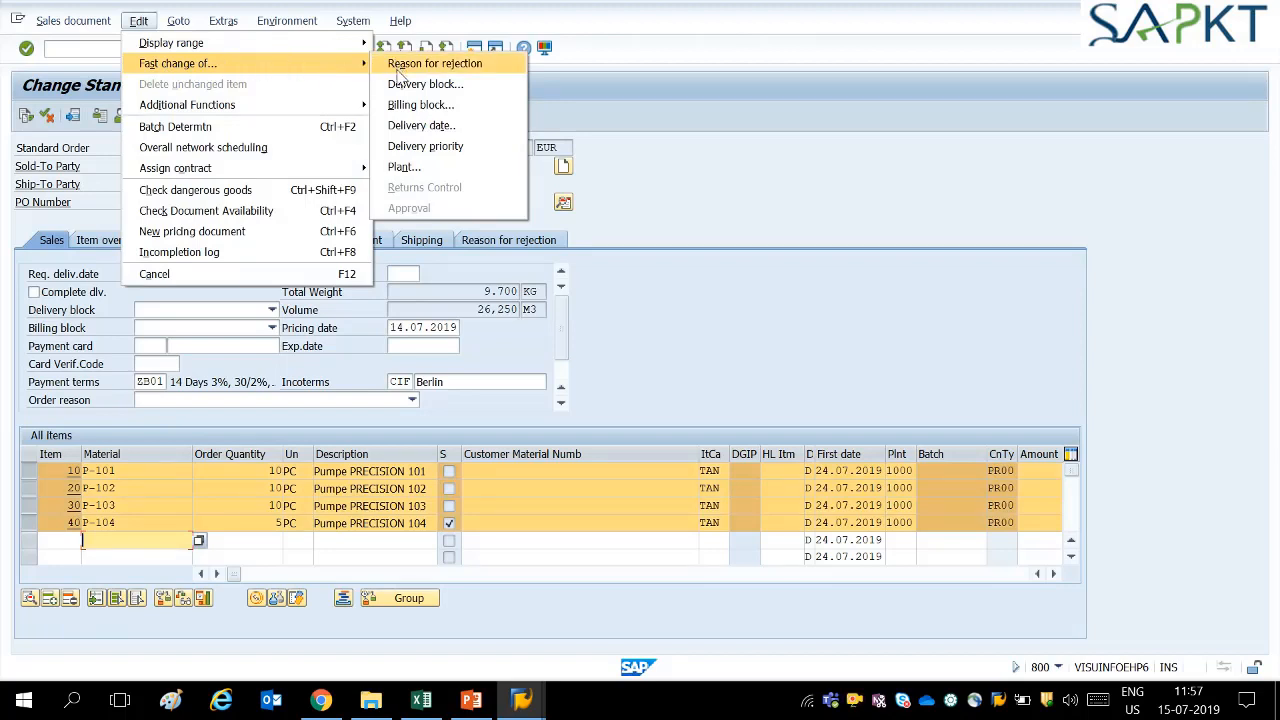
pyautogui.click(404, 66)
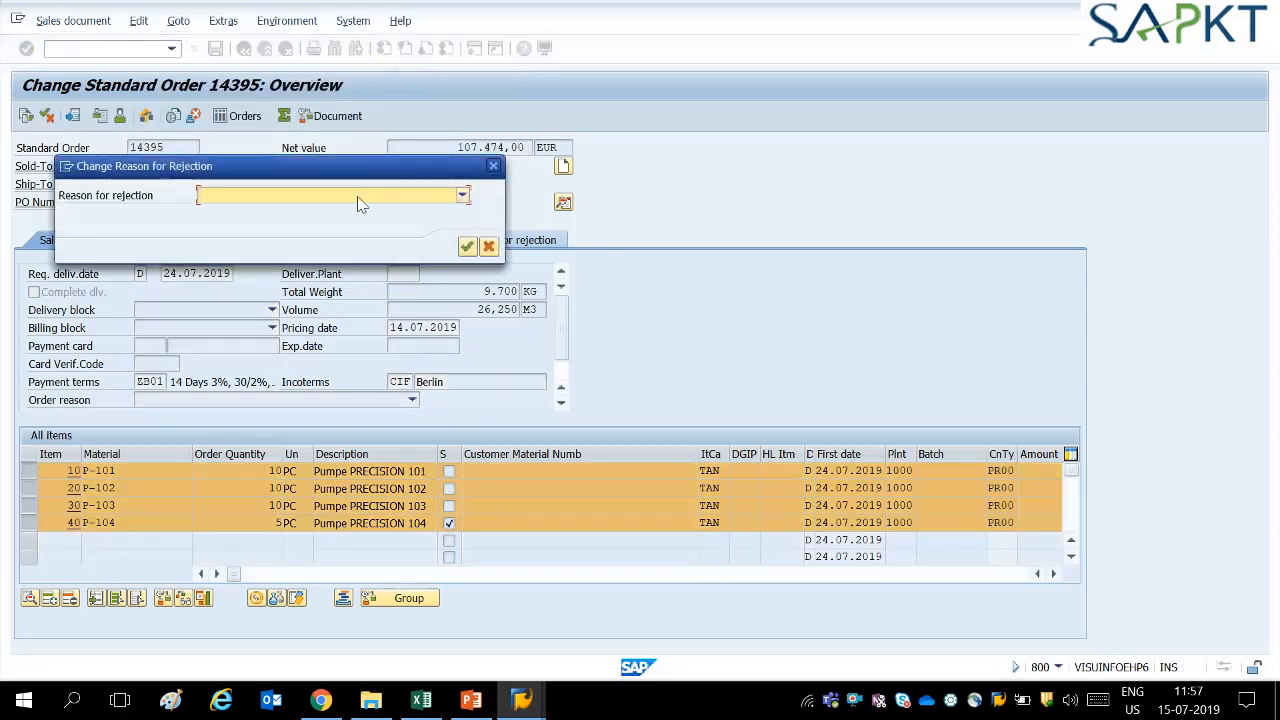
pyautogui.click(361, 203)
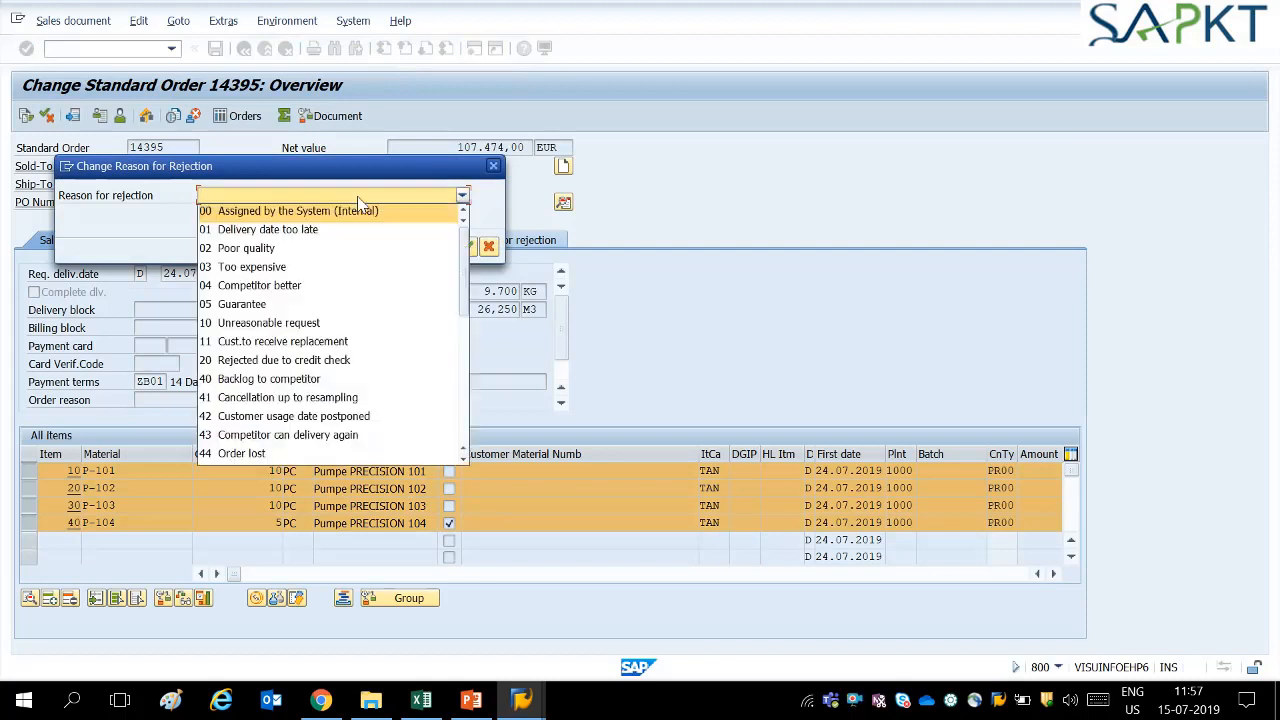
pyautogui.click(283, 341)
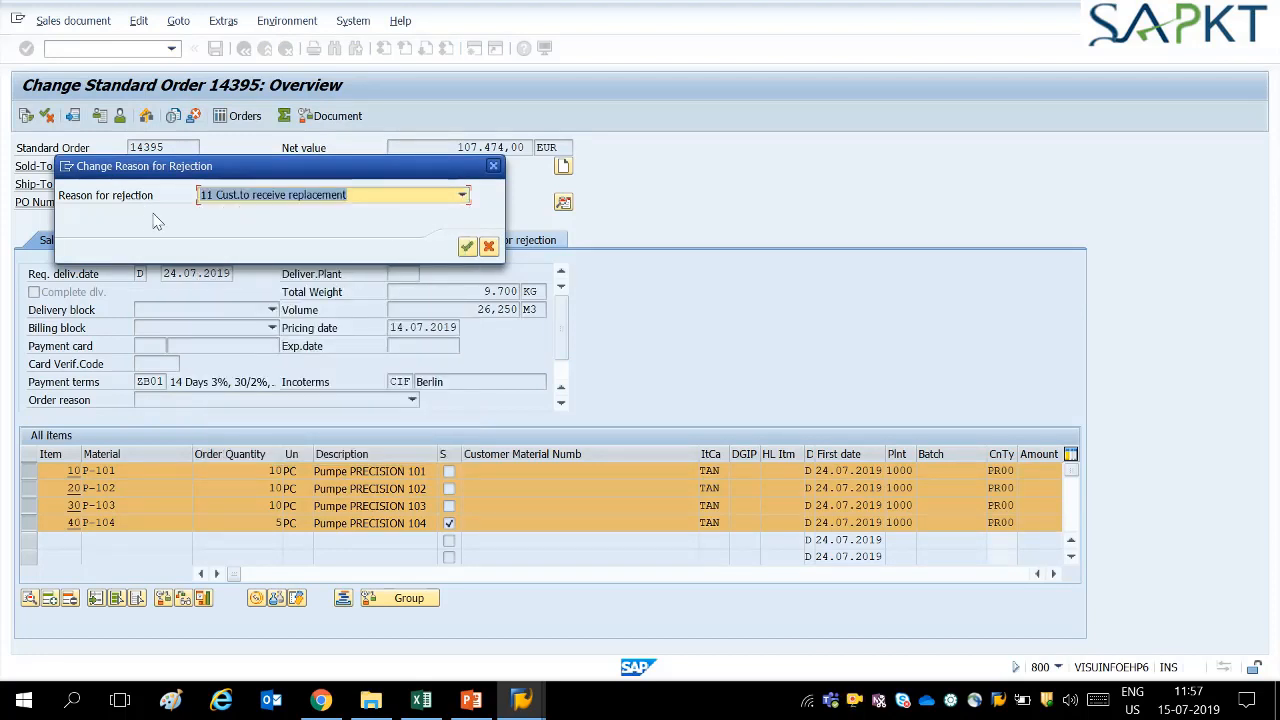
pyautogui.click(466, 247)
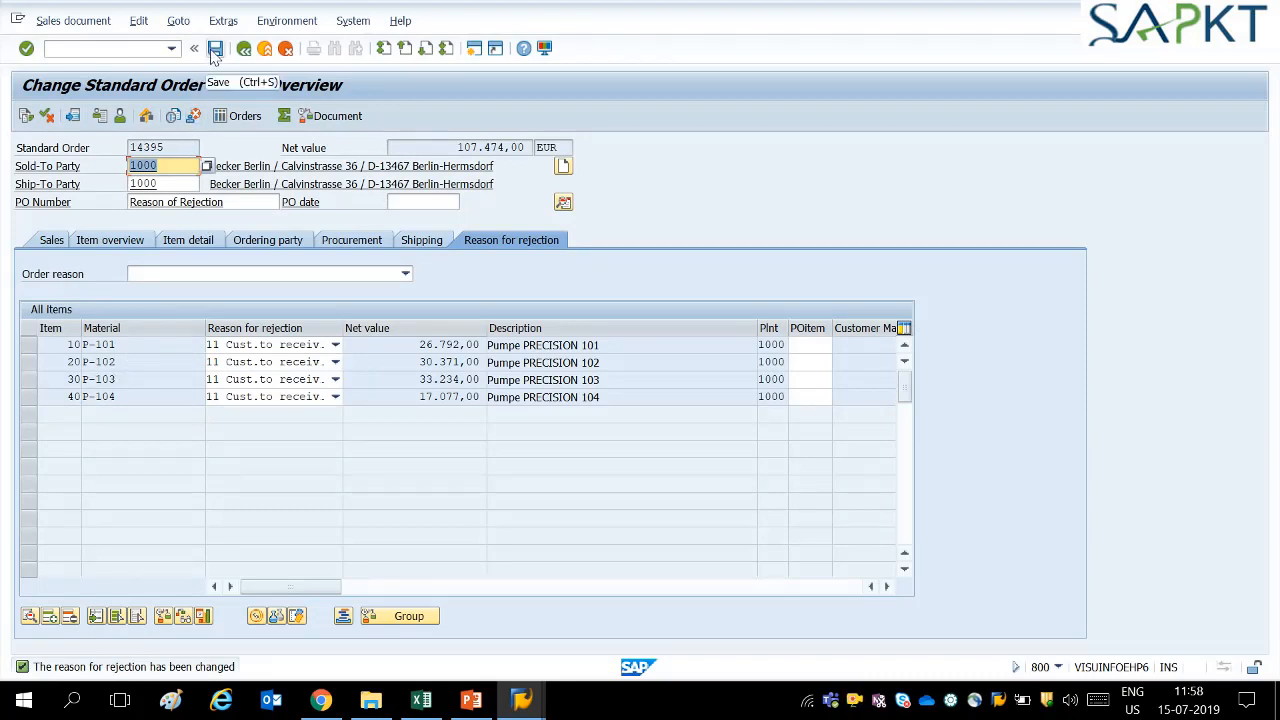
pyautogui.click(212, 54)
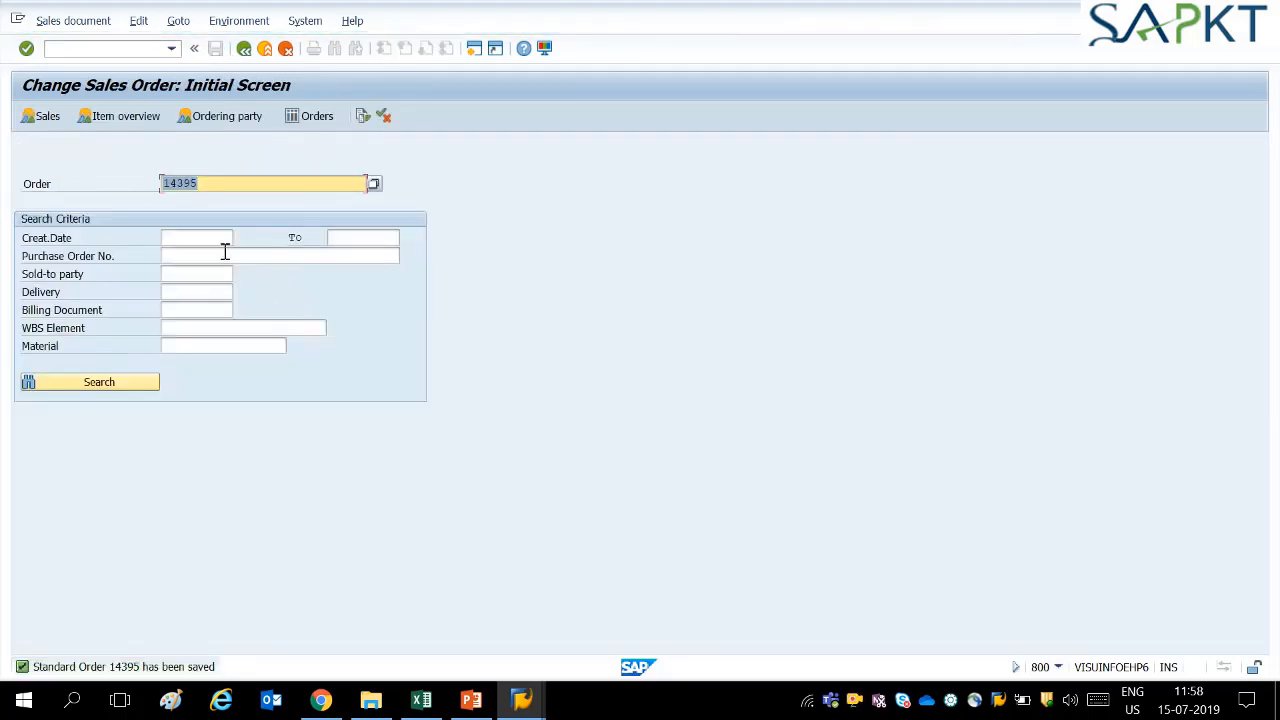
# Step: Switch to PowerPoint to review the slide on ways to apply a reason of rejection, and return to SAP
pyautogui.click(469, 699)
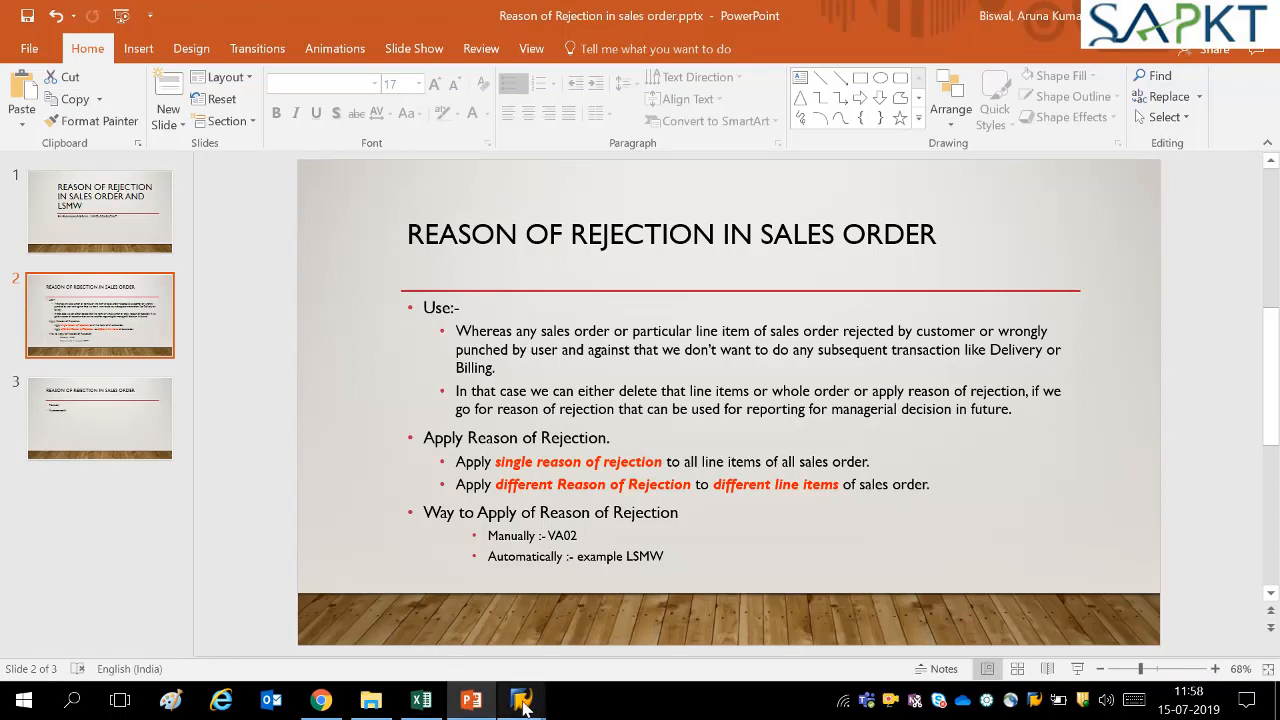
pyautogui.moveTo(524, 704)
pyautogui.click(570, 556)
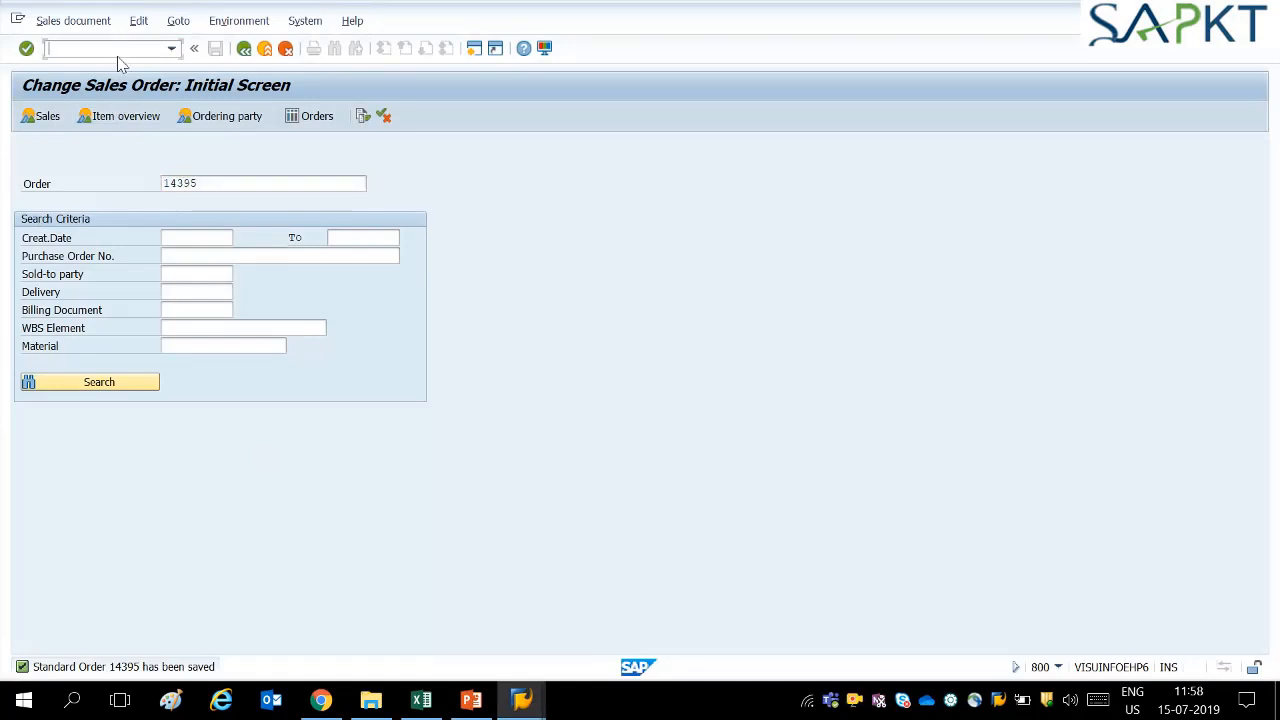
# Step: Start the Legacy System Migration Workbench with /NLSMW, accept the welcome message, and try to execute the prefilled project
pyautogui.write('/NLSMW')
pyautogui.press('Return')
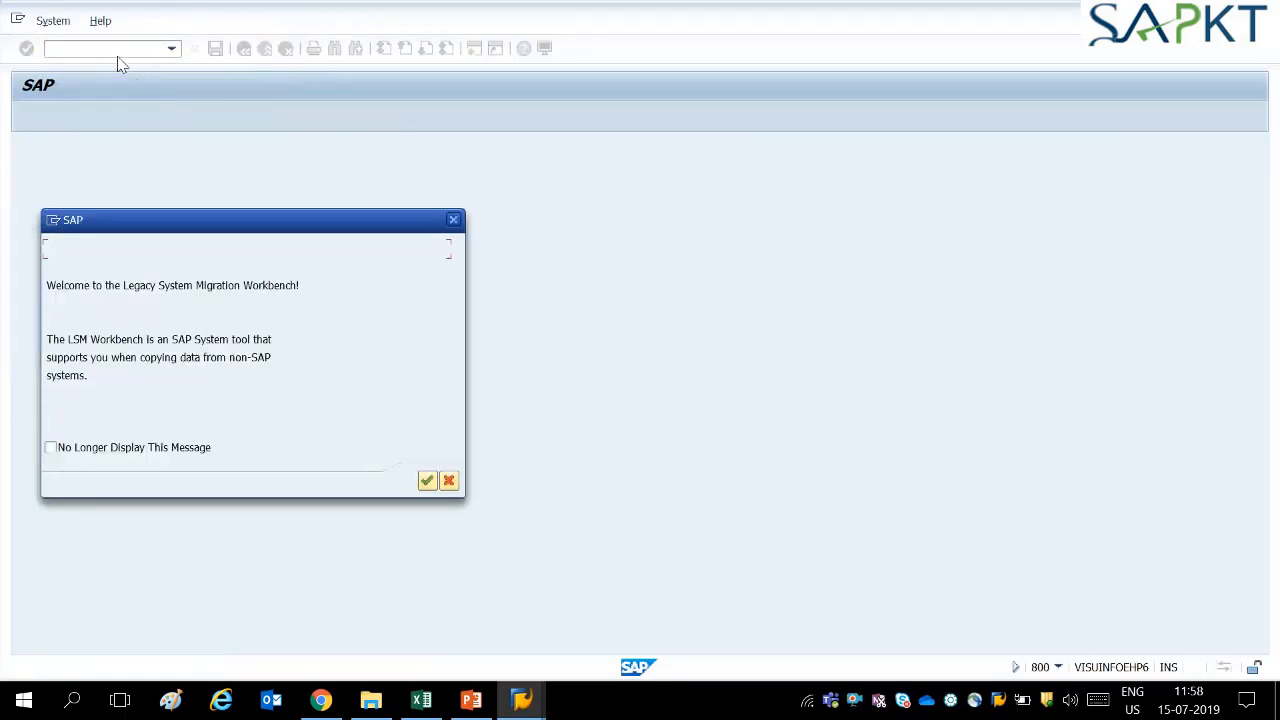
pyautogui.press('Return')
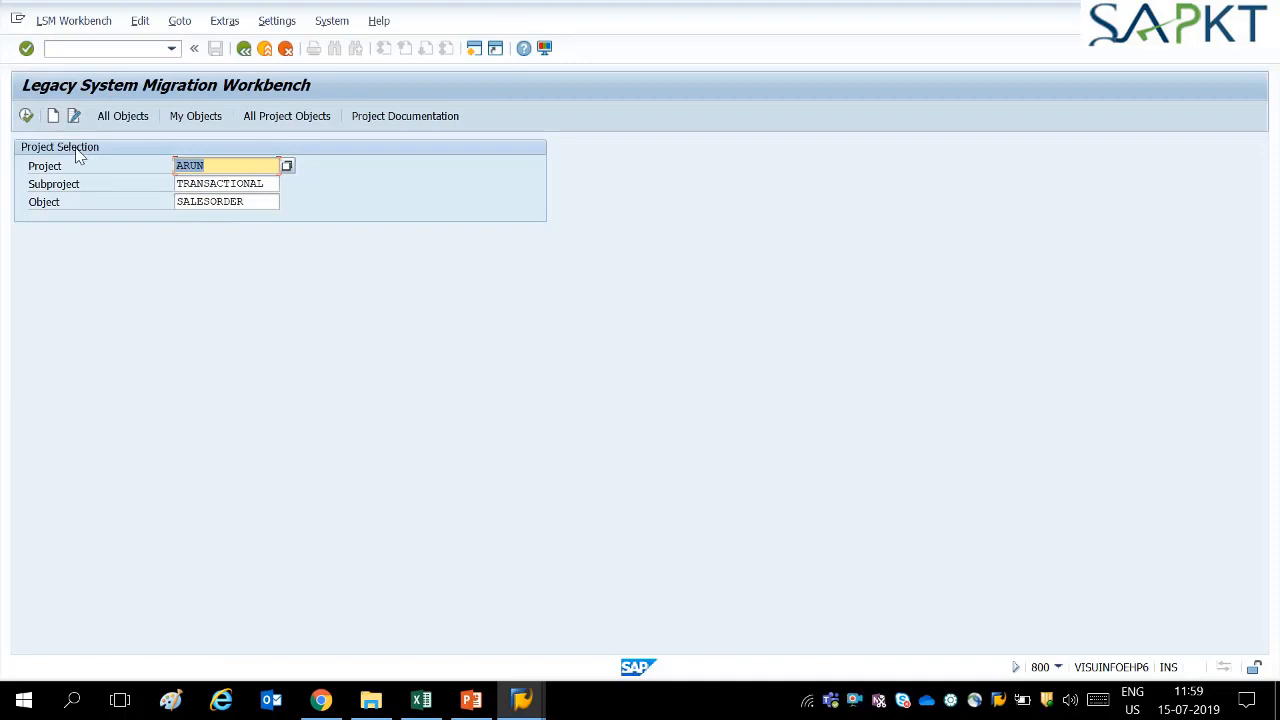
pyautogui.click(27, 119)
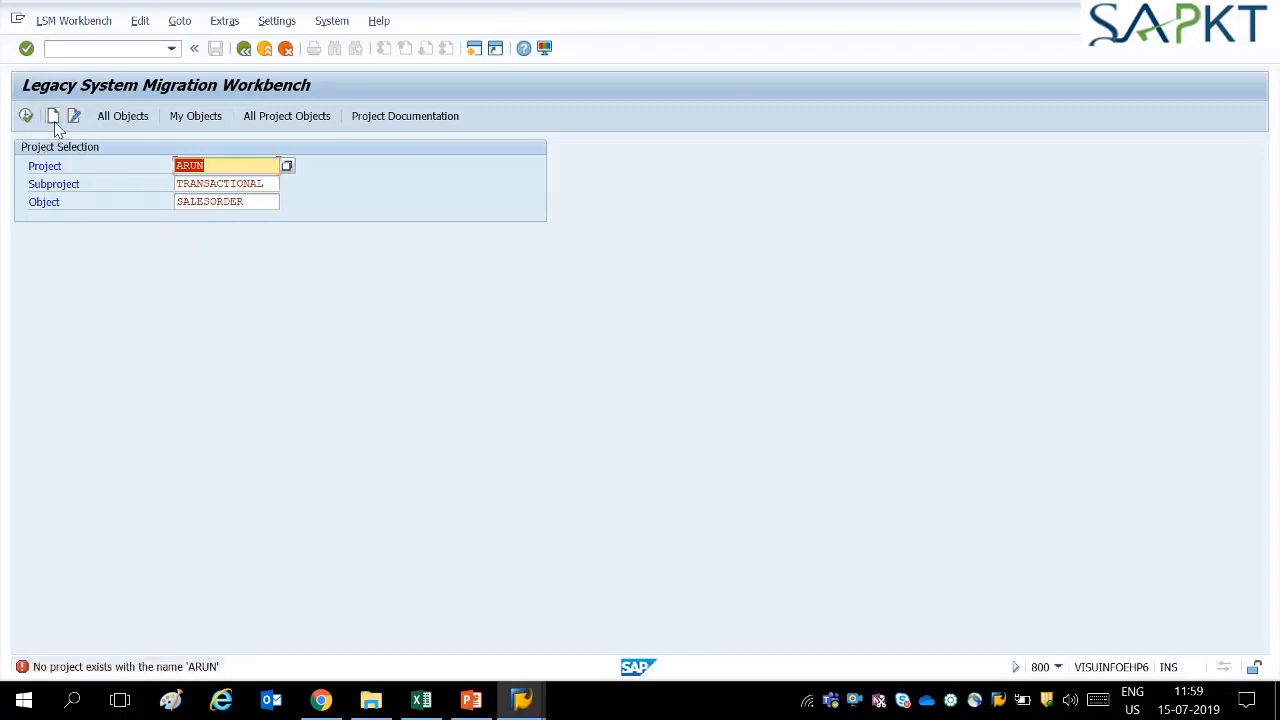
# Step: Create the prefilled project, described by its name plus SD, and its TRANSACTIONAL subproject, described as TRANSACTIONAL DOCUMENT
pyautogui.click(53, 116)
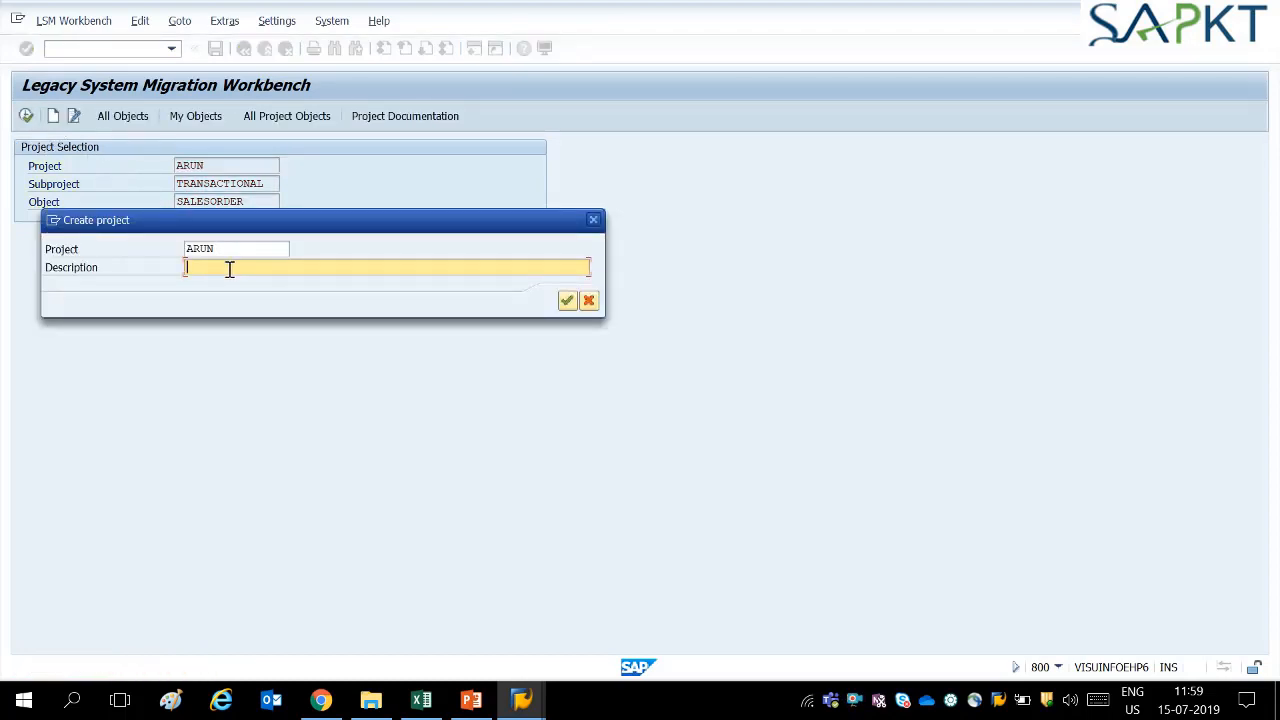
pyautogui.press('capslock')
pyautogui.press('BackSpace')
pyautogui.press('BackSpace')
pyautogui.press('capslock')
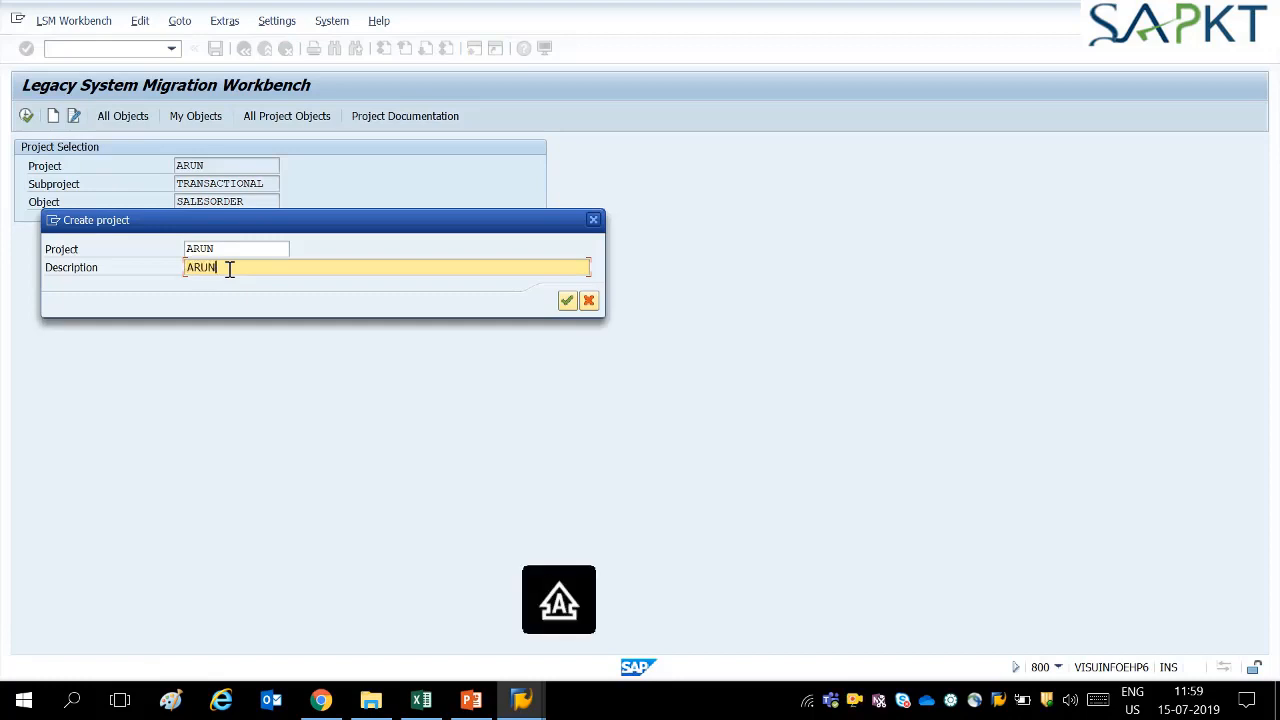
pyautogui.write('ARUN S')
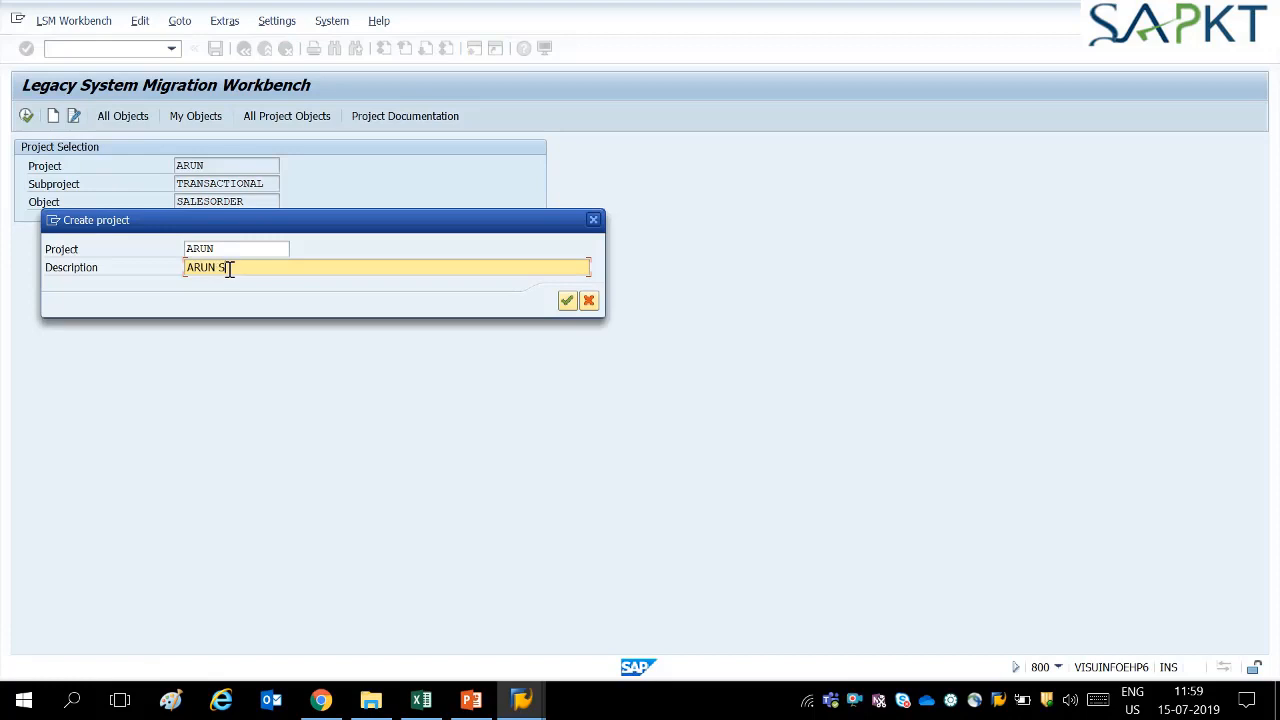
pyautogui.write('D')
pyautogui.press('Return')
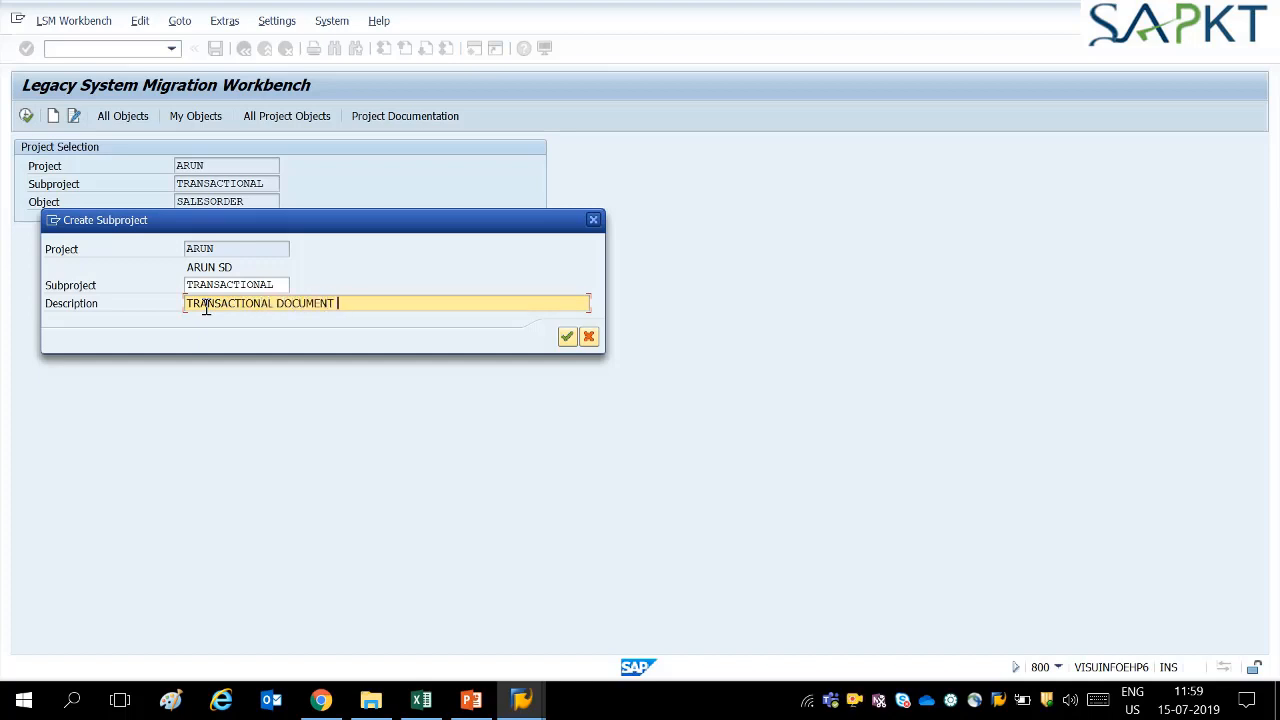
pyautogui.press('Return')
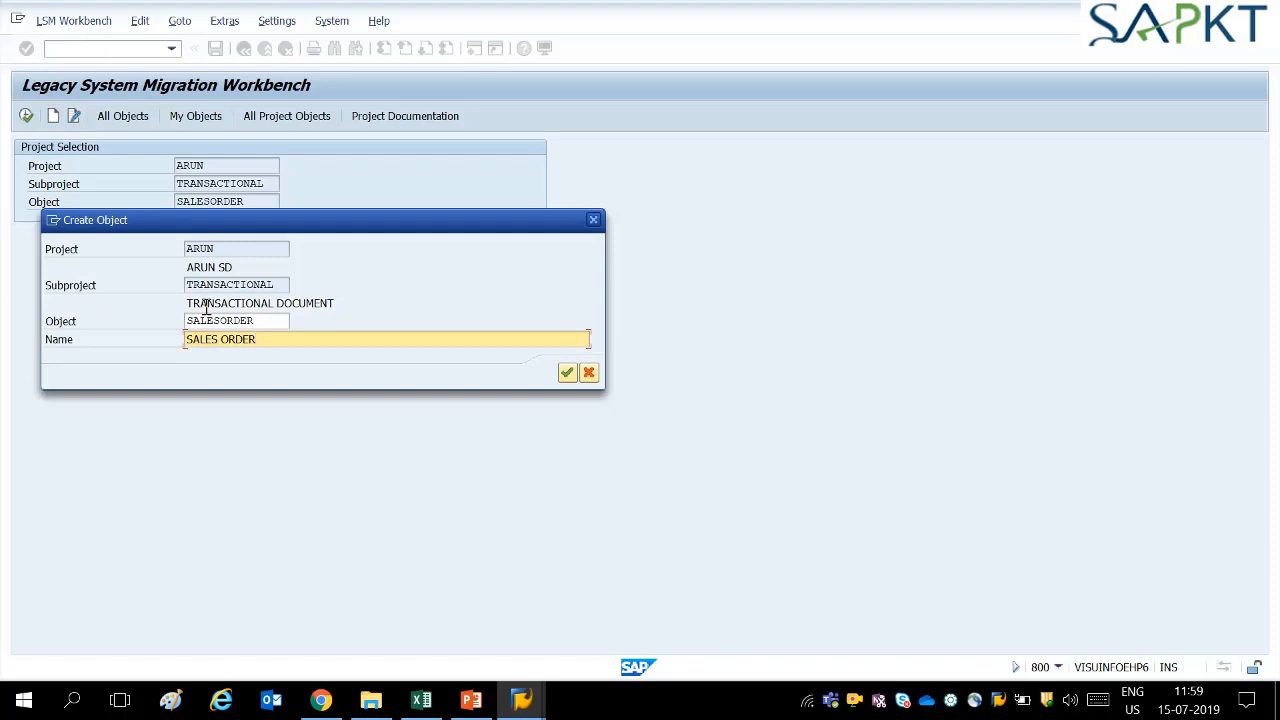
# Step: Create the SALESORDER object in the subproject with the name Reason of Rejection in Sales order
pyautogui.press('BackSpace')
pyautogui.press('BackSpace')
pyautogui.press('BackSpace')
pyautogui.press('BackSpace')
pyautogui.press('BackSpace')
pyautogui.press('BackSpace')
pyautogui.press('BackSpace')
pyautogui.press('BackSpace')
pyautogui.press('BackSpace')
pyautogui.press('BackSpace')
pyautogui.press('BackSpace')
pyautogui.press('capslock')
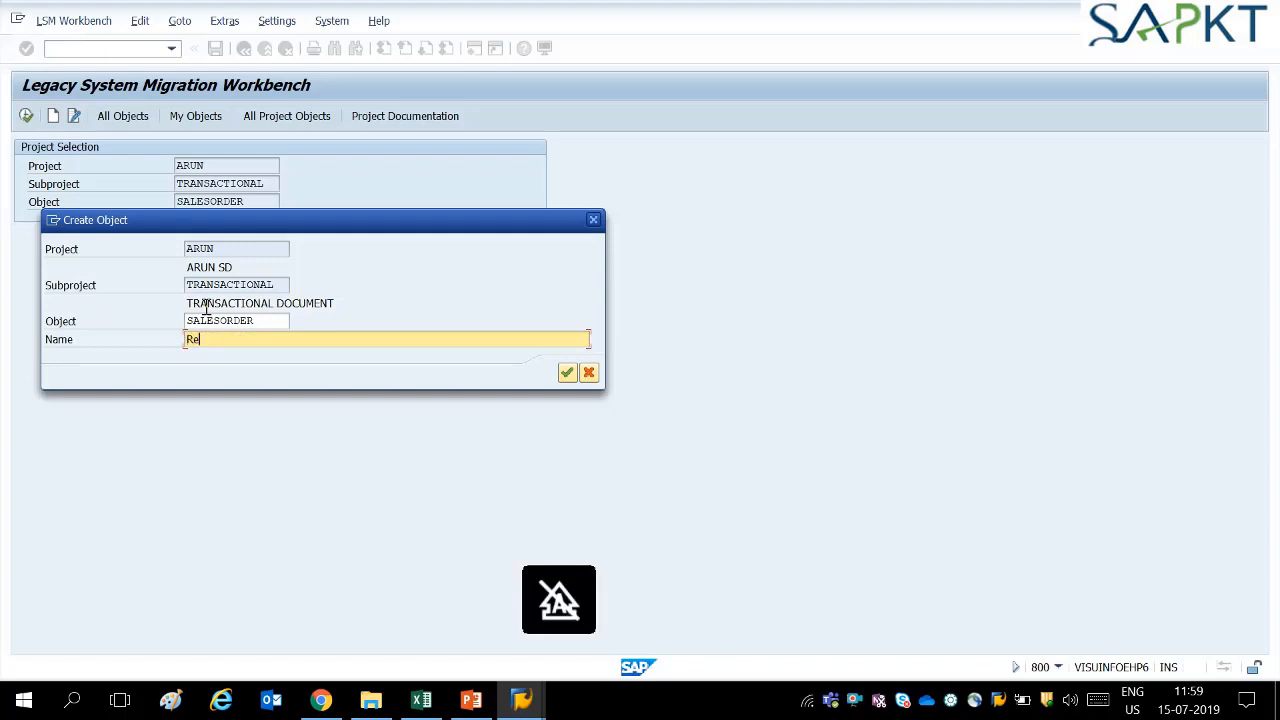
pyautogui.write('Reason of Rejection in Sales order')
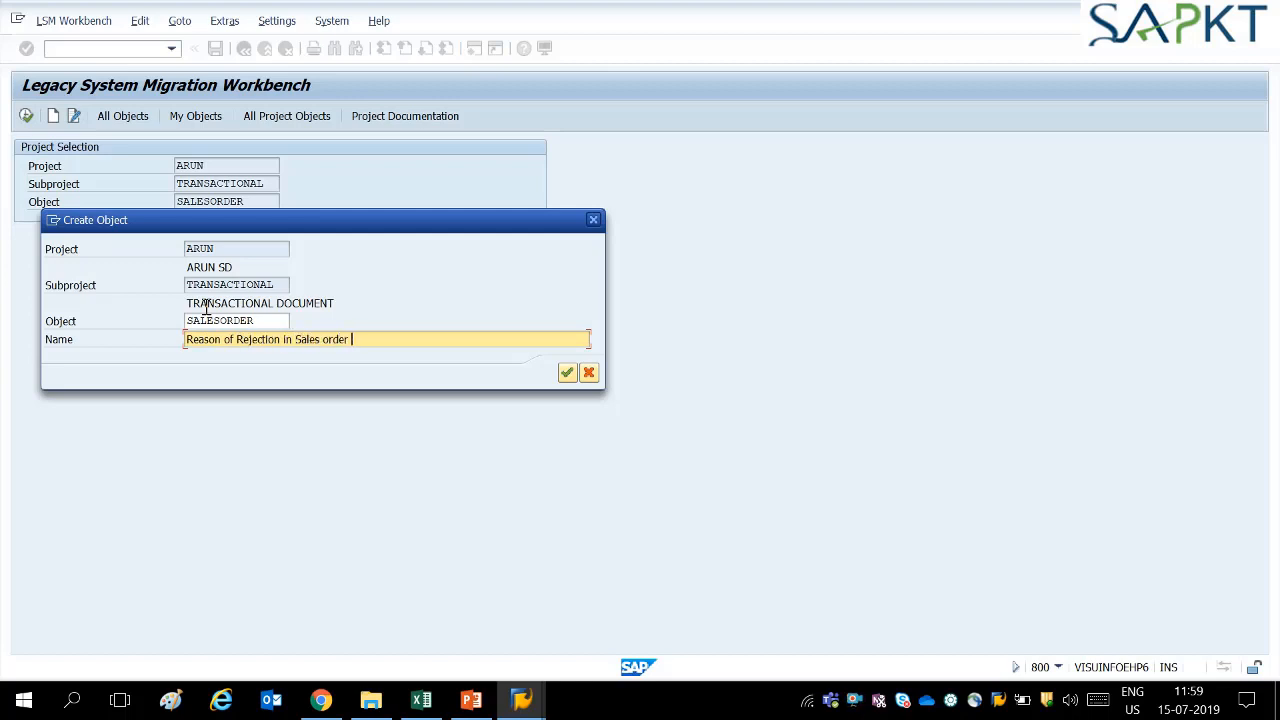
pyautogui.press('Return')
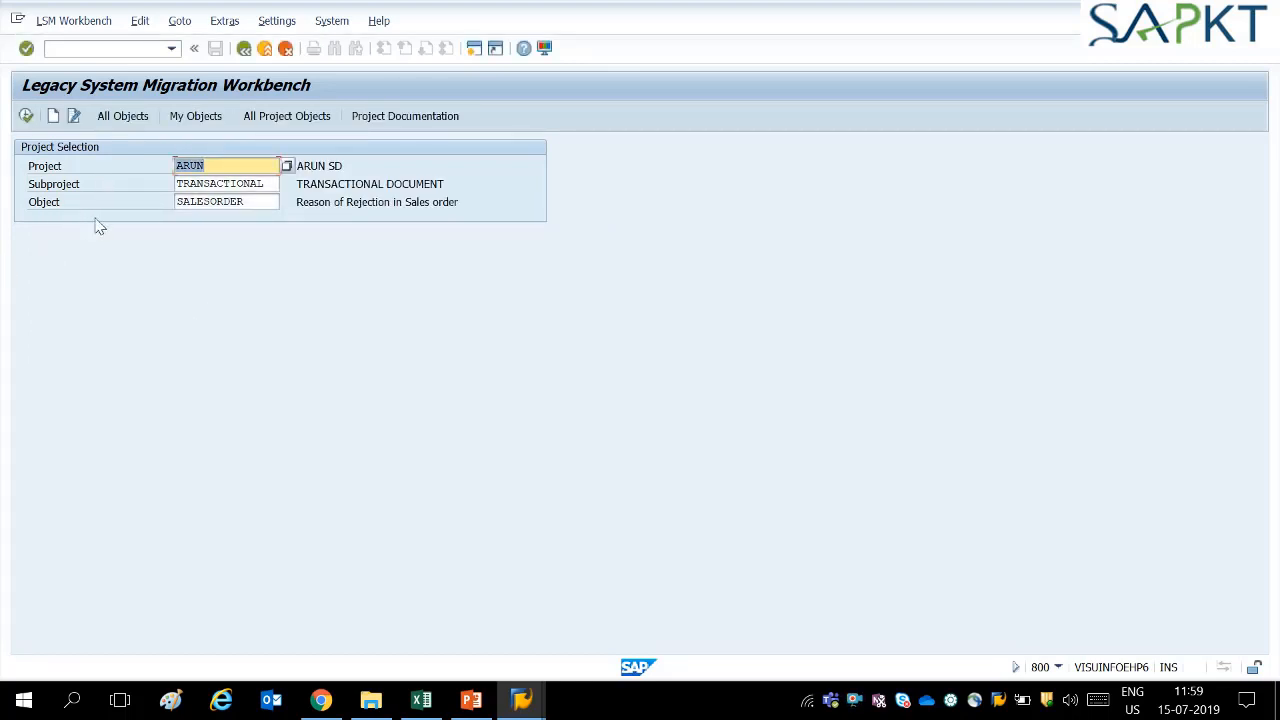
# Step: Execute the new project, open Maintain Object Attributes, and choose Batch Input Recording as the import method
pyautogui.click(27, 117)
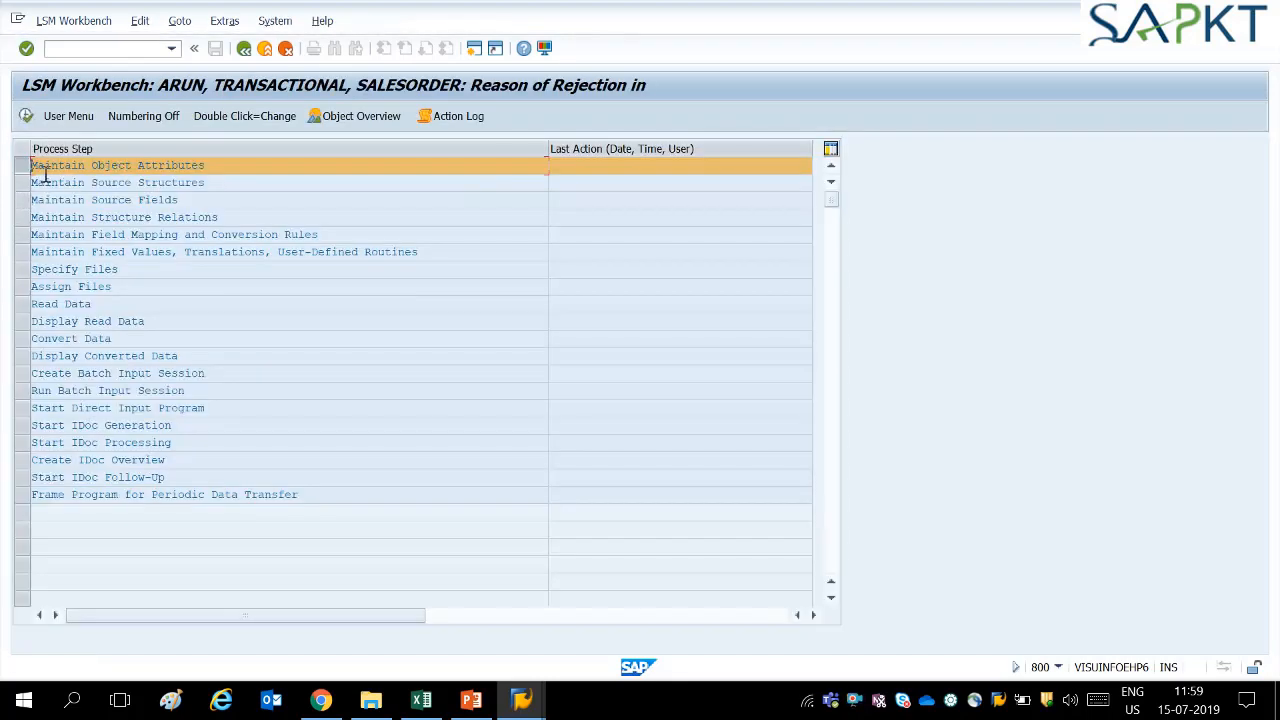
pyautogui.click(26, 116)
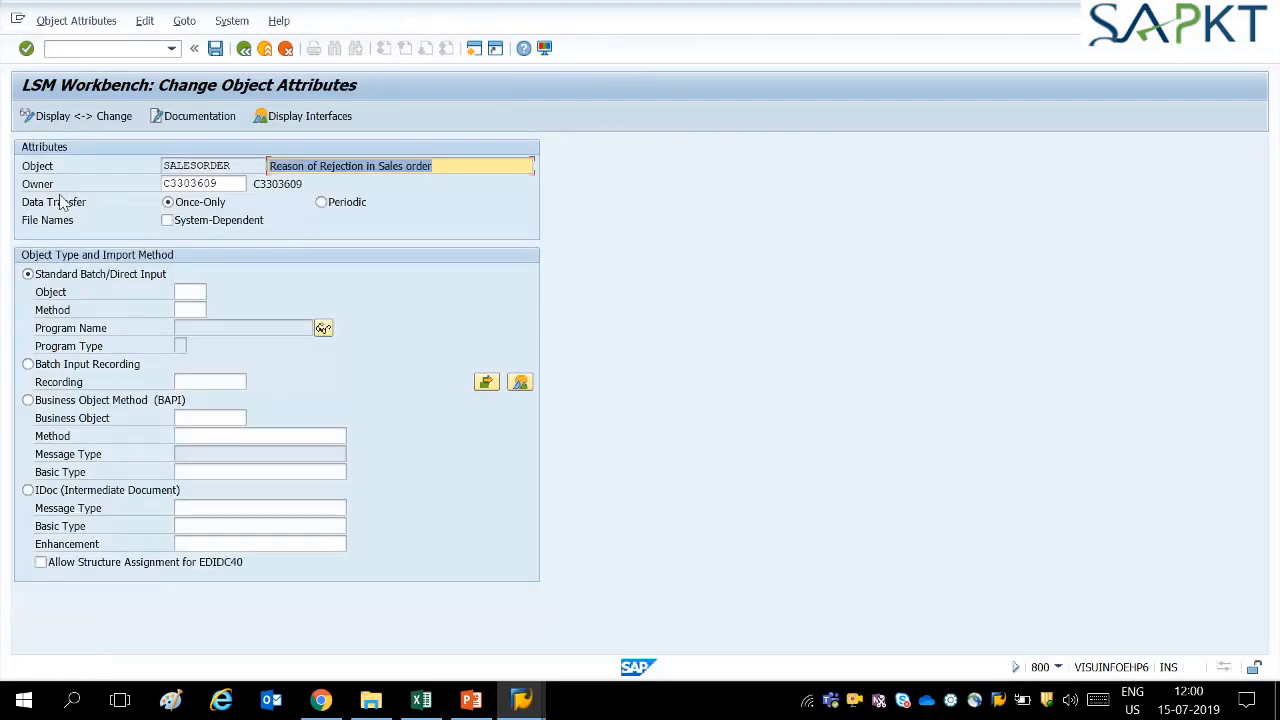
pyautogui.click(29, 364)
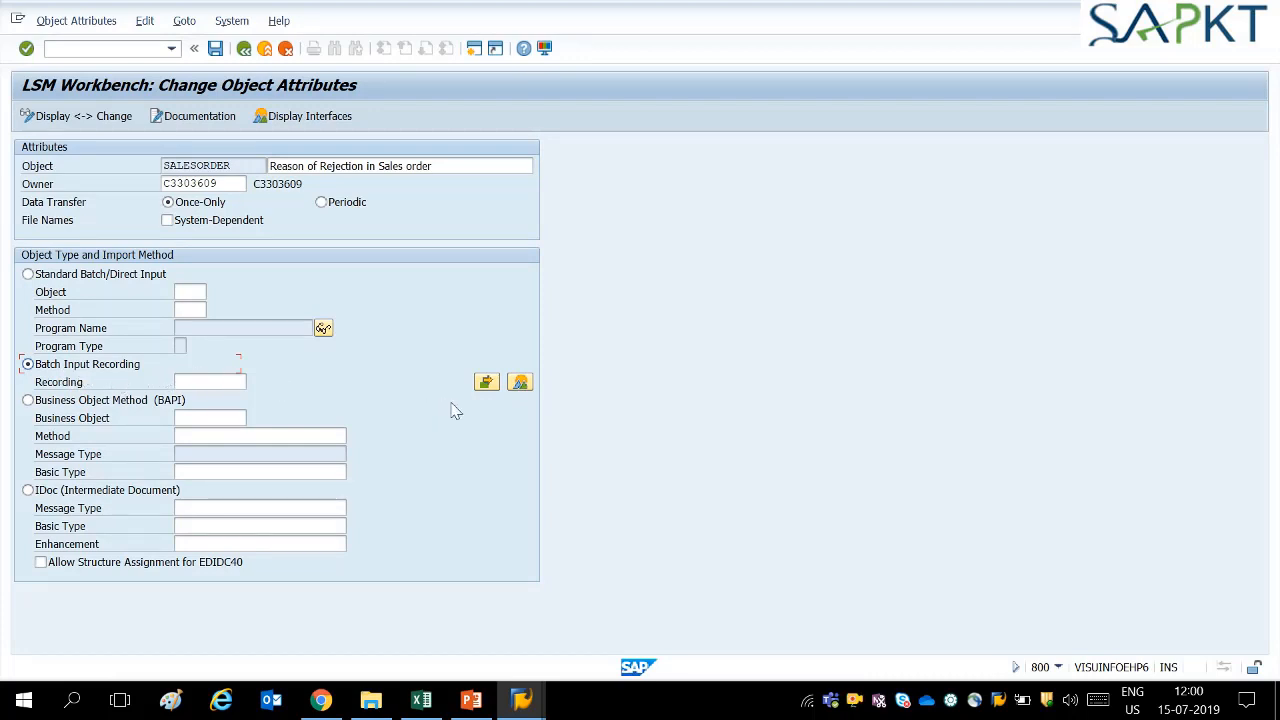
# Step: Create a recording REJ_SINGLE, described as Reason of Rejection with Single Code, for transaction code VA02
pyautogui.click(520, 383)
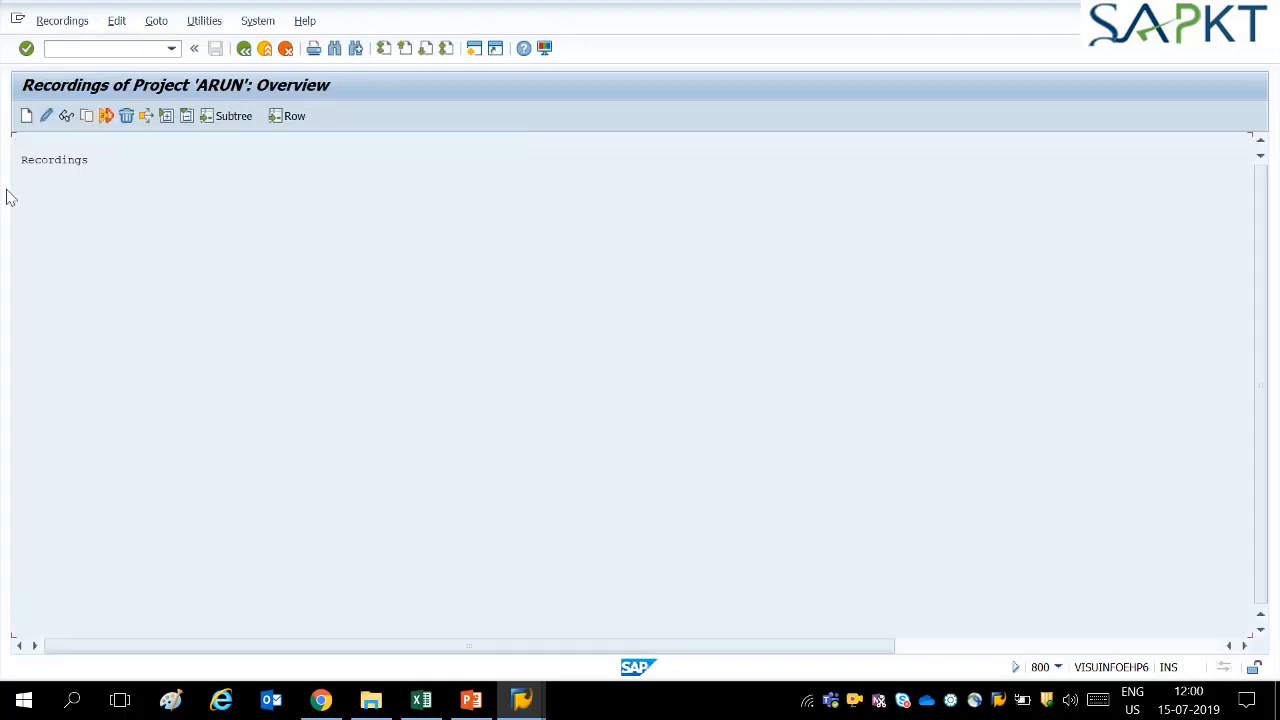
pyautogui.click(26, 116)
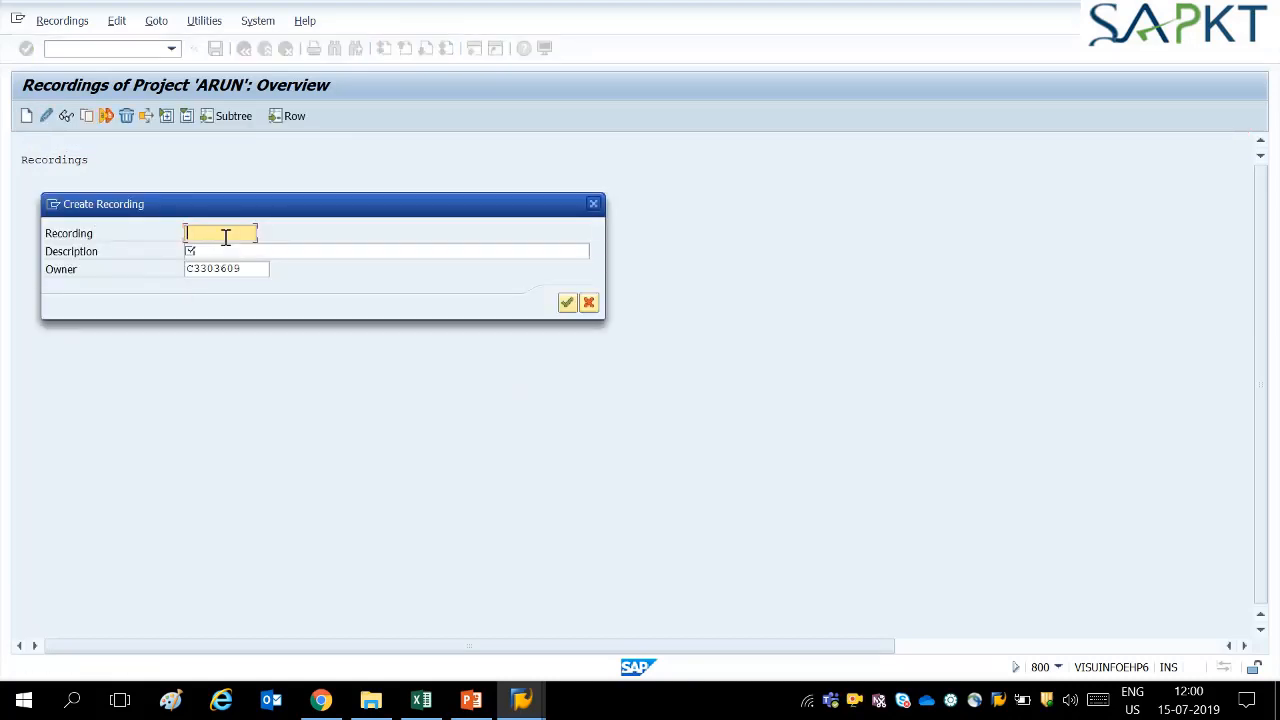
pyautogui.write('REJ_SINGLE')
pyautogui.press('Tab')
pyautogui.write('Reason of Rejection with Single Code')
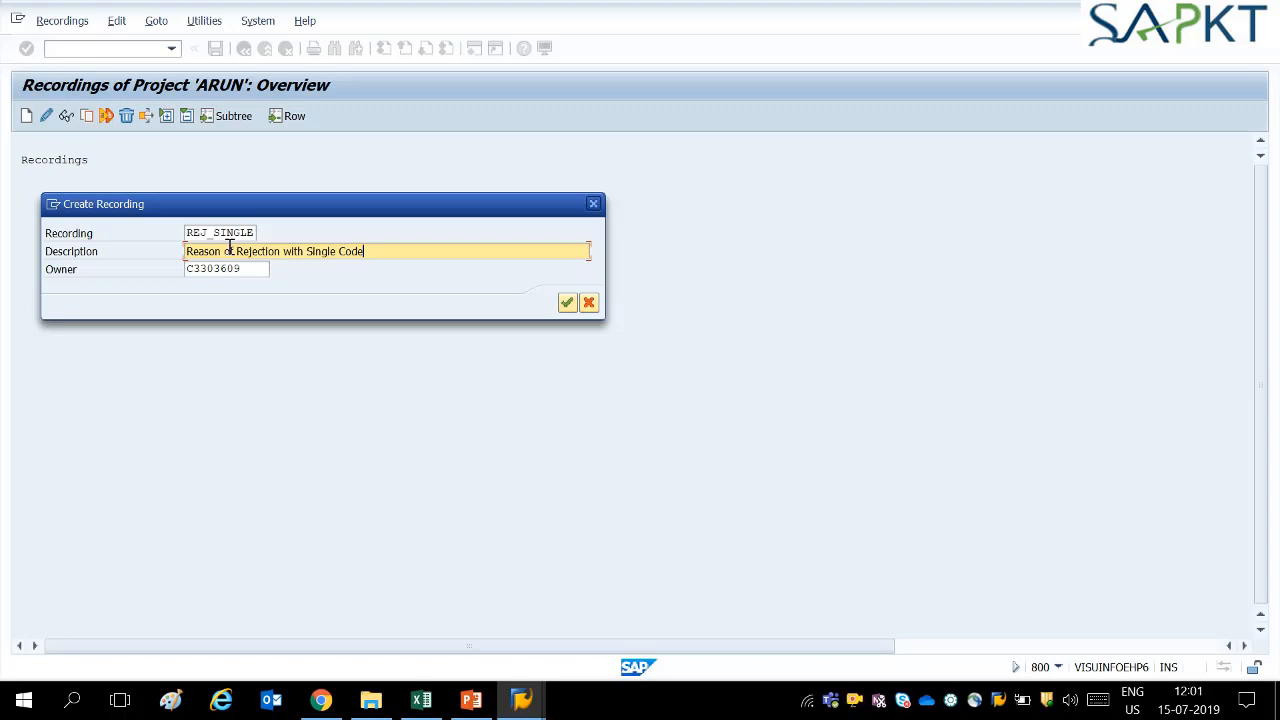
pyautogui.press('Return')
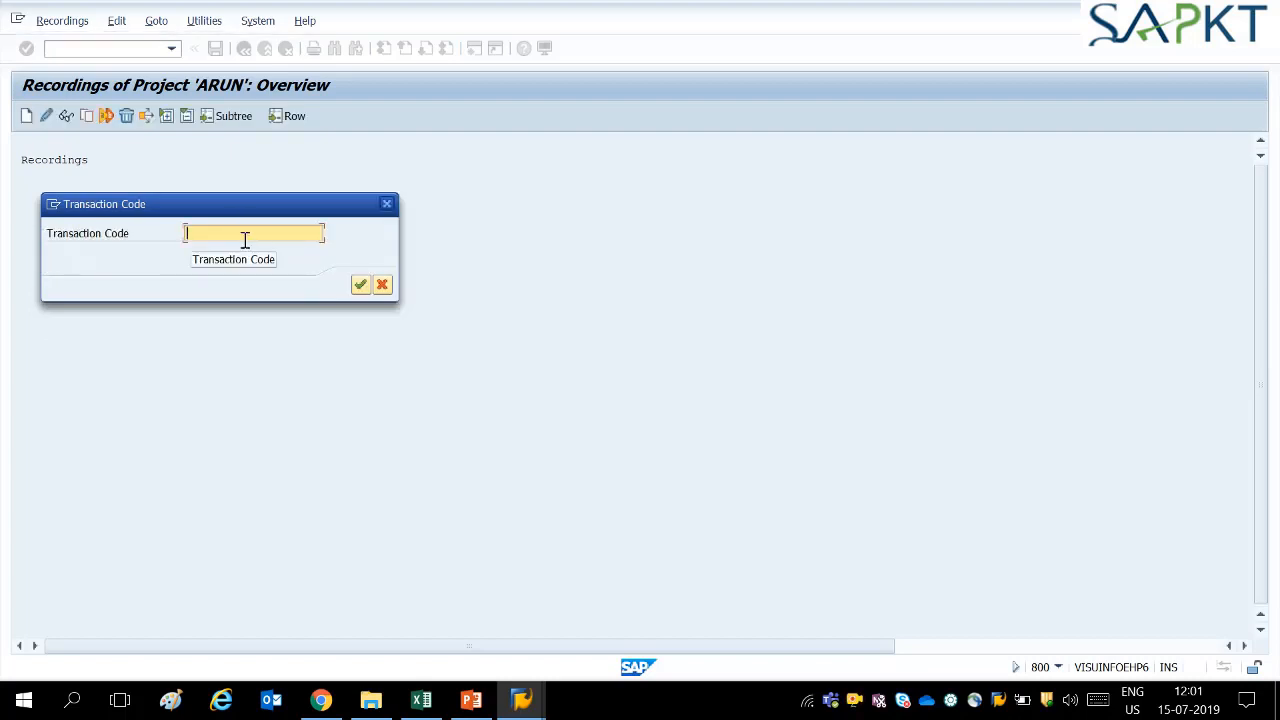
pyautogui.write('VA02')
pyautogui.press('Return')
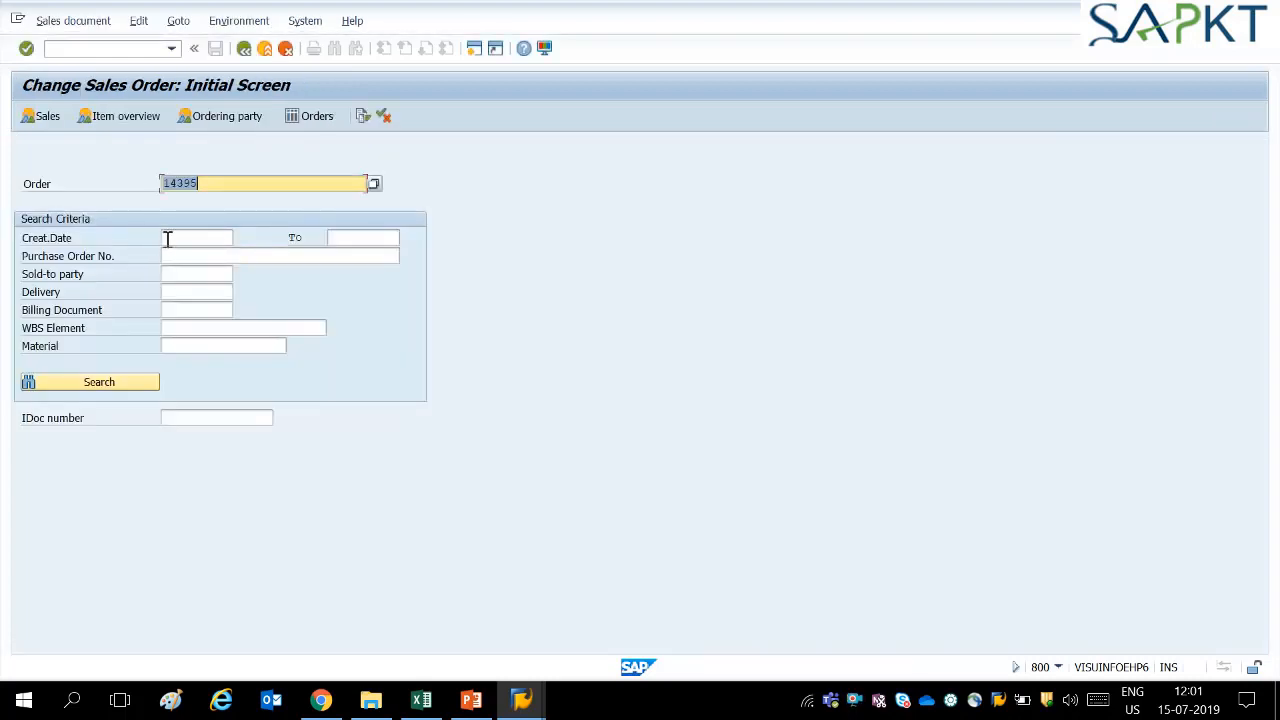
# Step: Record a fast change of the reason for rejection to 11 Cust.to receive replacement on all items of the prefilled order, and save it
pyautogui.click(255, 184)
pyautogui.press('Return')
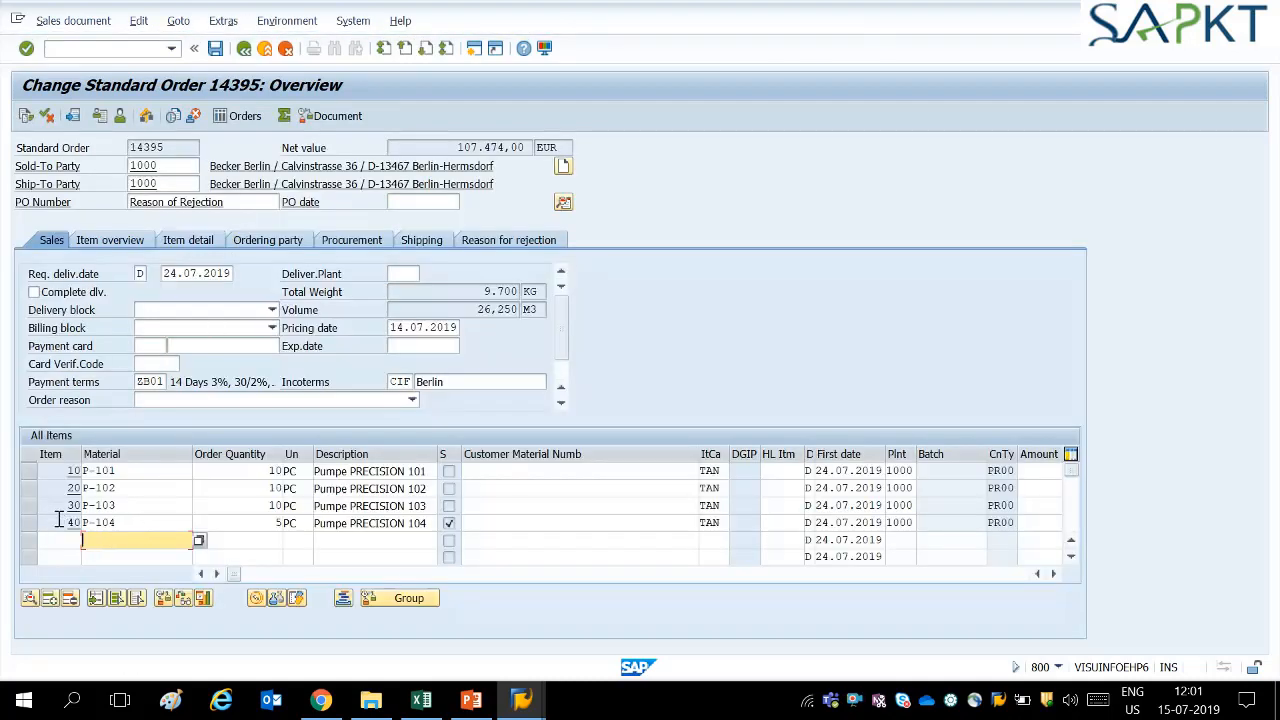
pyautogui.click(116, 598)
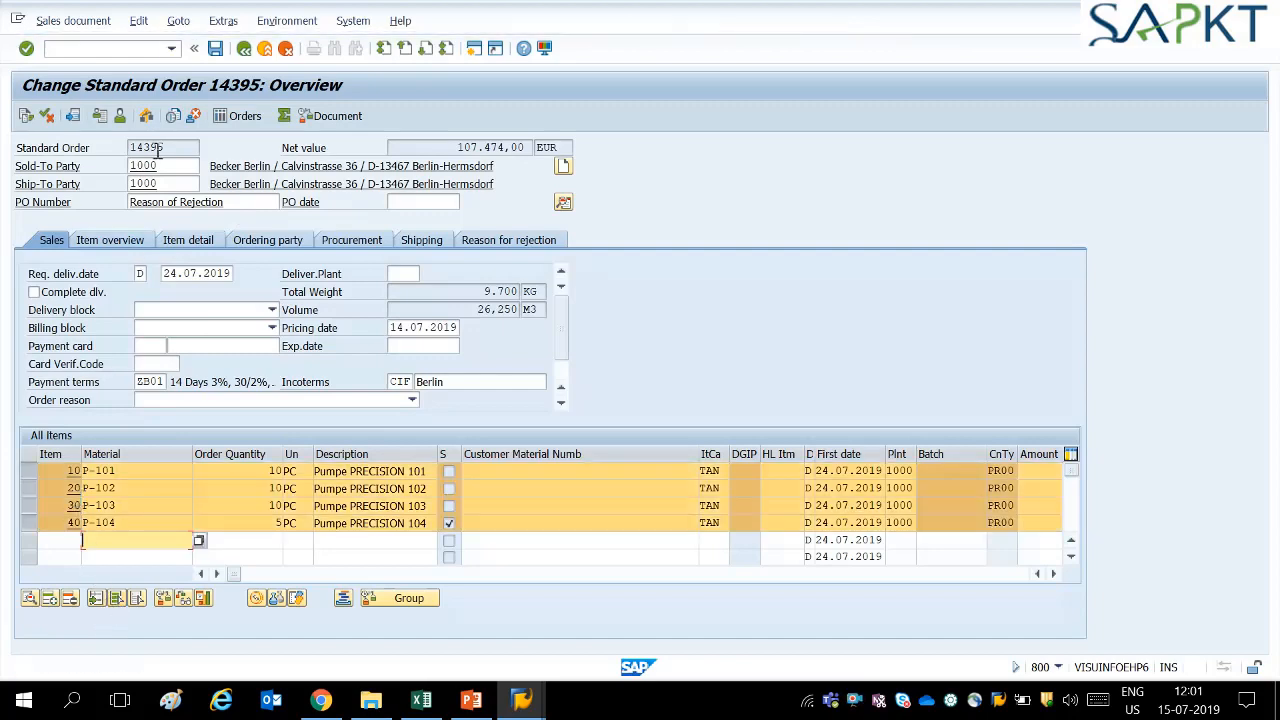
pyautogui.click(139, 21)
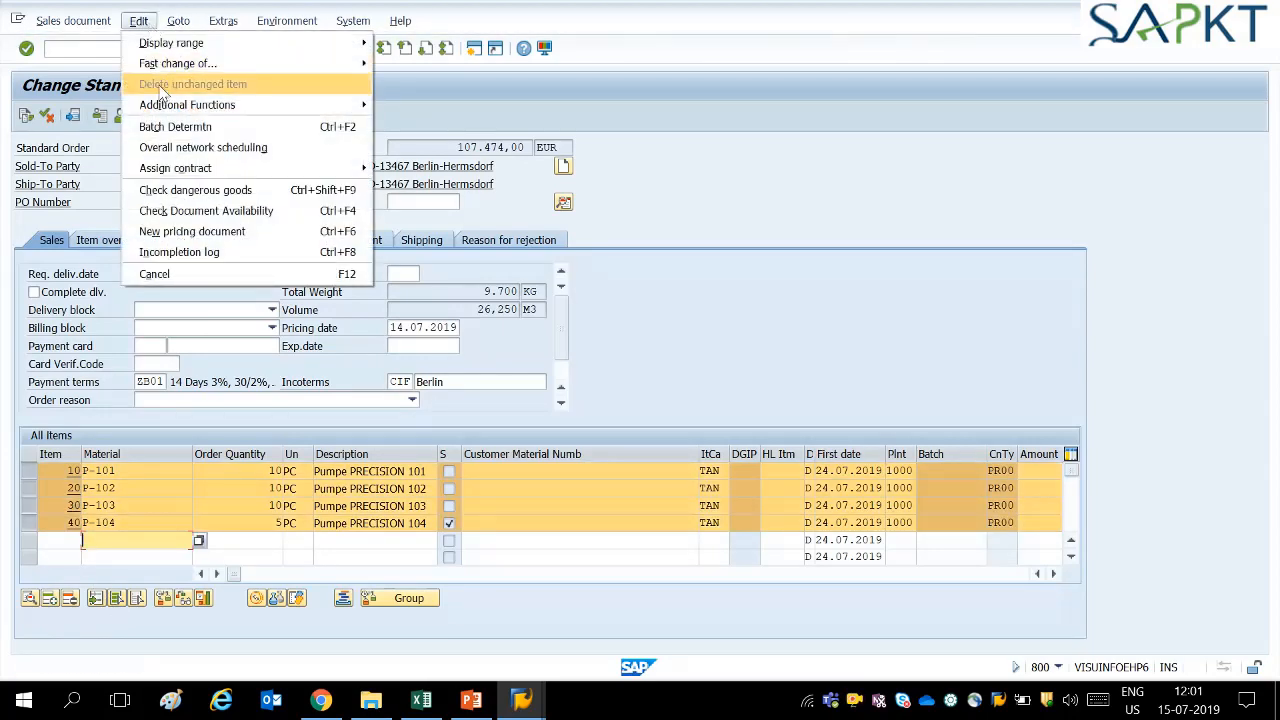
pyautogui.moveTo(250, 64)
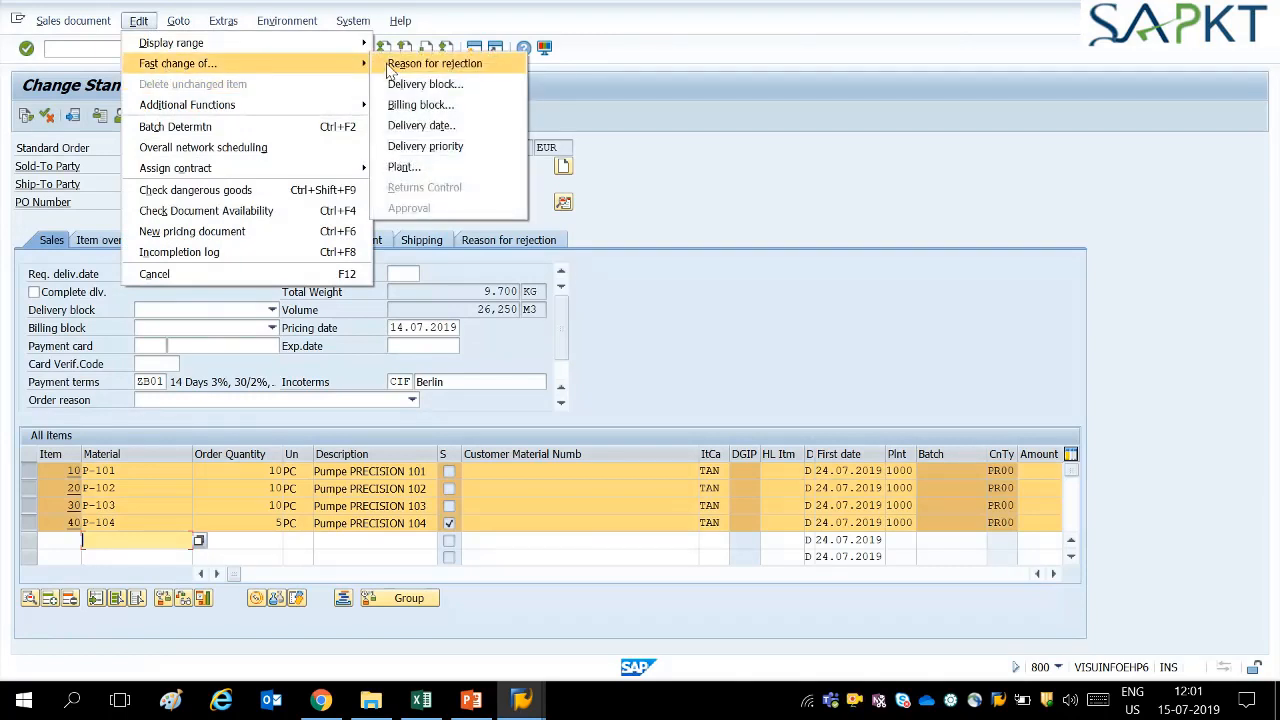
pyautogui.click(388, 65)
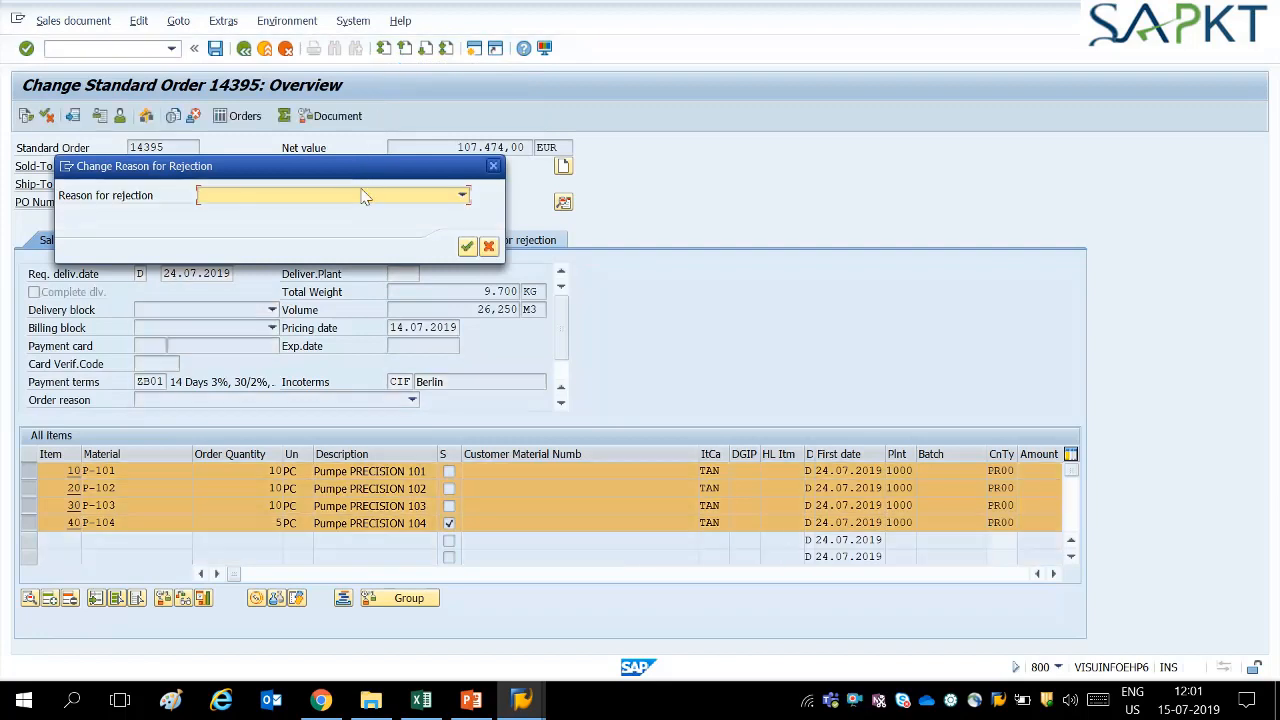
pyautogui.click(364, 196)
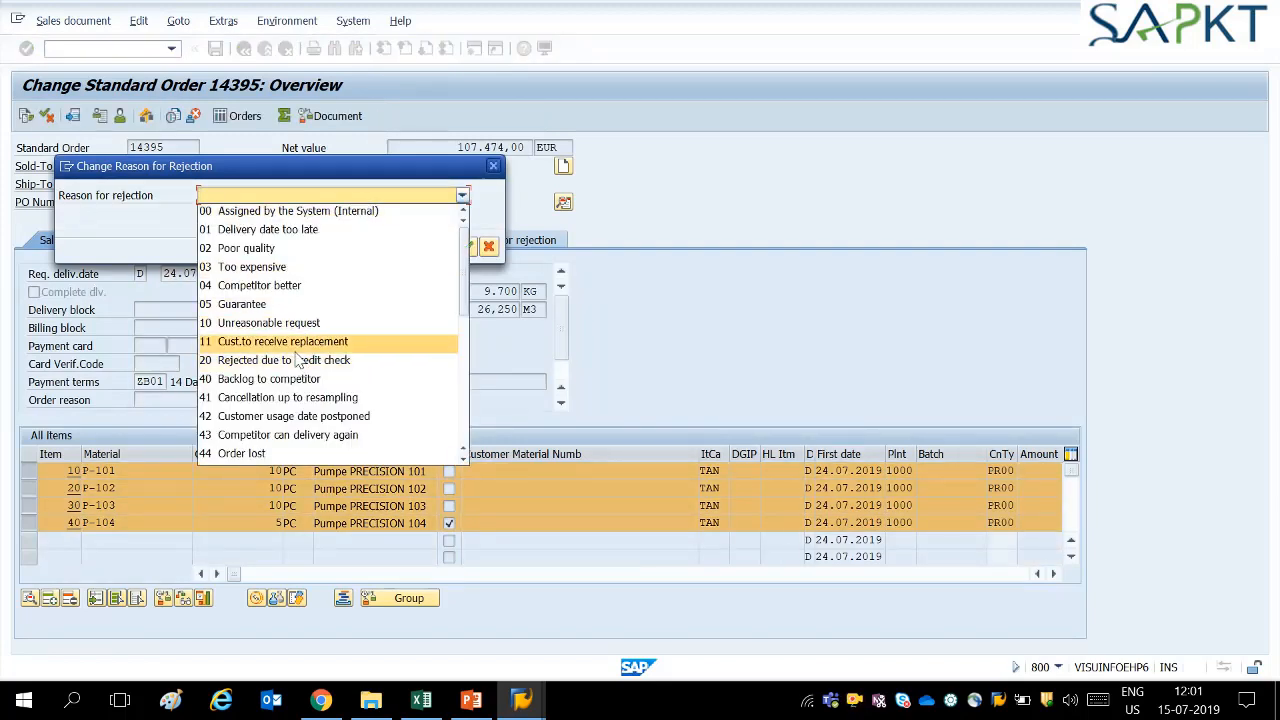
pyautogui.click(297, 350)
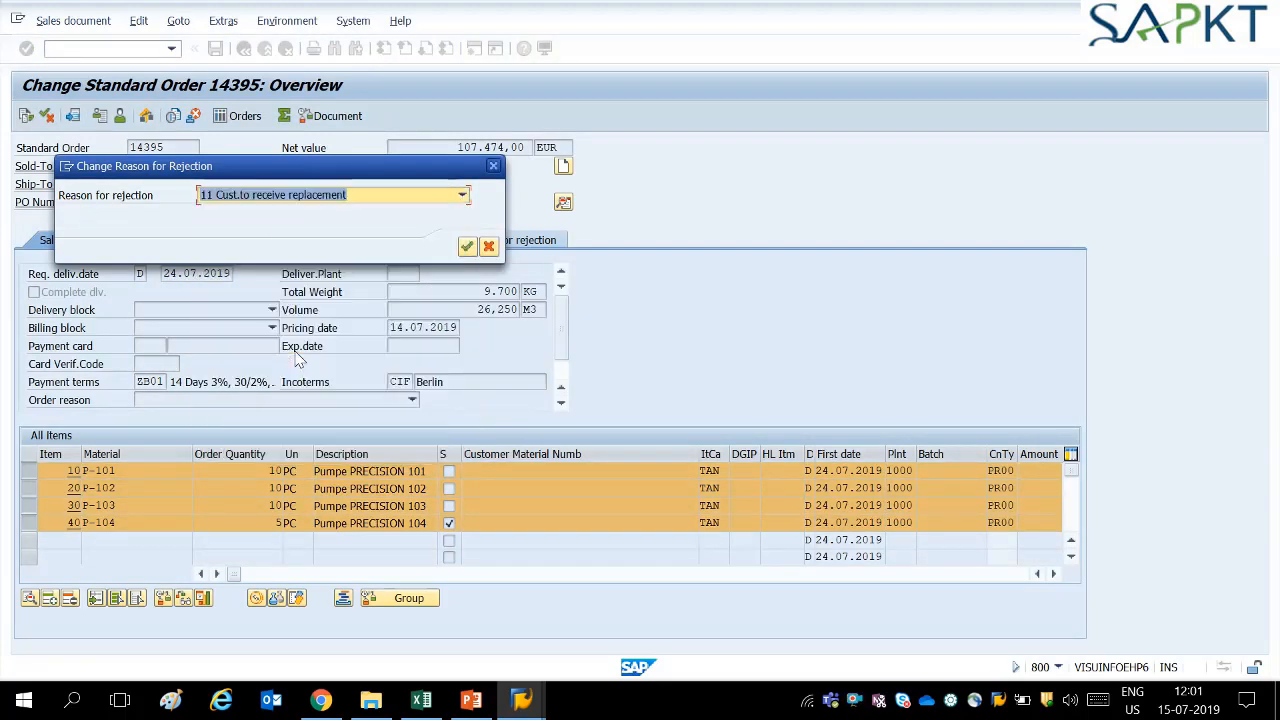
pyautogui.click(466, 247)
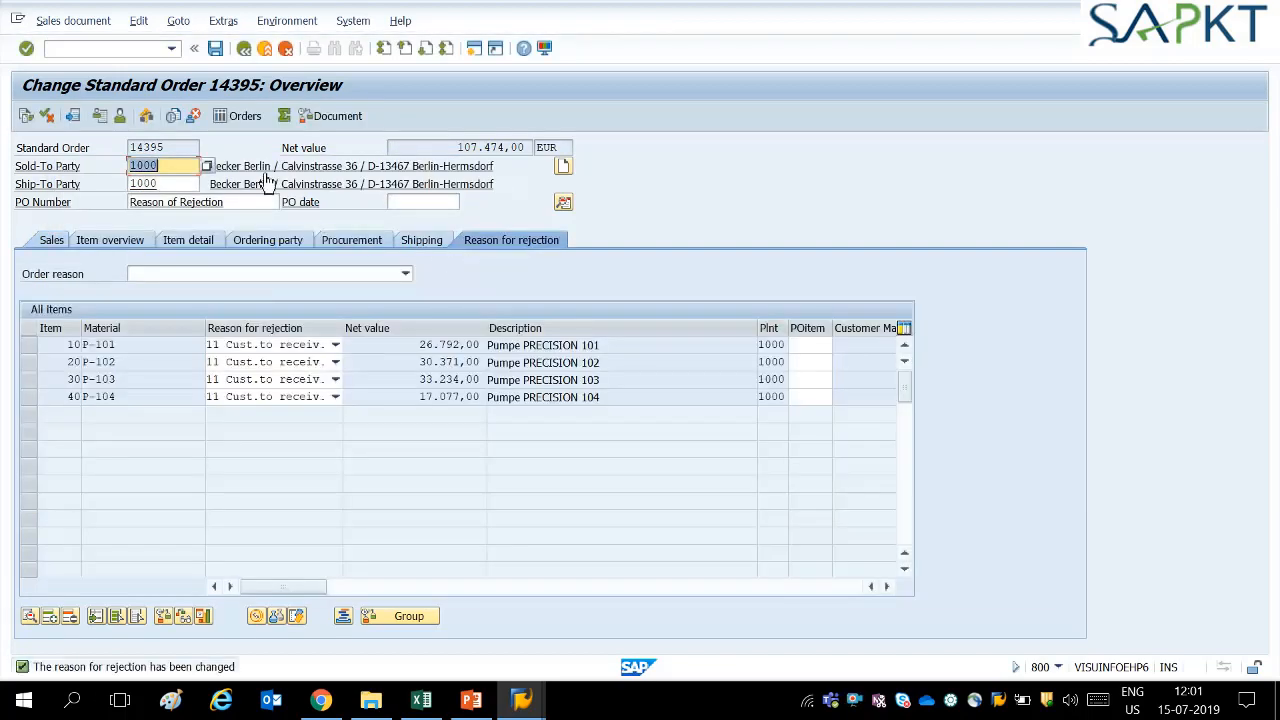
pyautogui.click(219, 54)
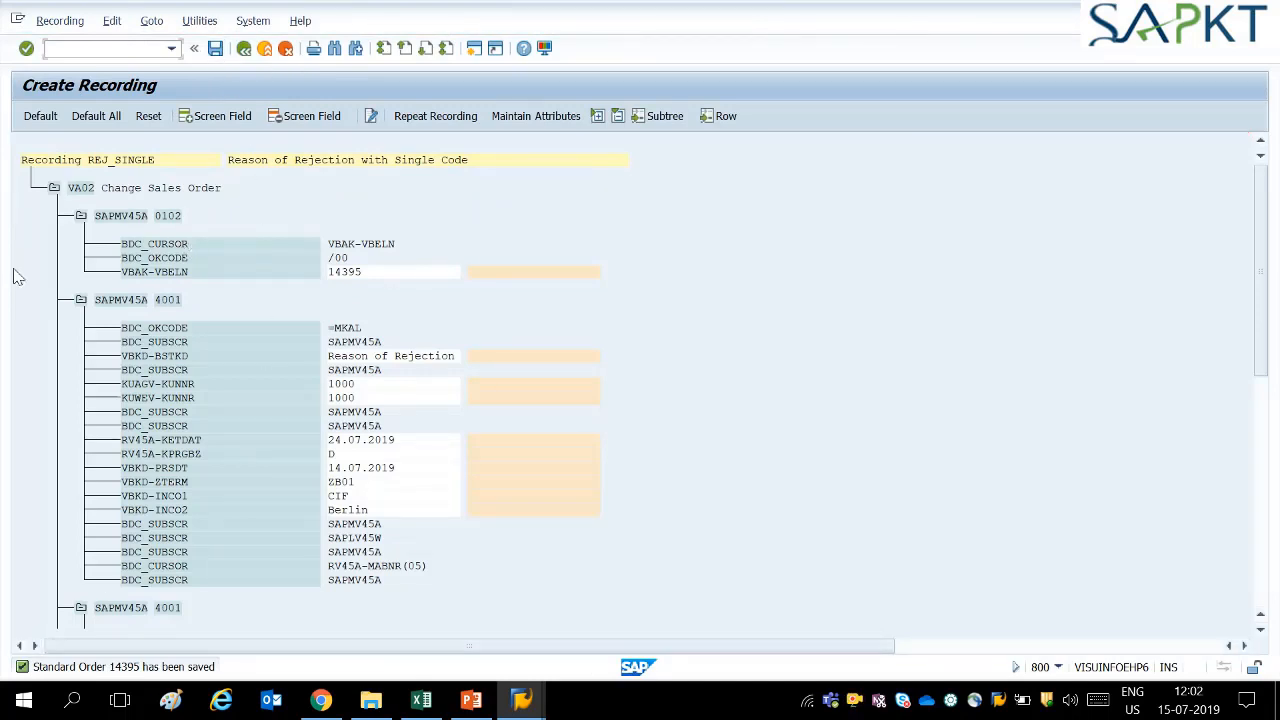
# Step: Apply default names to all recorded fields and delete every screen field except VBELN and S_ABGRU
pyautogui.click(86, 124)
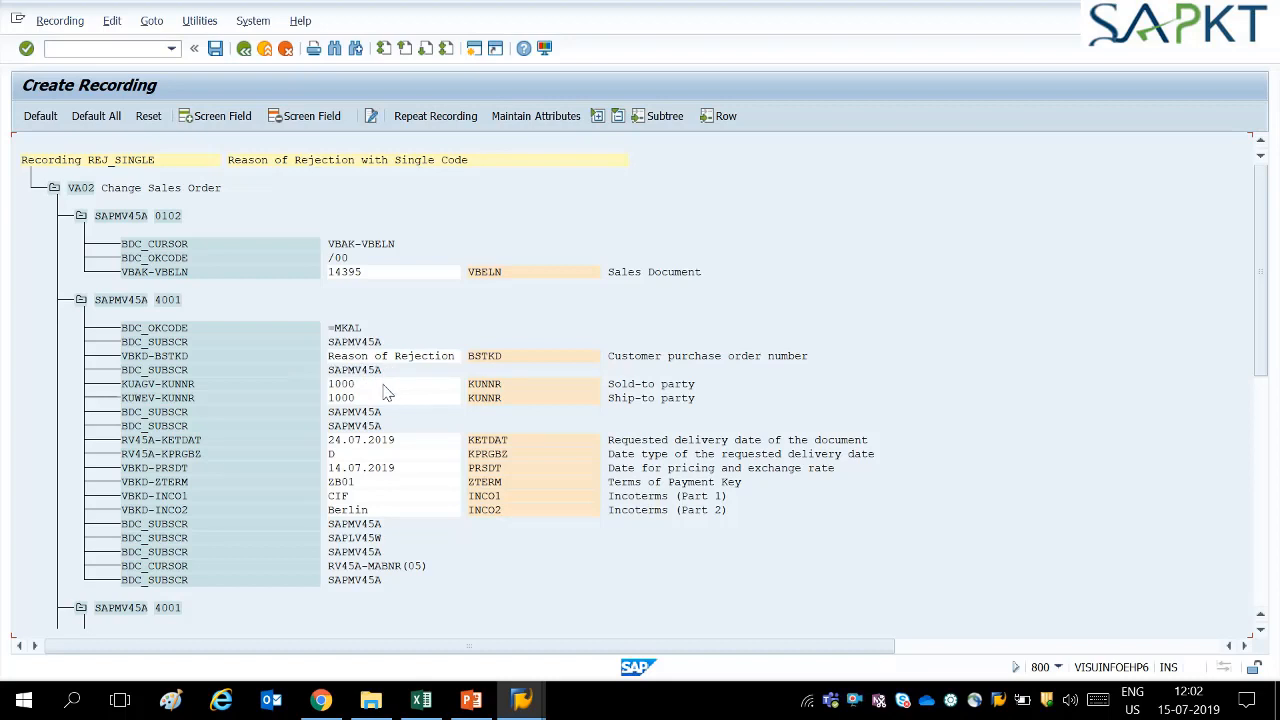
pyautogui.click(397, 355)
pyautogui.click(312, 117)
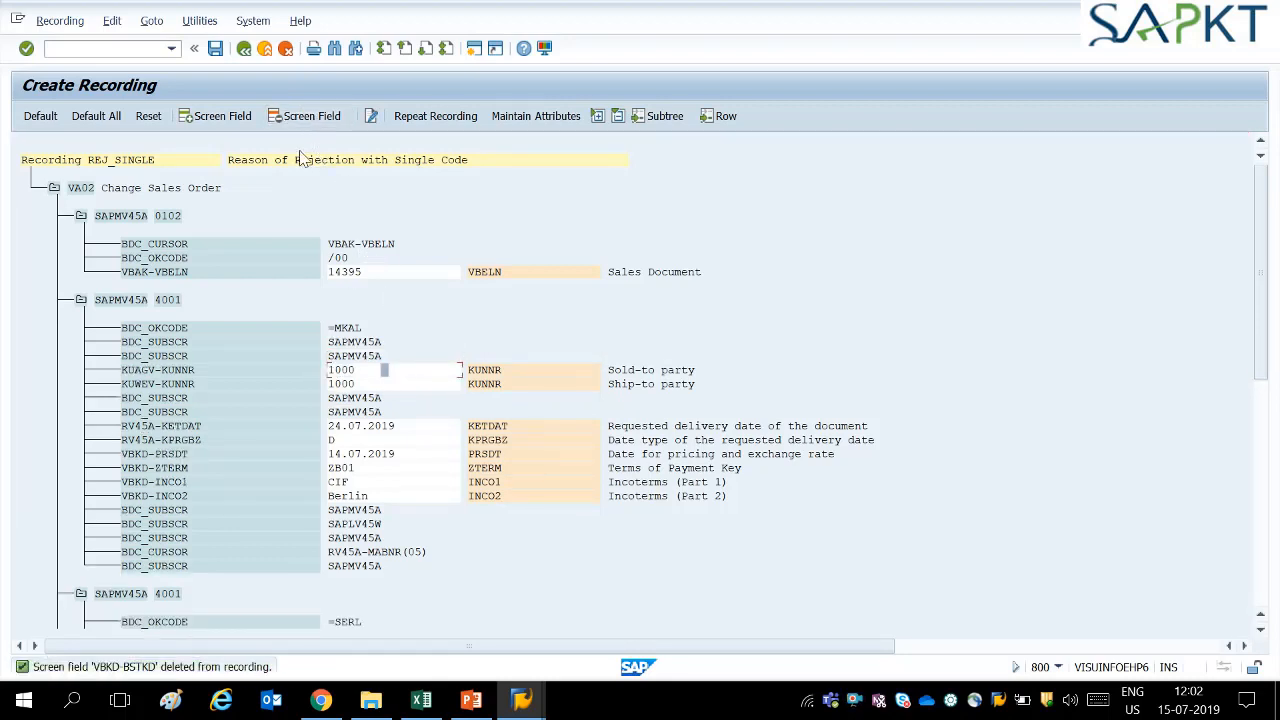
pyautogui.click(318, 117)
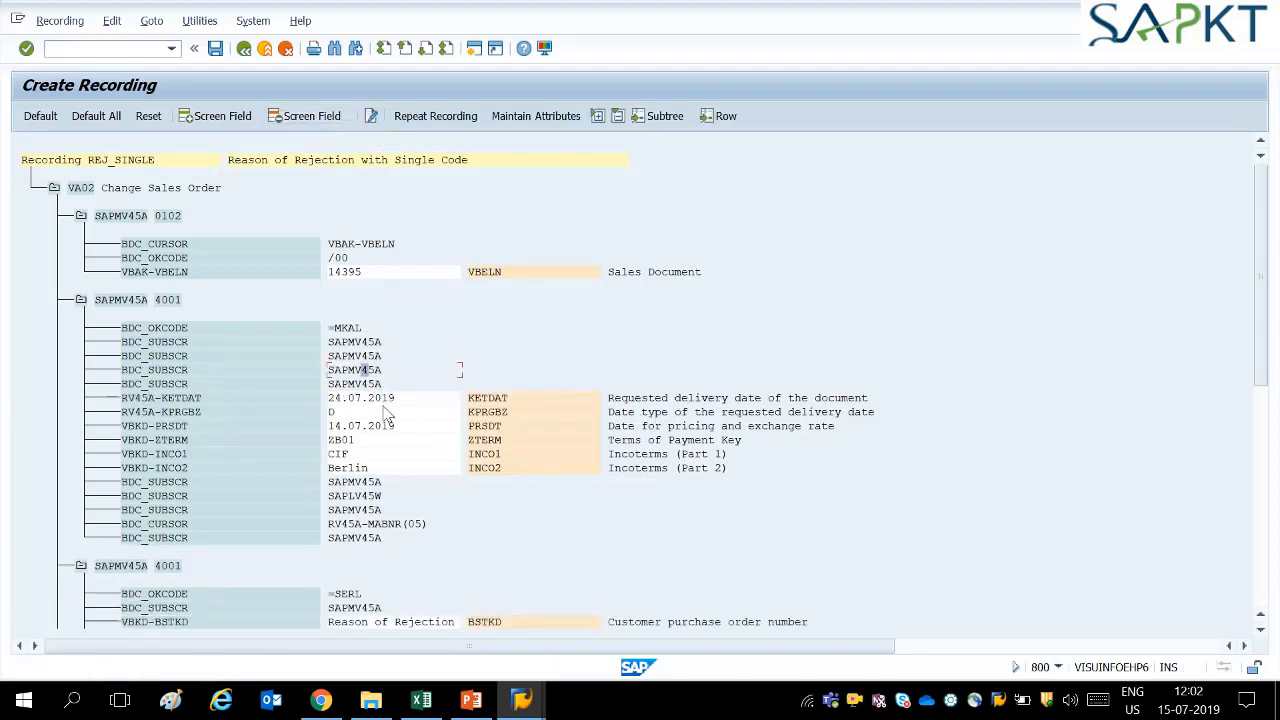
pyautogui.scroll(-8, 423, 371)
pyautogui.scroll(1, 377, 512)
pyautogui.scroll(3, 437, 414)
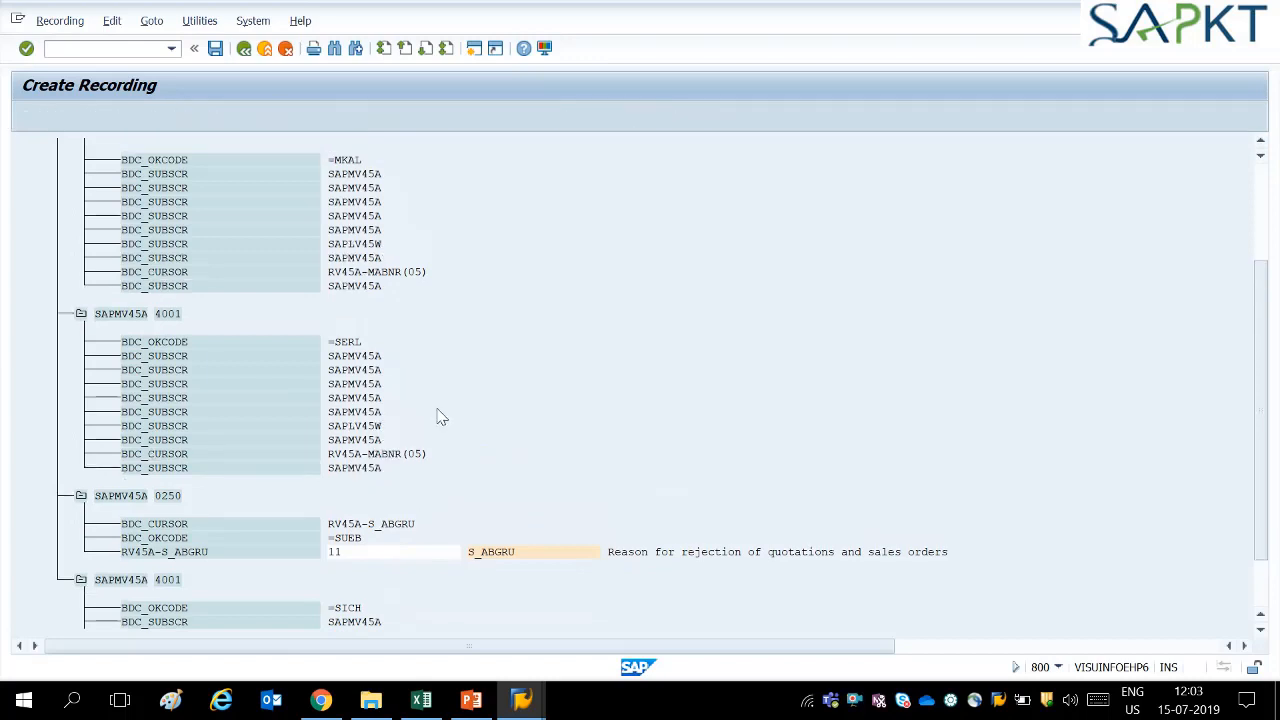
pyautogui.scroll(1, 440, 200)
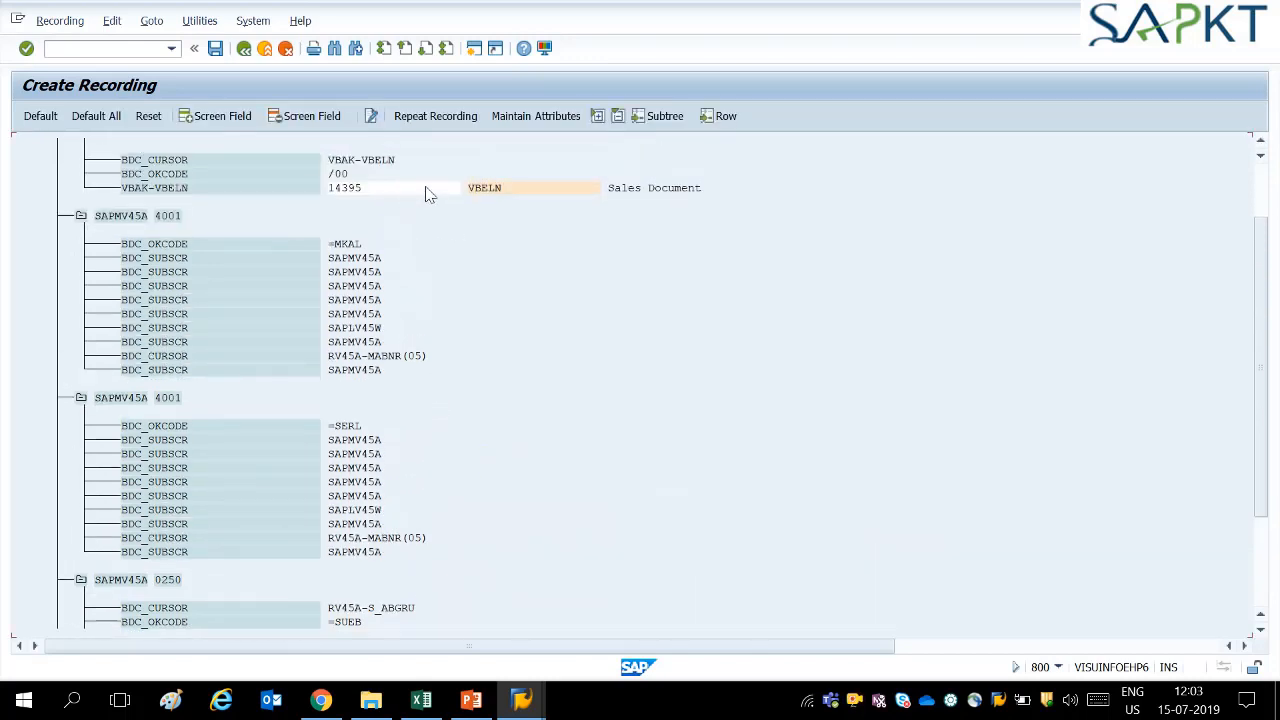
pyautogui.scroll(-4, 569, 437)
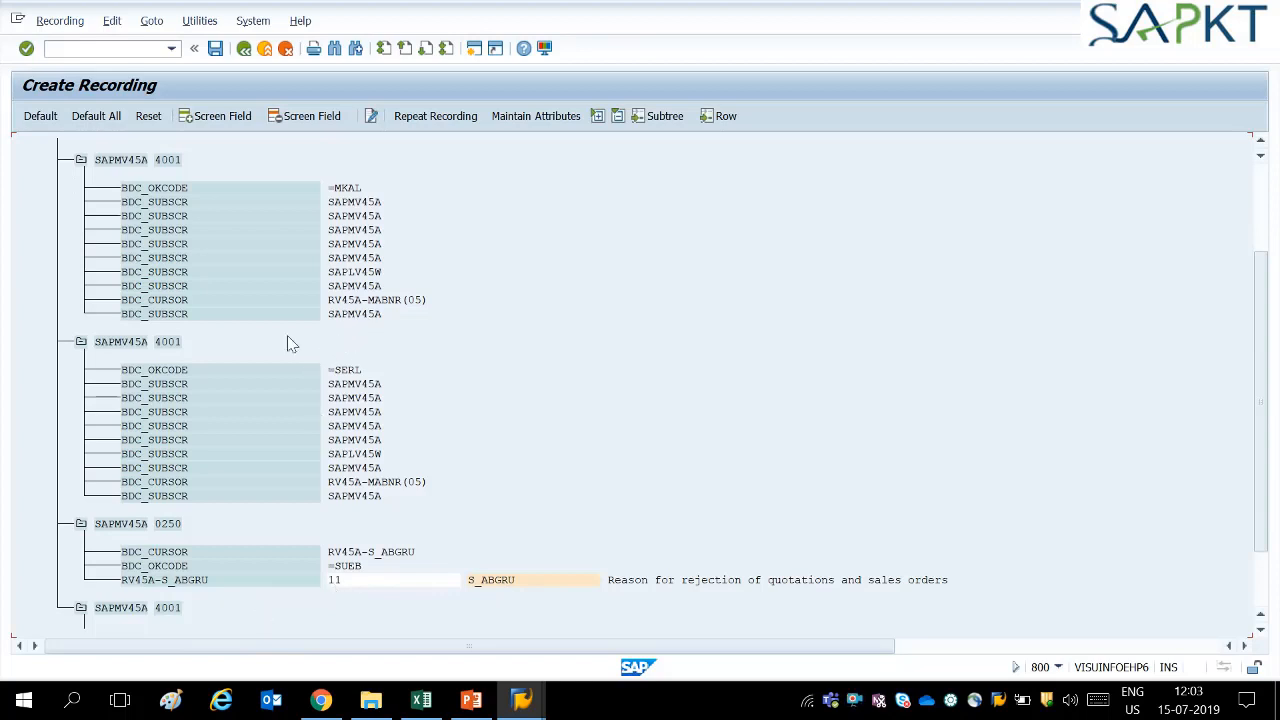
# Step: Save the REJ_SINGLE recording and return to the SALESORDER object attributes
pyautogui.click(216, 50)
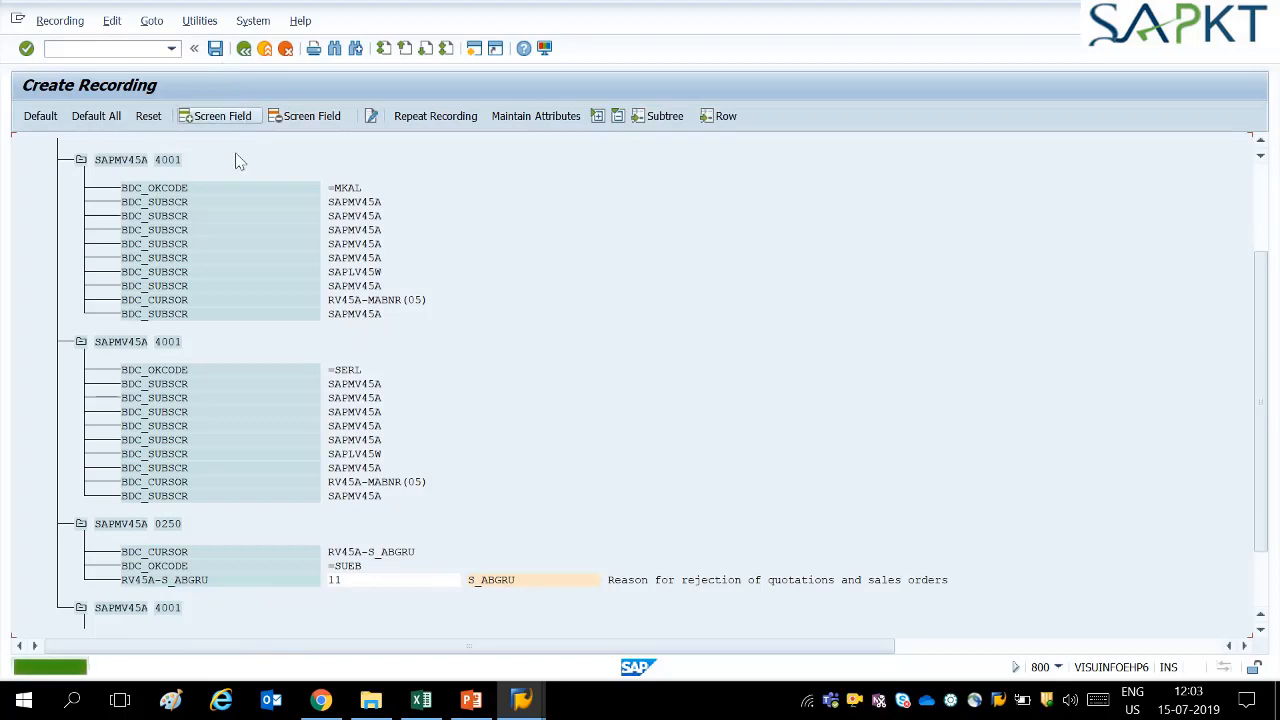
pyautogui.click(244, 50)
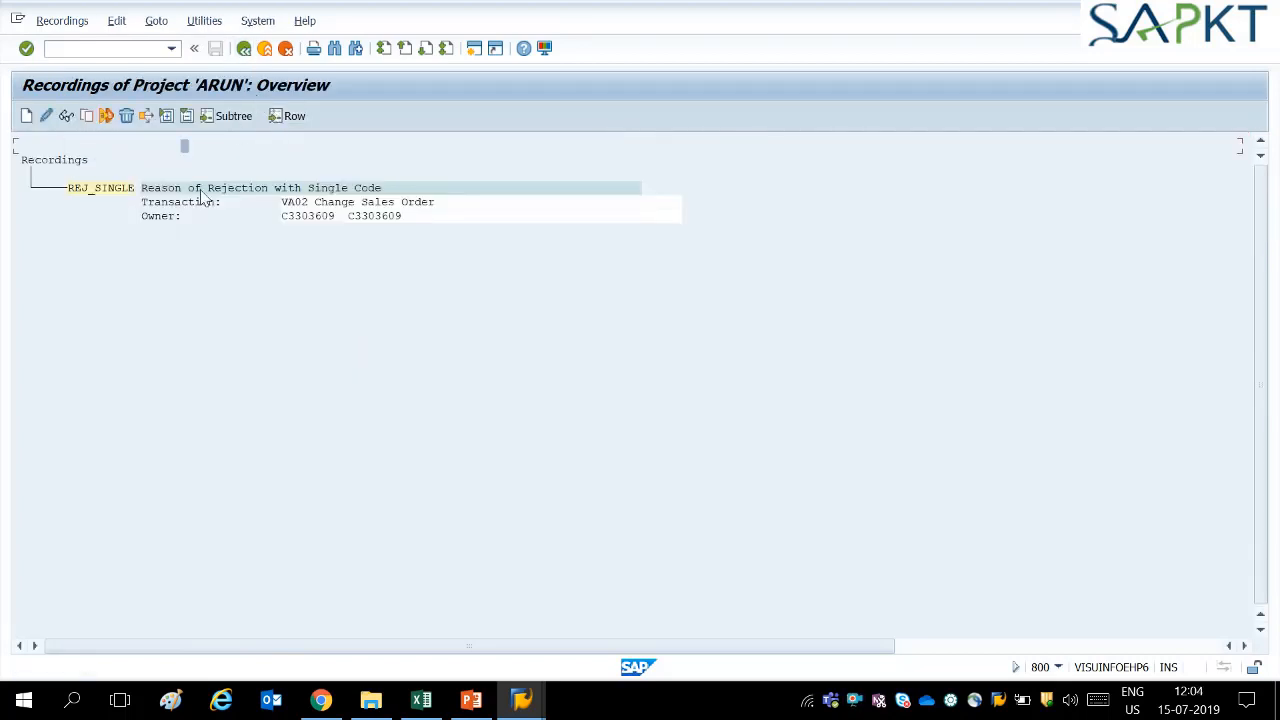
pyautogui.click(244, 50)
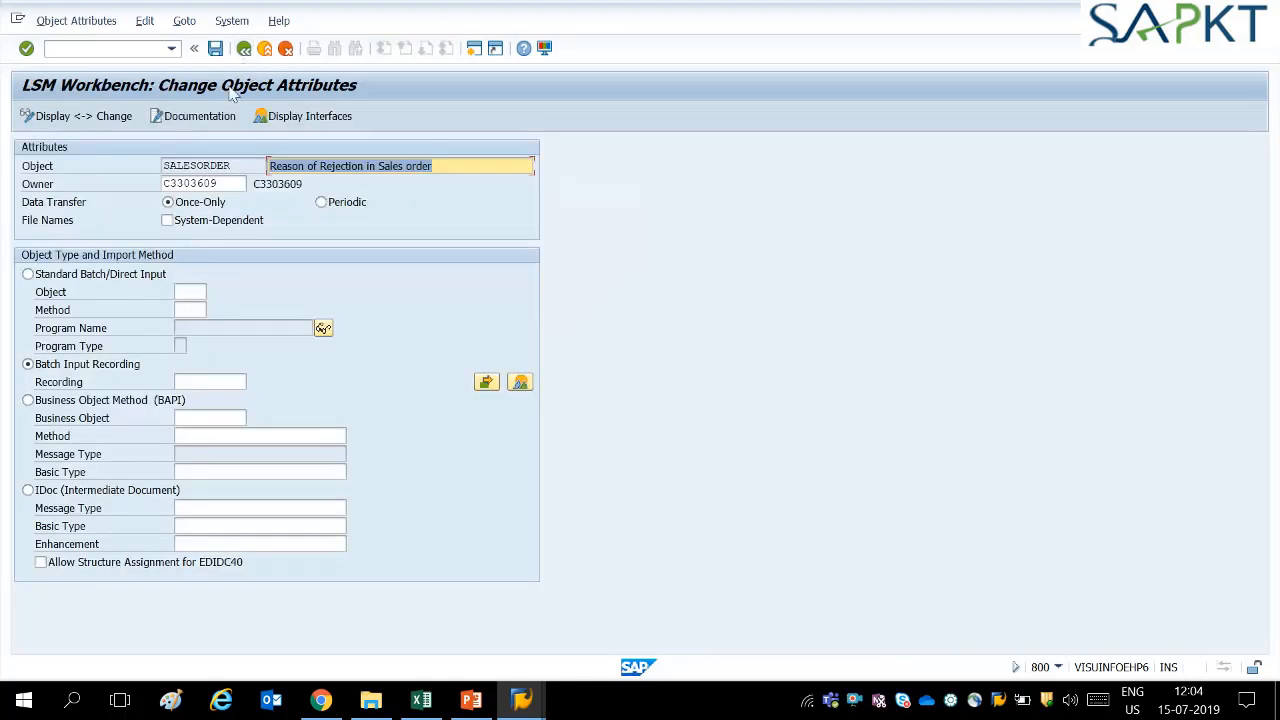
# Step: Copy the name of the REJ_SINGLE recording from the project's recordings overview and return to the object attributes
pyautogui.click(216, 383)
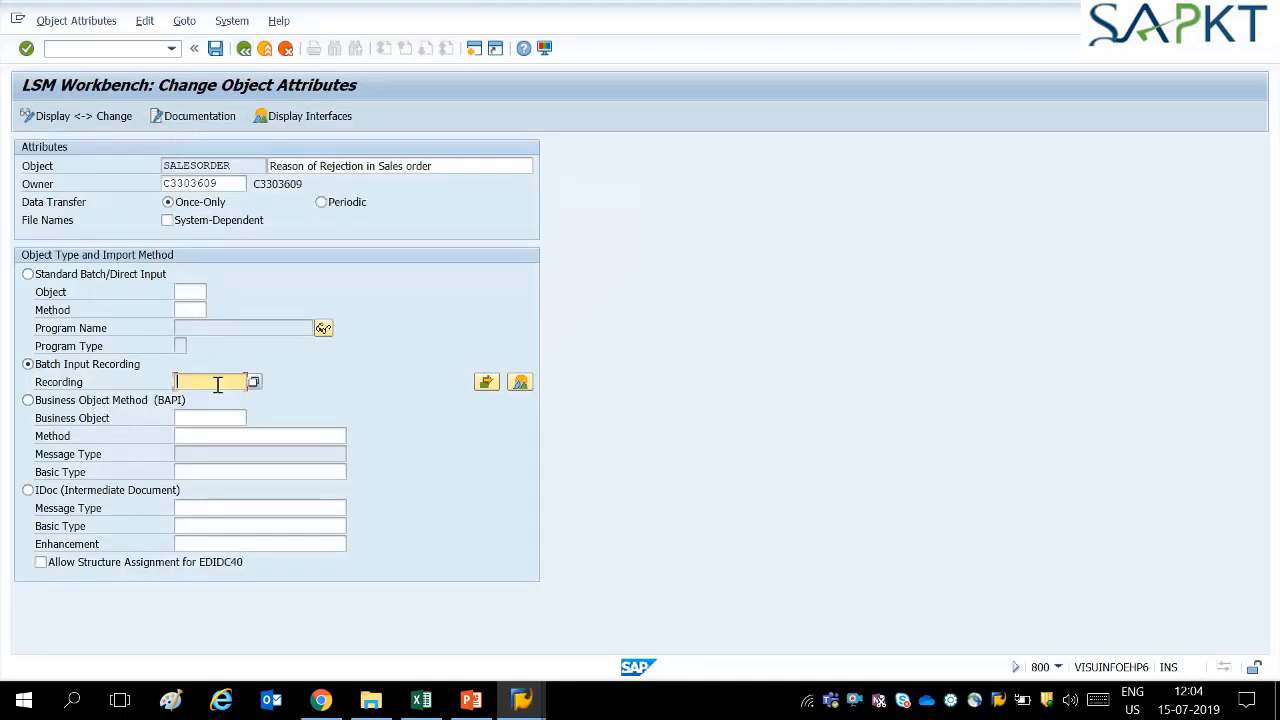
pyautogui.click(520, 382)
pyautogui.moveTo(71, 194); pyautogui.dragTo(140, 198)
pyautogui.hotkey('ctrl', 'c')
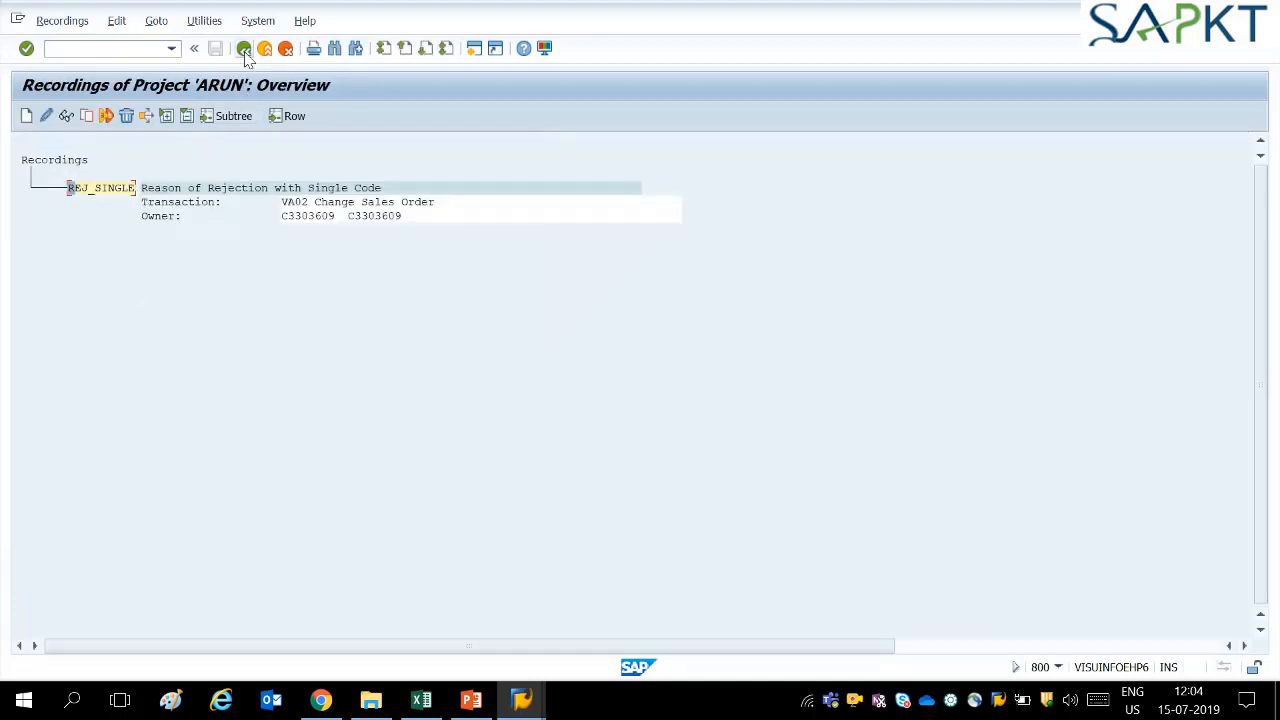
pyautogui.click(244, 48)
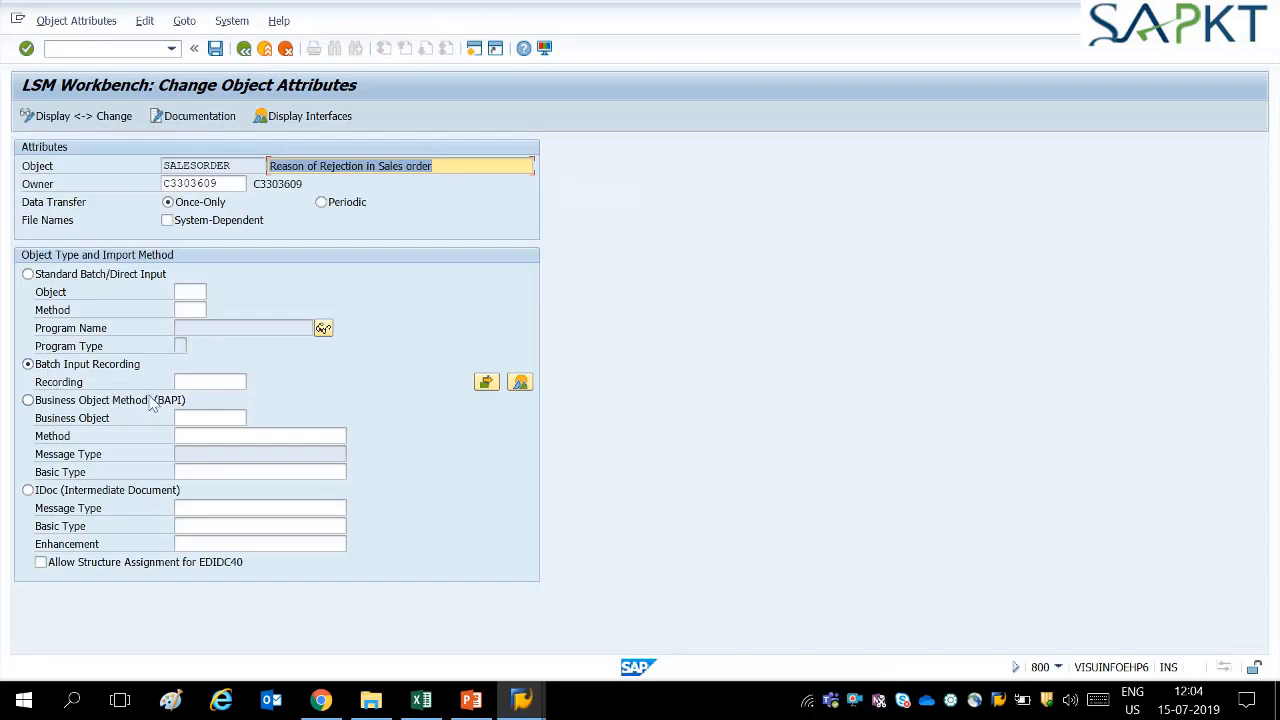
# Step: Assign REJ_SINGLE as the batch input recording of the SALESORDER object, save the attributes and return to the process steps
pyautogui.click(184, 381)
pyautogui.hotkey('ctrl', 'v')
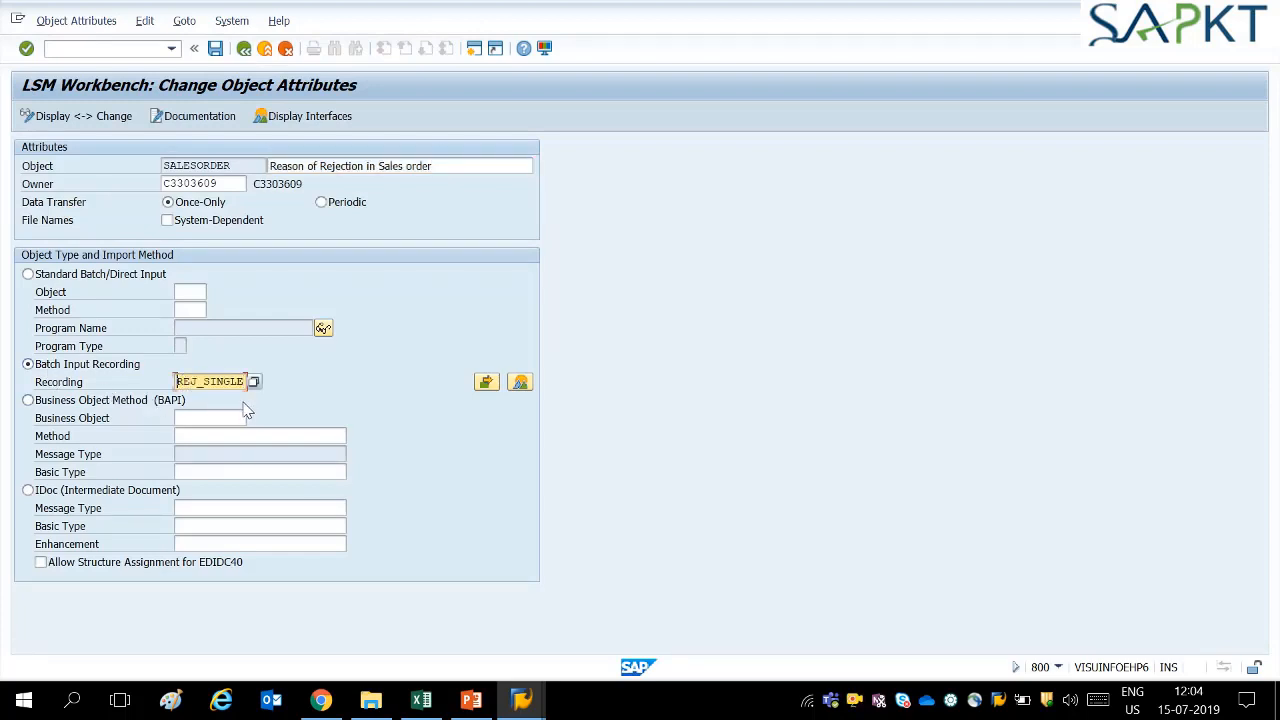
pyautogui.write('Z')
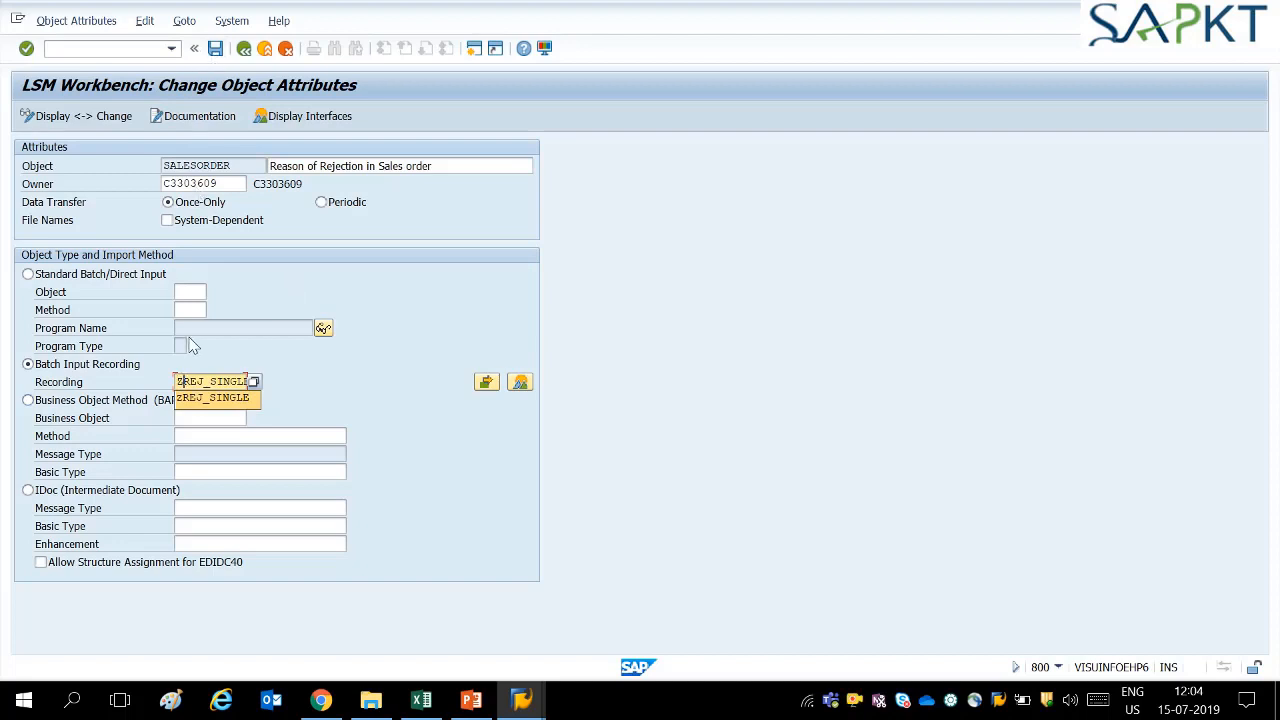
pyautogui.press('BackSpace')
pyautogui.click(215, 48)
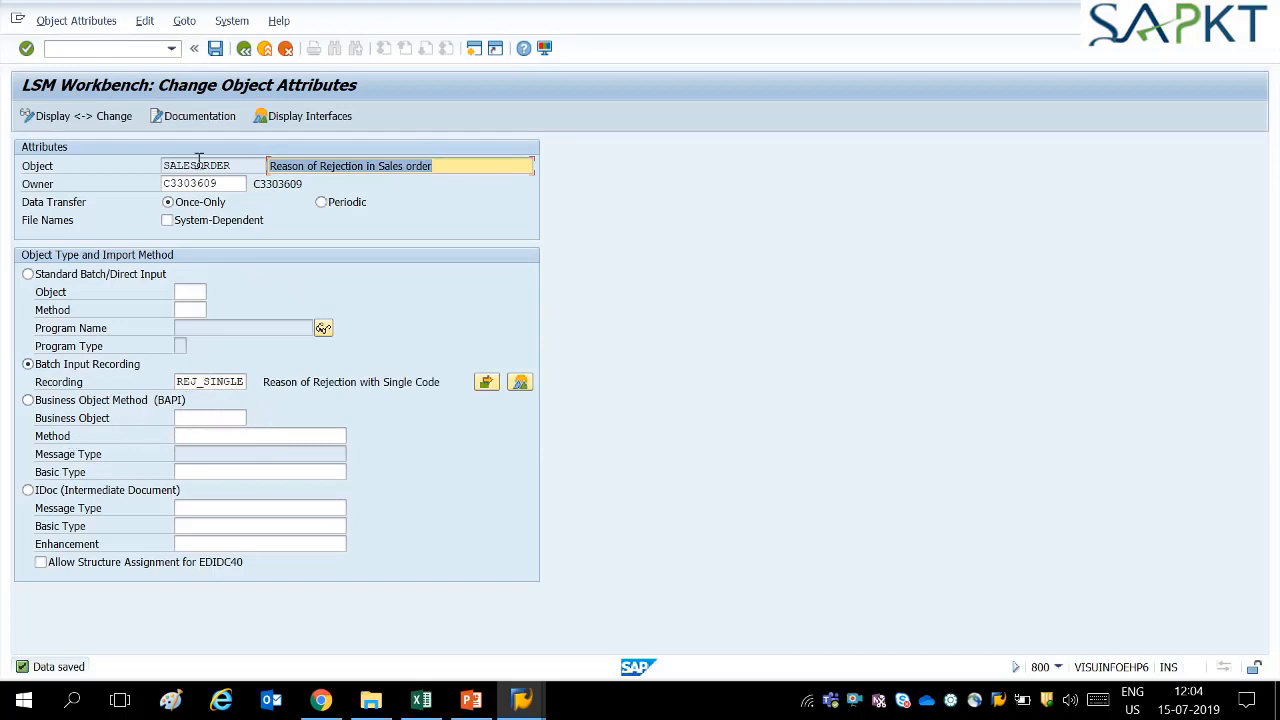
pyautogui.click(242, 50)
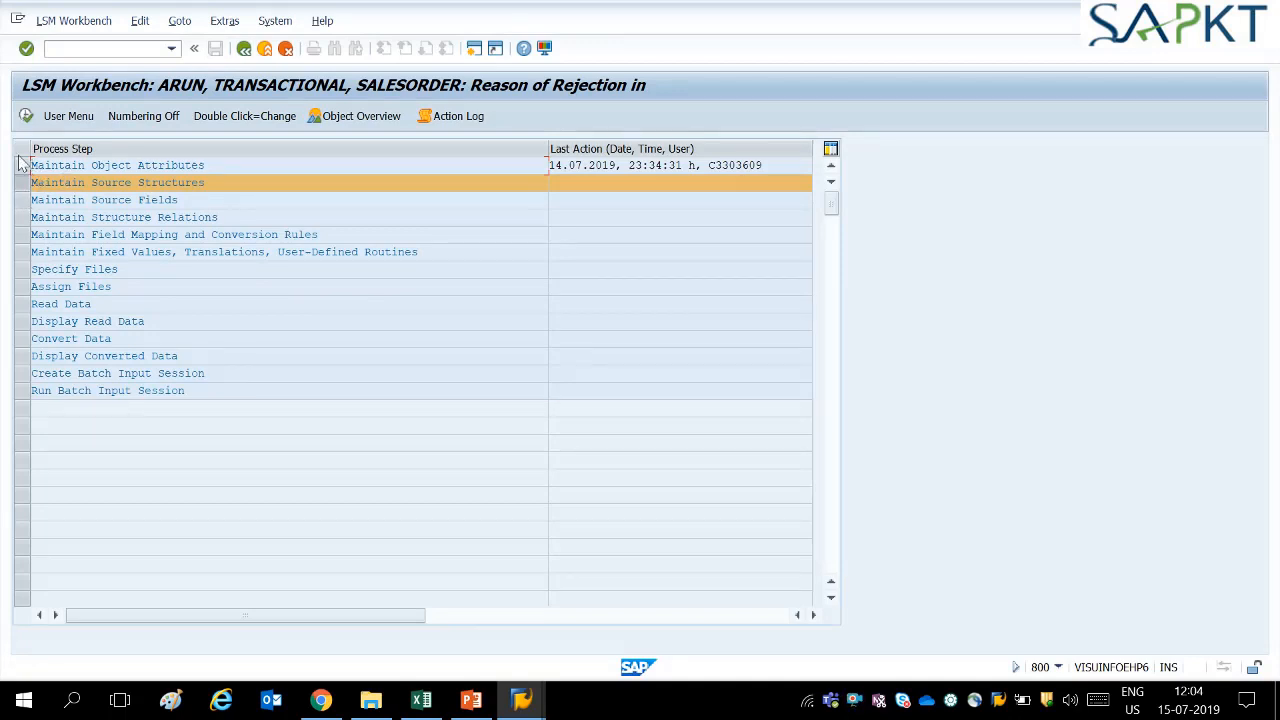
# Step: Create and save the source structure ZREJ_SINGLE, described as Reason of Rejection Single Source structure, and return to the process steps
pyautogui.click(26, 116)
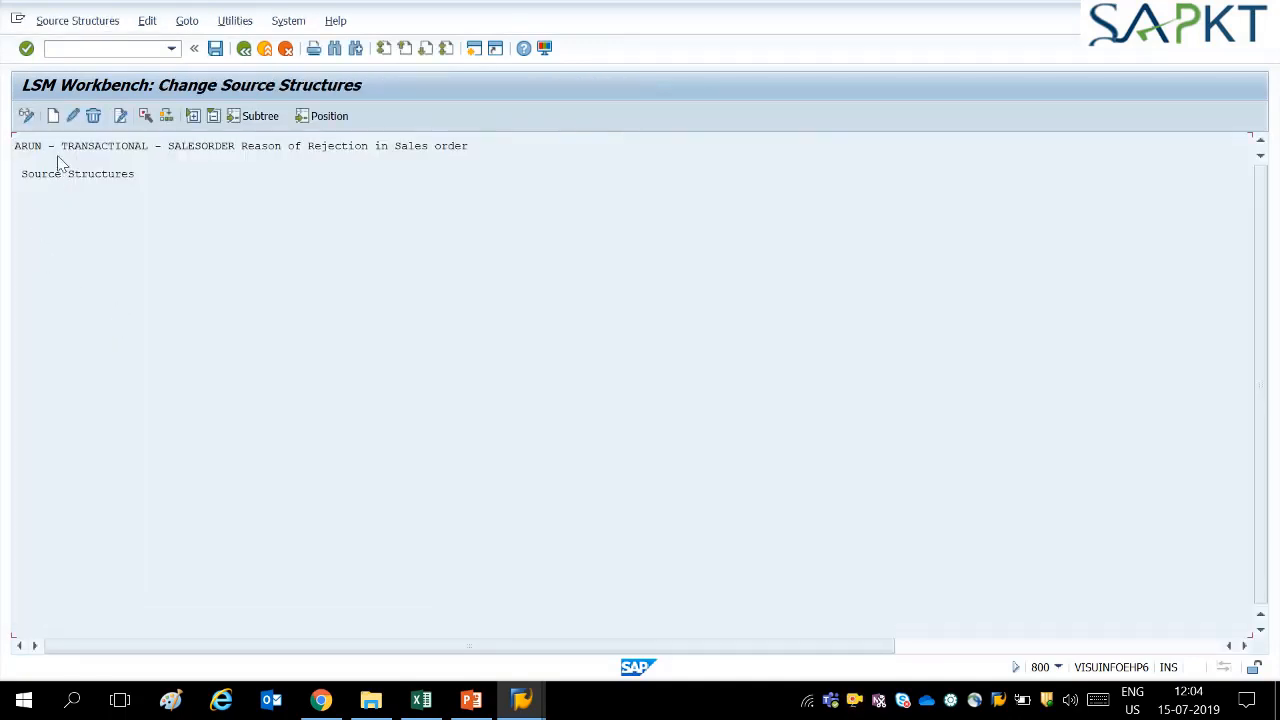
pyautogui.click(53, 116)
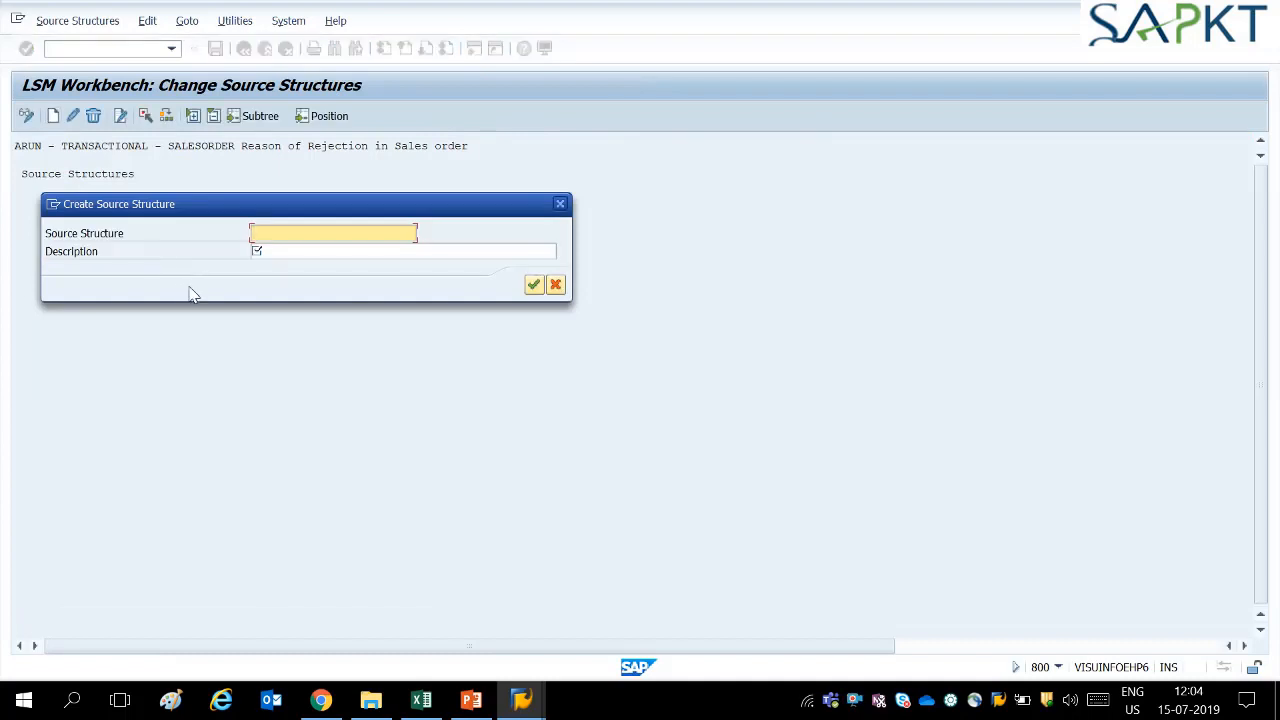
pyautogui.write('REJ_SINGLE')
pyautogui.write('Z')
pyautogui.click(313, 250)
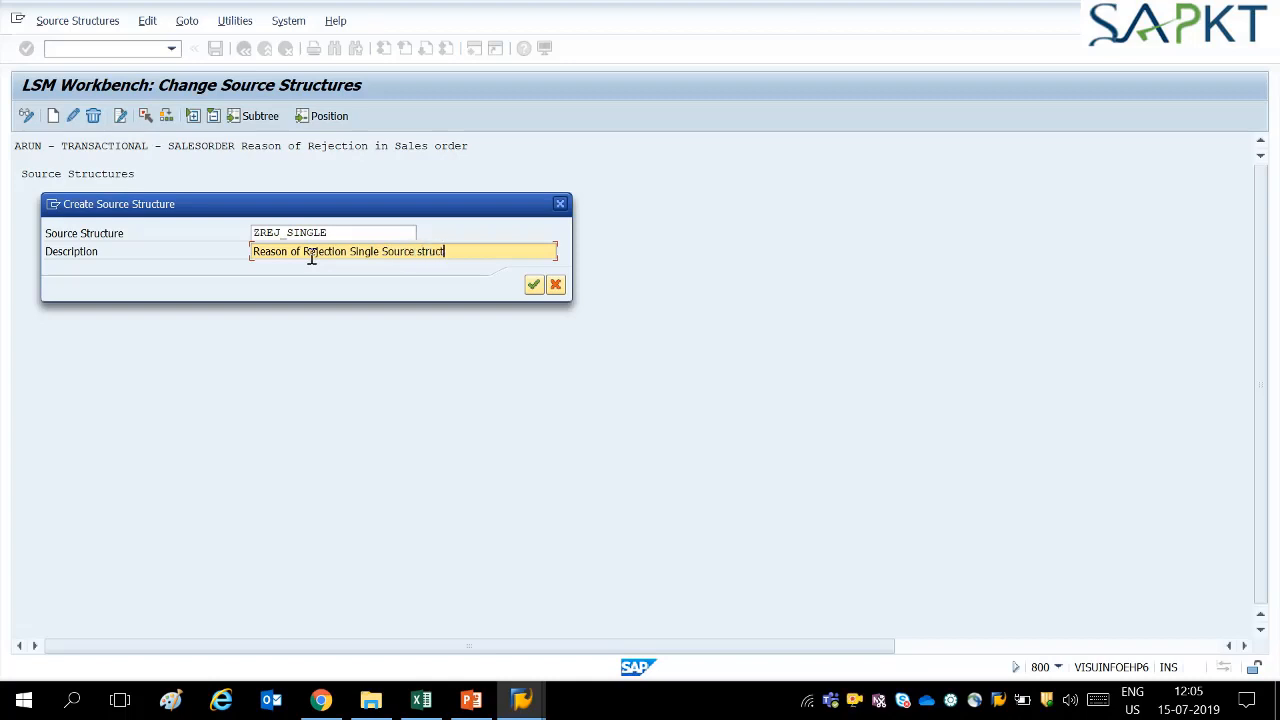
pyautogui.press('Return')
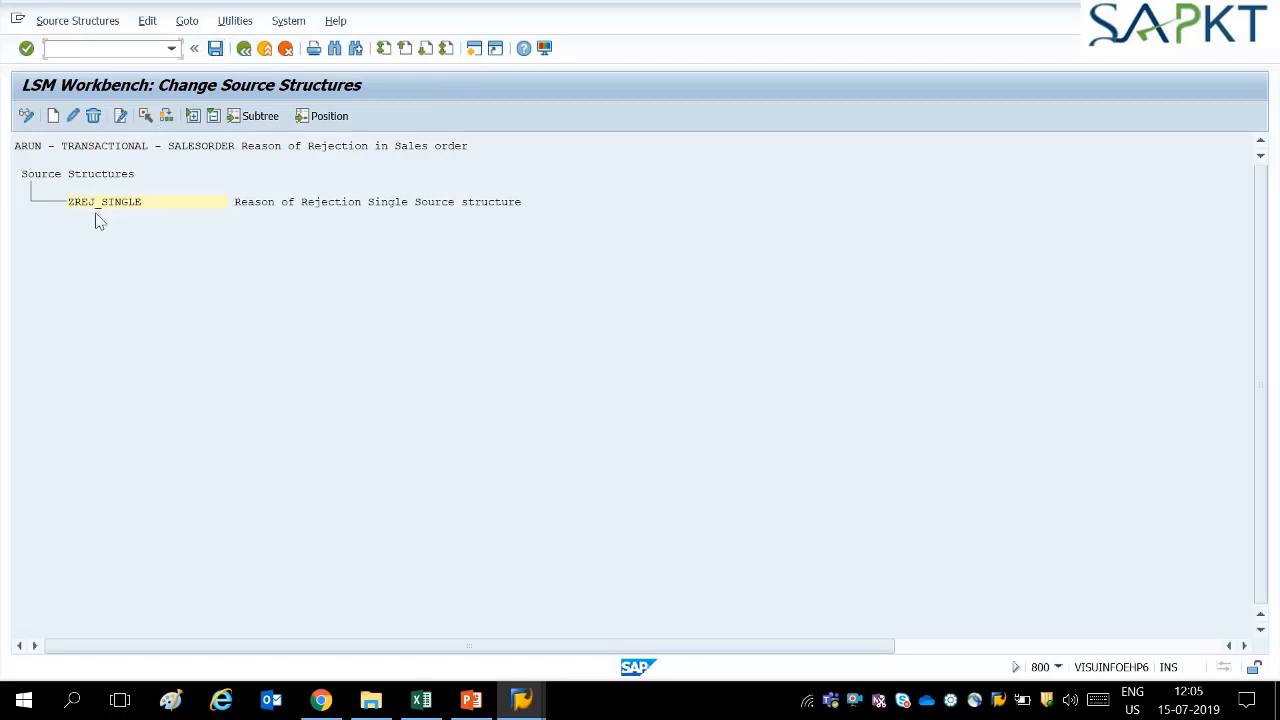
pyautogui.click(215, 50)
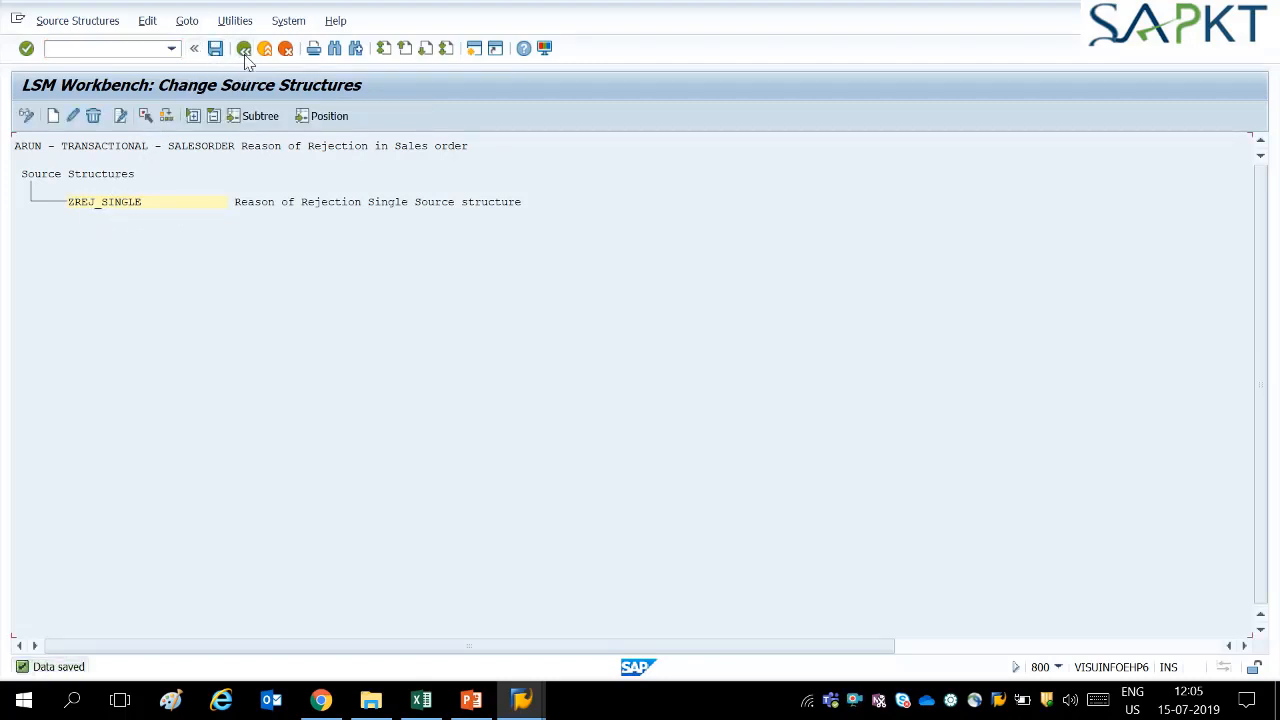
pyautogui.click(243, 48)
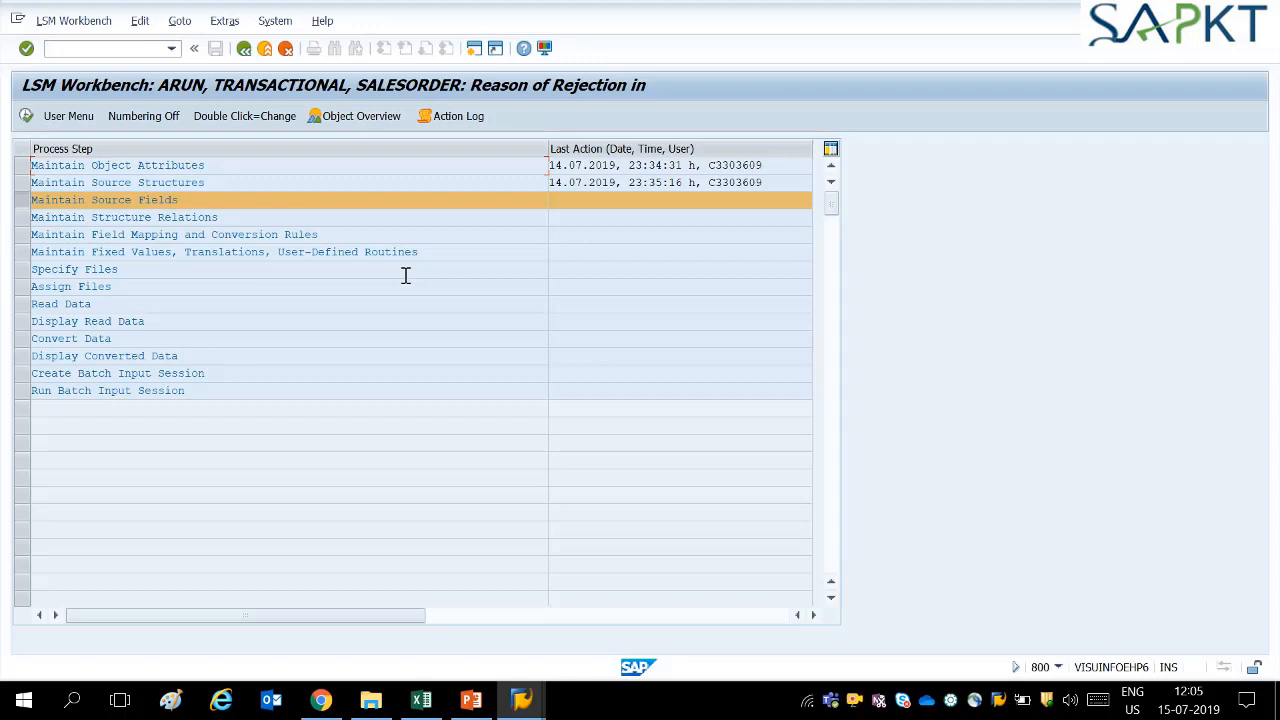
# Step: Display the object overview as a table and examine the target fields of the REJ_SINGLE structure
pyautogui.click(360, 118)
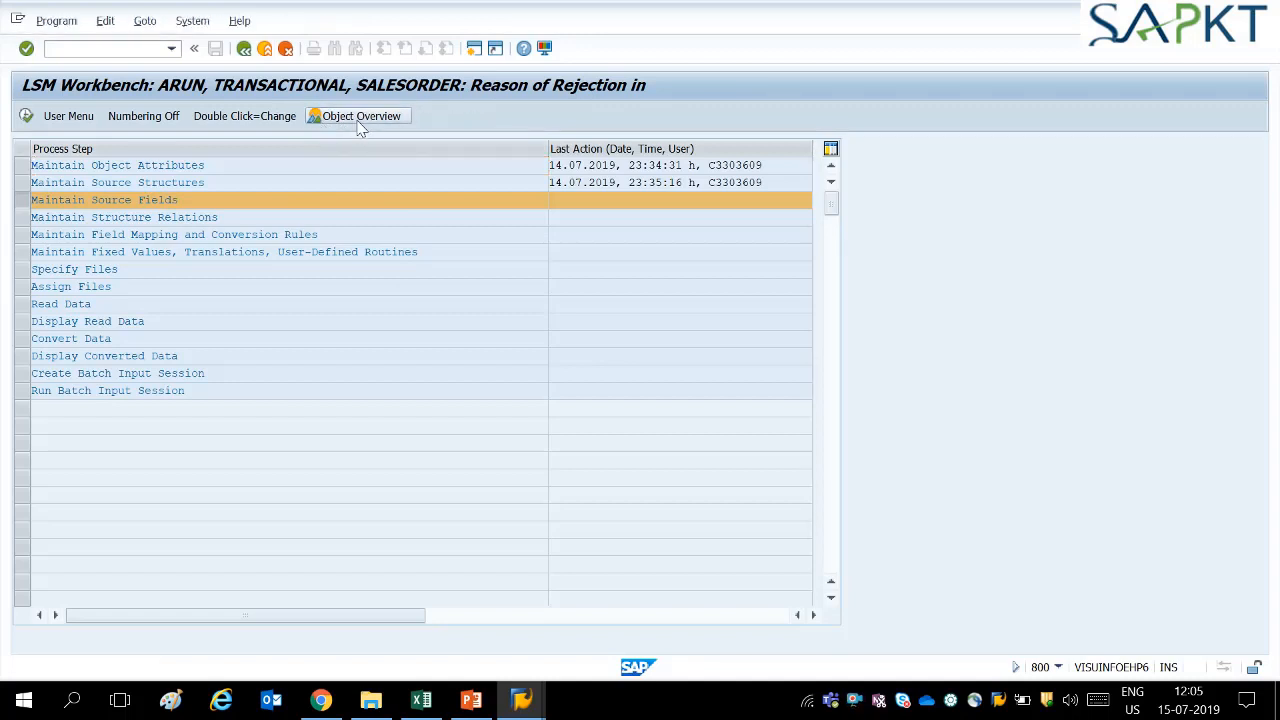
pyautogui.moveTo(314, 224); pyautogui.dragTo(385, 173)
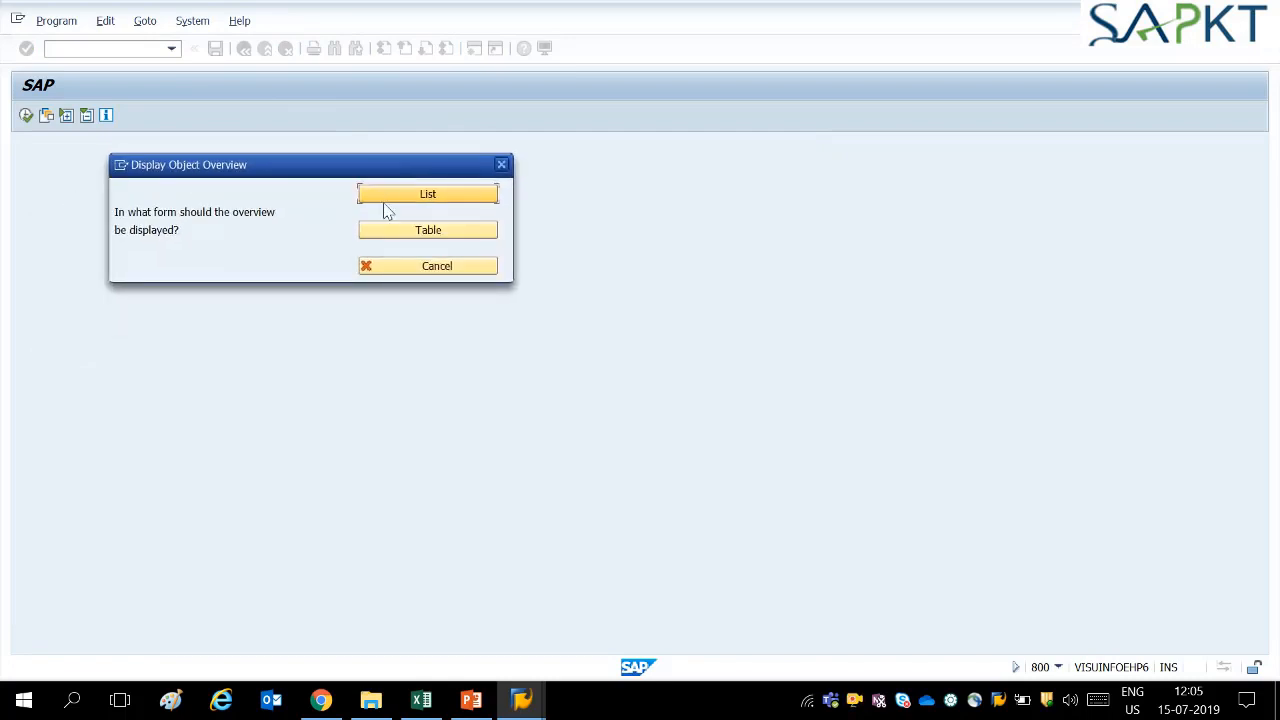
pyautogui.click(460, 231)
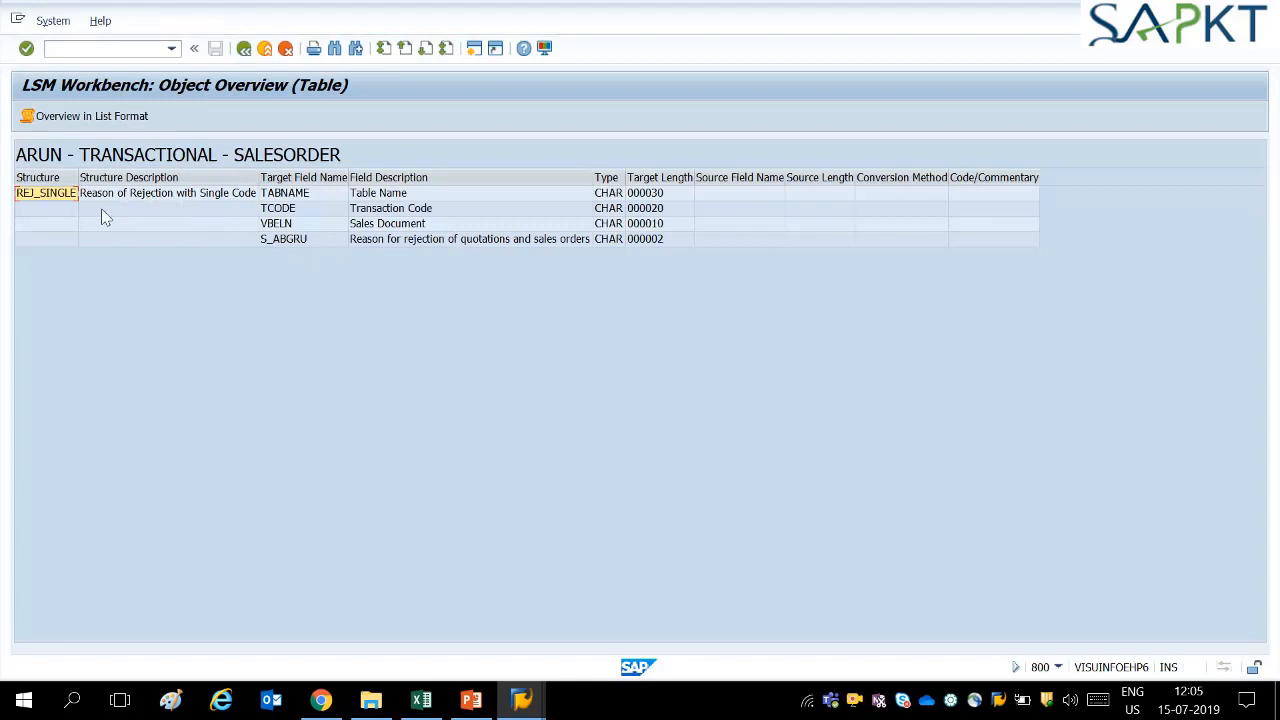
pyautogui.click(53, 202)
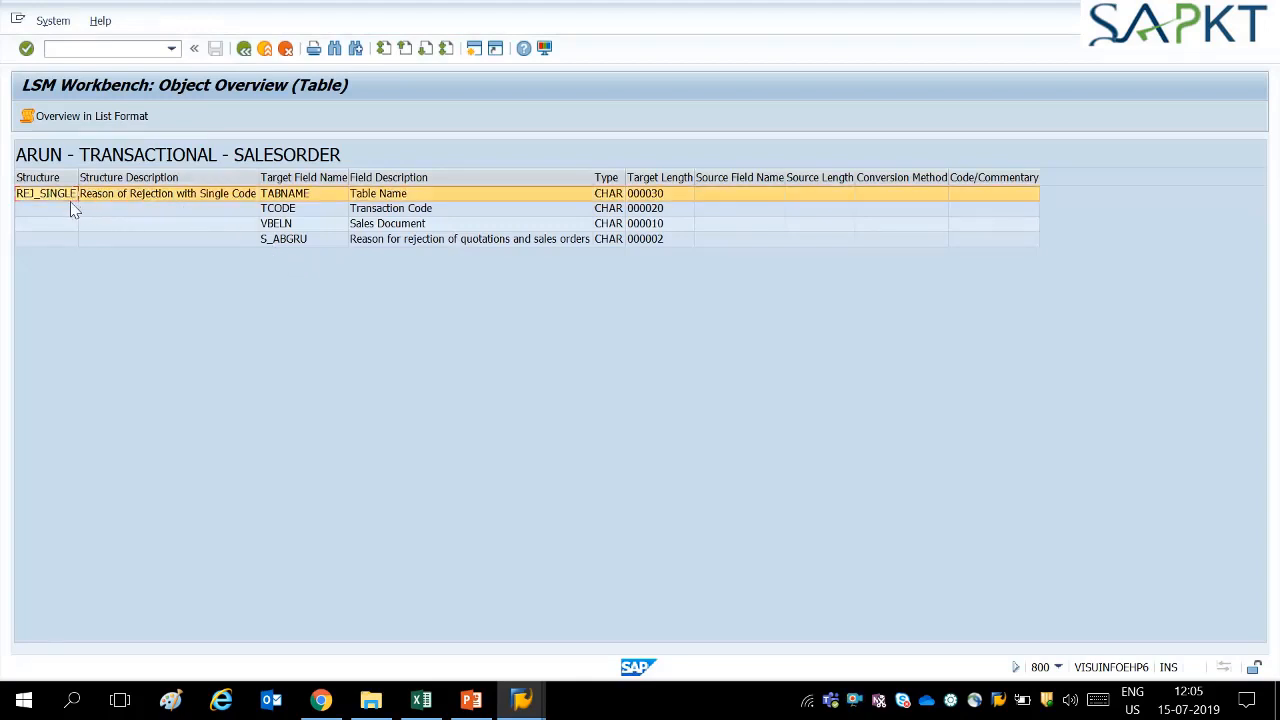
pyautogui.click(300, 228)
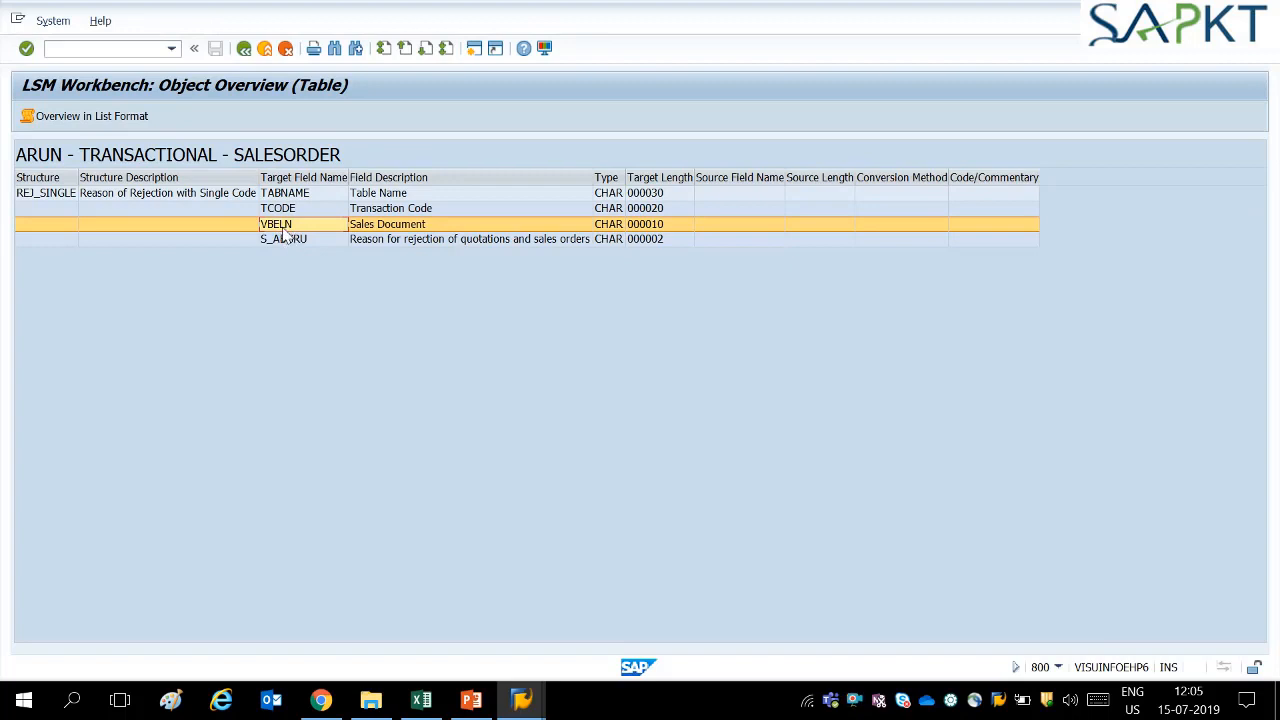
pyautogui.press('super')
pyautogui.press('super')
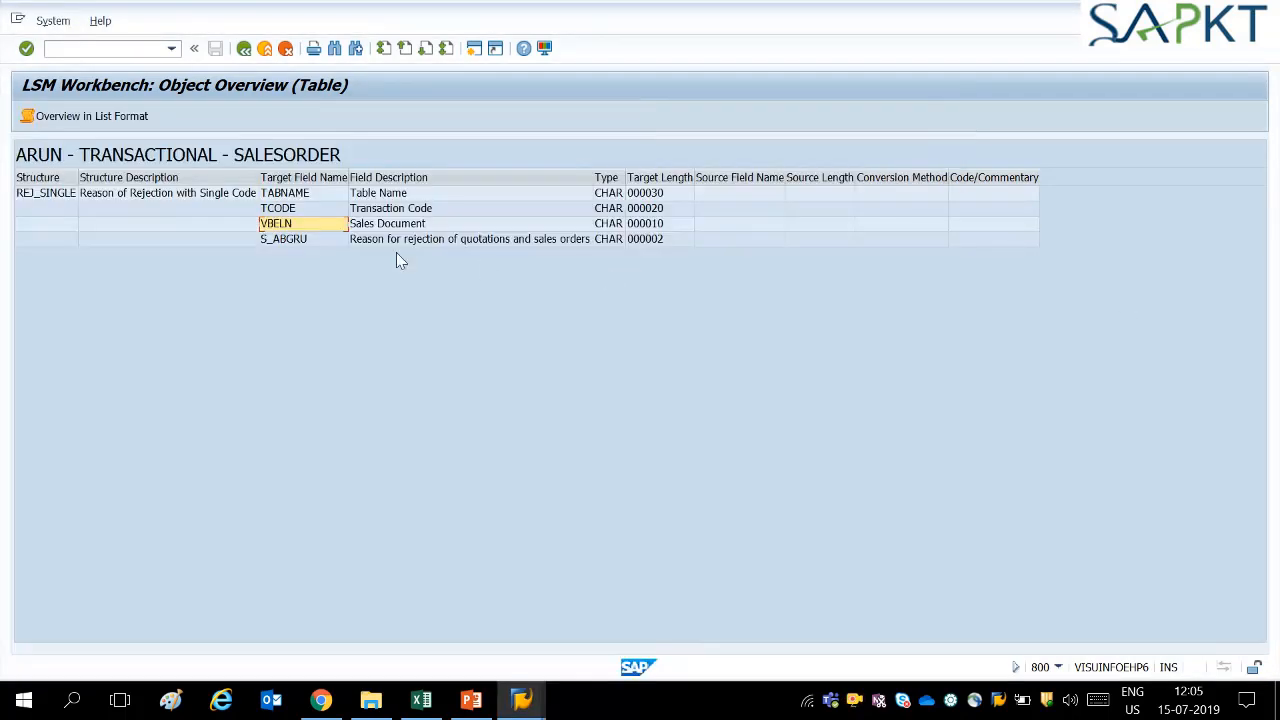
# Step: Copy the VBELN and S_ABGRU rows, from field name to target length, into the Excel workbook Reason of Rejection.xlsx starting at J7
pyautogui.moveTo(324, 228); pyautogui.dragTo(618, 240)
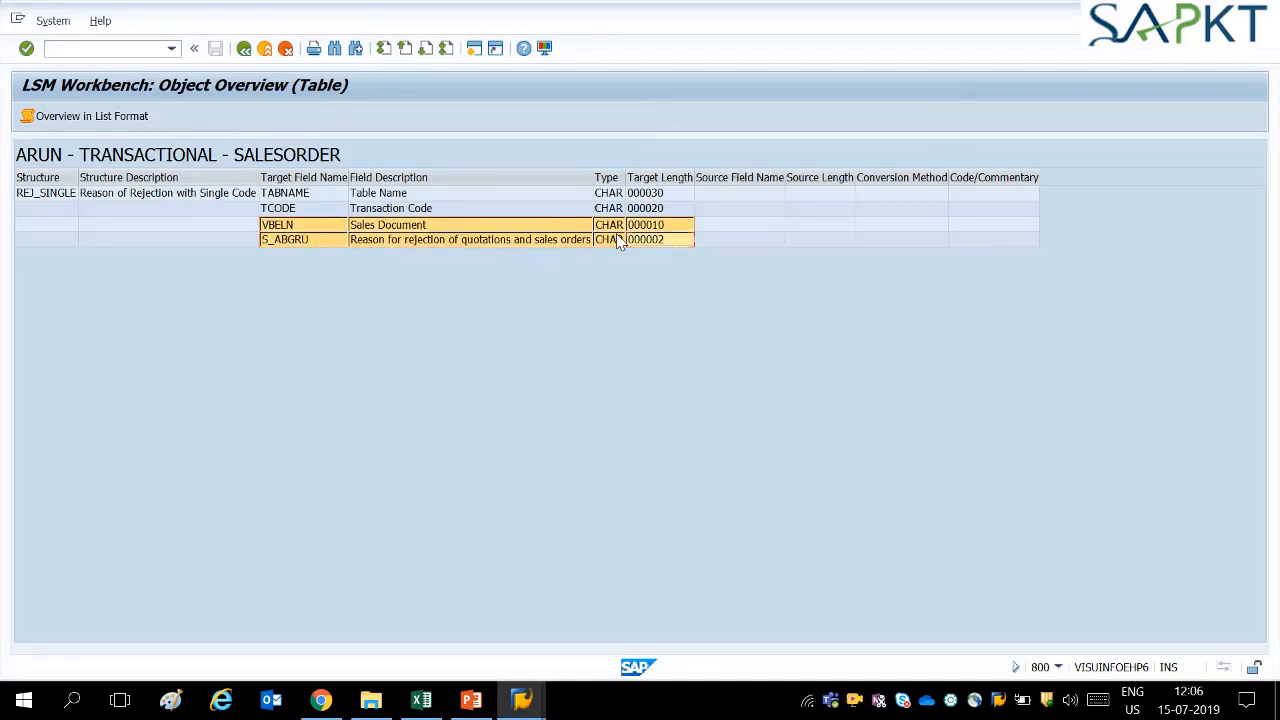
pyautogui.click(421, 699)
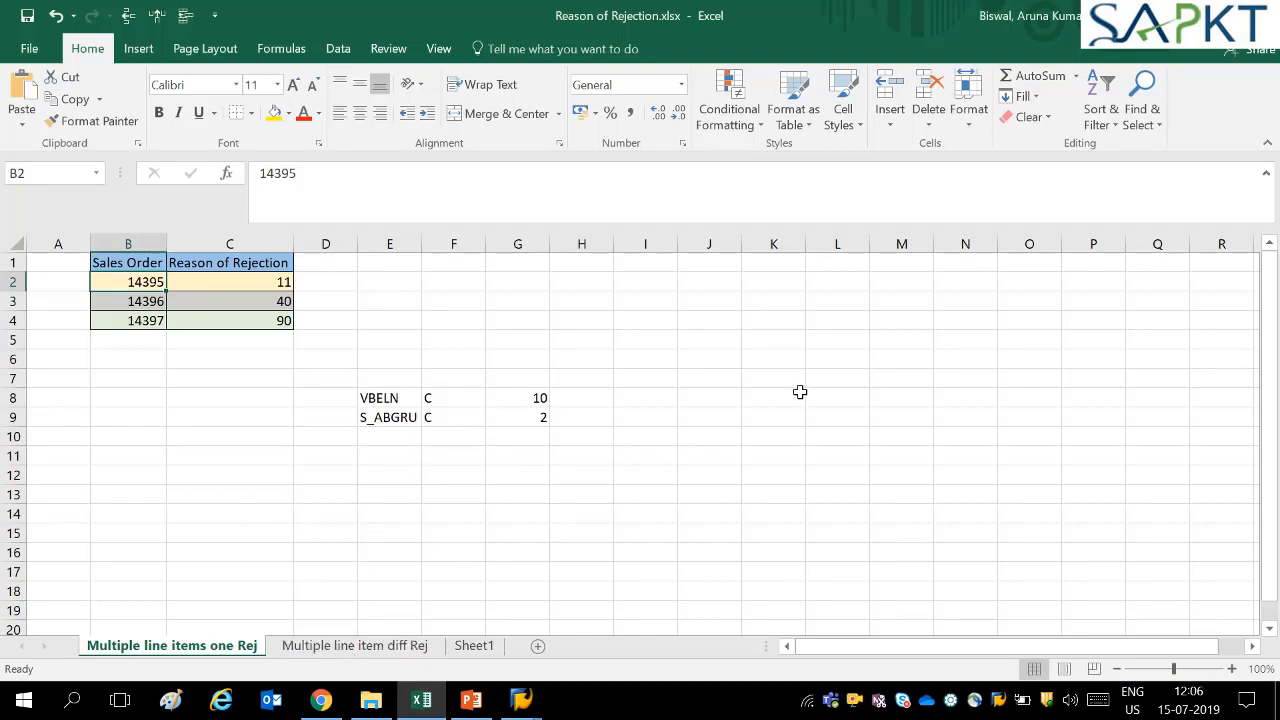
pyautogui.click(729, 374)
pyautogui.hotkey('ctrl', 'v')
pyautogui.click(742, 455)
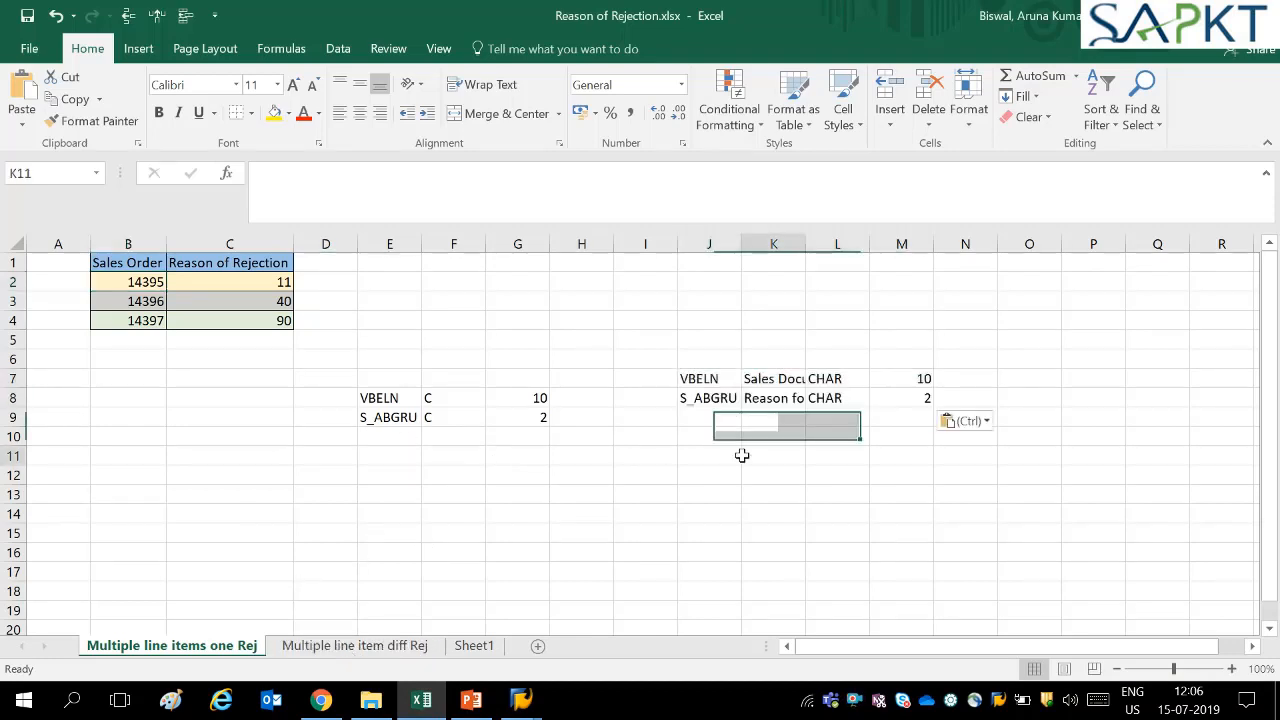
# Step: Copy the prepared names, types and lengths of VBELN and S_ABGRU in the range E8:G9
pyautogui.moveTo(428, 402); pyautogui.dragTo(535, 418)
pyautogui.moveTo(360, 403); pyautogui.dragTo(531, 417)
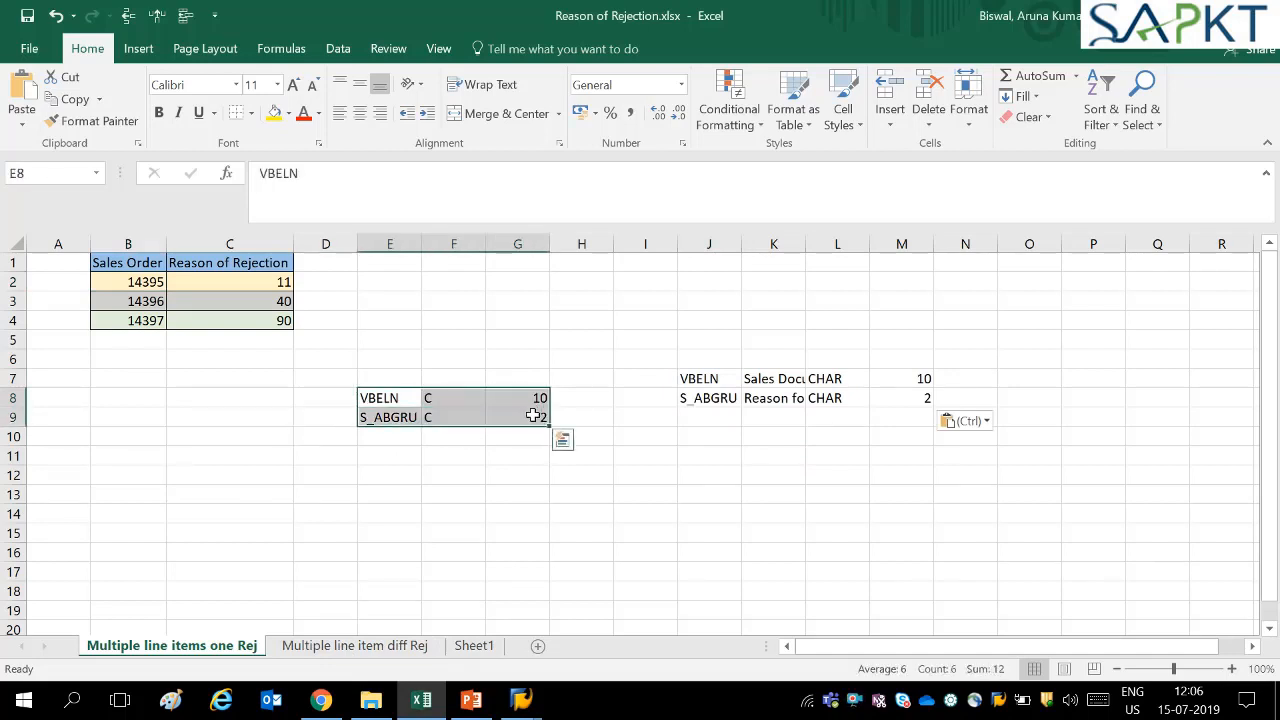
pyautogui.click(428, 397)
pyautogui.click(372, 420)
pyautogui.moveTo(371, 423); pyautogui.dragTo(373, 428)
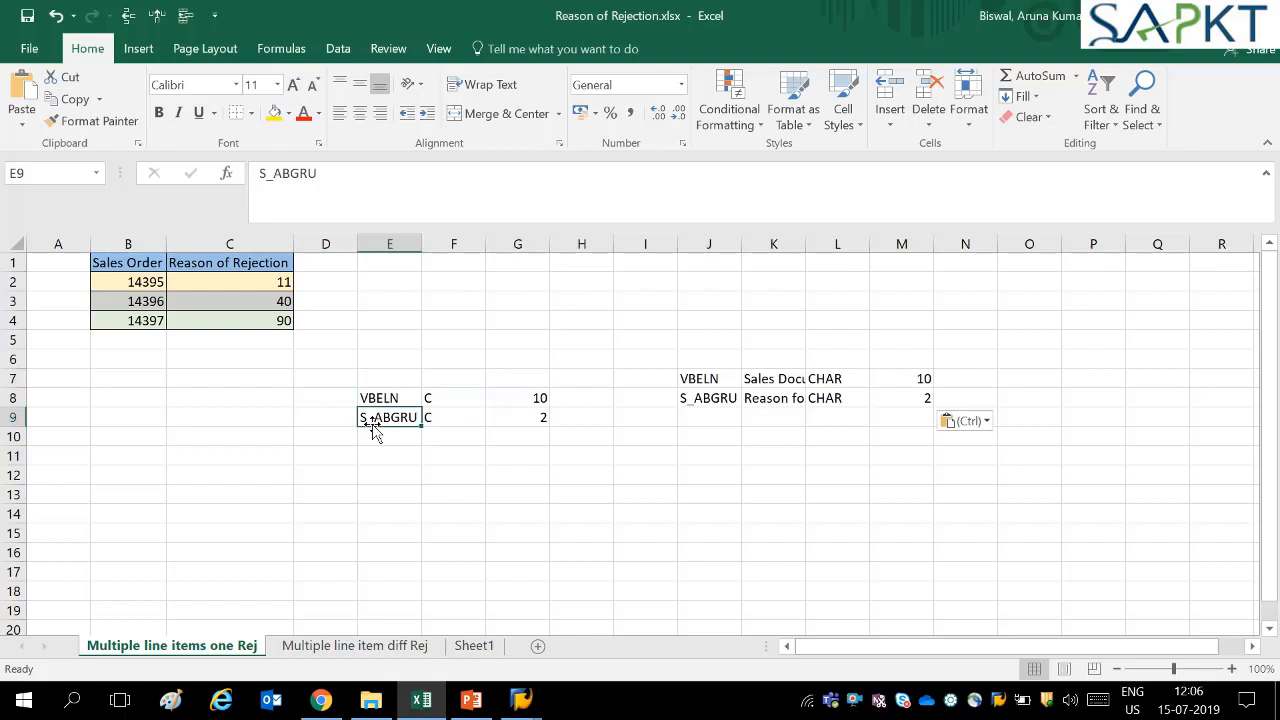
pyautogui.click(431, 420)
pyautogui.click(524, 422)
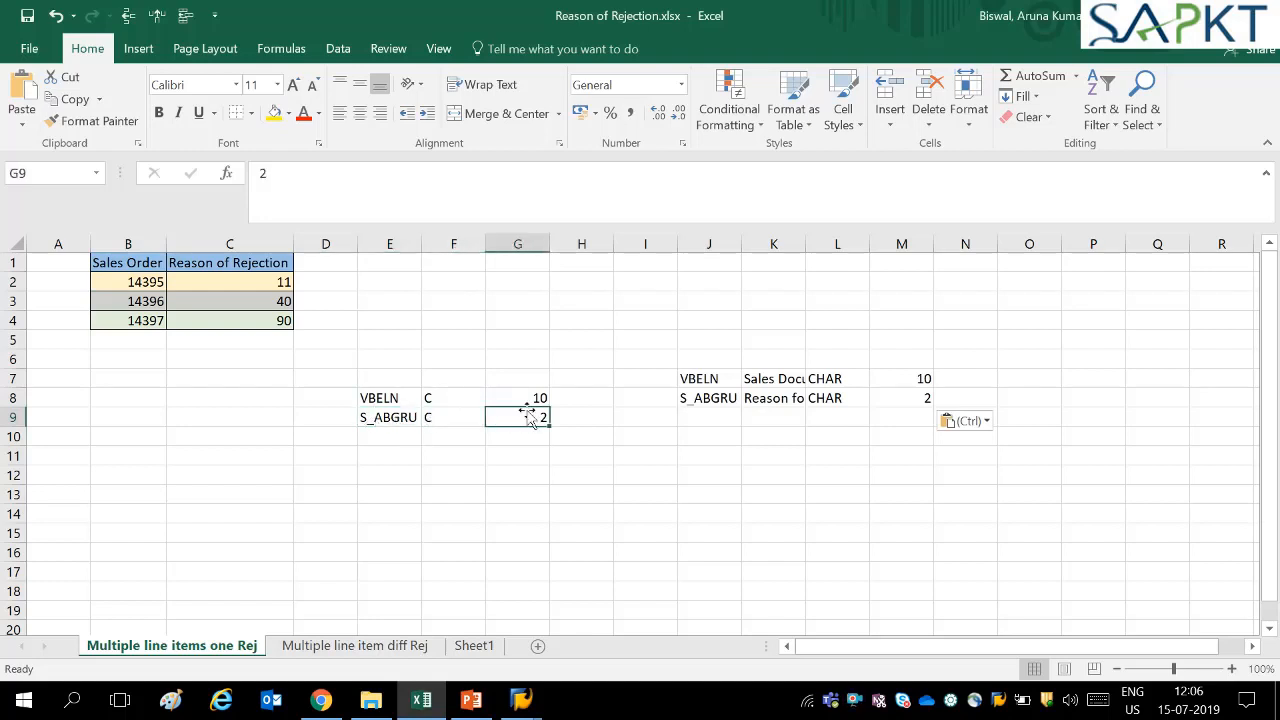
pyautogui.click(522, 400)
pyautogui.moveTo(383, 398); pyautogui.dragTo(519, 413)
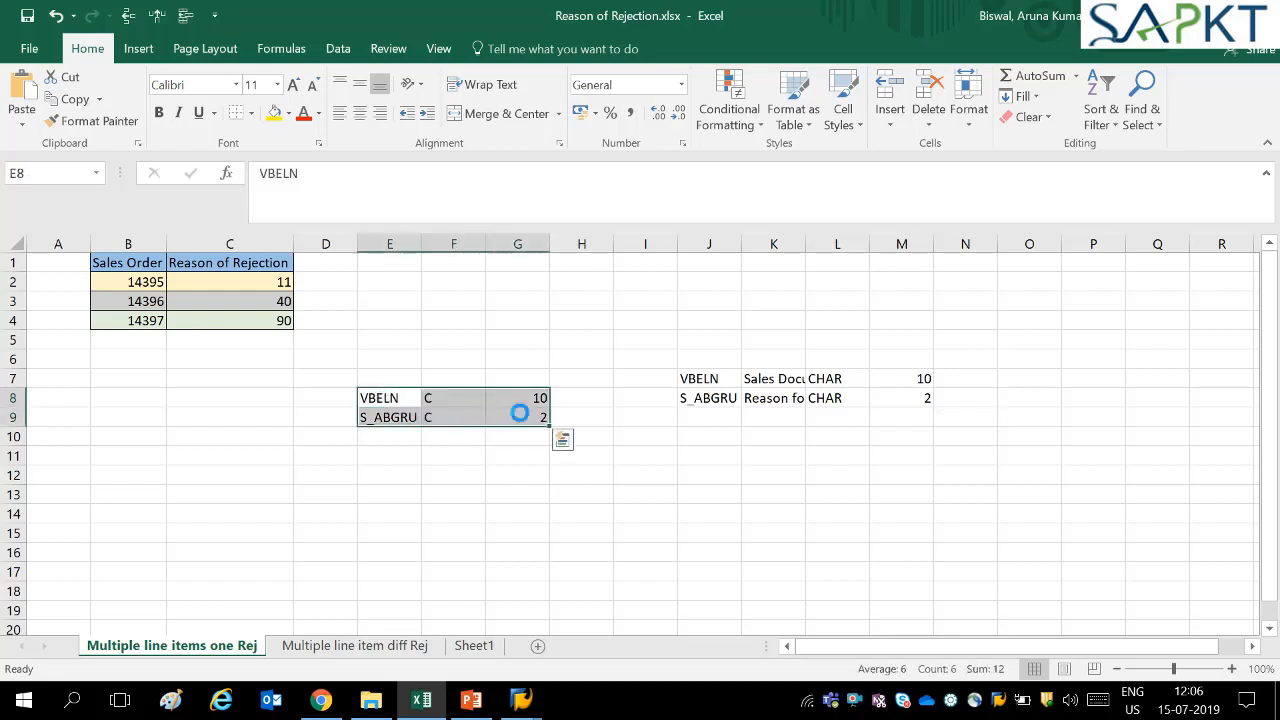
pyautogui.hotkey('ctrl', 'c')
# Step: Switch back to the SAP LSM Workbench and open the table maintenance of source fields for structure ZREJ_SINGLE
pyautogui.moveTo(521, 700)
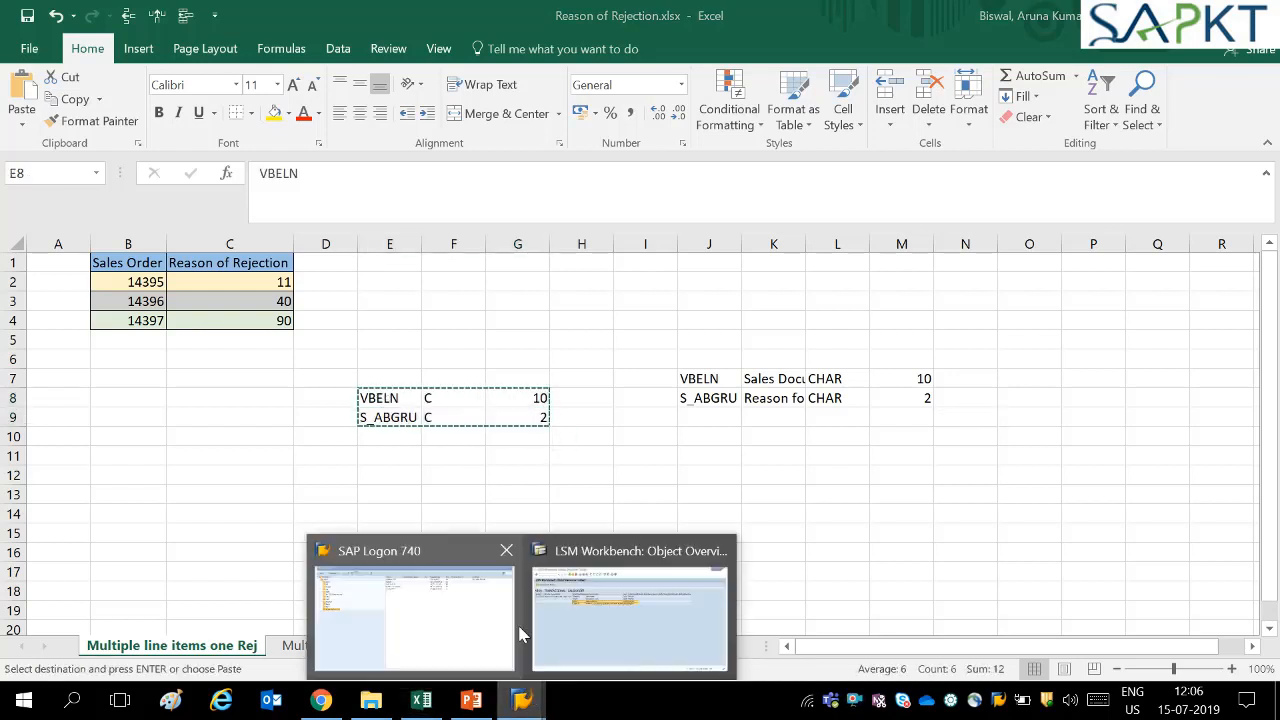
pyautogui.click(665, 597)
pyautogui.click(243, 49)
pyautogui.click(25, 117)
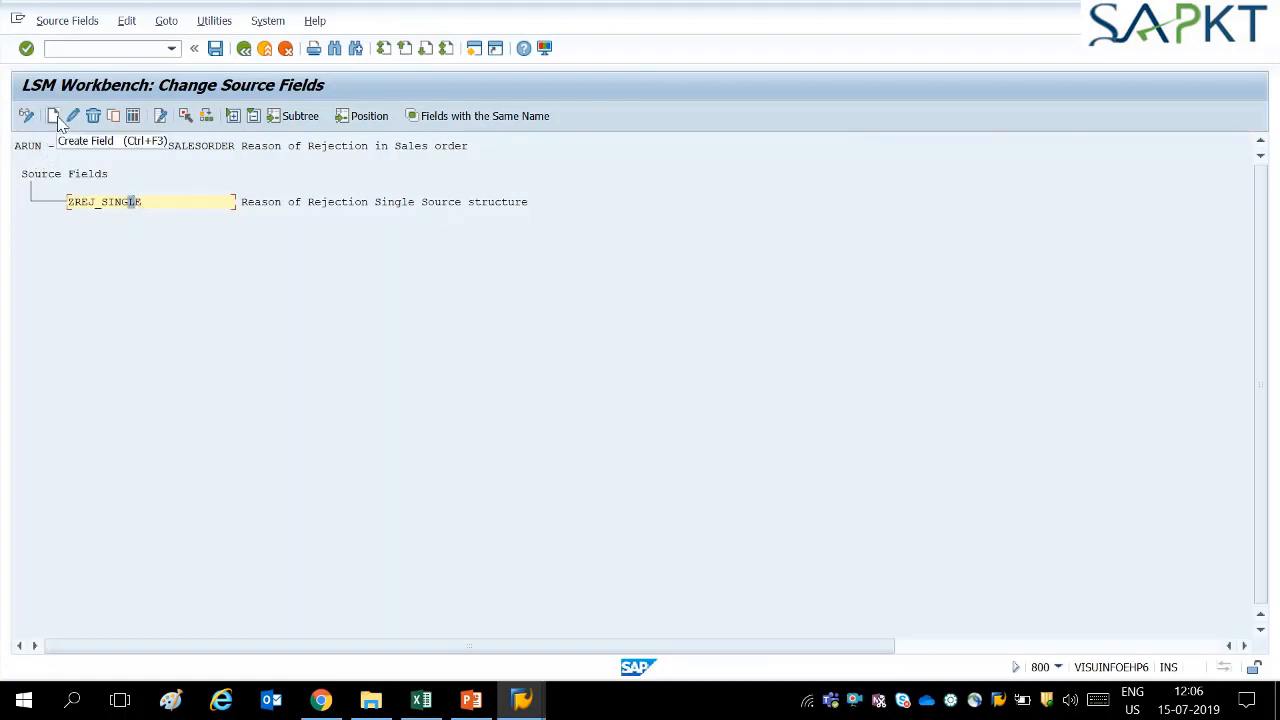
pyautogui.click(133, 117)
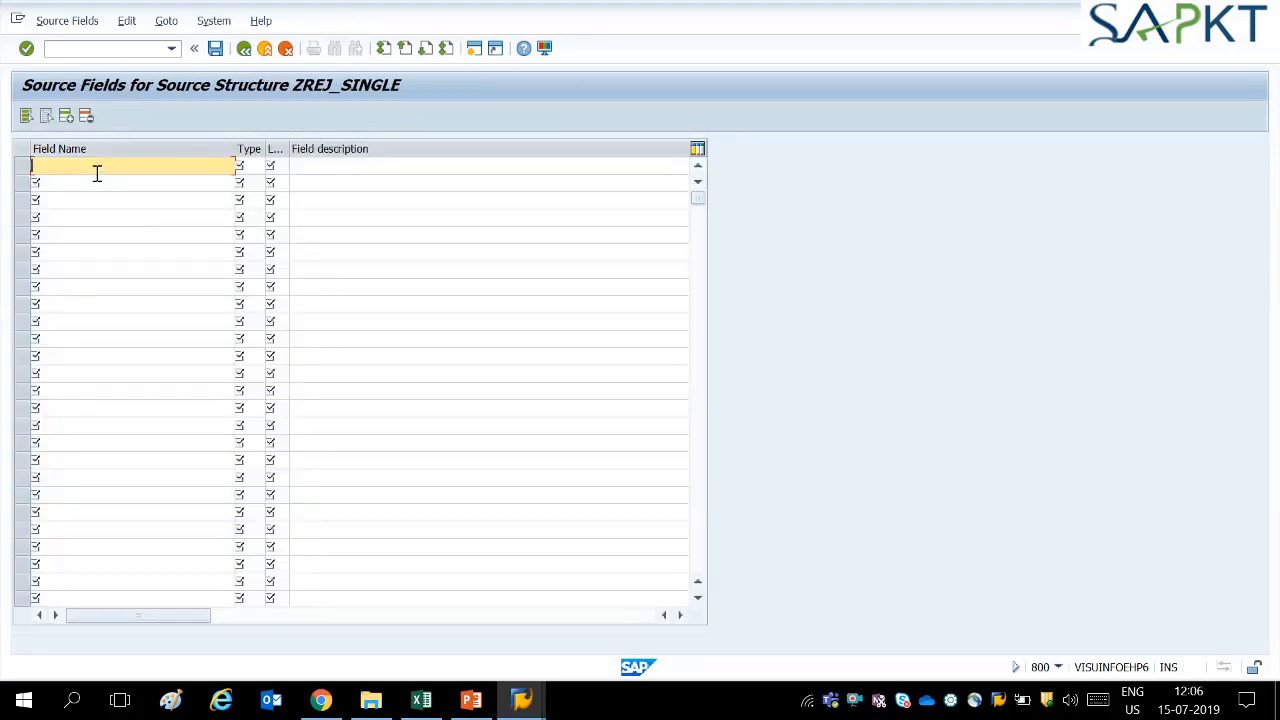
# Step: Paste the source fields VBELN (C, 10) and S_ABGRU (C, 2), save them and return to the process steps
pyautogui.hotkey('ctrl', 'v')
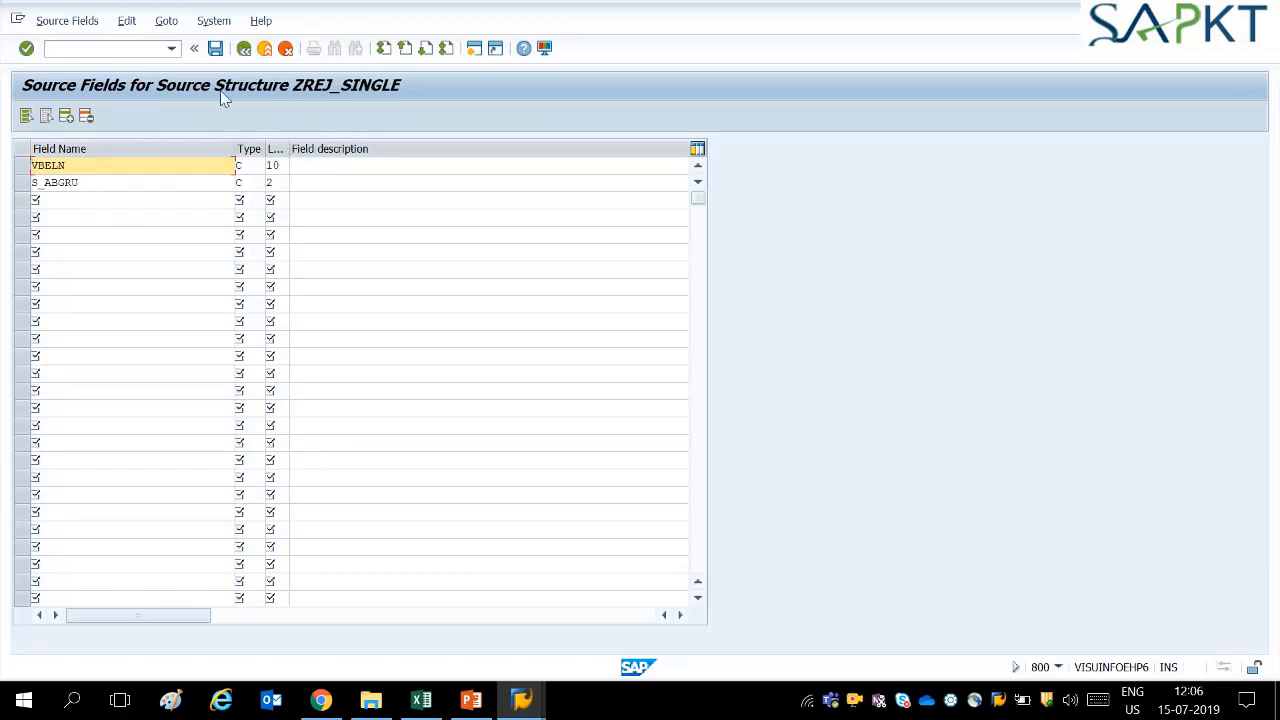
pyautogui.click(26, 48)
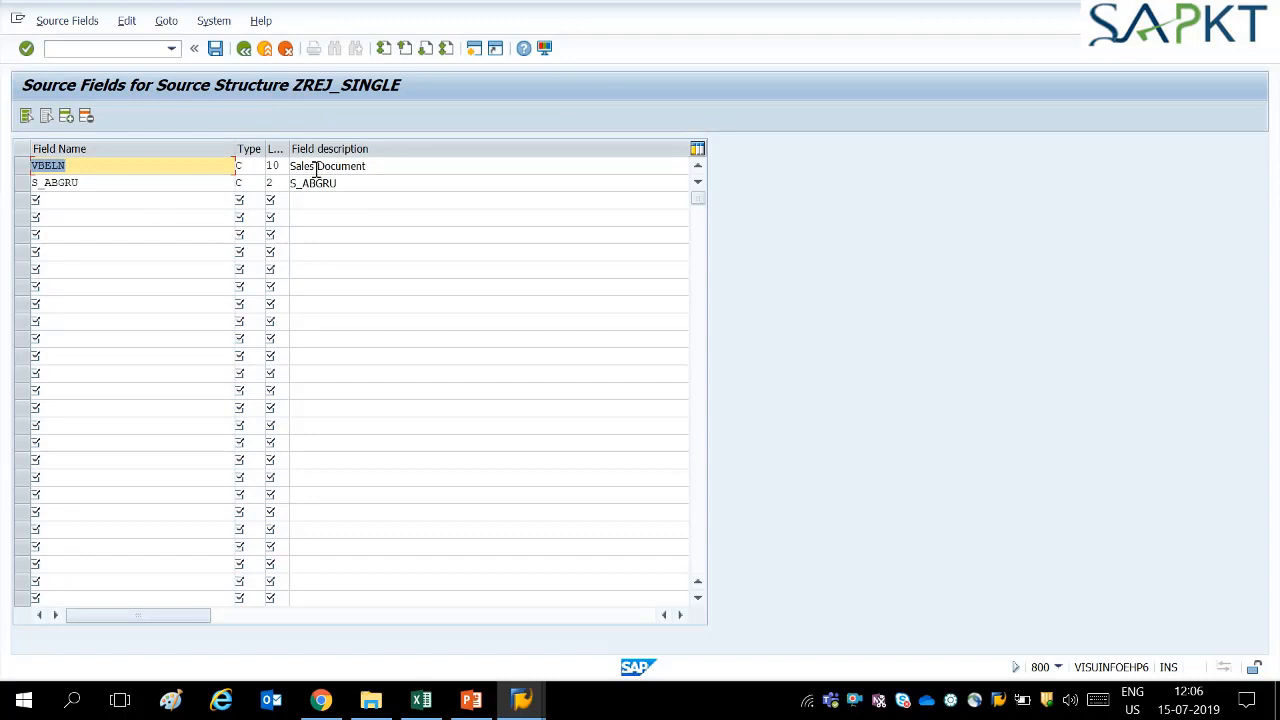
pyautogui.click(215, 48)
pyautogui.click(243, 49)
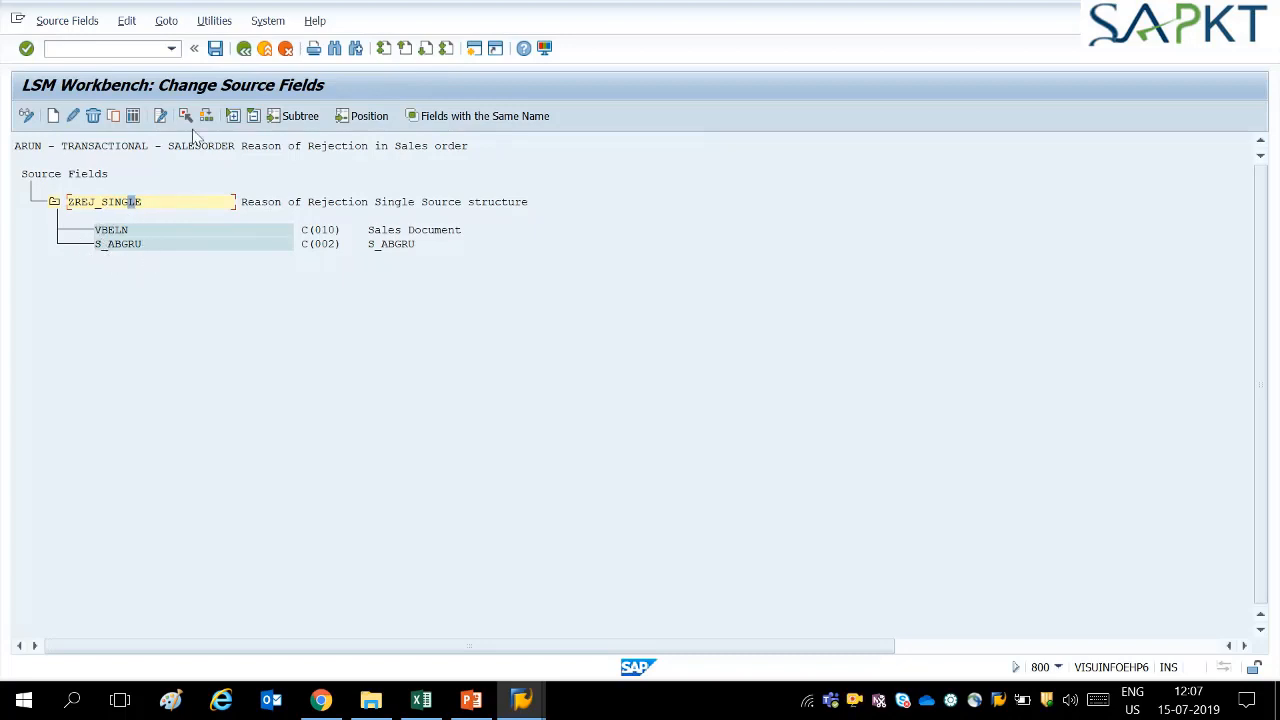
pyautogui.click(244, 50)
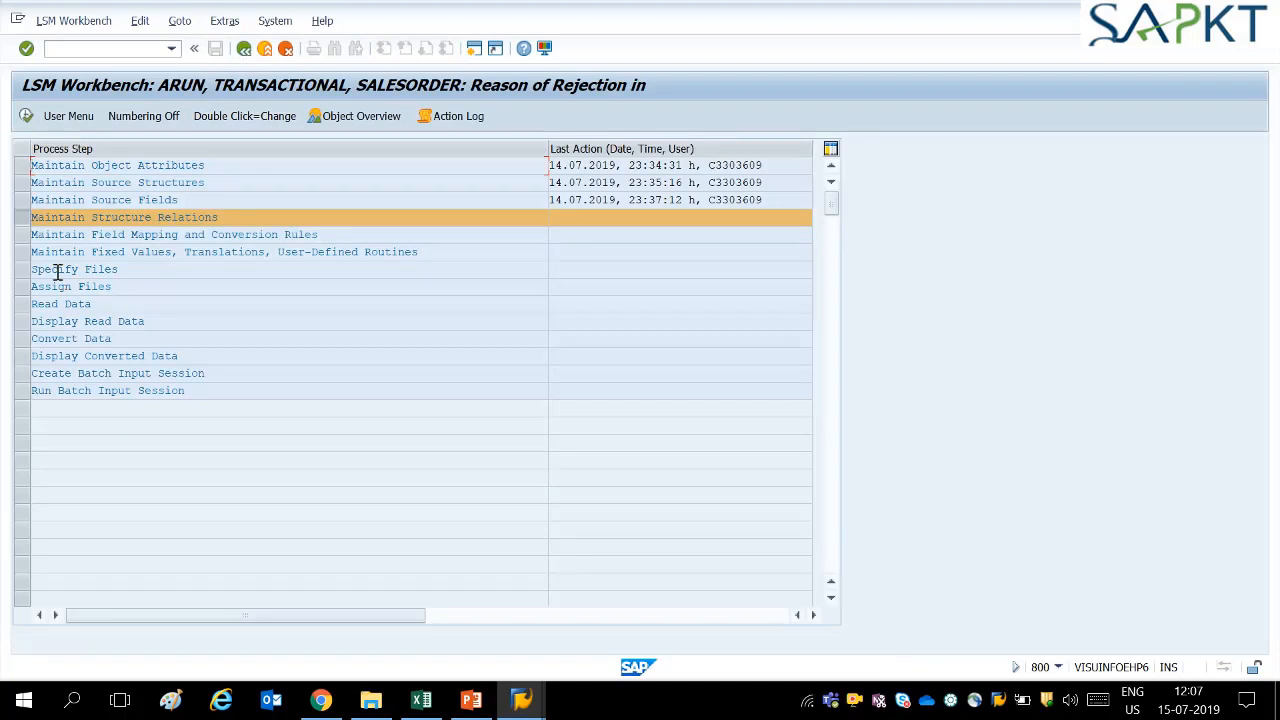
pyautogui.click(22, 235)
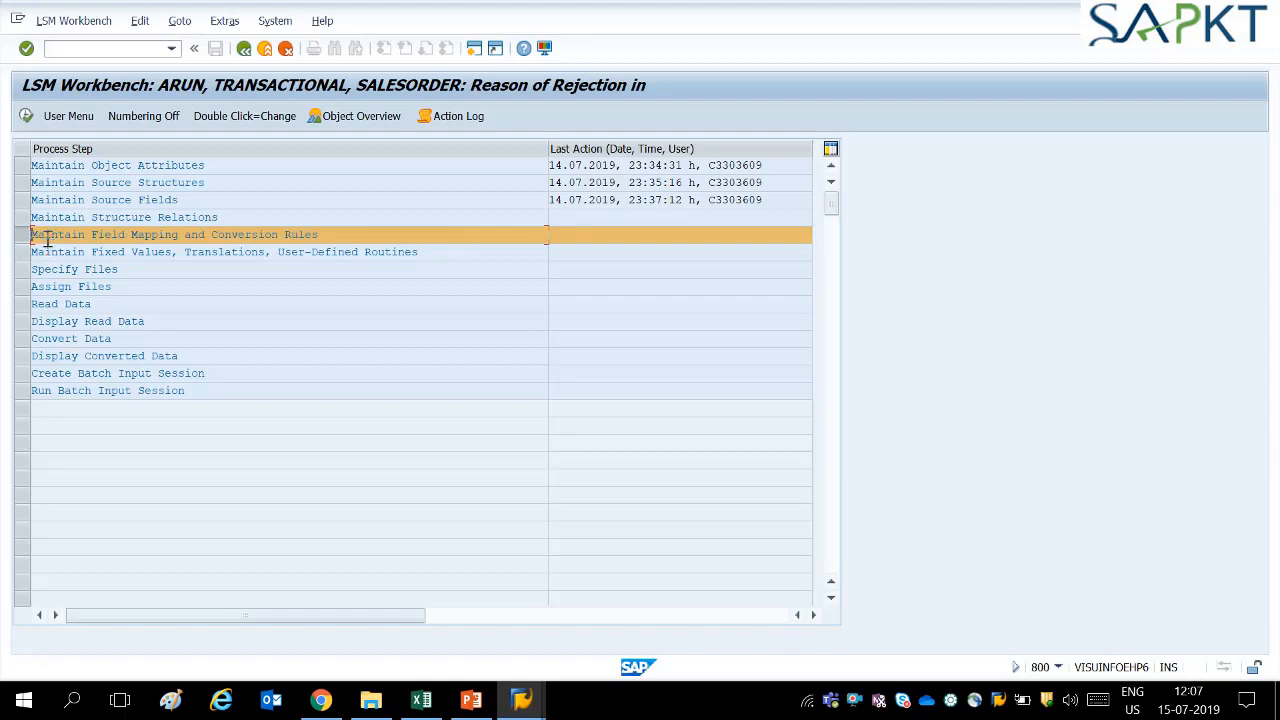
pyautogui.click(27, 116)
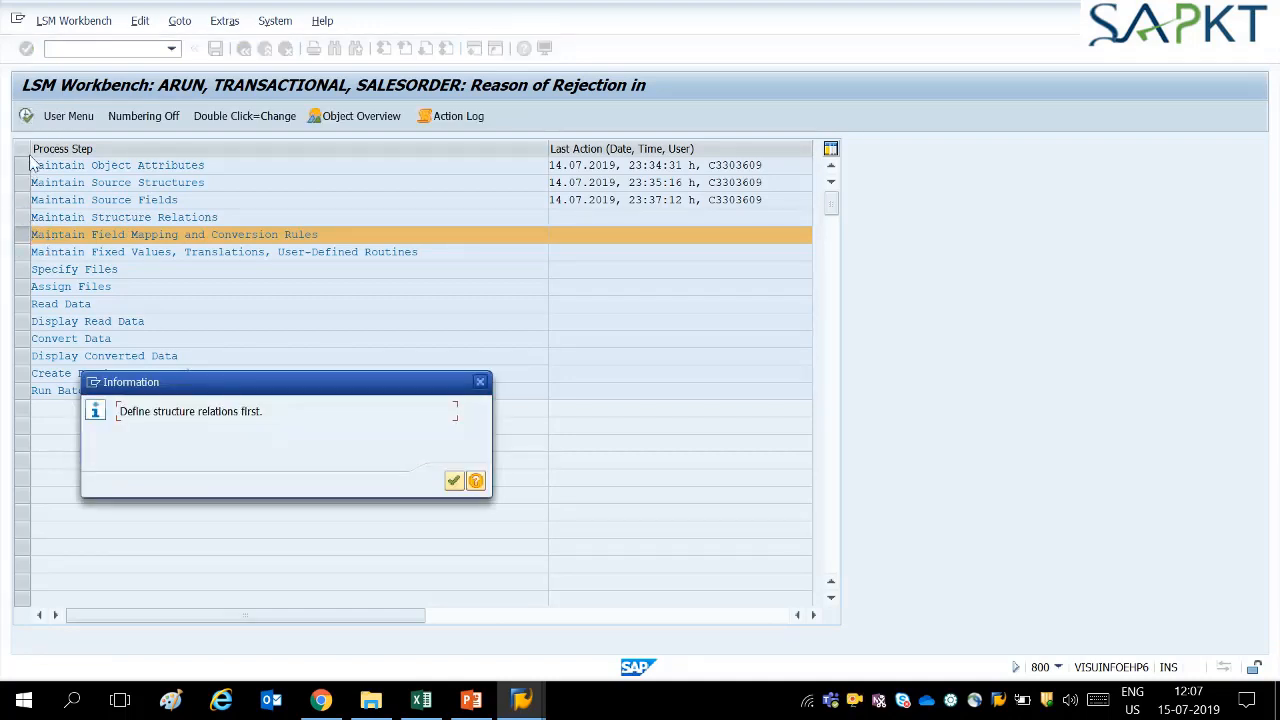
pyautogui.click(454, 481)
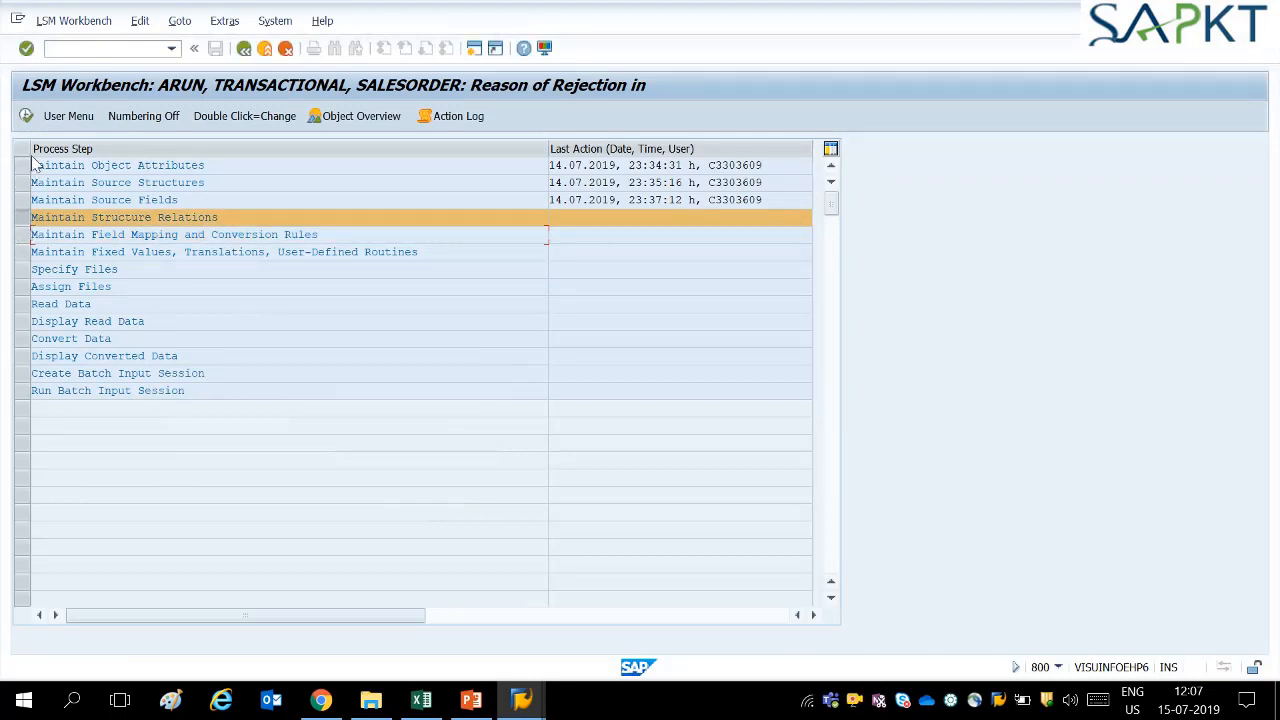
# Step: Maintain the structure relations, save the link of REJ_SINGLE to source structure ZREJ_SINGLE and return to the process steps
pyautogui.click(27, 116)
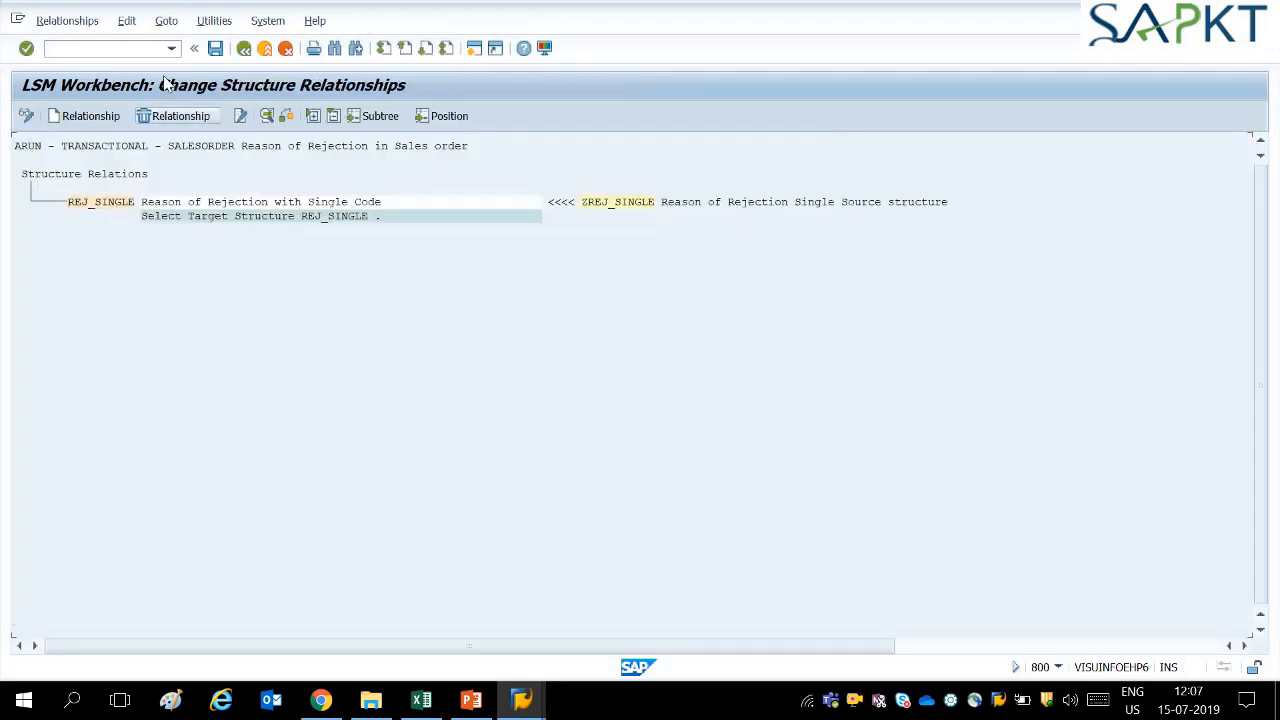
pyautogui.click(215, 50)
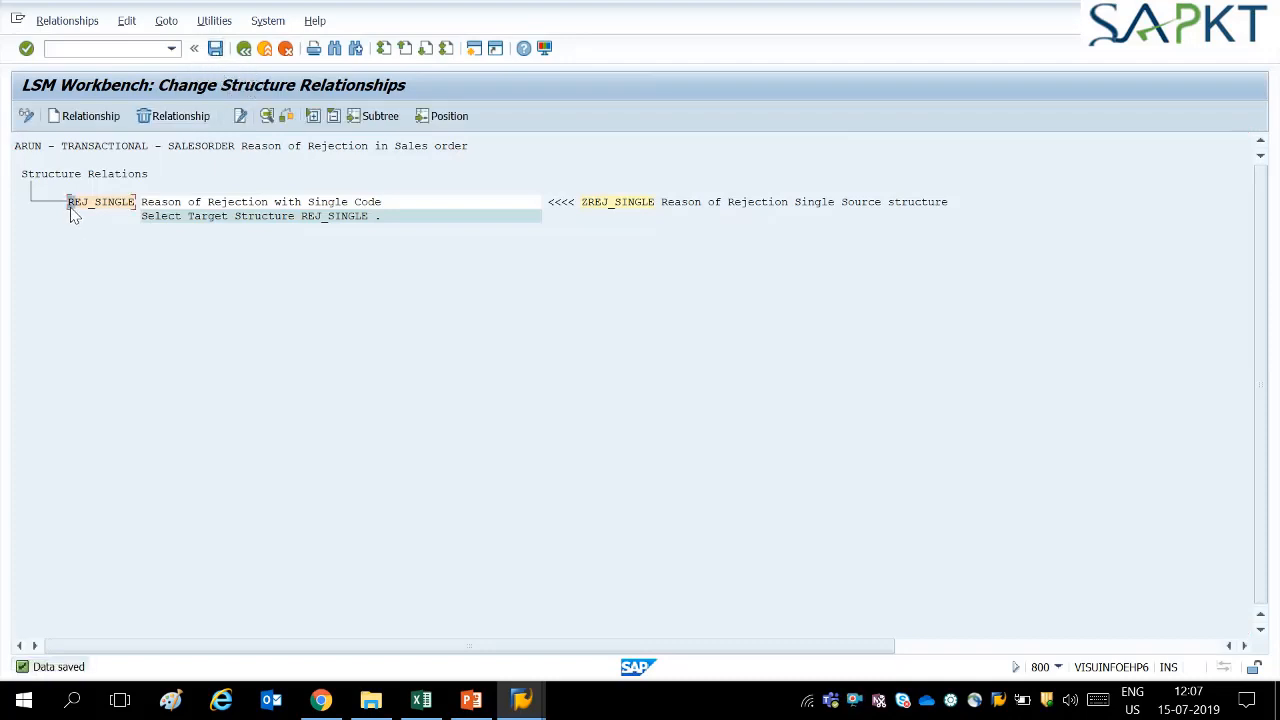
pyautogui.click(605, 208)
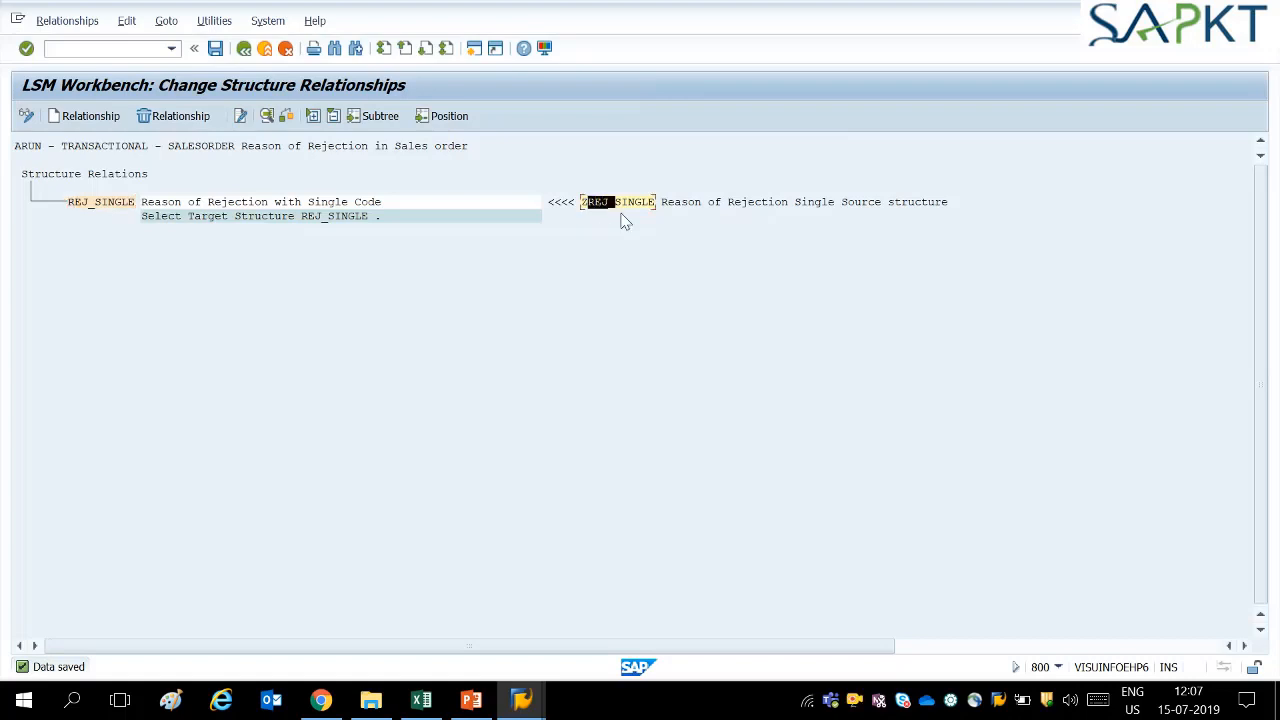
pyautogui.click(243, 52)
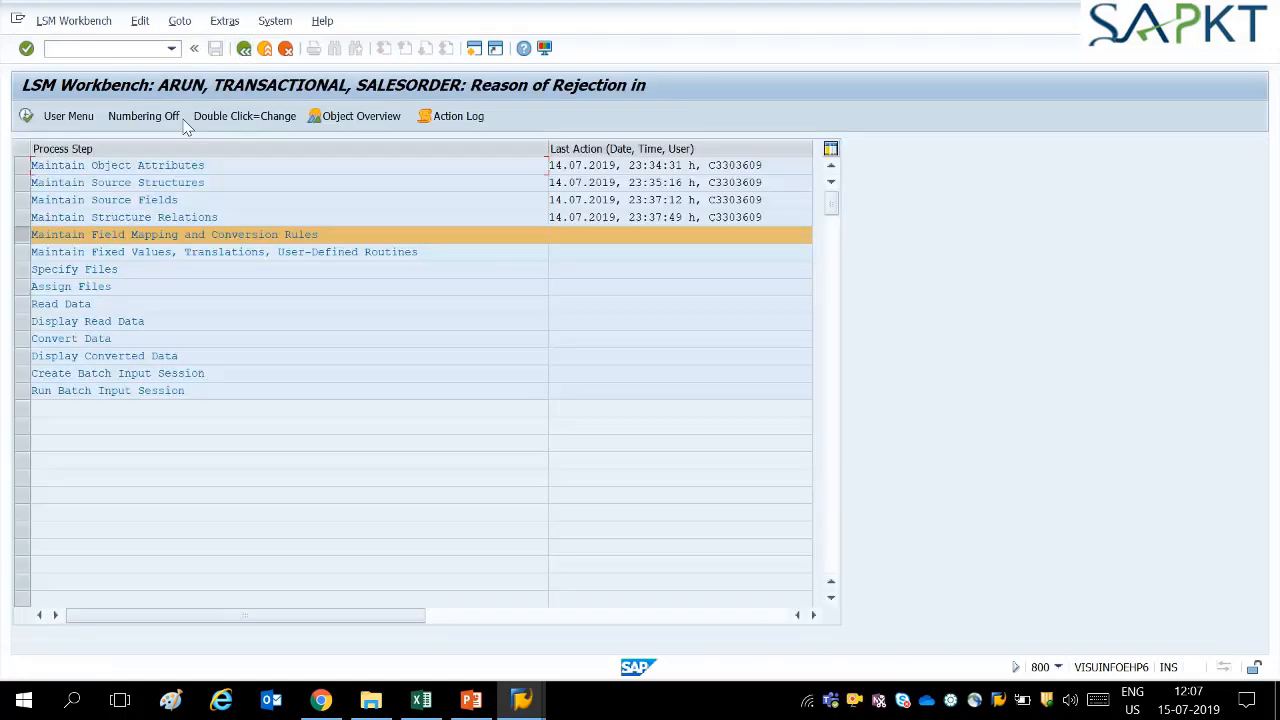
# Step: Open the field mapping and conversion rules and assign source field ZREJ_SINGLE-VBELN to target field VBELN
pyautogui.click(26, 116)
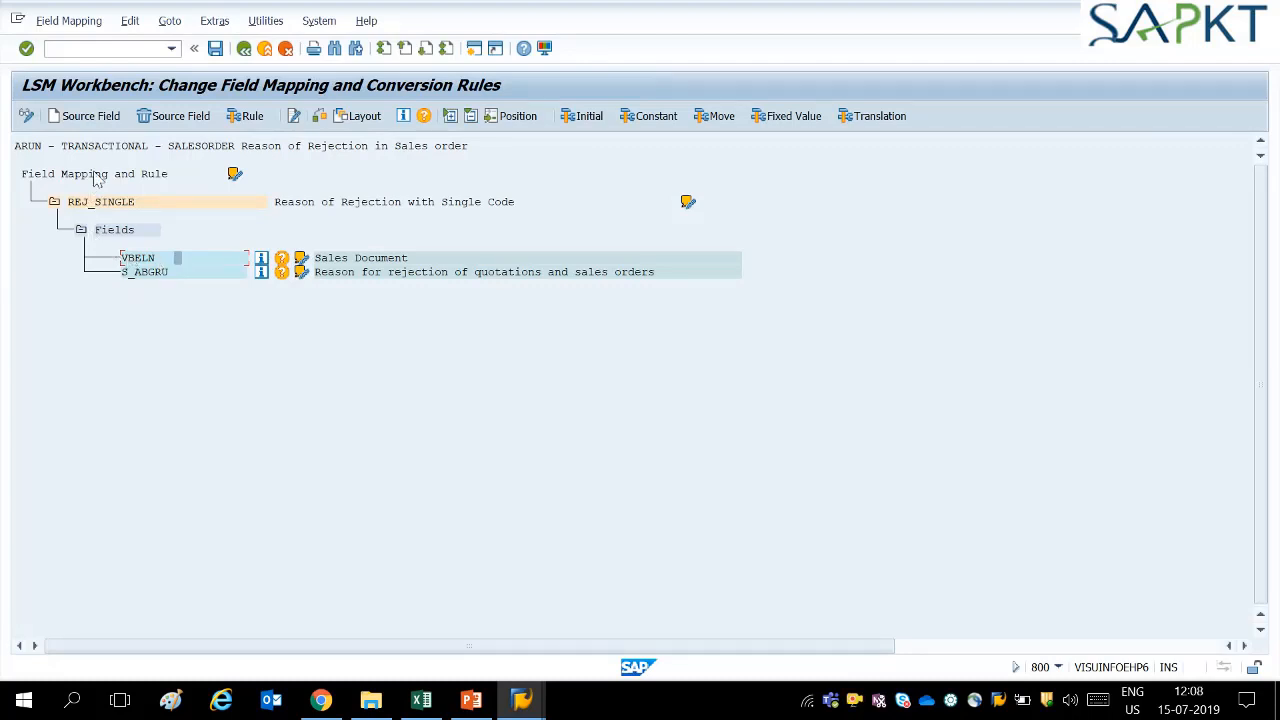
pyautogui.click(89, 117)
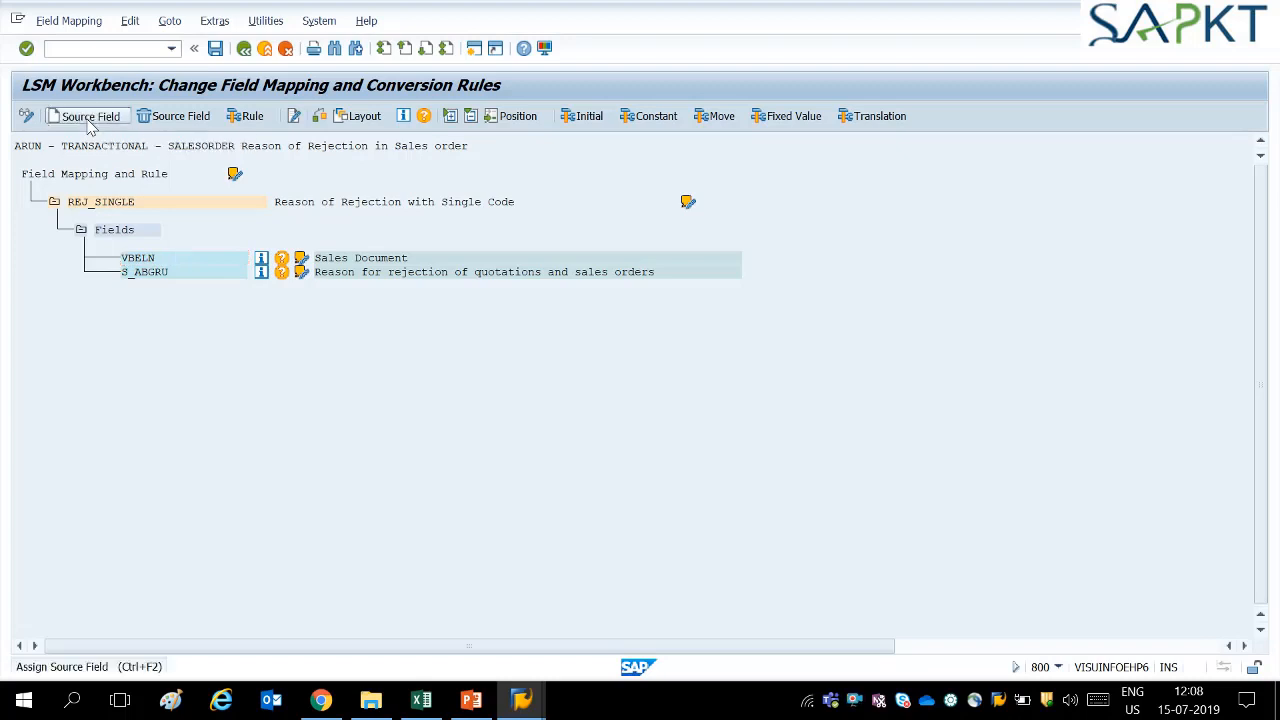
pyautogui.moveTo(183, 179); pyautogui.dragTo(411, 298)
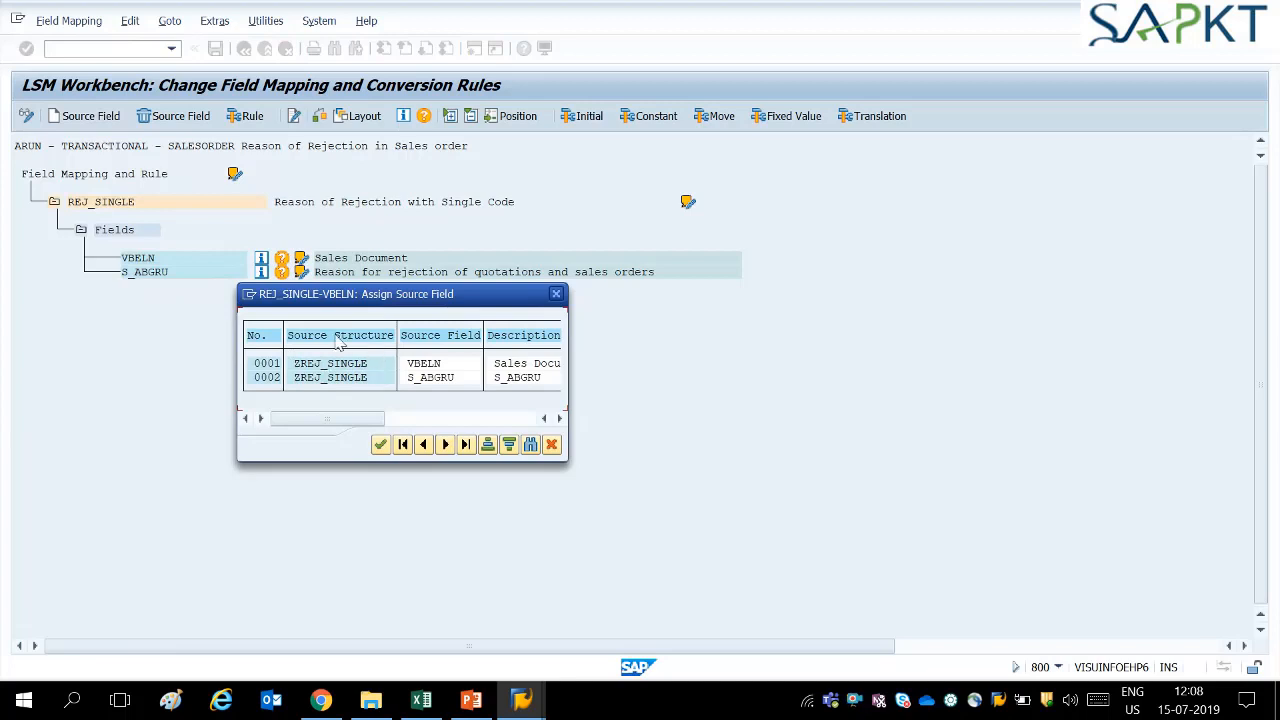
pyautogui.click(410, 366)
pyautogui.doubleClick(410, 366)
# Step: Assign source field ZREJ_SINGLE-S_ABGRU to target field S_ABGRU
pyautogui.click(166, 318)
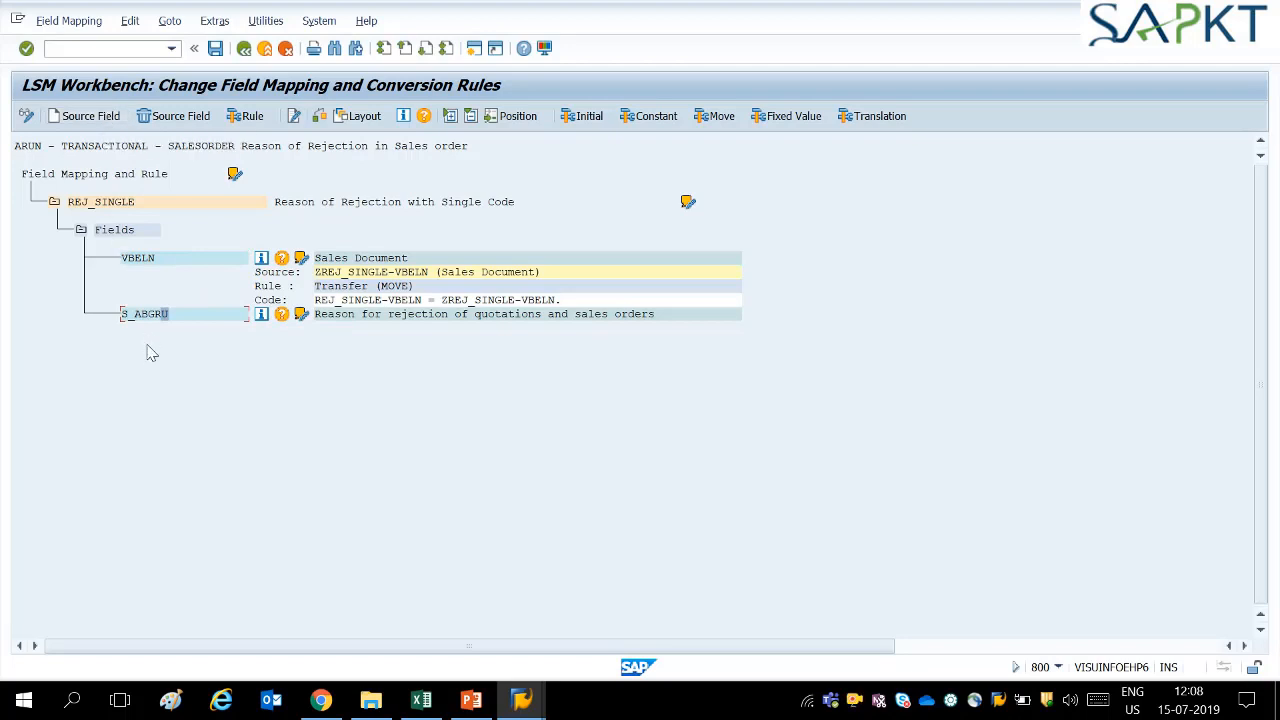
pyautogui.click(106, 118)
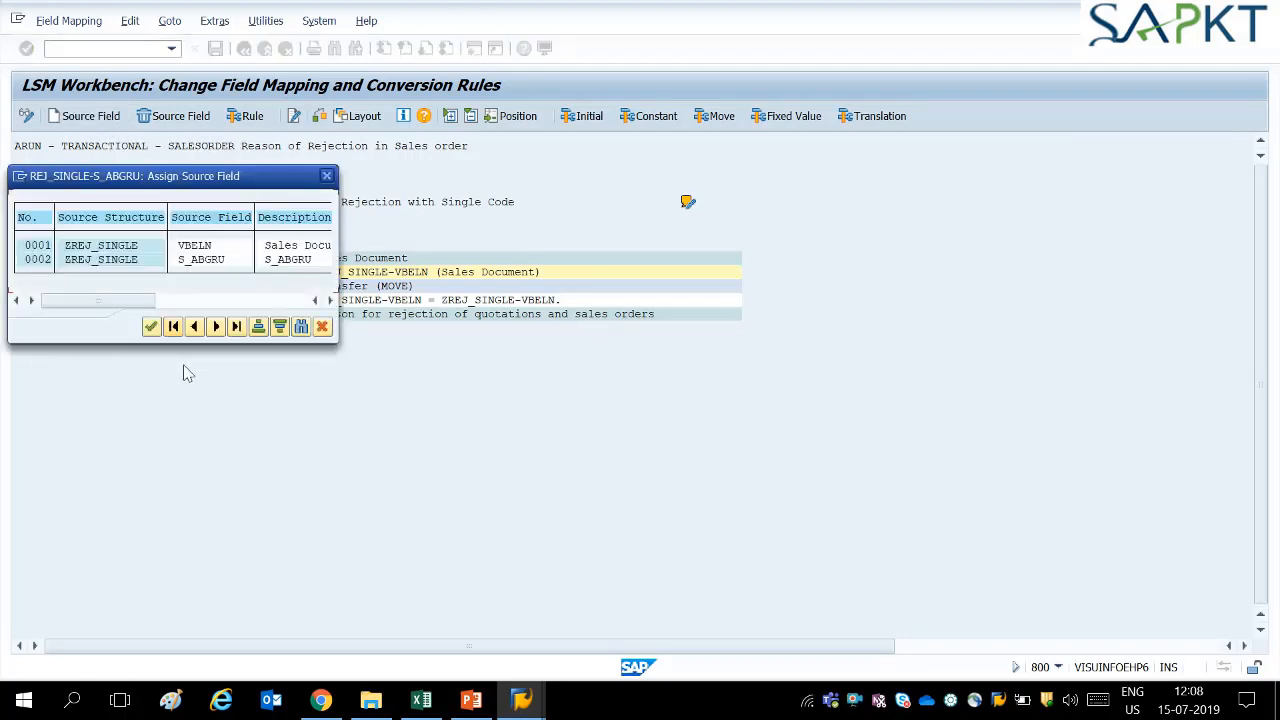
pyautogui.moveTo(170, 178); pyautogui.dragTo(580, 344)
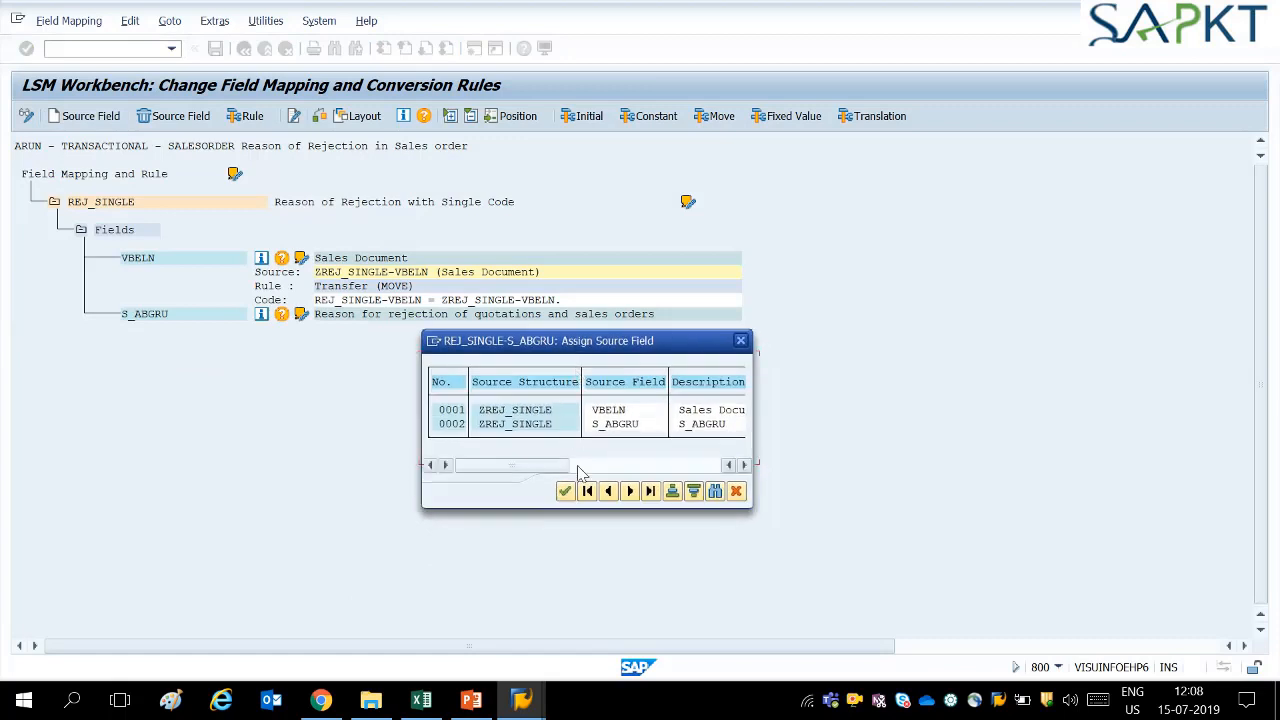
pyautogui.doubleClick(549, 426)
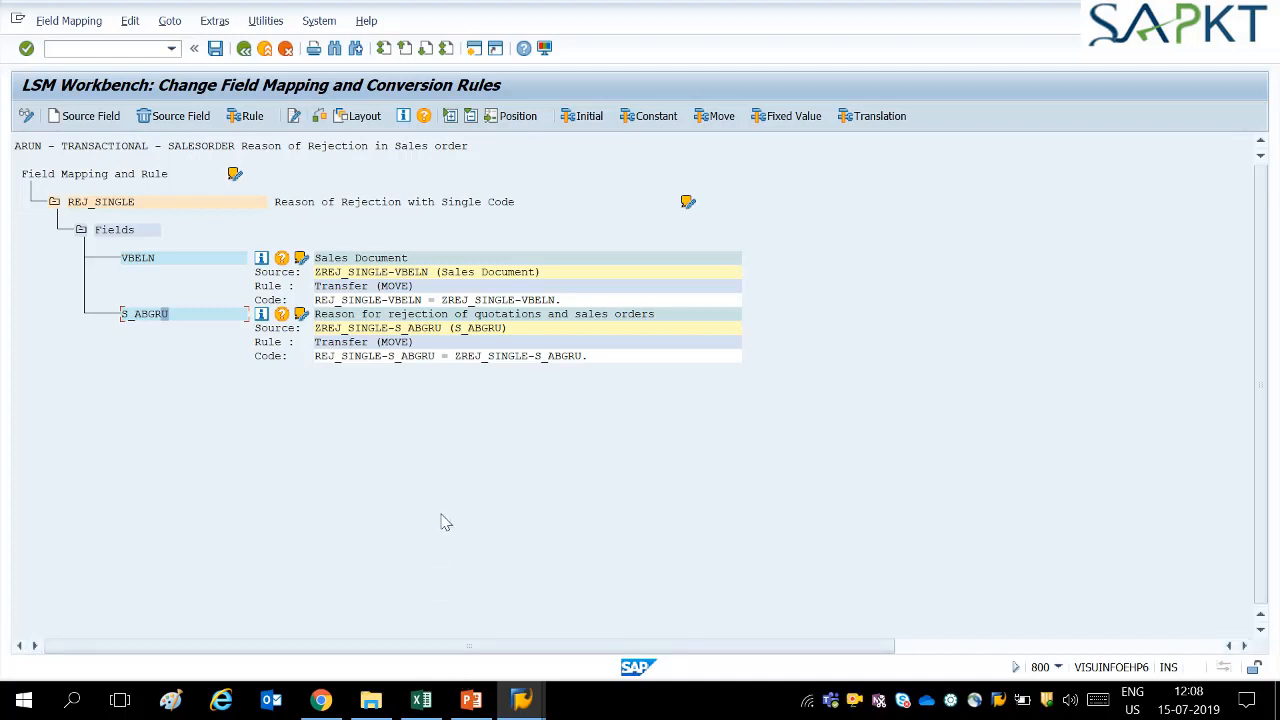
# Step: Try out a constant rejection reason of 20 (Rejected due to credit check) for target field S_ABGRU and discard it
pyautogui.click(197, 313)
pyautogui.click(632, 117)
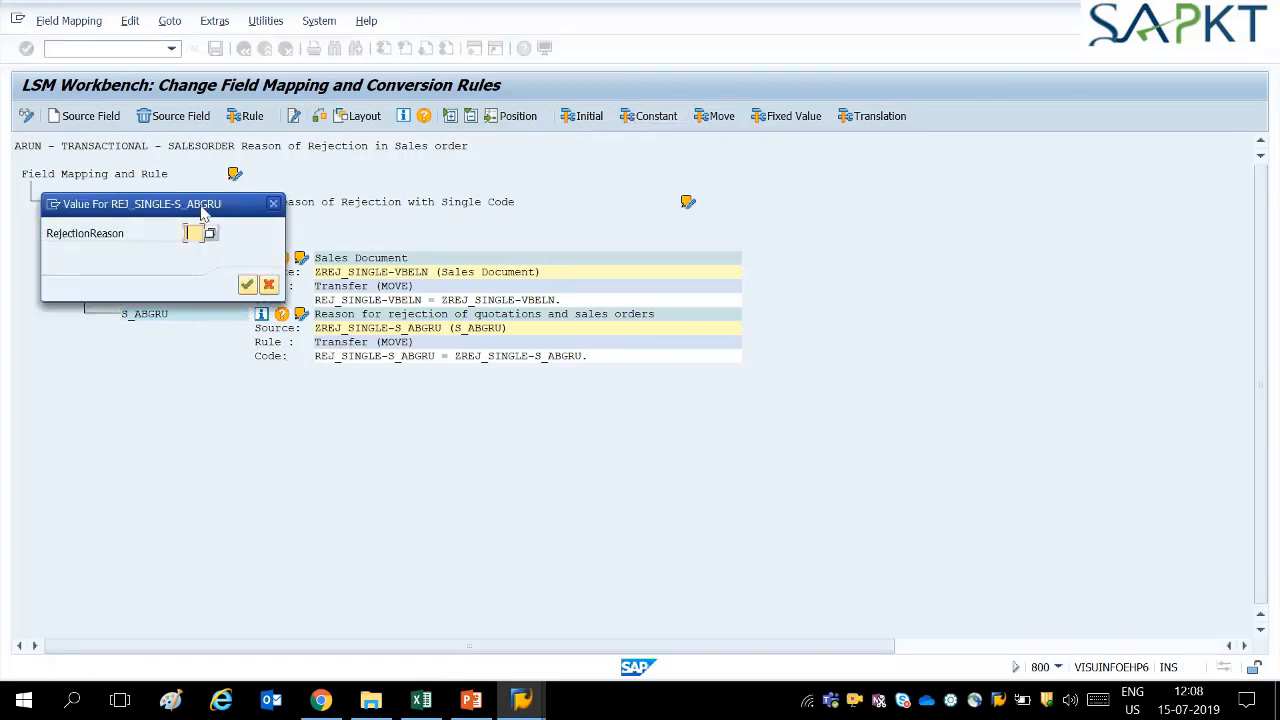
pyautogui.moveTo(204, 211); pyautogui.dragTo(612, 278)
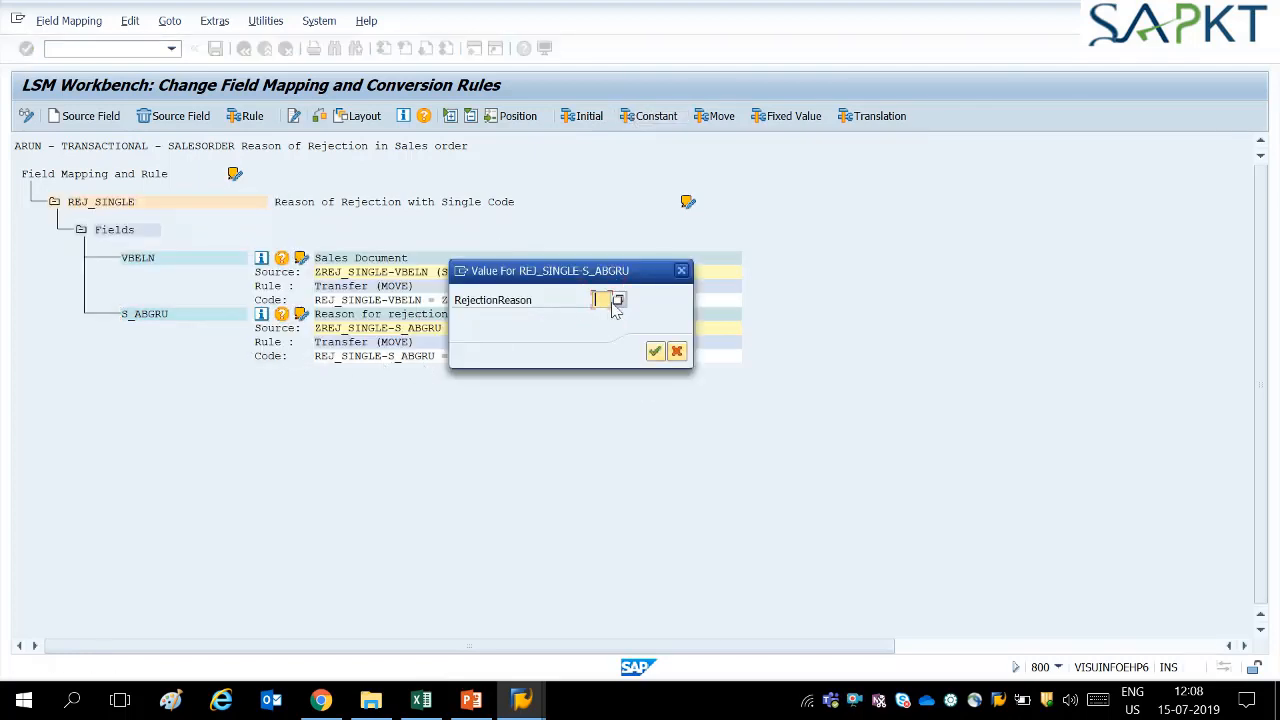
pyautogui.click(618, 300)
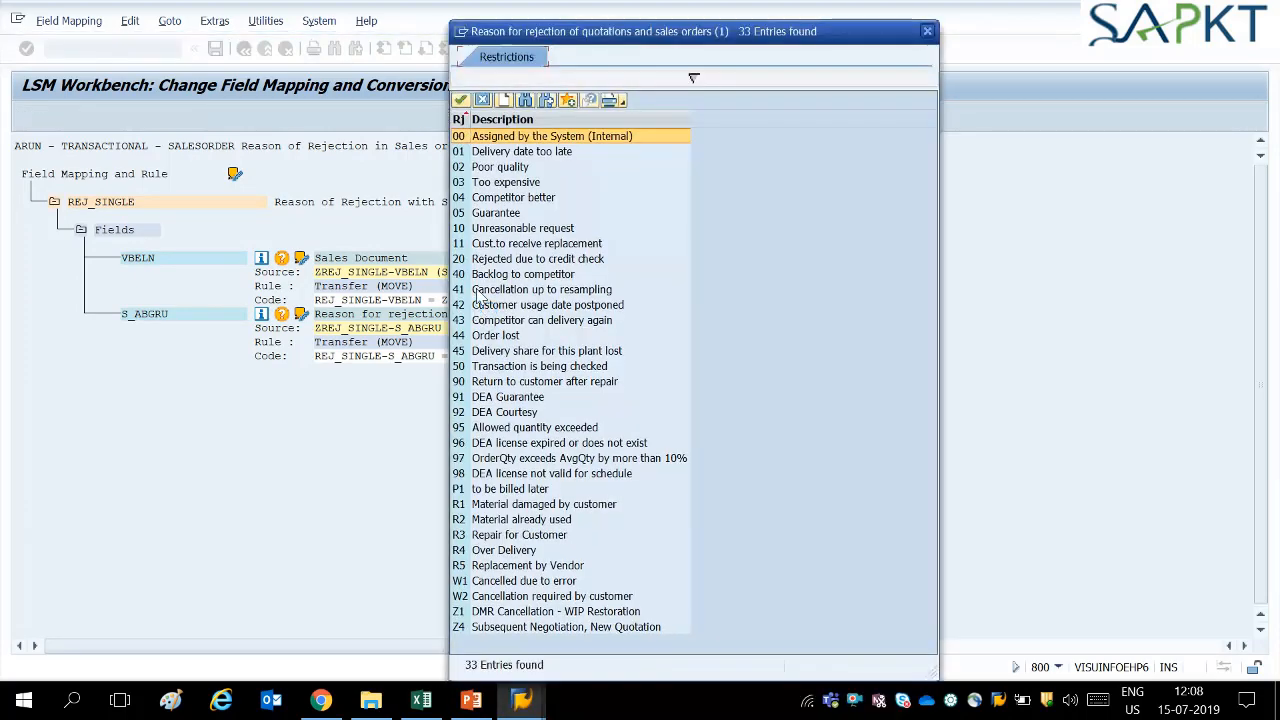
pyautogui.doubleClick(478, 258)
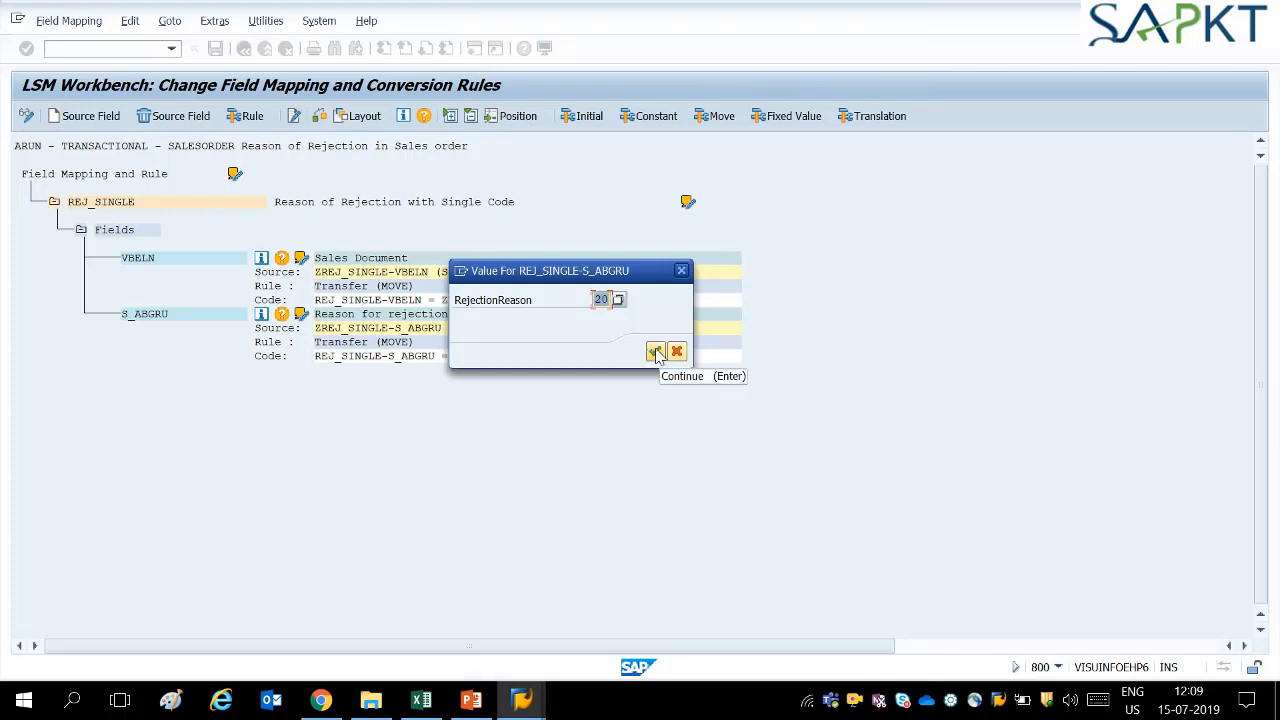
pyautogui.click(677, 351)
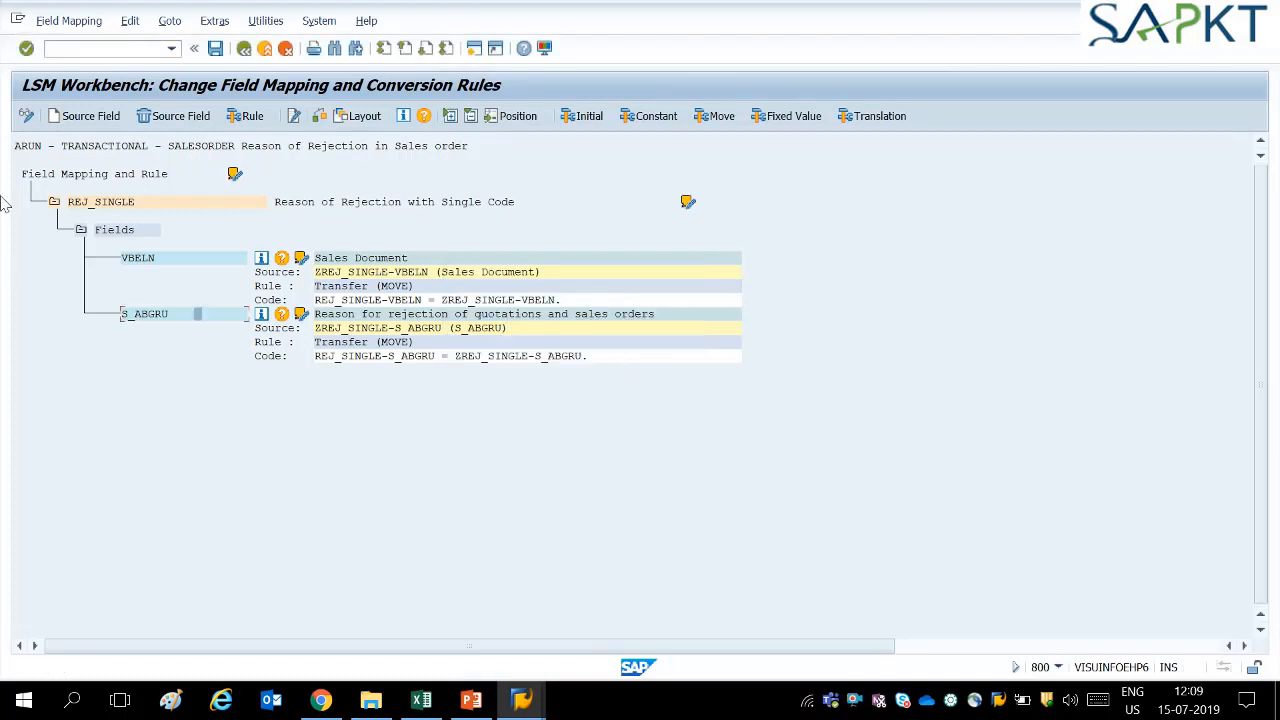
# Step: Save the field mapping and conversion rules and return to the process steps
pyautogui.click(215, 49)
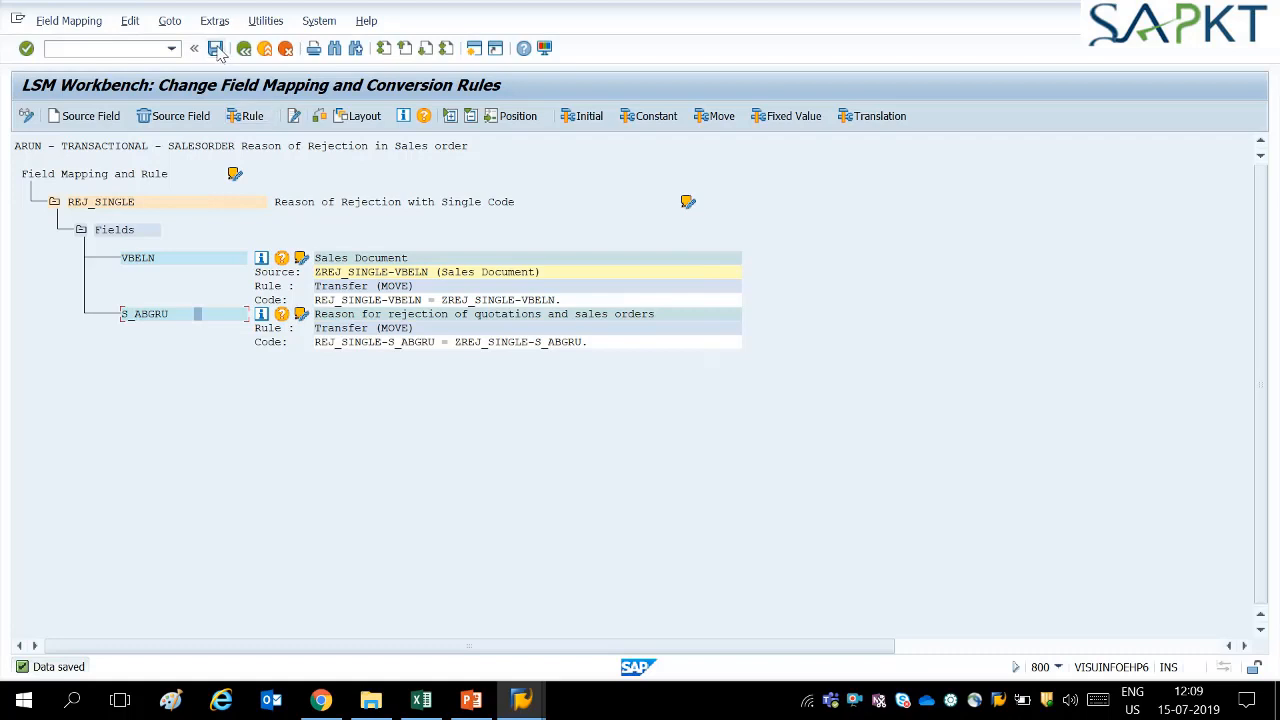
pyautogui.doubleClick(338, 345)
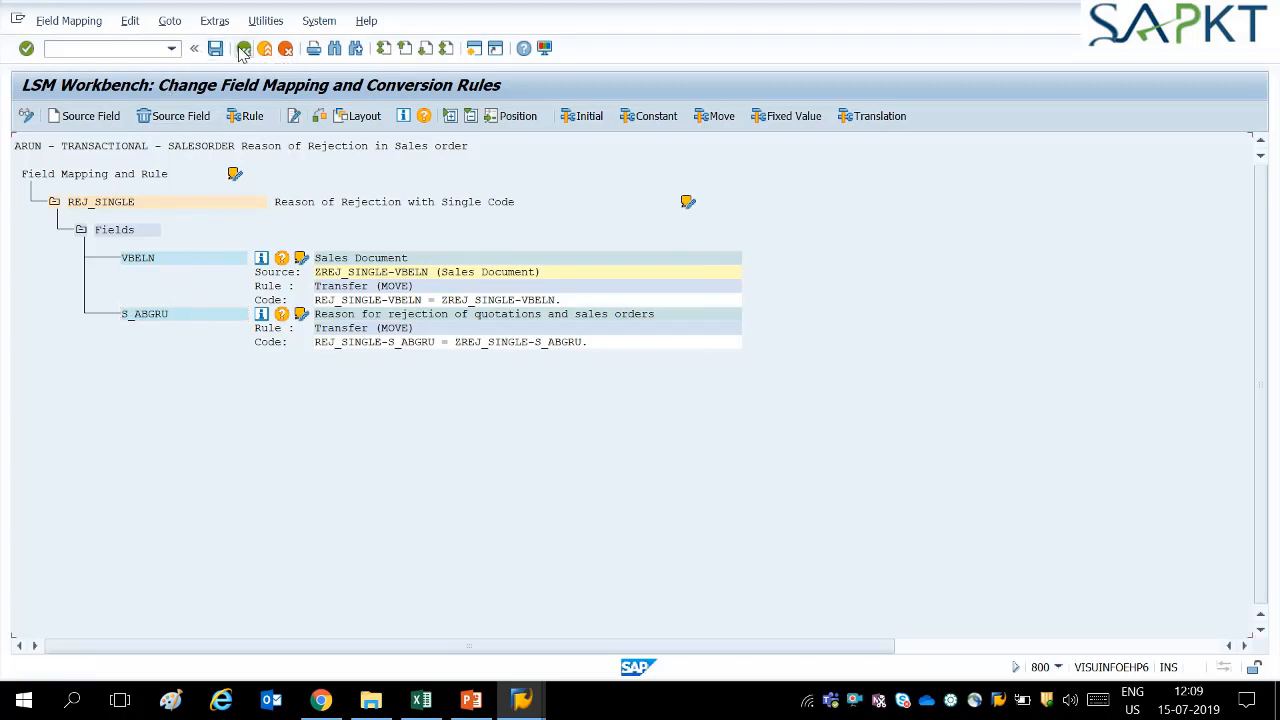
pyautogui.click(243, 48)
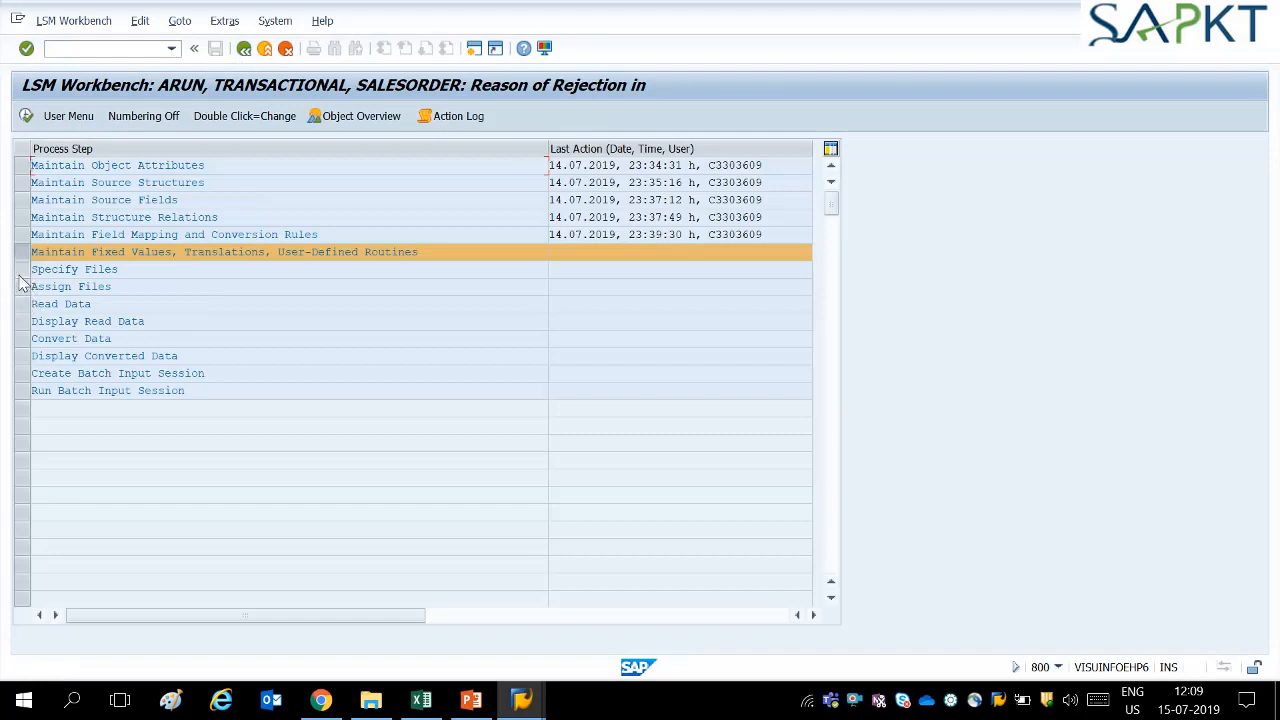
# Step: Open Specify Files and browse for a file for the legacy data on the PC (Frontend)
pyautogui.click(22, 270)
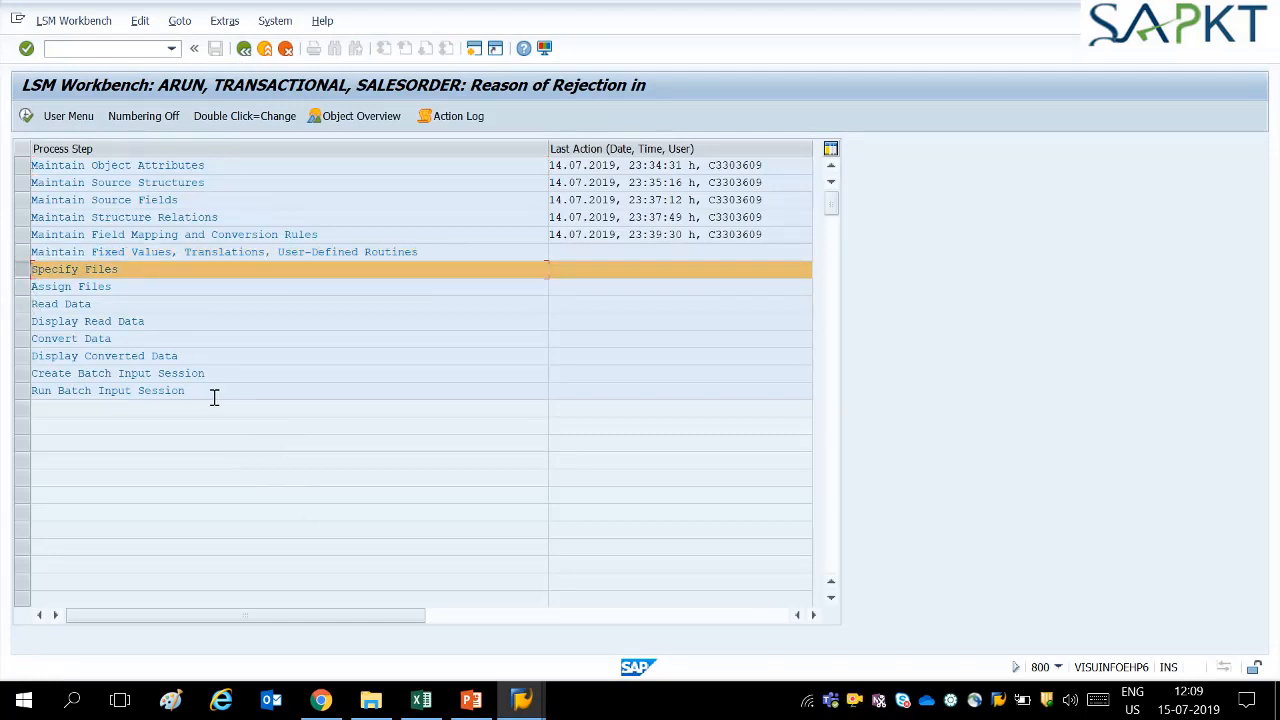
pyautogui.click(27, 116)
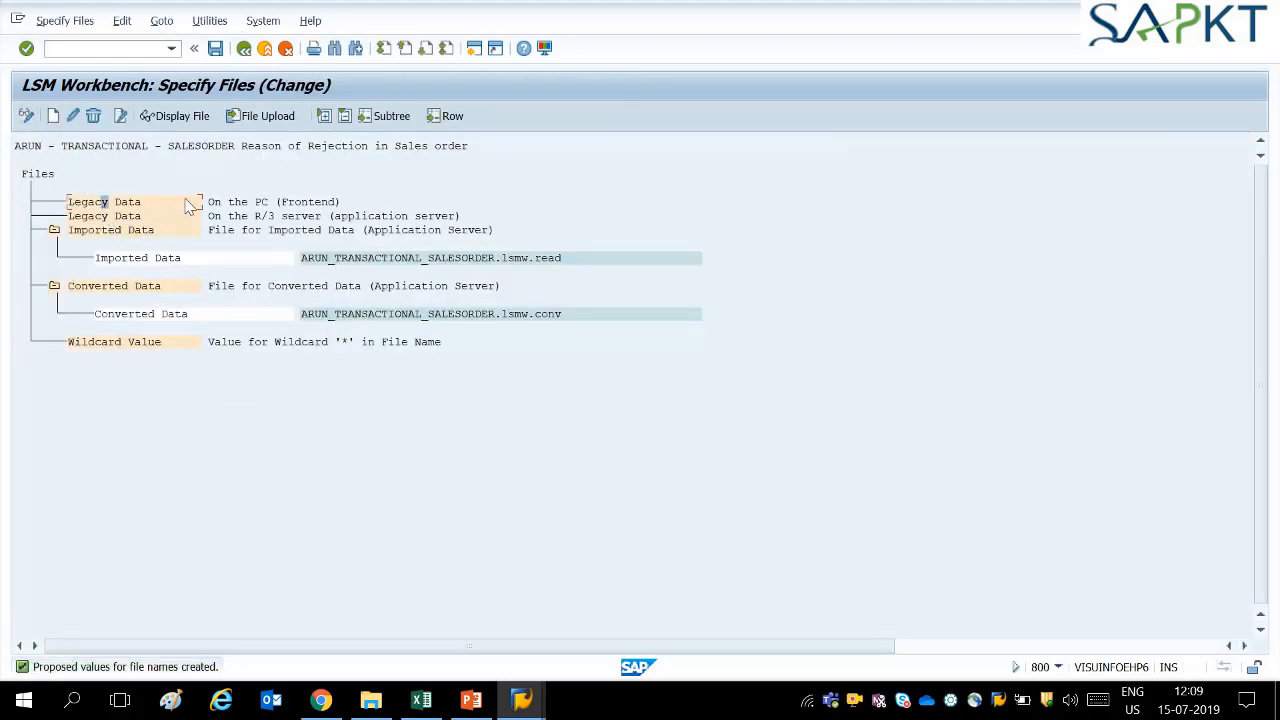
pyautogui.doubleClick(103, 201)
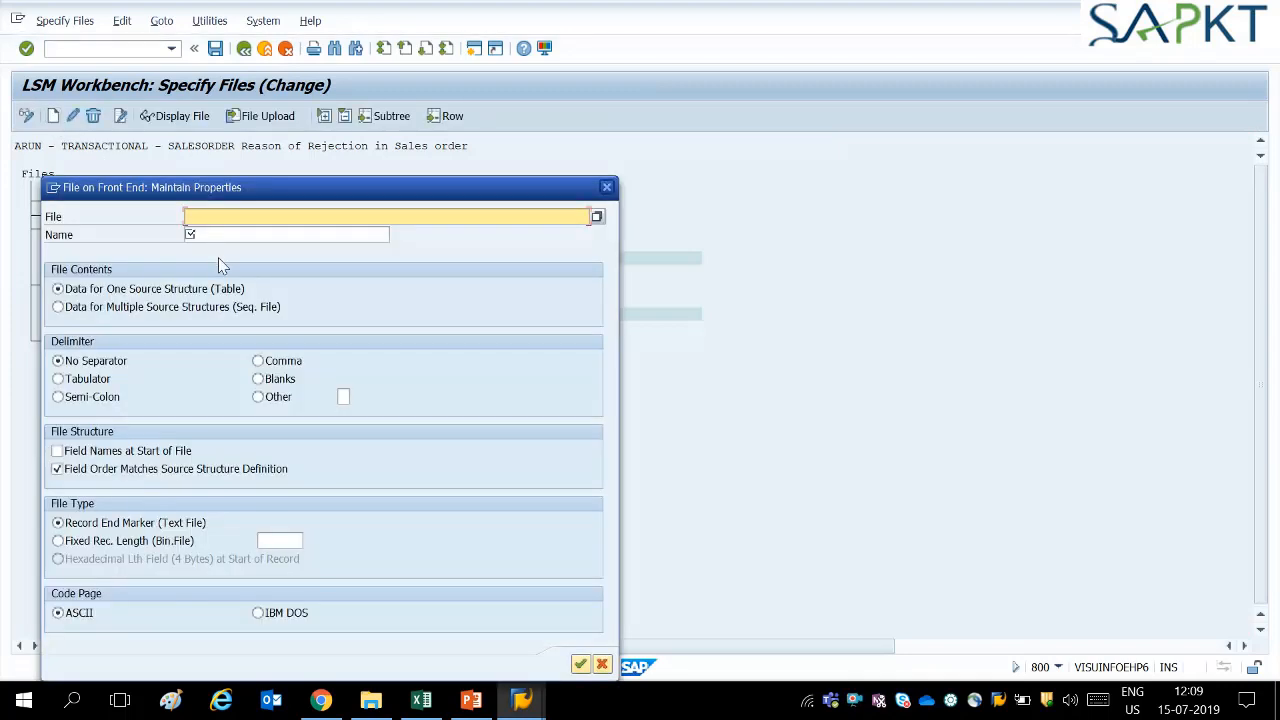
pyautogui.click(597, 218)
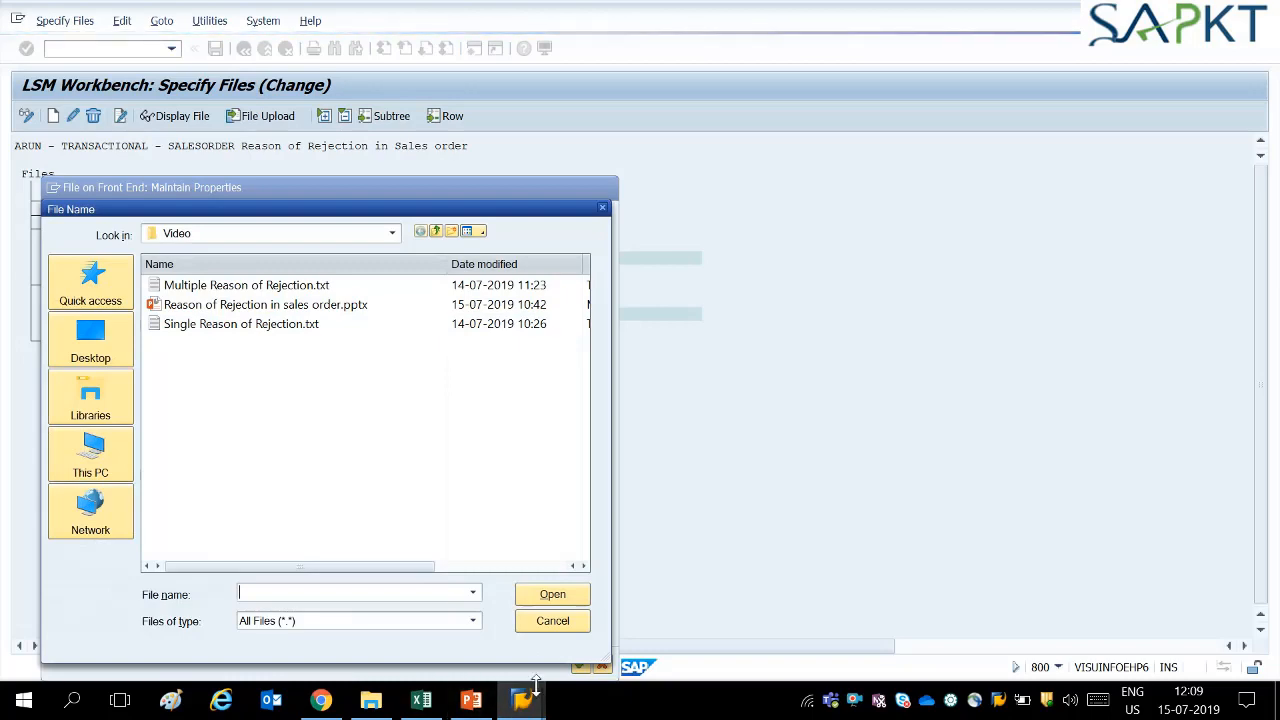
# Step: Switch to File Explorer, examine the contents of Single Reason of Rejection.txt, and return to the file selection in SAP
pyautogui.click(371, 700)
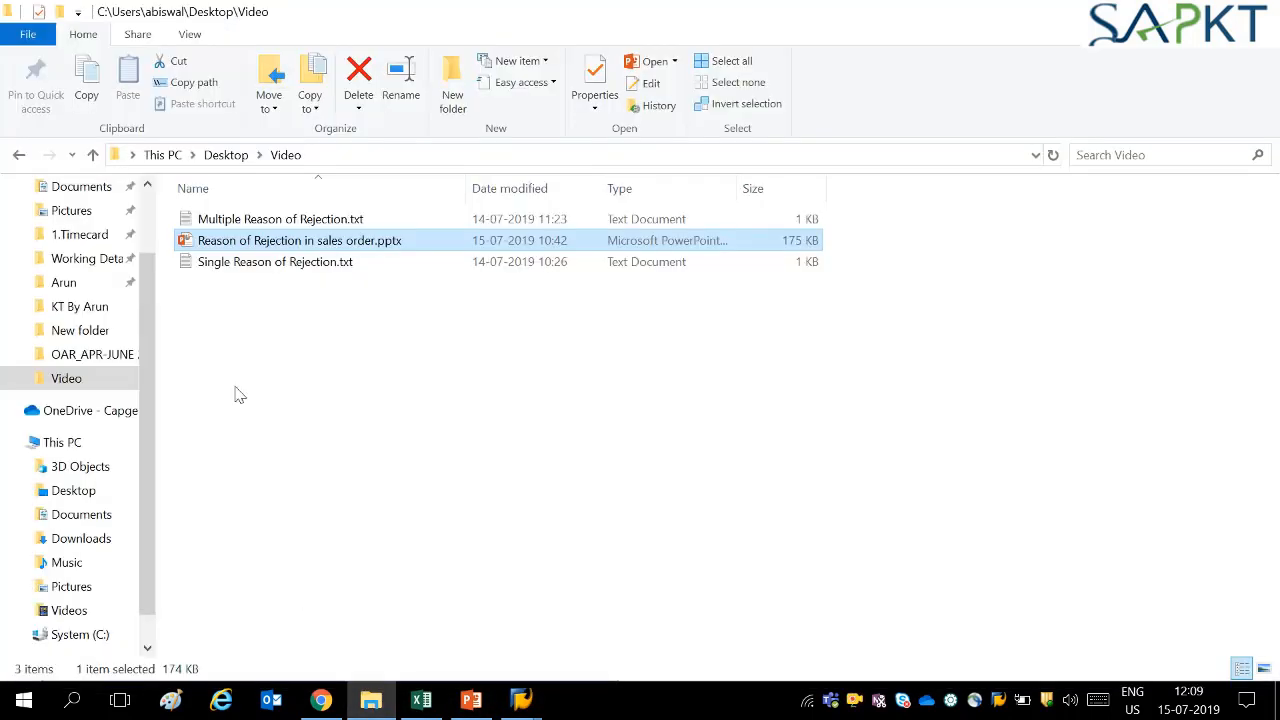
pyautogui.click(245, 262)
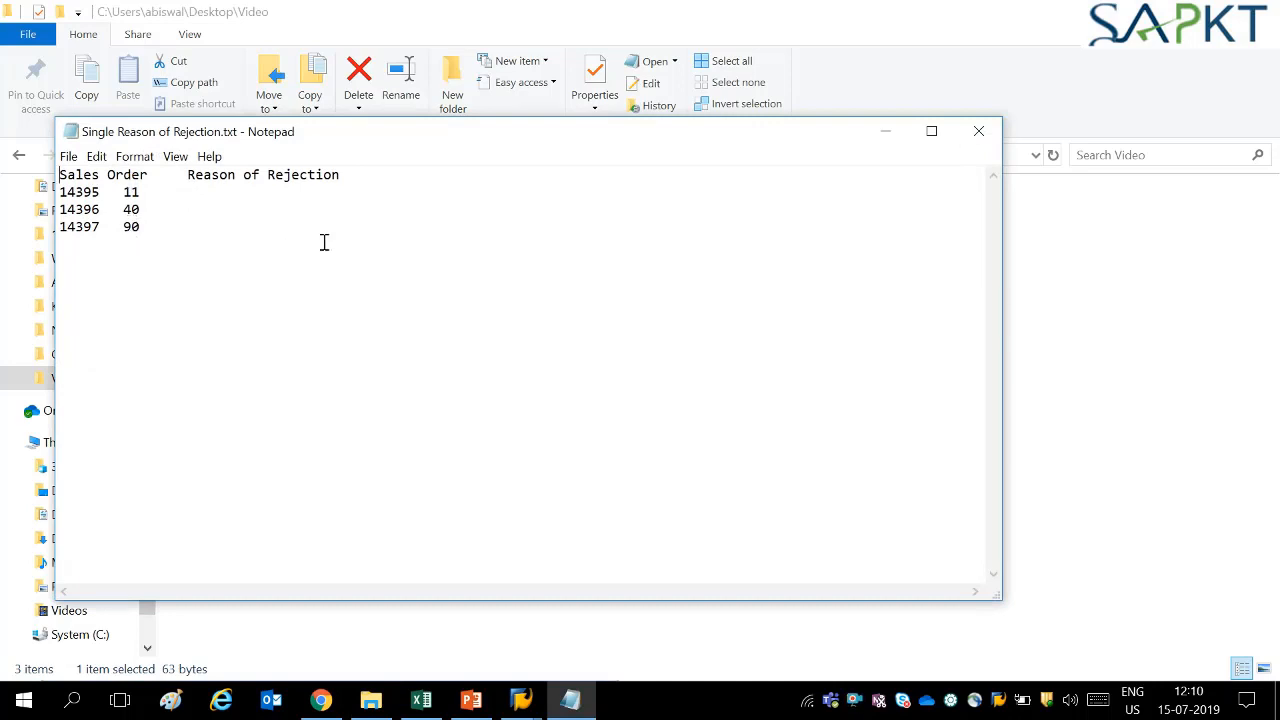
pyautogui.click(886, 136)
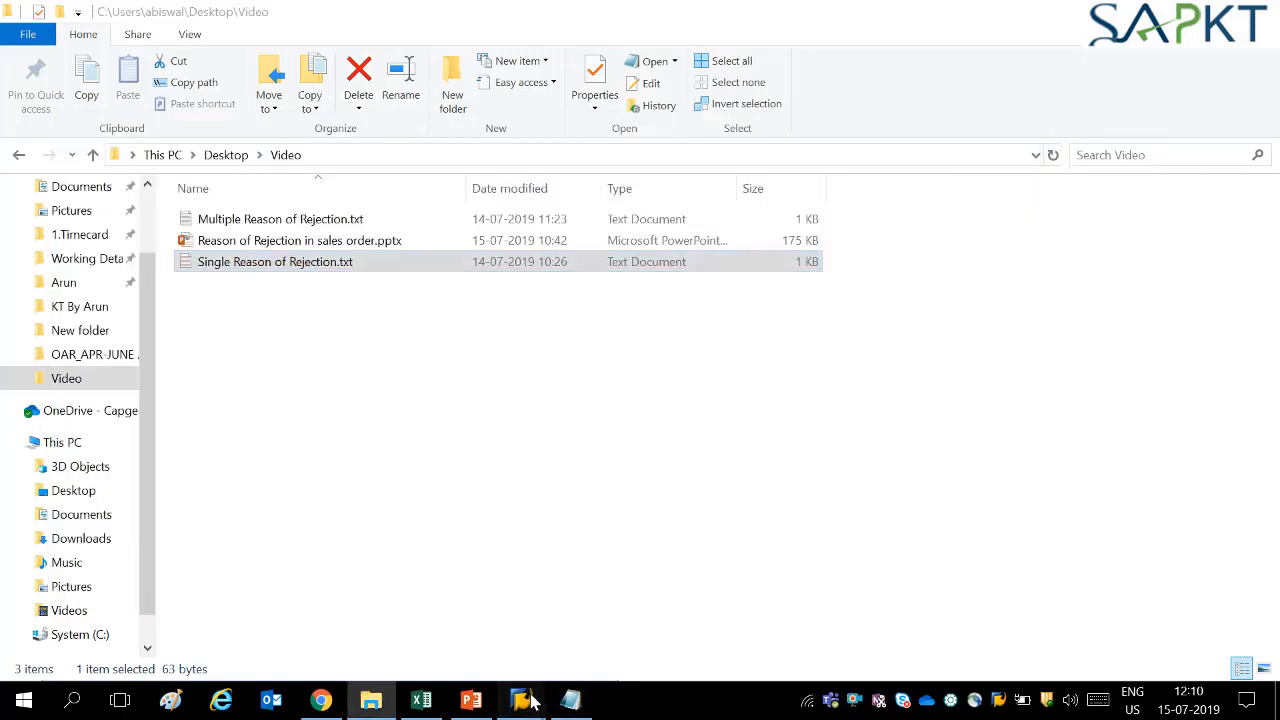
pyautogui.moveTo(530, 700)
pyautogui.click(540, 650)
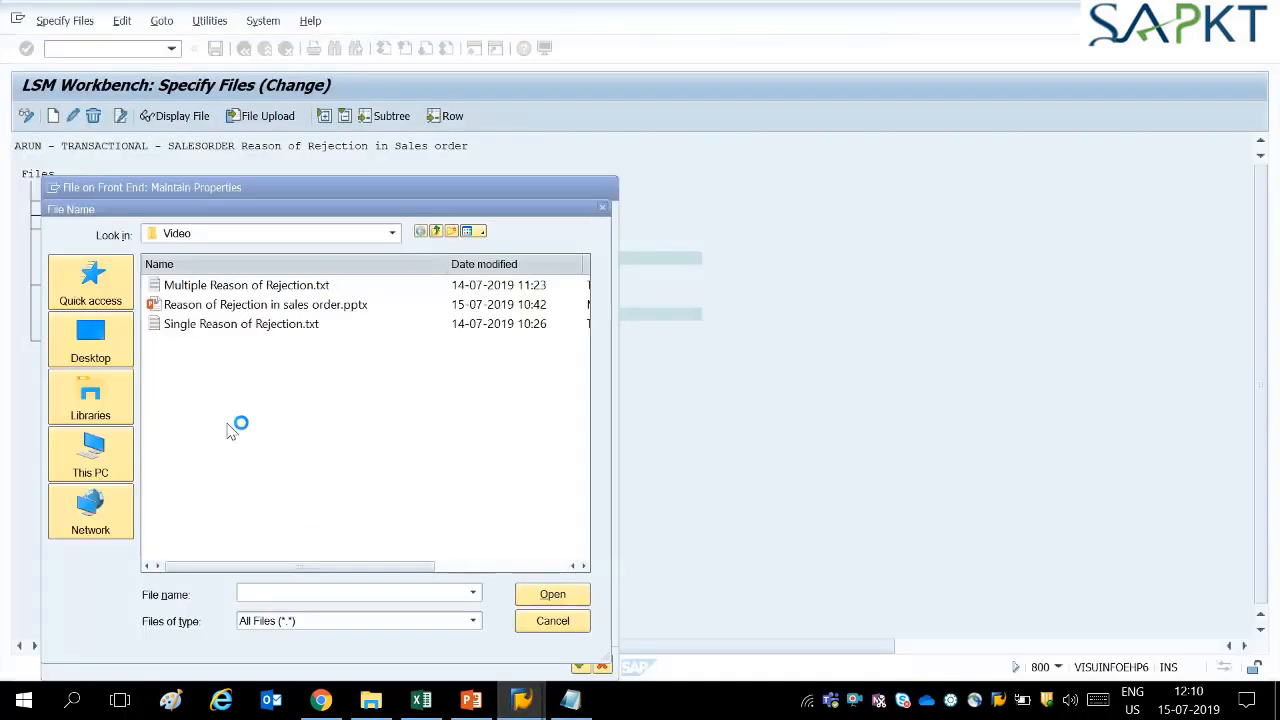
# Step: Specify Single Reason of Rejection.txt as the legacy data file, named "Single Reason of Rejection cod", with Tabulator delimiter and field names at start of file
pyautogui.click(268, 324)
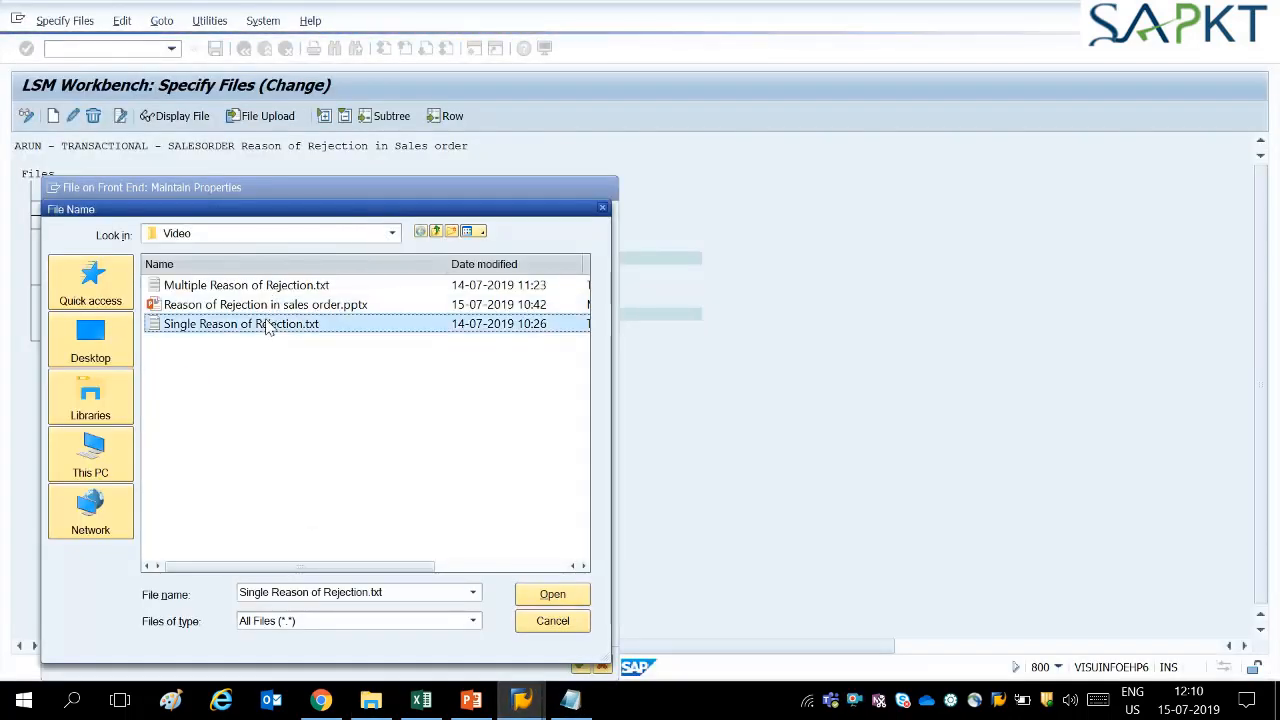
pyautogui.click(550, 598)
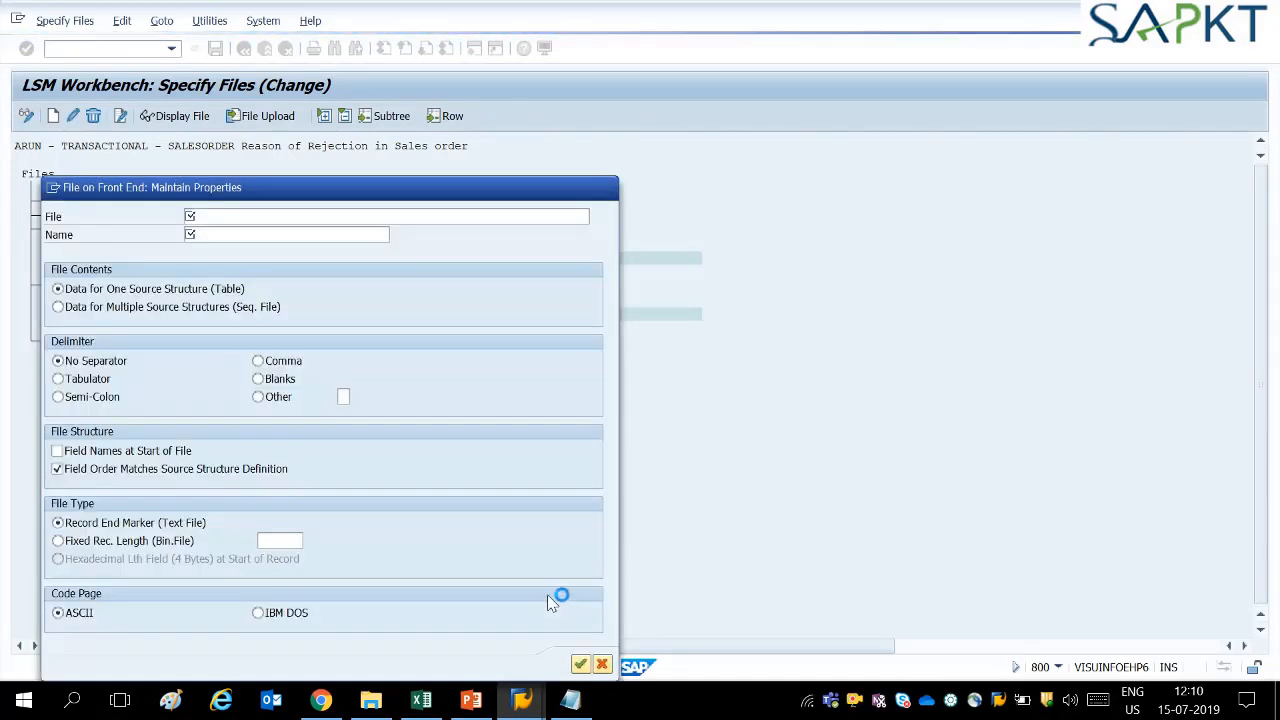
pyautogui.click(231, 234)
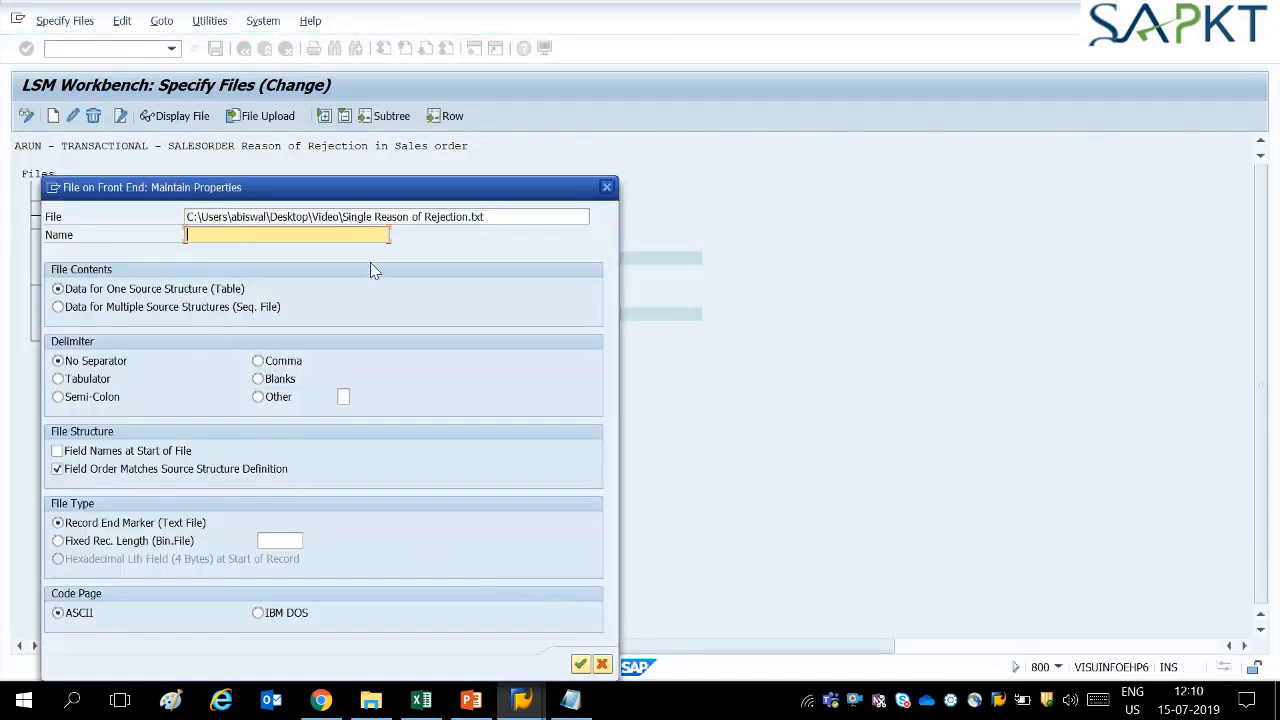
pyautogui.write('Single Reason of Reje')
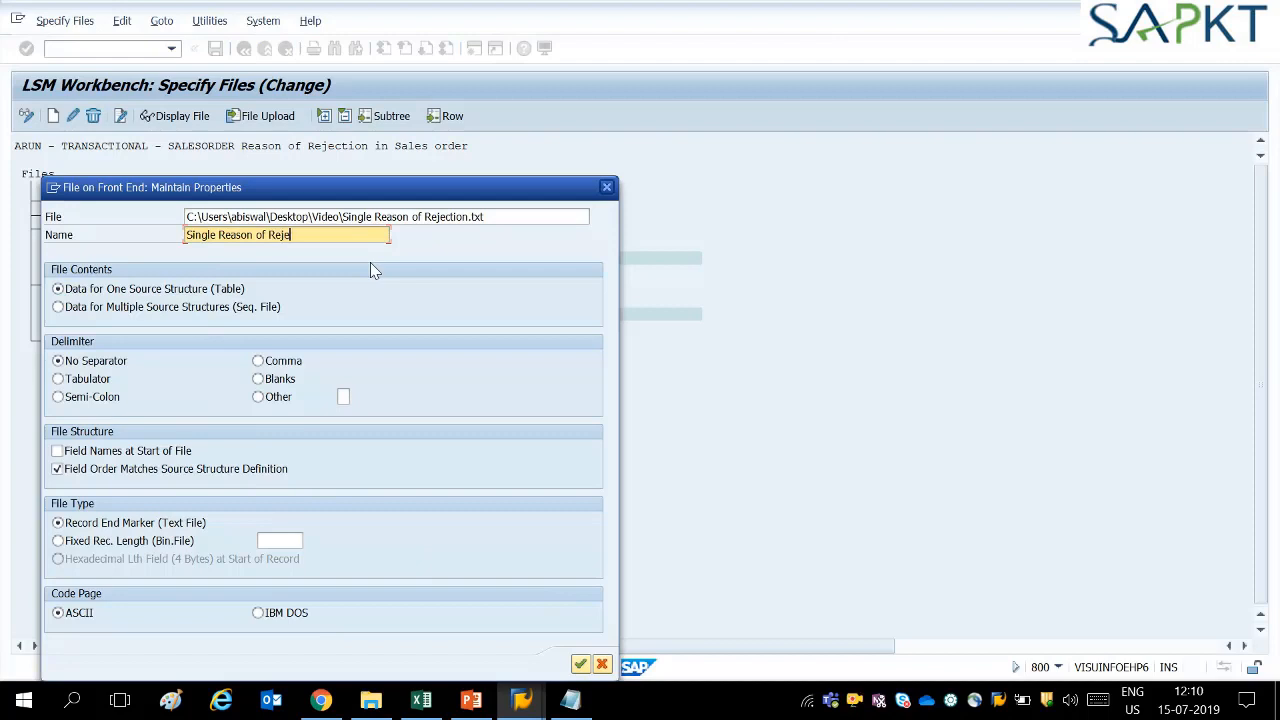
pyautogui.write('ction cod')
pyautogui.click(58, 378)
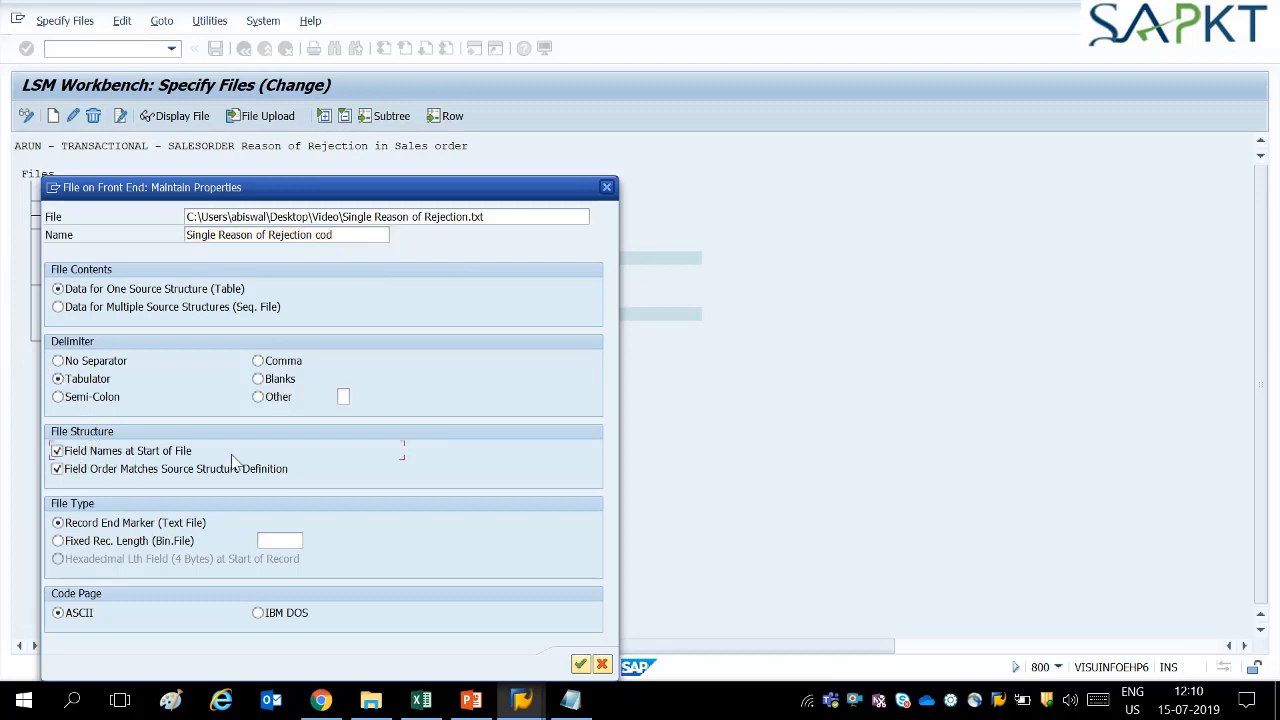
pyautogui.click(580, 665)
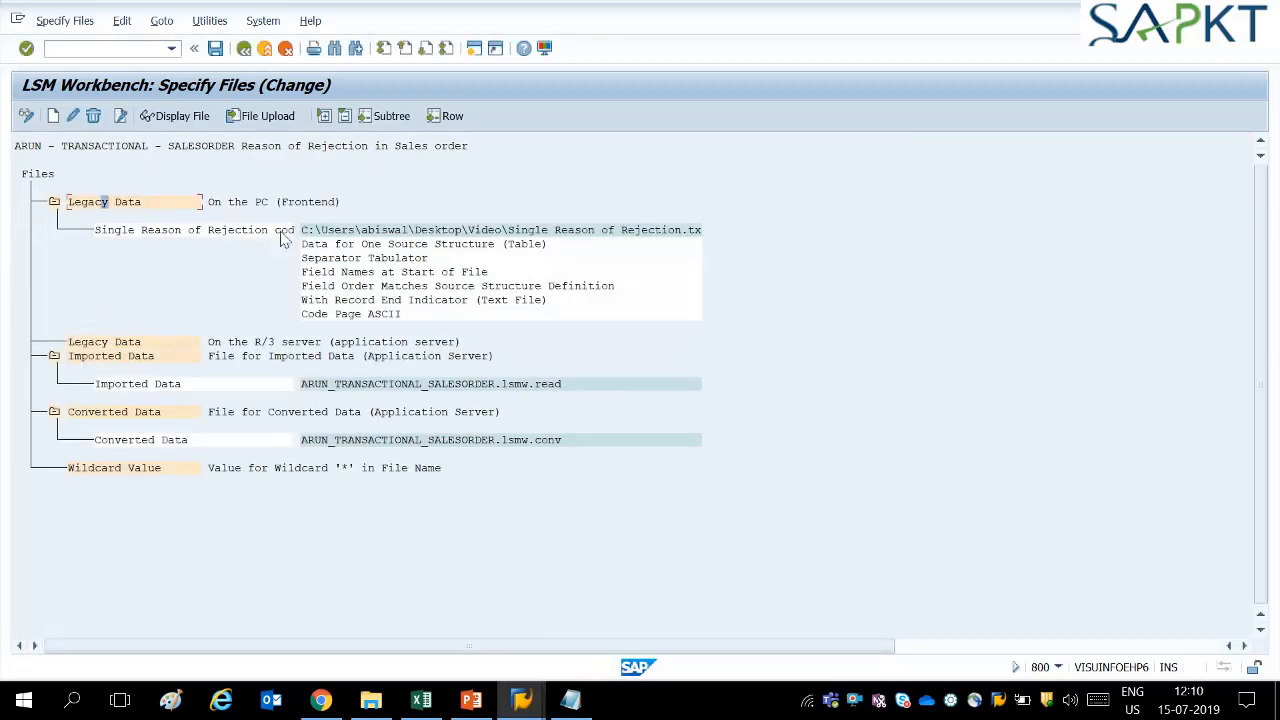
# Step: Save the file specification and check in Assign Files that source structure ZREJ_SINGLE uses the file
pyautogui.click(213, 48)
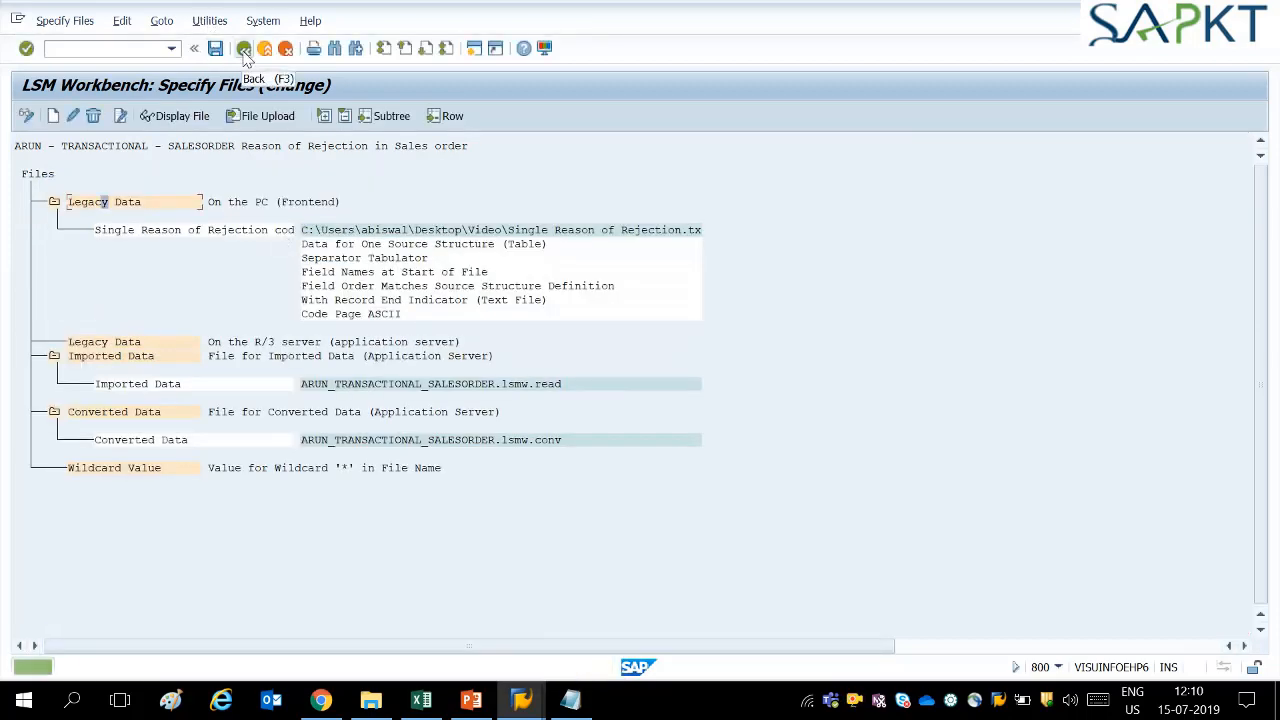
pyautogui.press('F3')
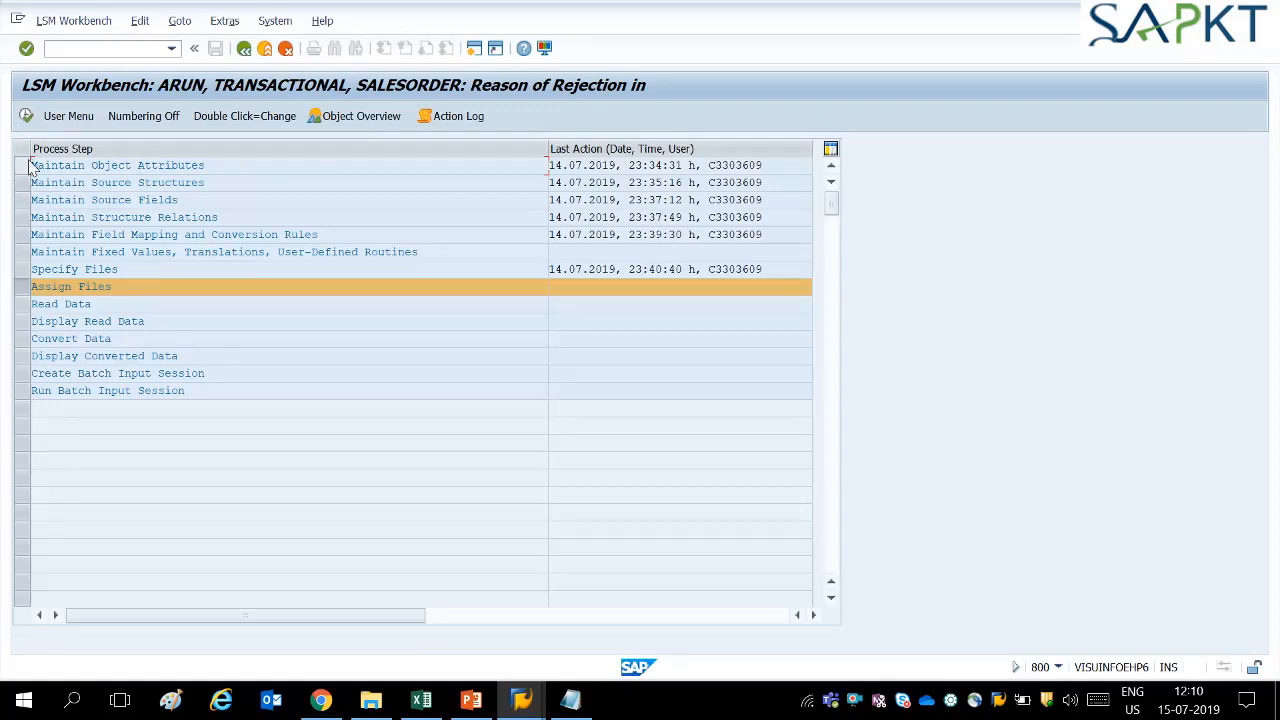
pyautogui.click(26, 116)
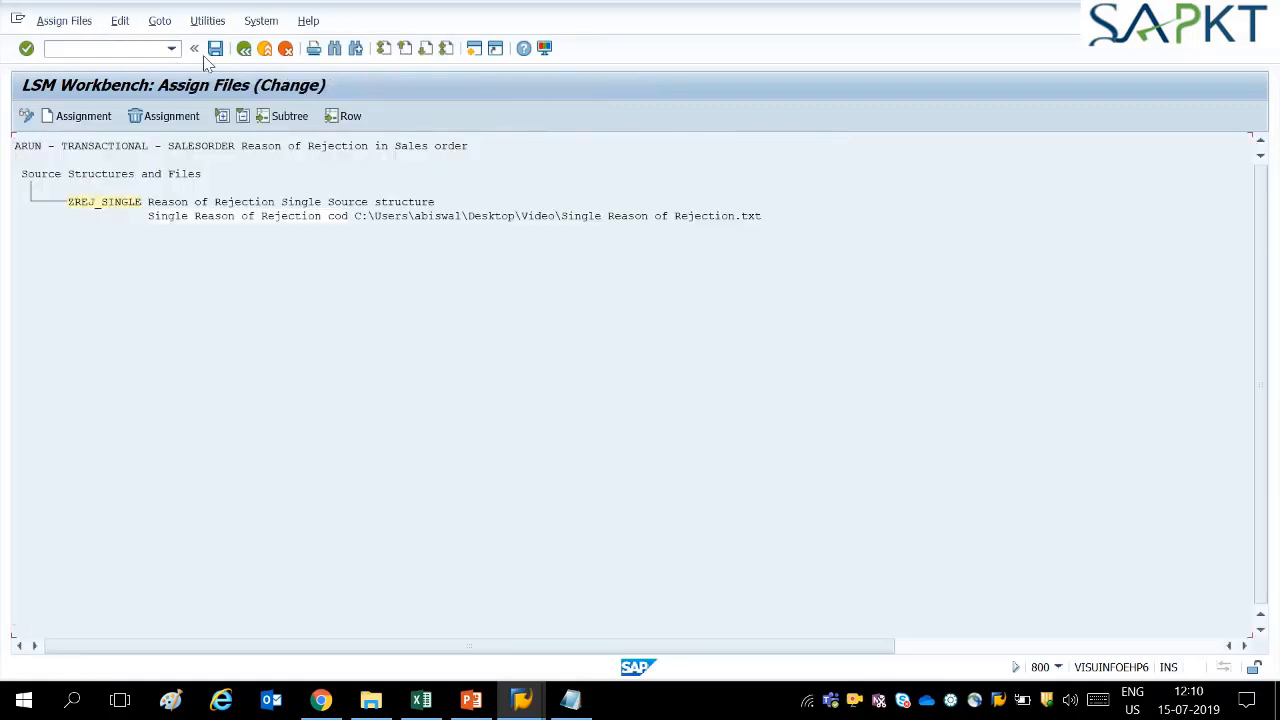
pyautogui.click(243, 50)
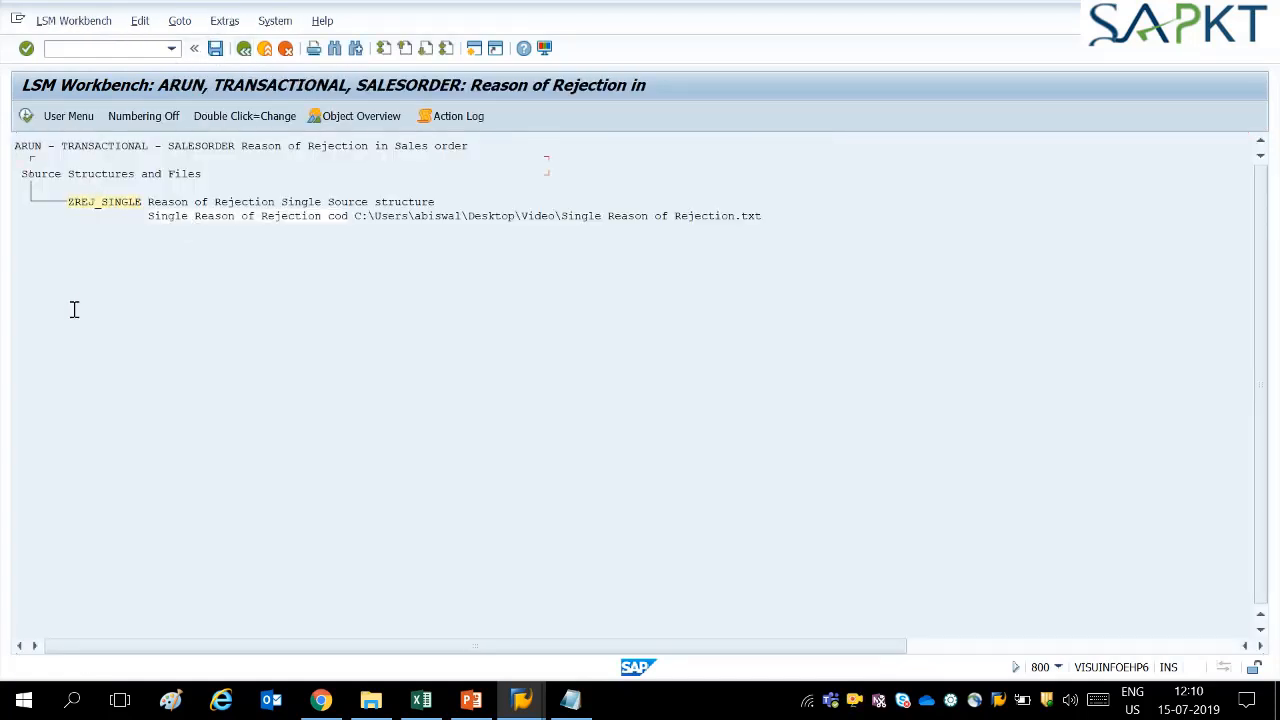
# Step: Run Read Data to import all transactions from the rejection file, and return to the process steps
pyautogui.click(26, 116)
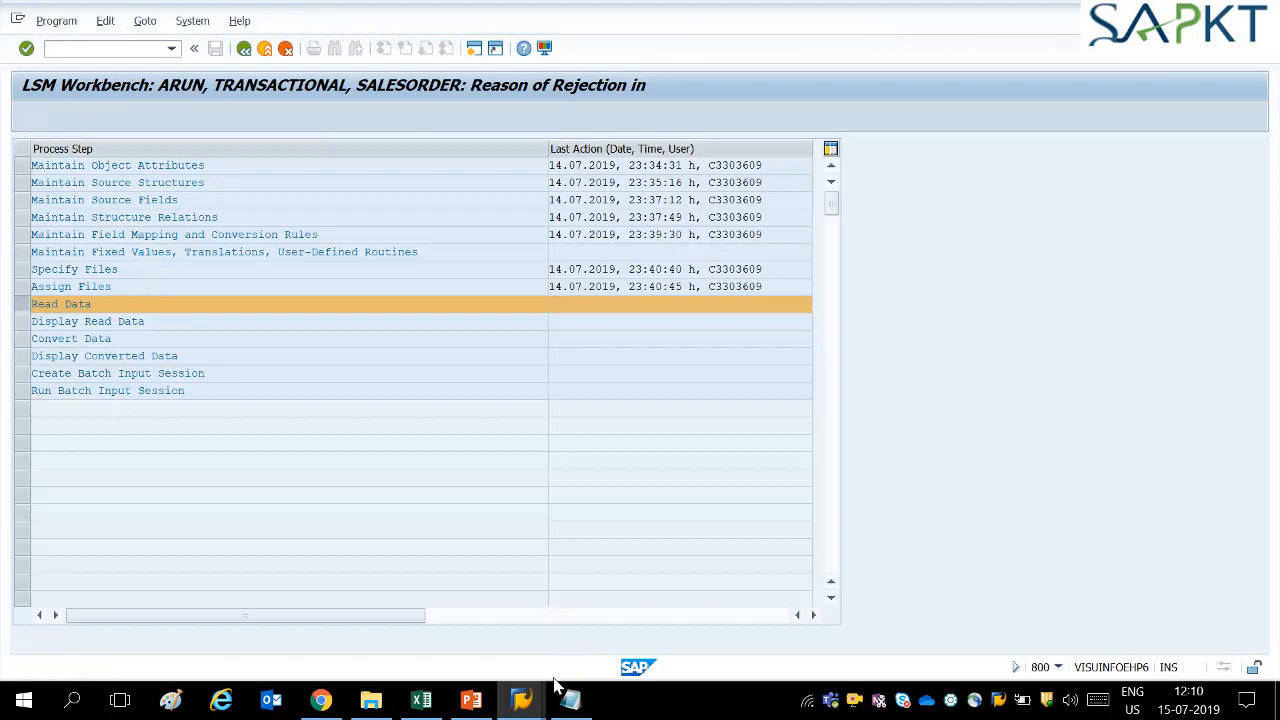
pyautogui.click(26, 115)
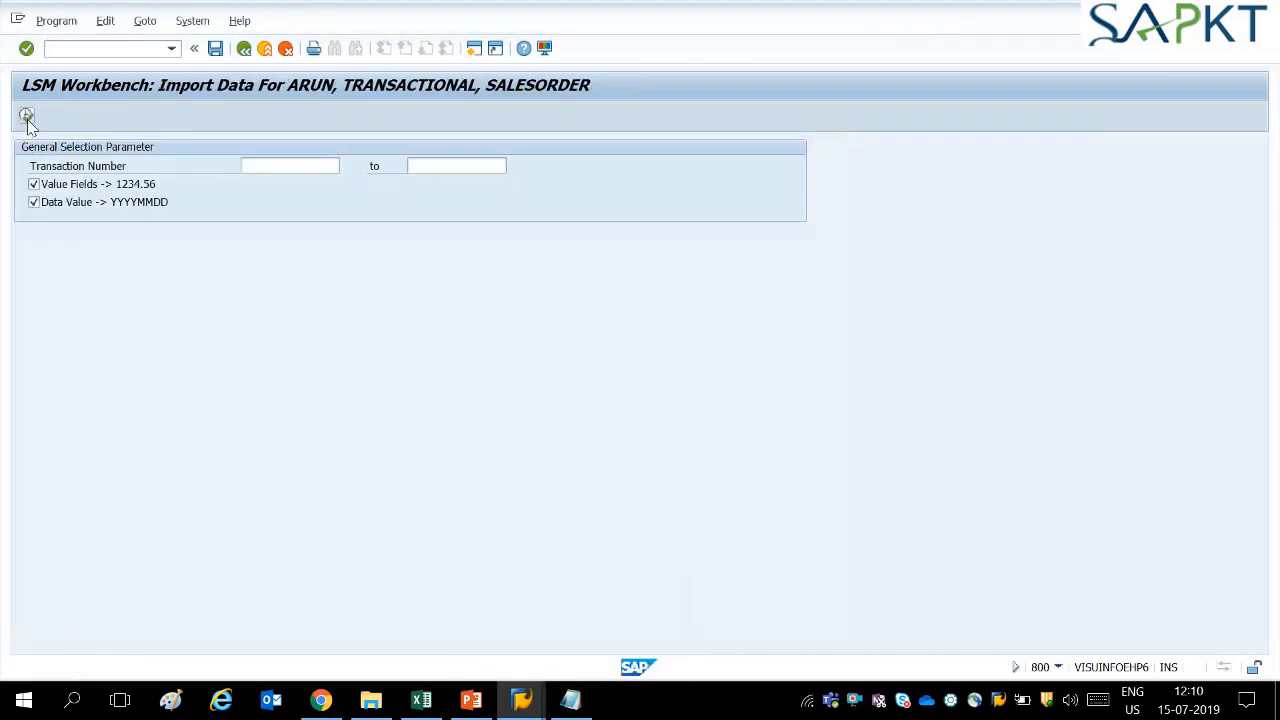
pyautogui.click(462, 368)
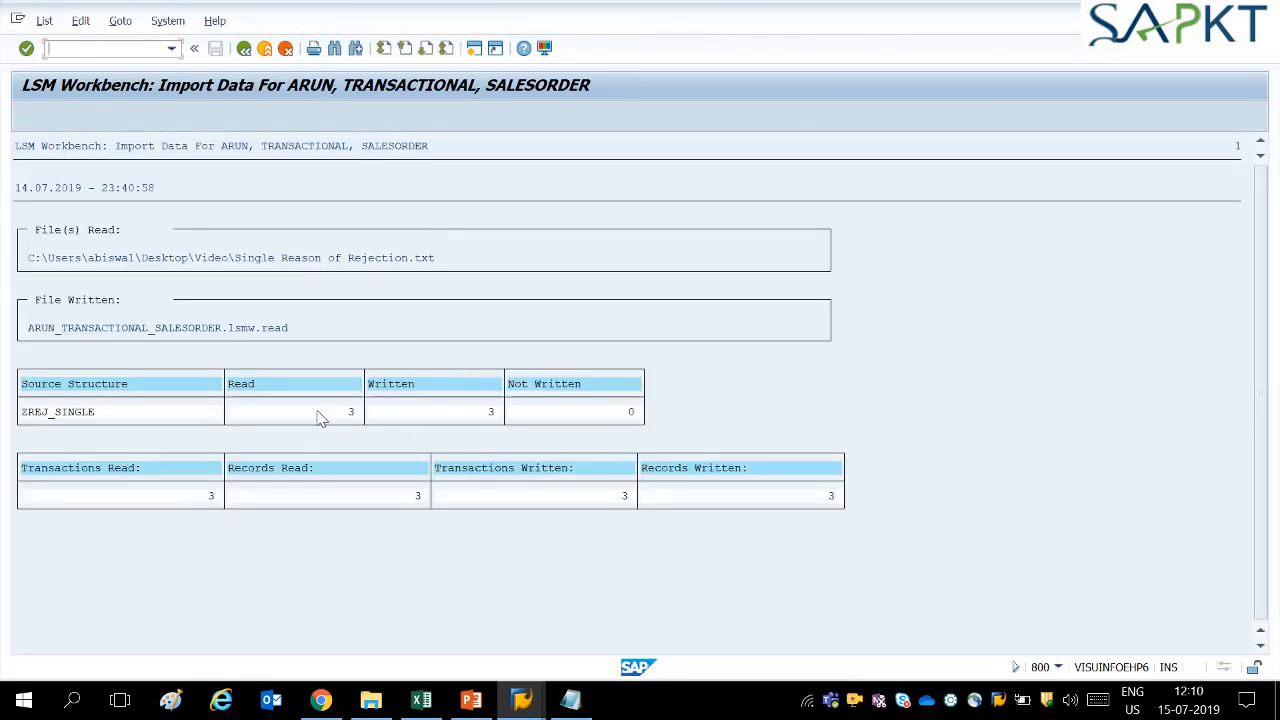
pyautogui.click(243, 50)
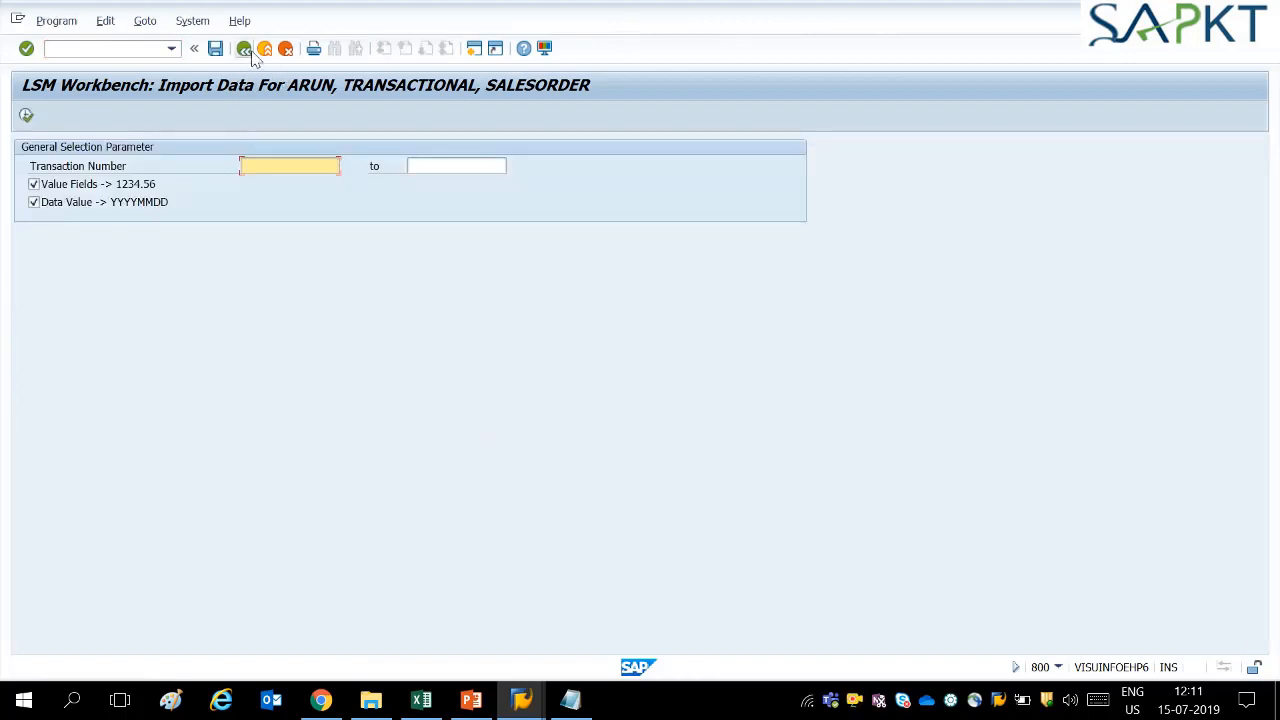
pyautogui.click(244, 49)
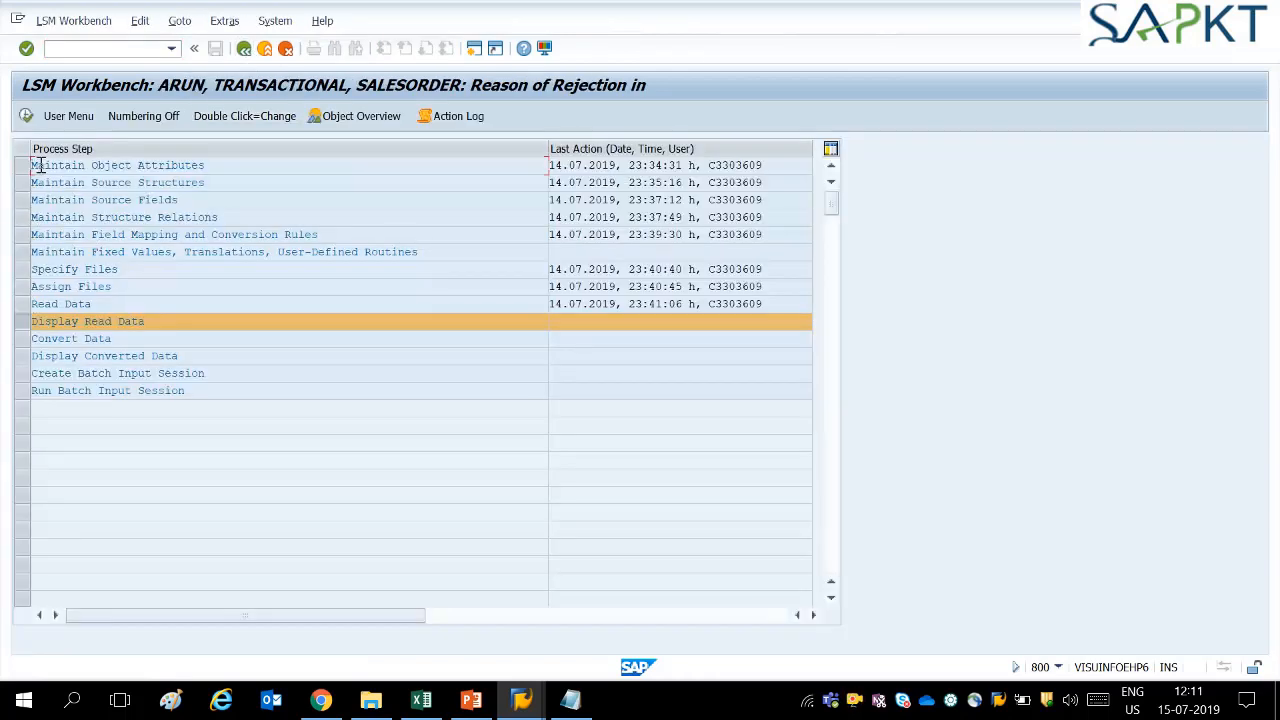
# Step: Display the read data, examine the field contents of the first ZREJ_SINGLE record, and return to the process steps
pyautogui.click(26, 116)
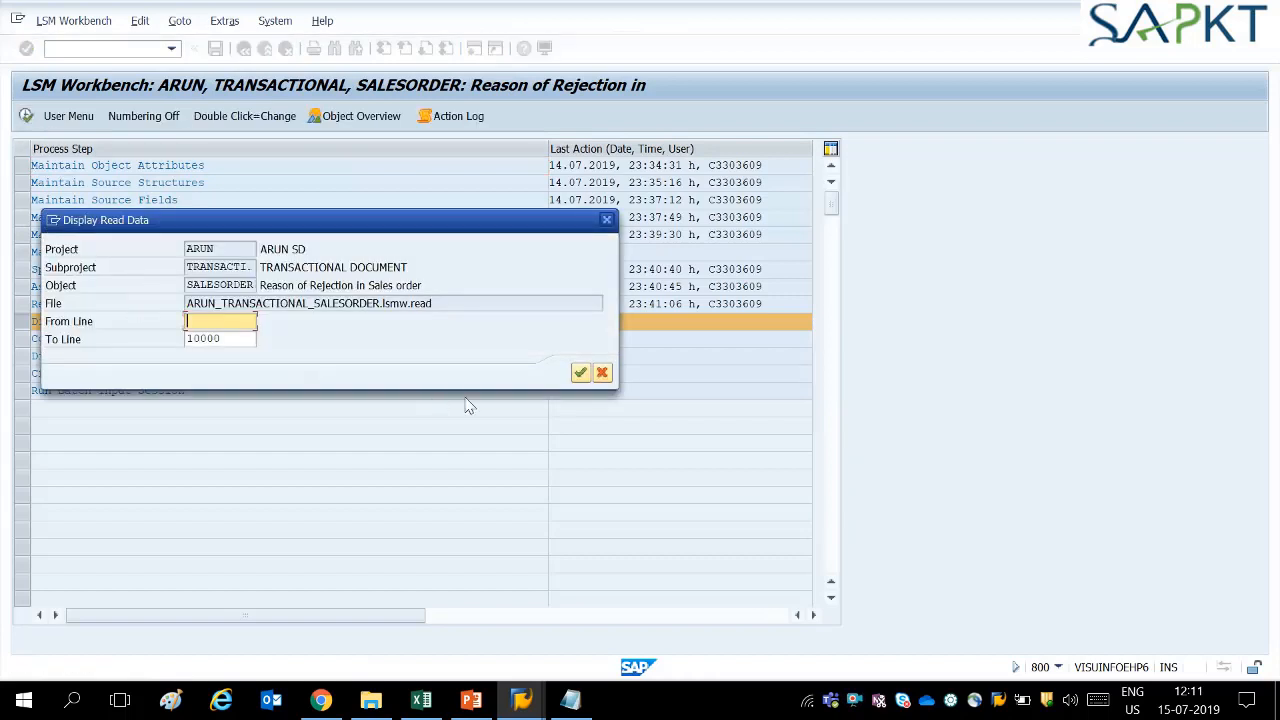
pyautogui.click(580, 372)
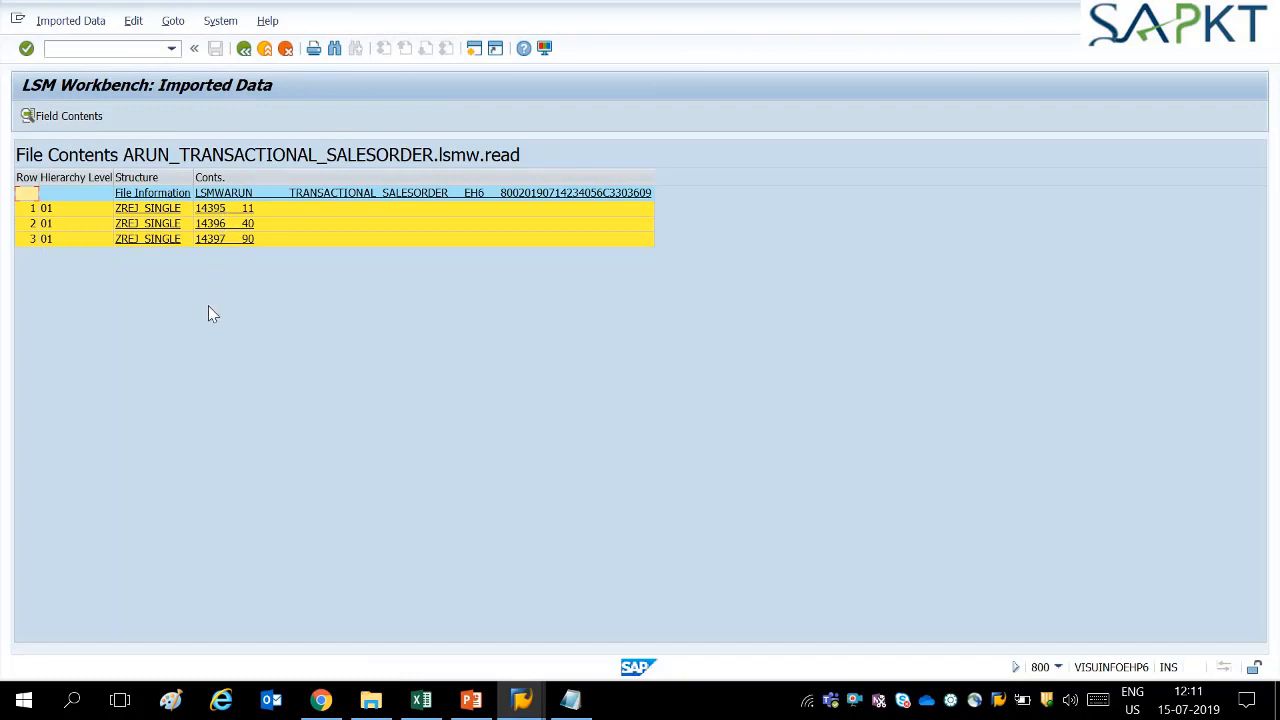
pyautogui.doubleClick(244, 209)
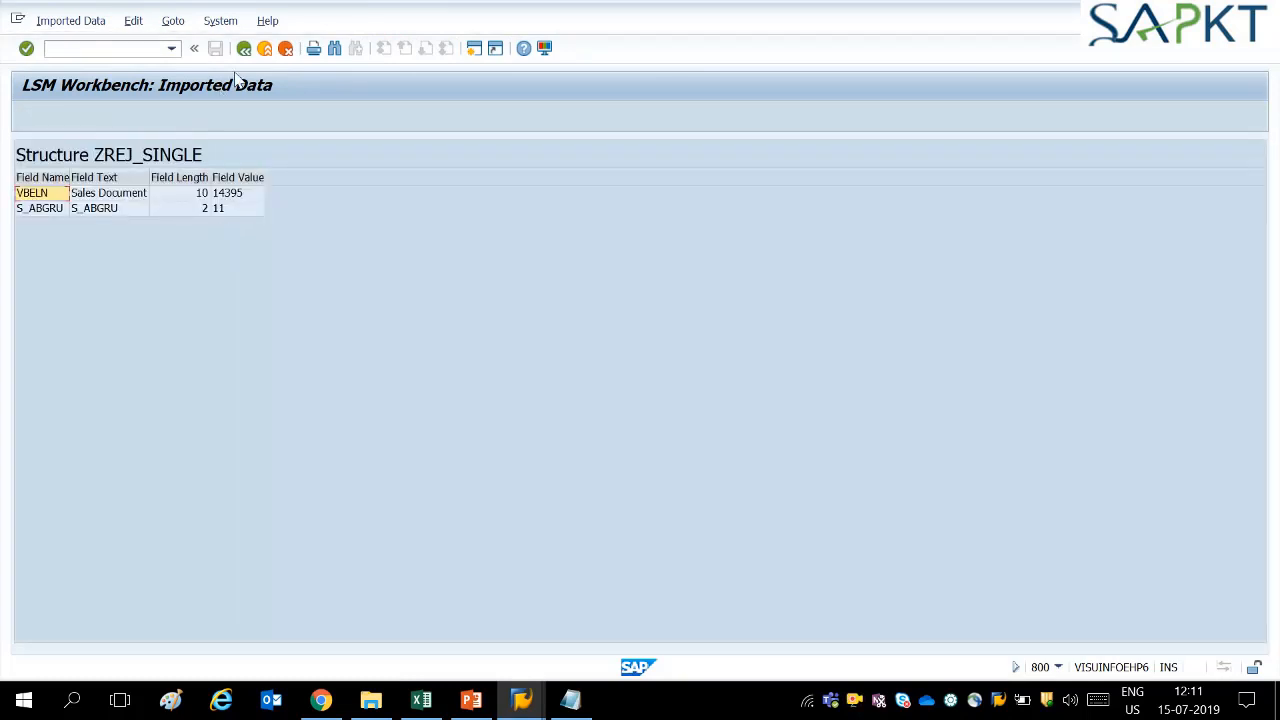
pyautogui.click(244, 50)
pyautogui.click(245, 56)
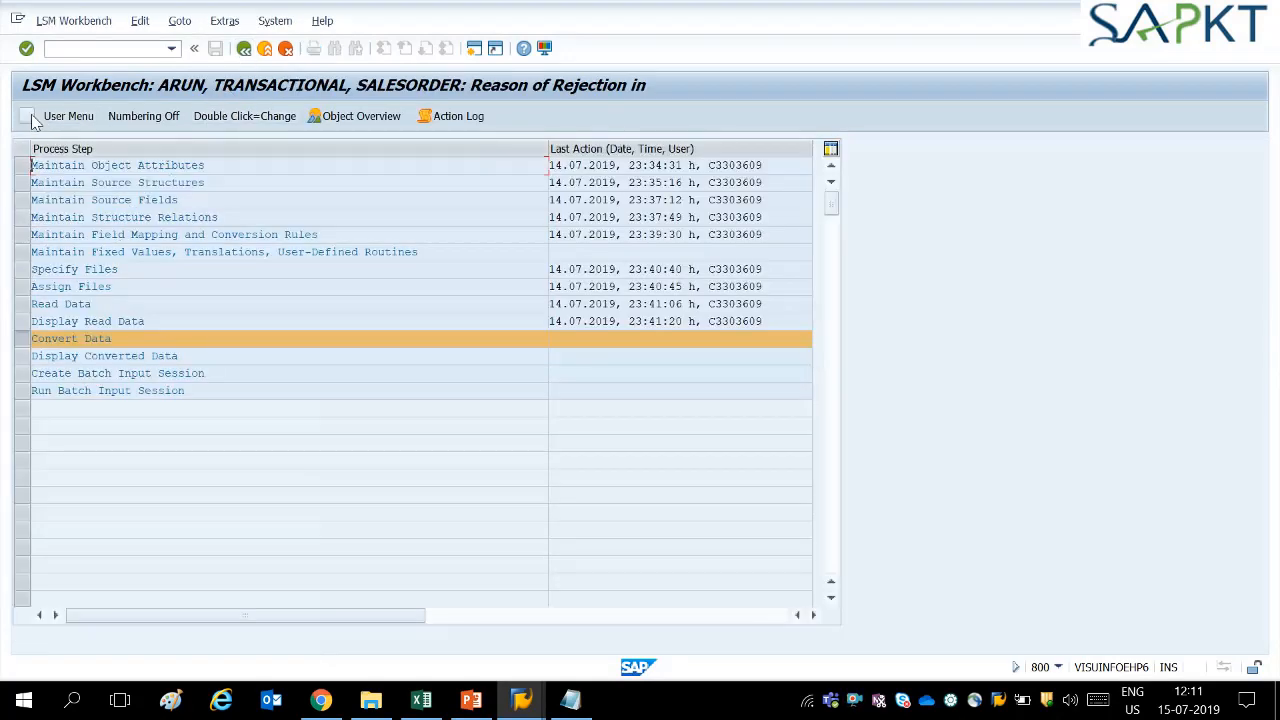
# Step: Run Convert Data for all imported transactions and return to the process steps
pyautogui.click(26, 116)
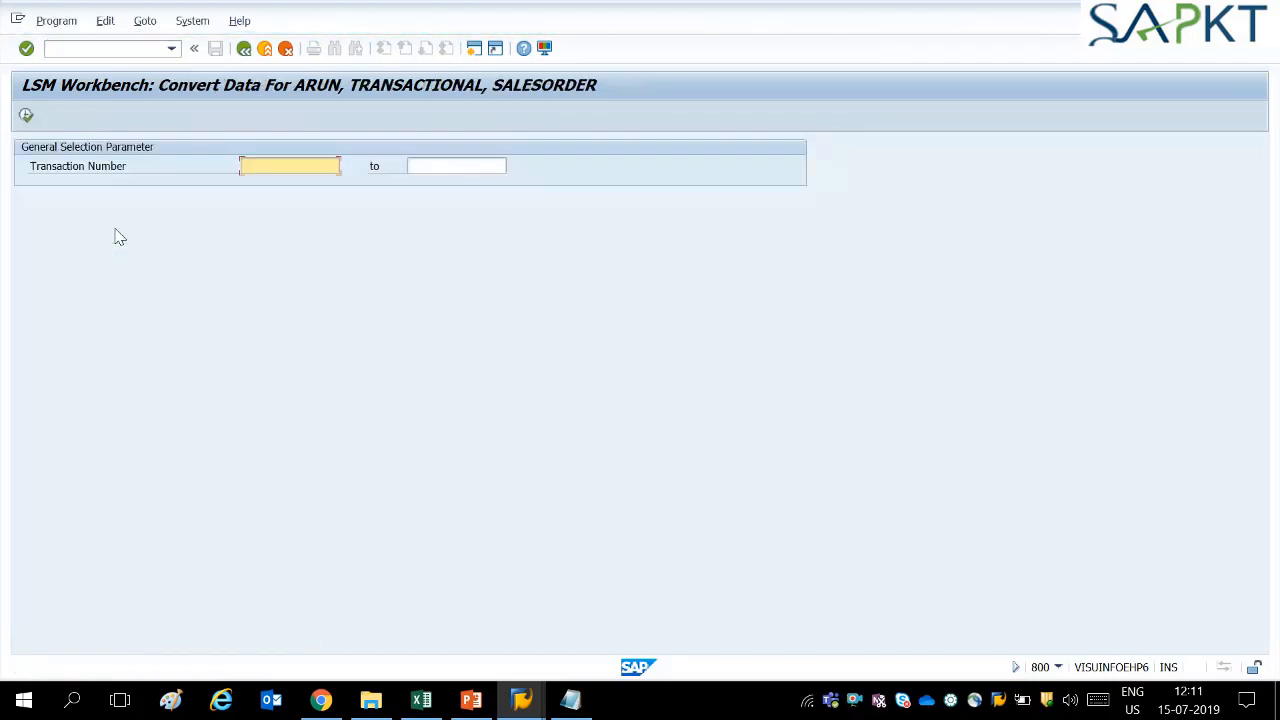
pyautogui.click(26, 115)
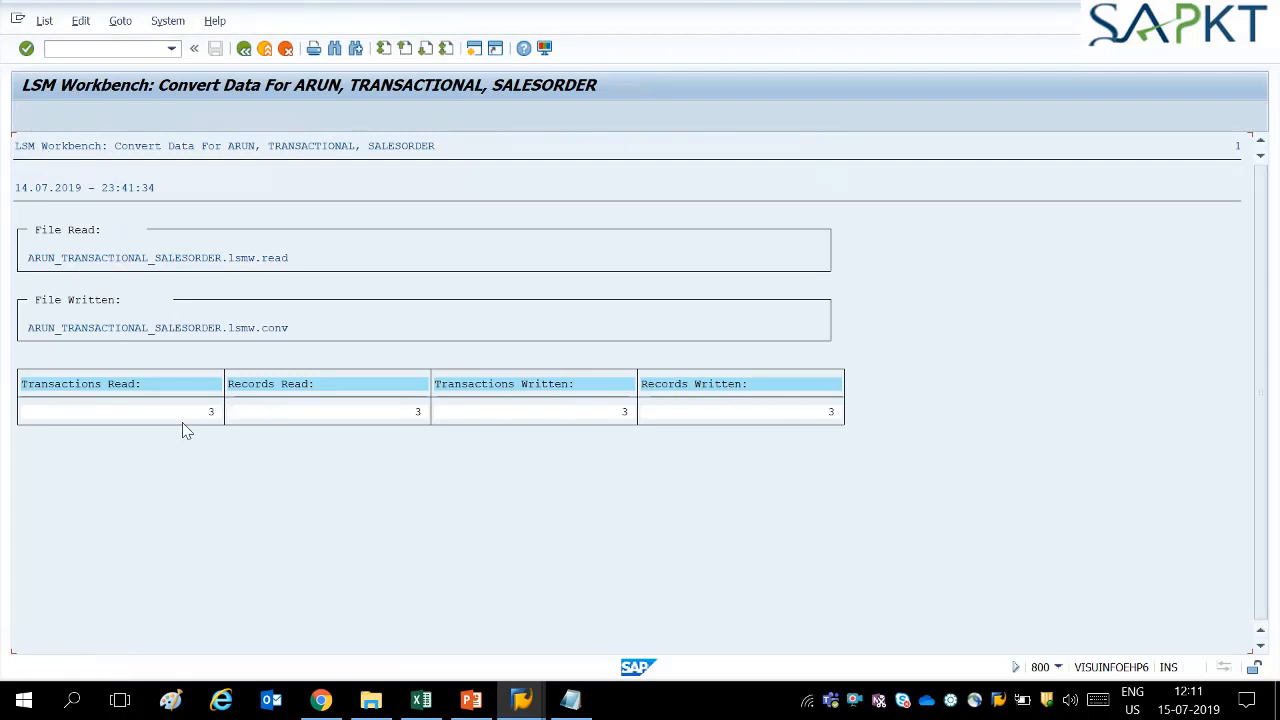
pyautogui.click(243, 49)
pyautogui.click(264, 50)
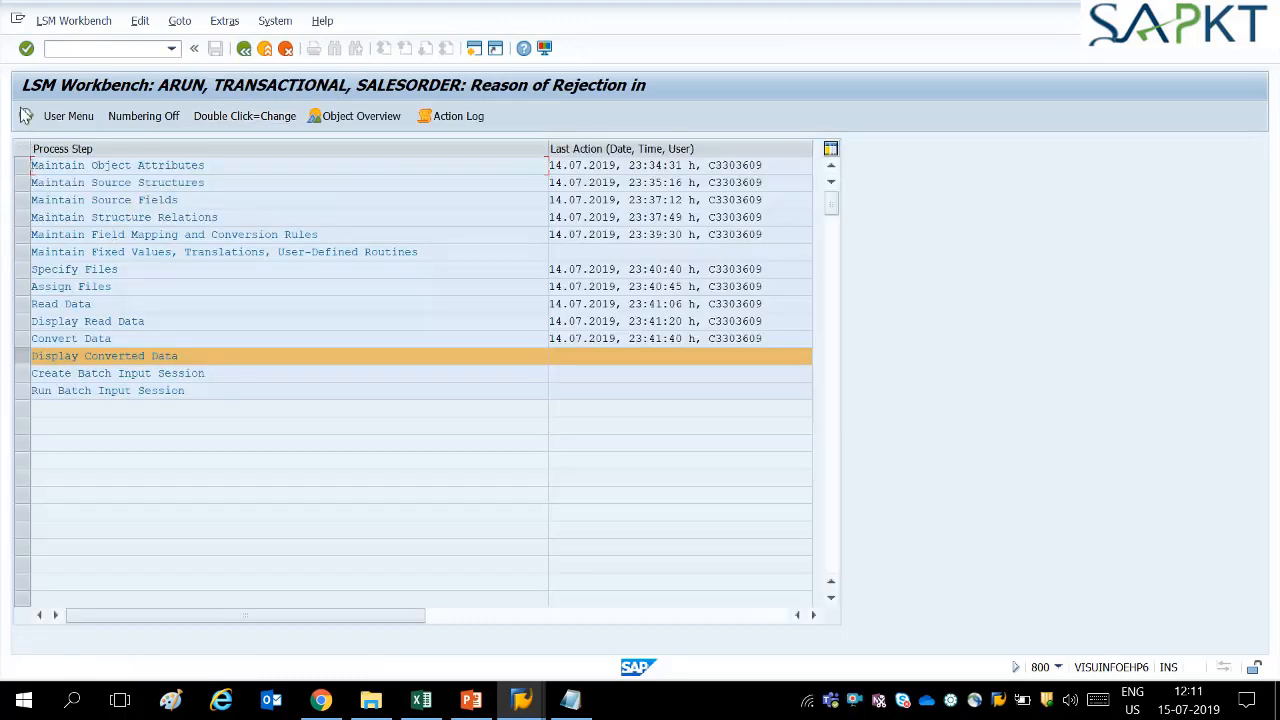
# Step: Display the converted data and examine the transaction code, sales document and rejection reason of the third record
pyautogui.click(27, 119)
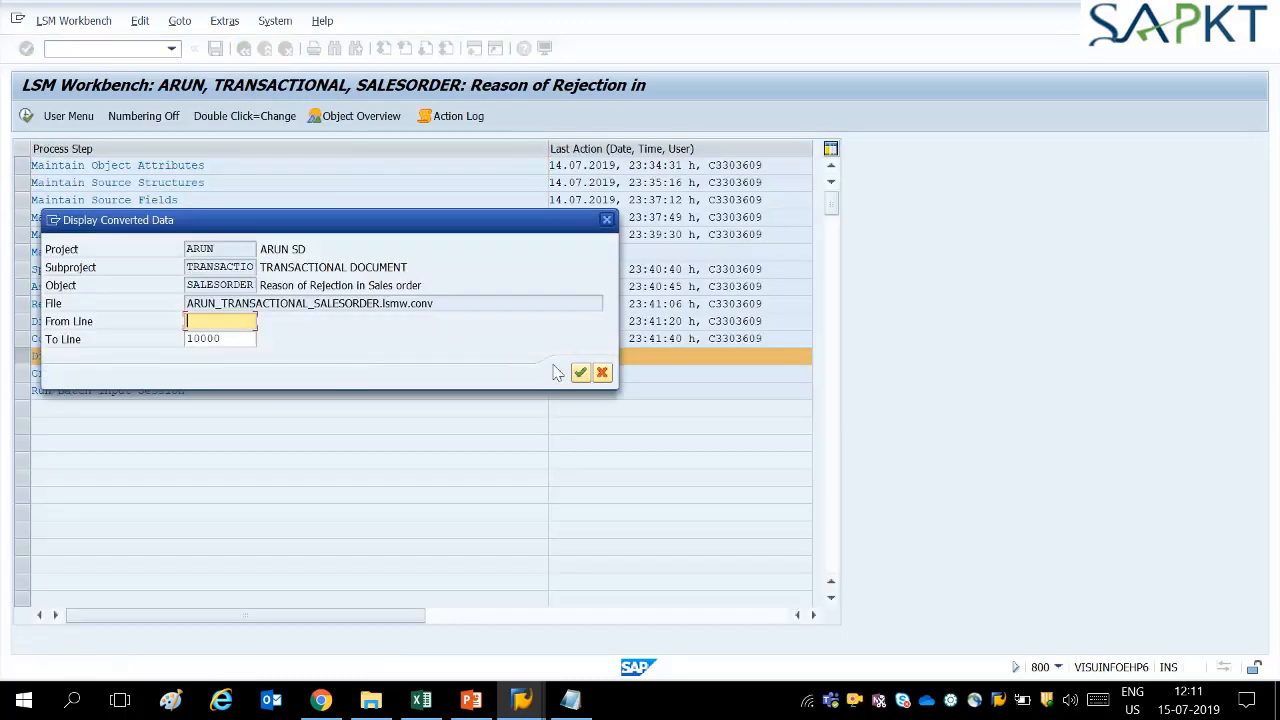
pyautogui.click(581, 372)
pyautogui.doubleClick(273, 223)
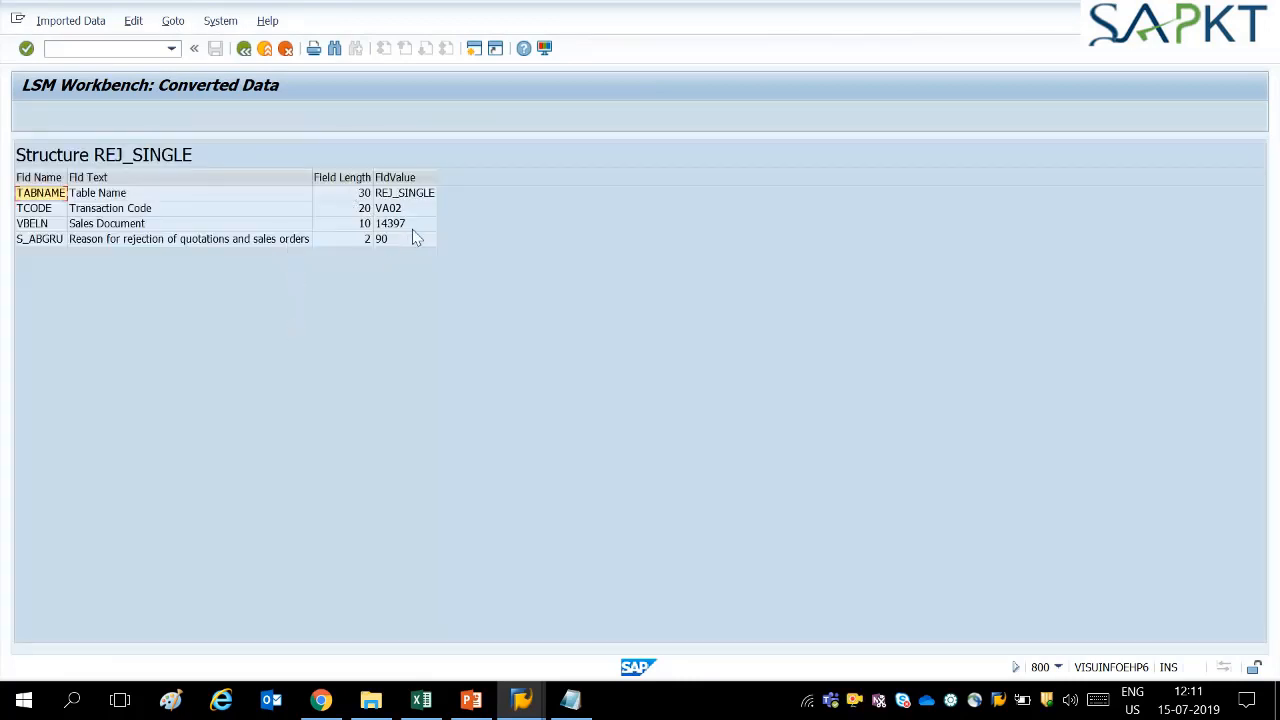
pyautogui.click(398, 209)
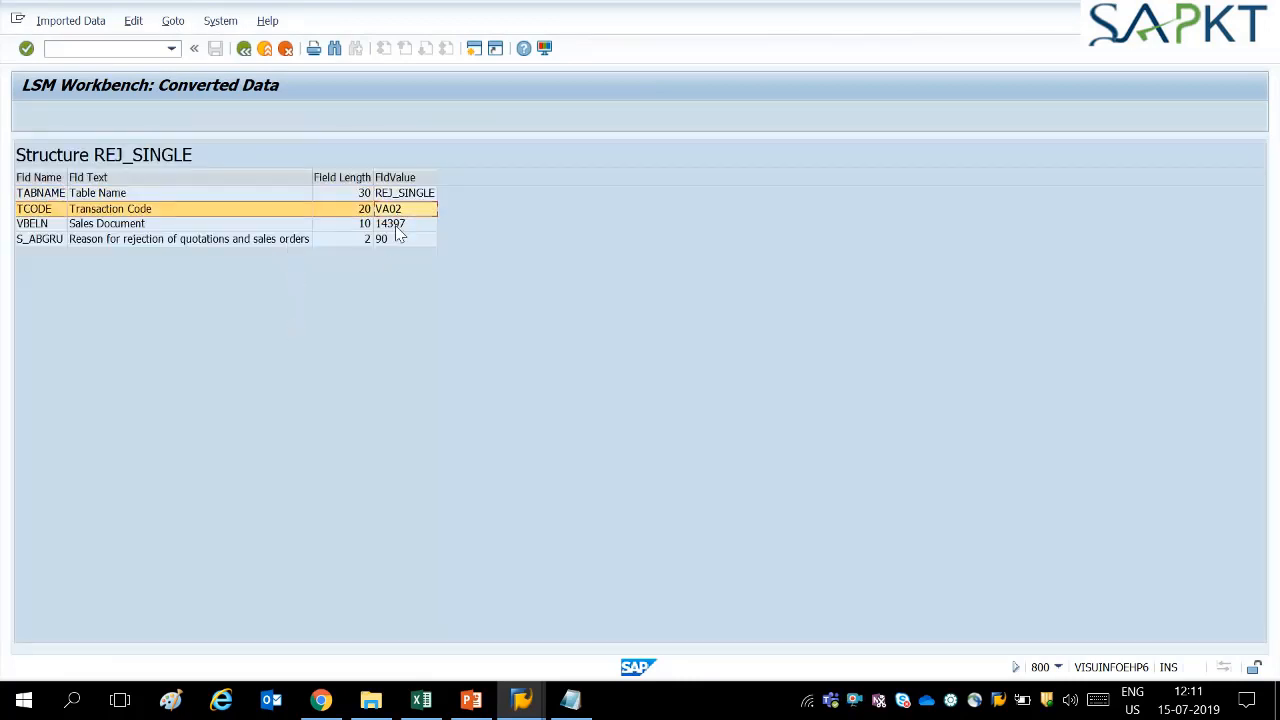
pyautogui.click(398, 224)
pyautogui.click(391, 239)
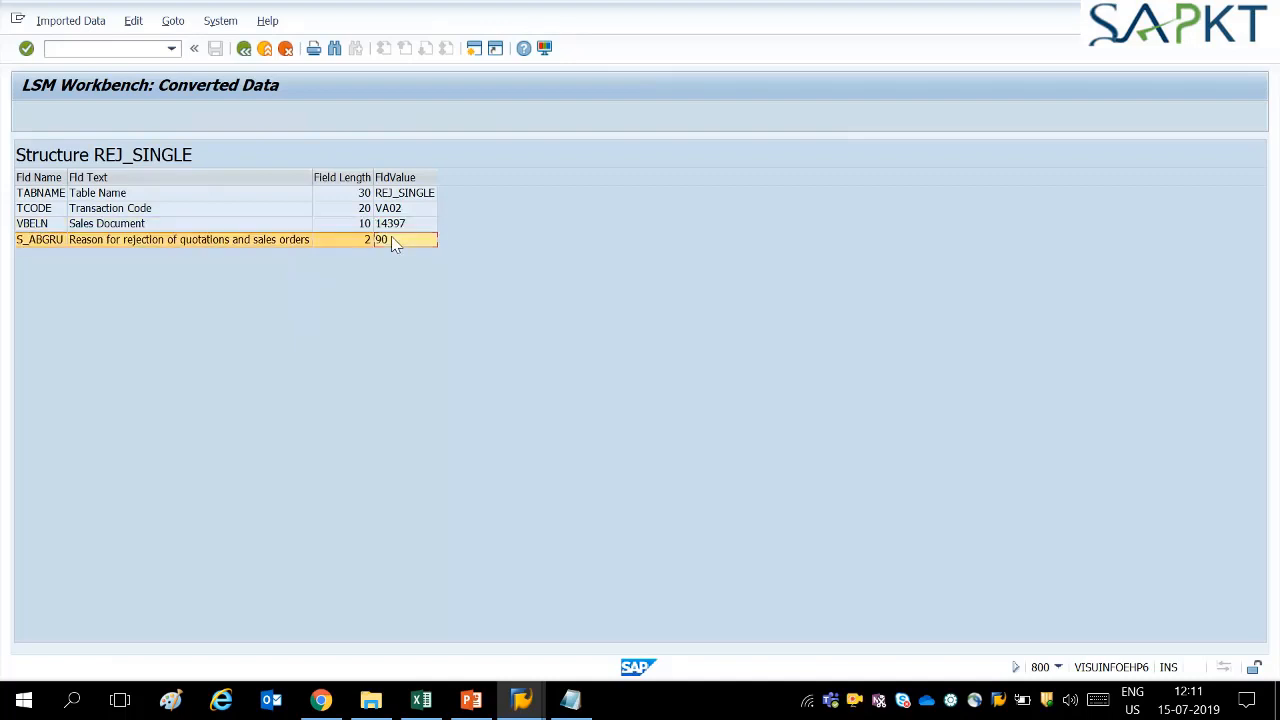
pyautogui.click(245, 52)
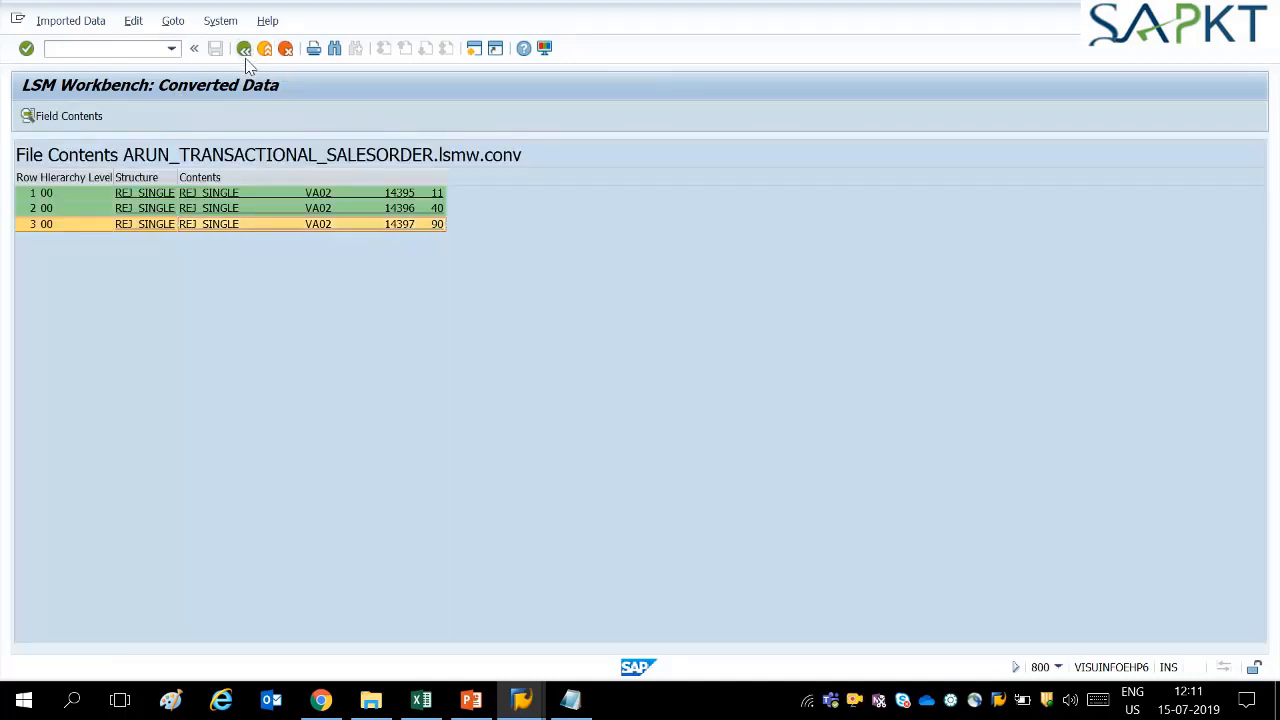
pyautogui.click(245, 52)
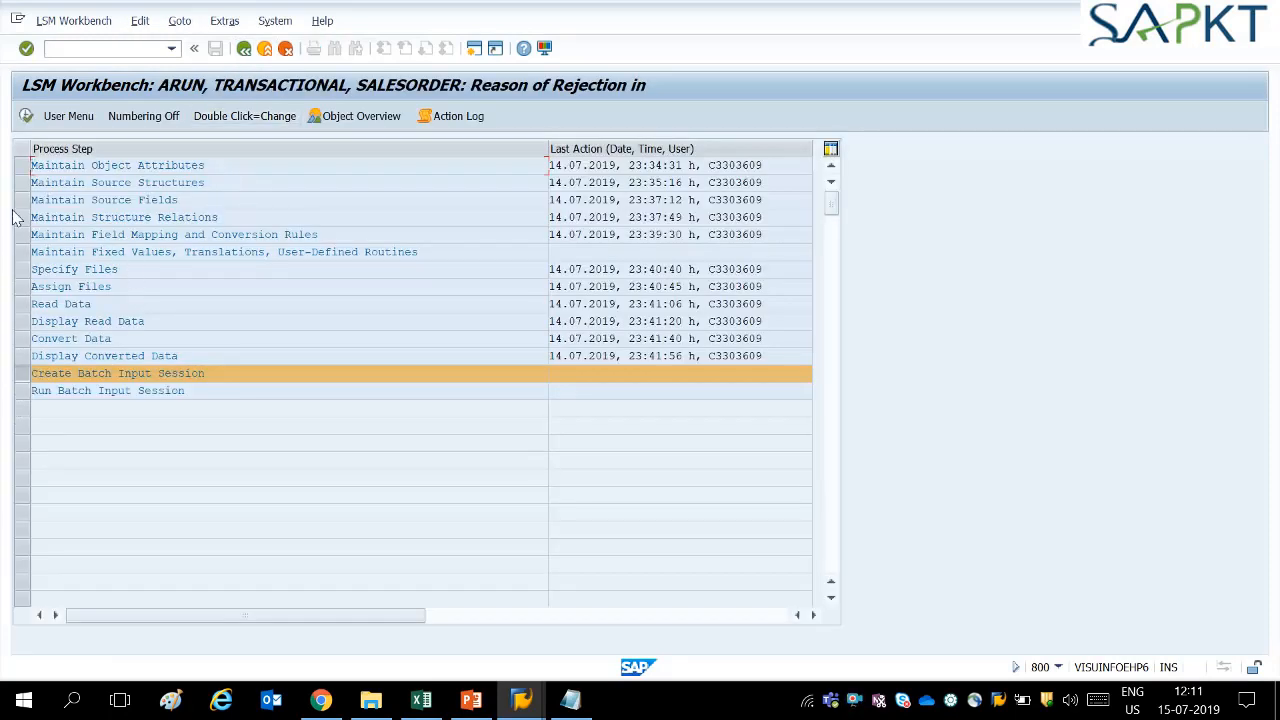
# Step: Generate the batch input folder SALESORDER from the converted data file
pyautogui.click(26, 116)
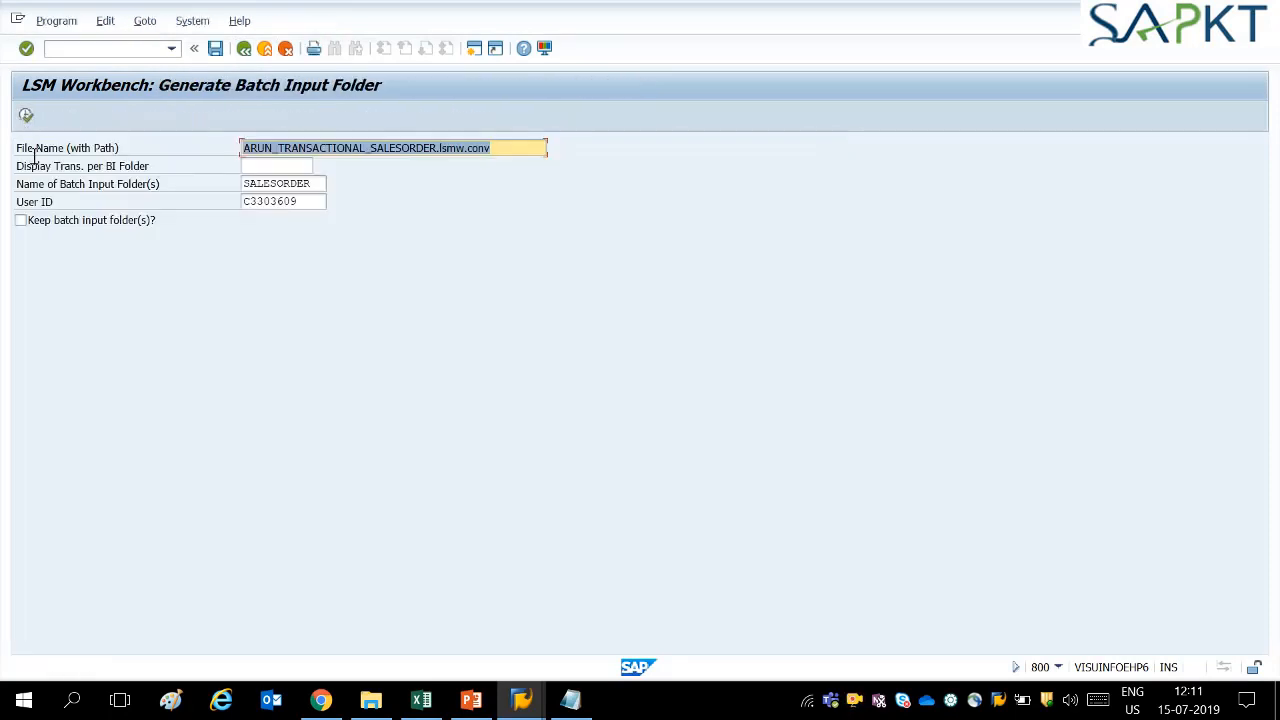
pyautogui.click(26, 117)
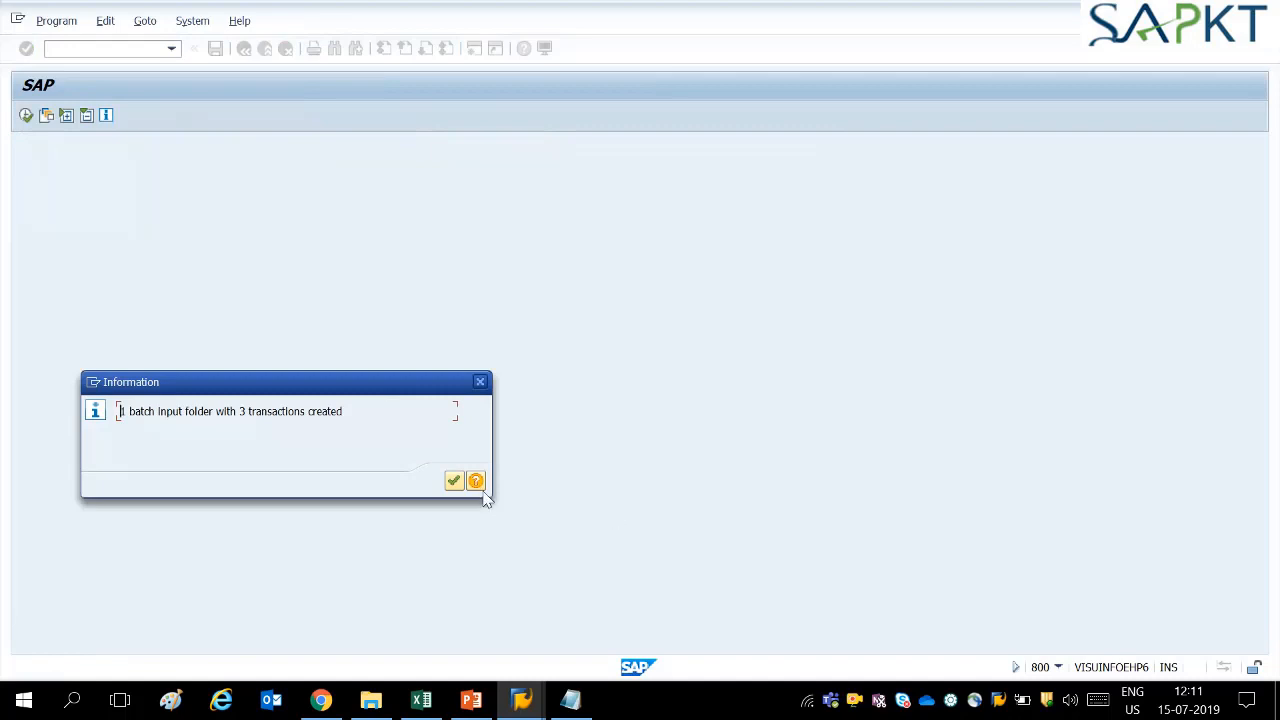
pyautogui.click(454, 481)
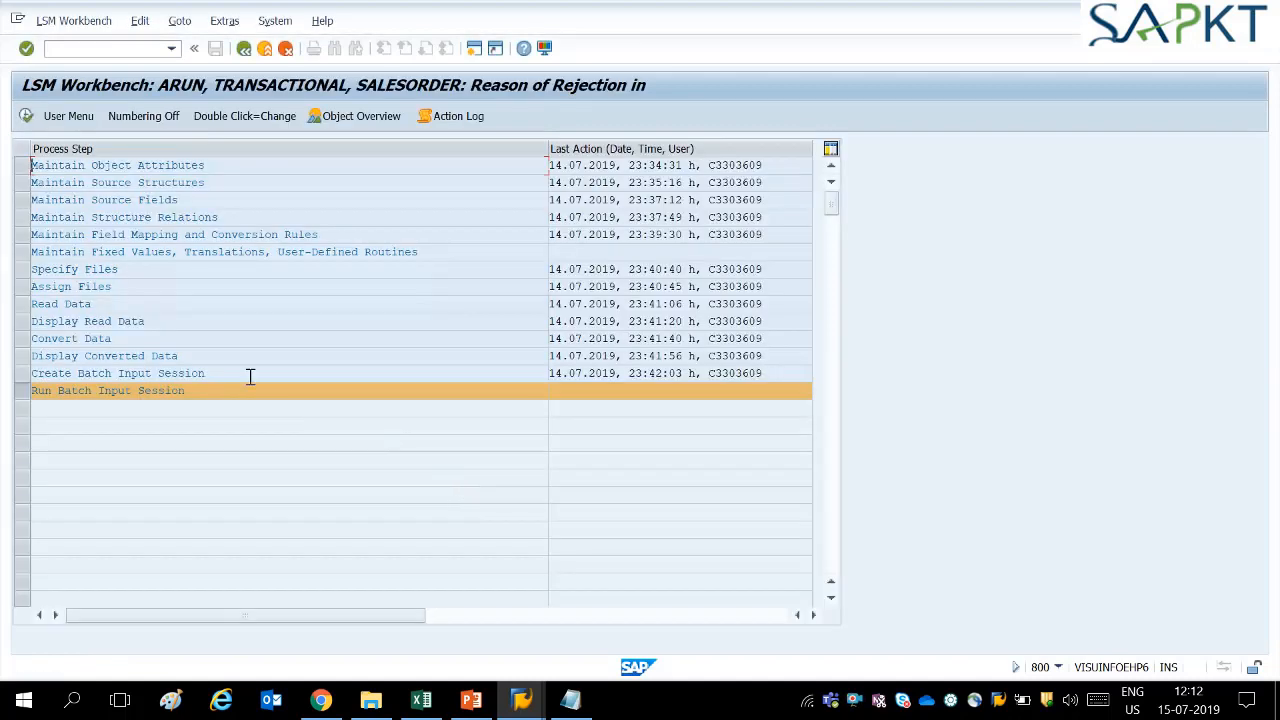
# Step: Open Run Batch Input Session and start processing session SALESORDER in the foreground with Expert mode enabled
pyautogui.click(27, 118)
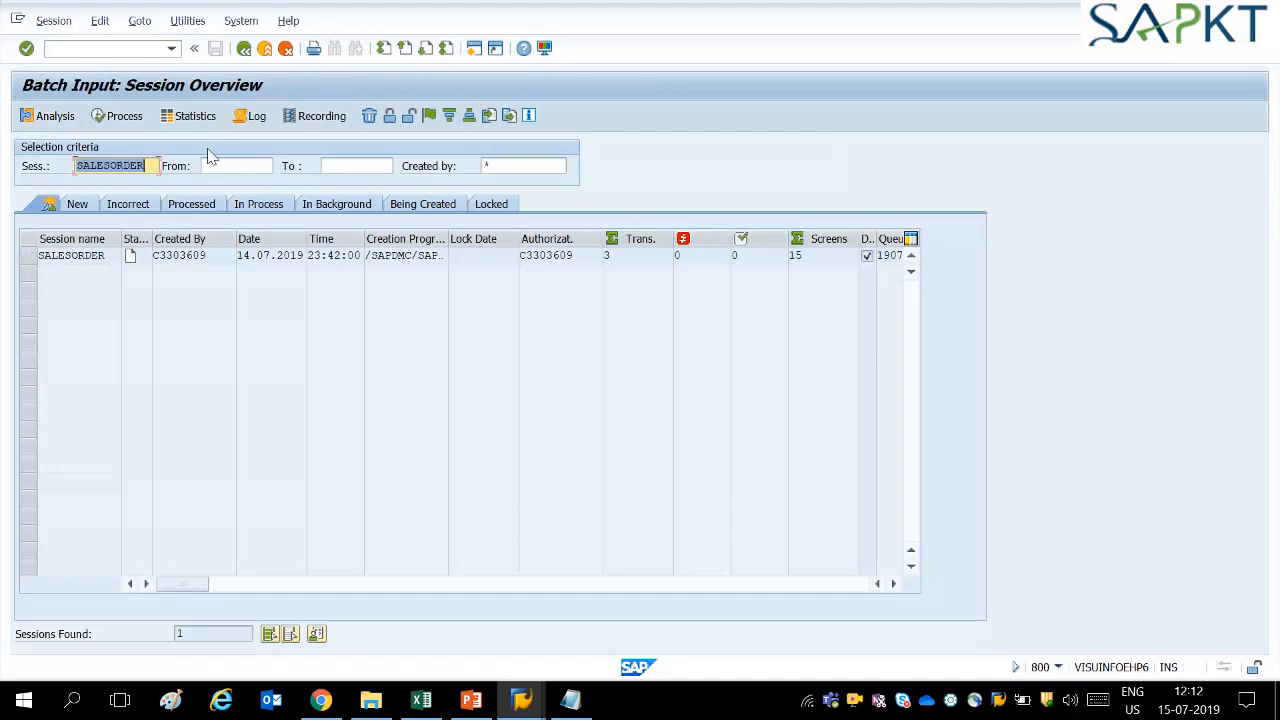
pyautogui.click(28, 257)
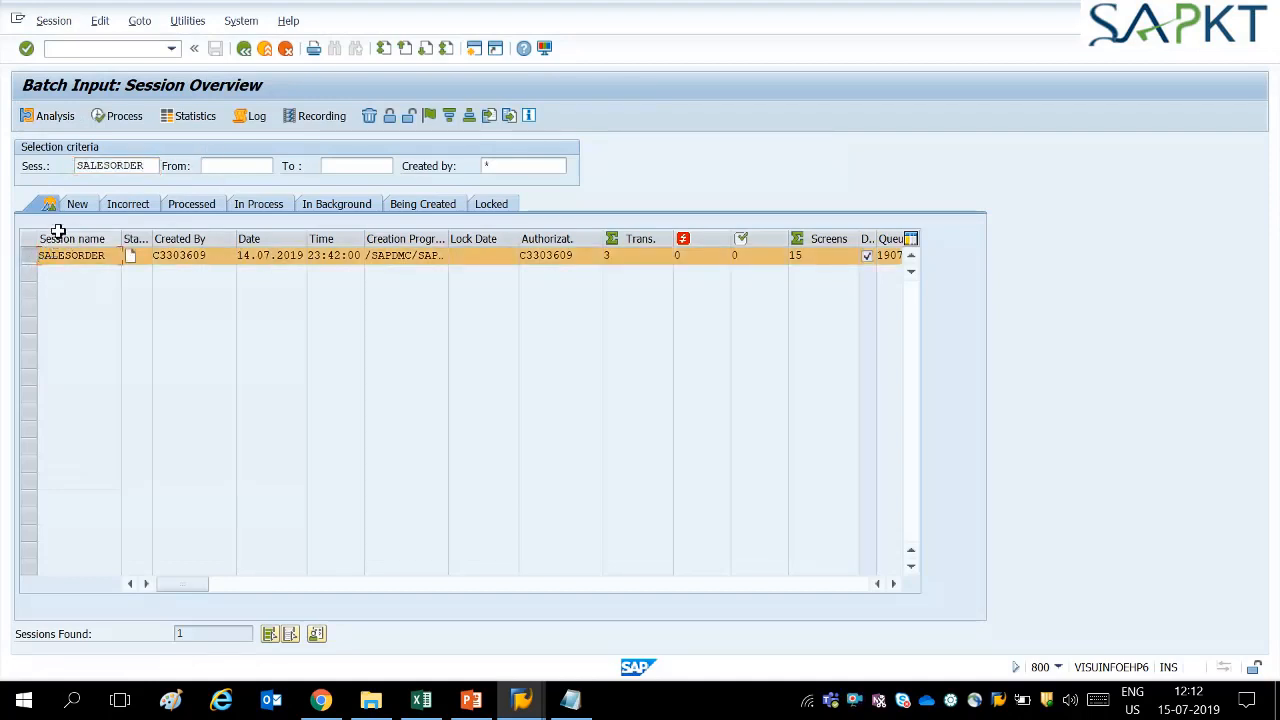
pyautogui.click(112, 117)
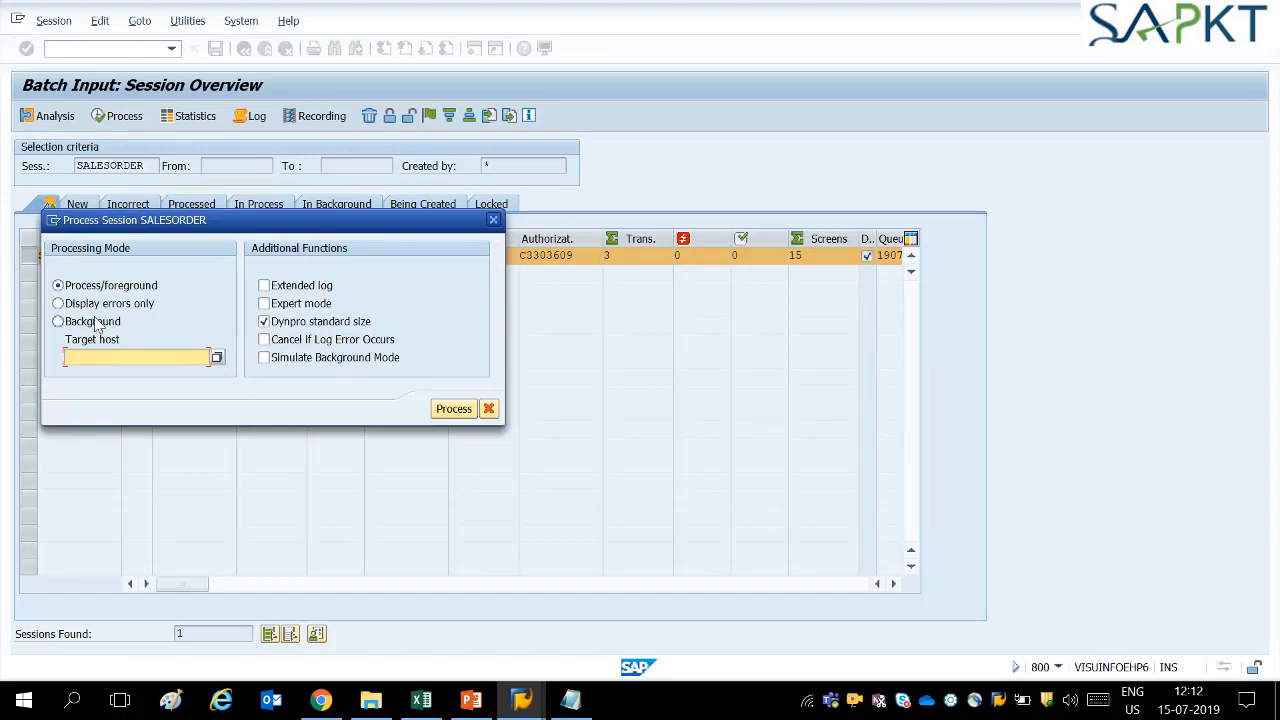
pyautogui.click(296, 305)
pyautogui.click(460, 411)
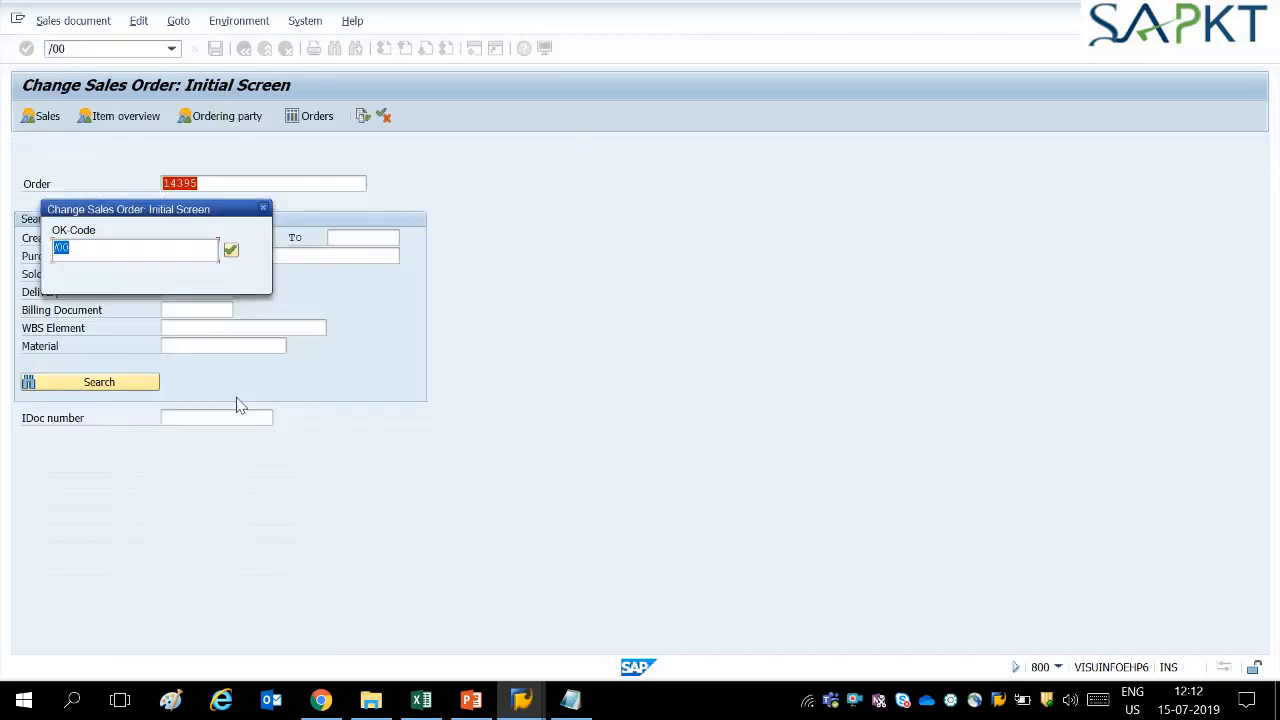
# Step: Process the first sales order's batch input screens to select all items, apply rejection reason 11 and save the order
pyautogui.moveTo(193, 218); pyautogui.dragTo(479, 372)
pyautogui.click(522, 406)
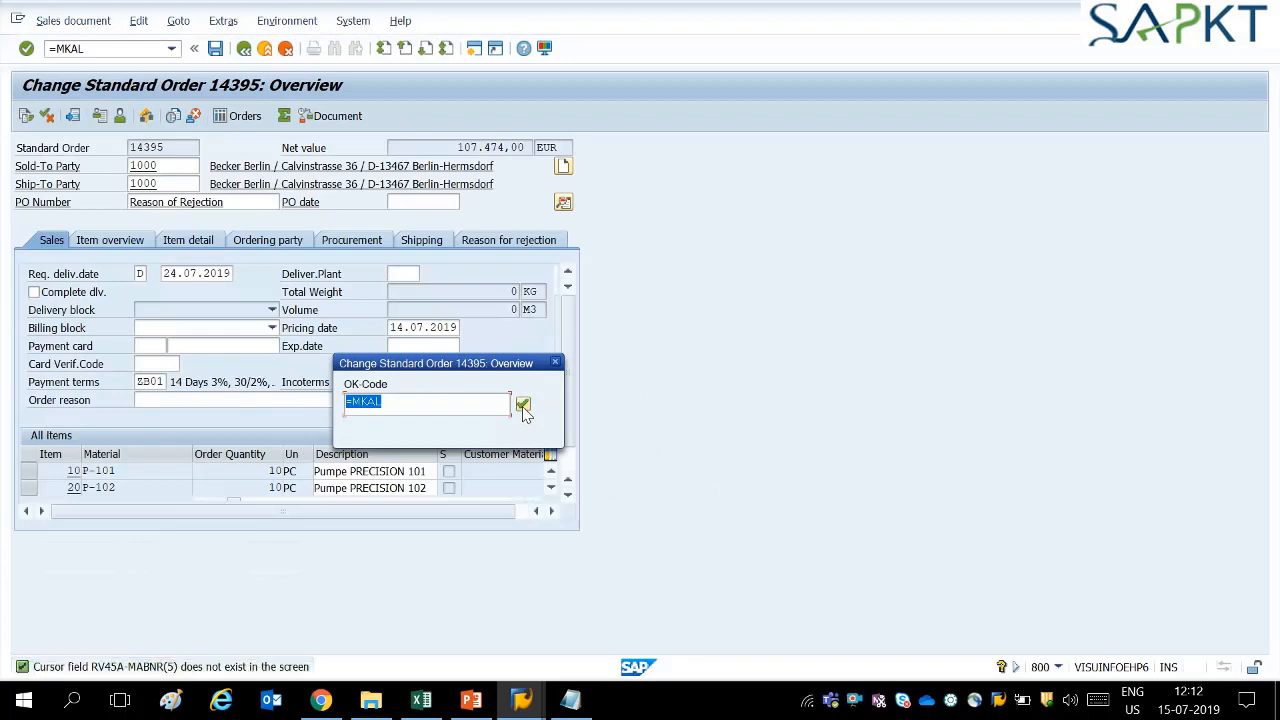
pyautogui.click(523, 405)
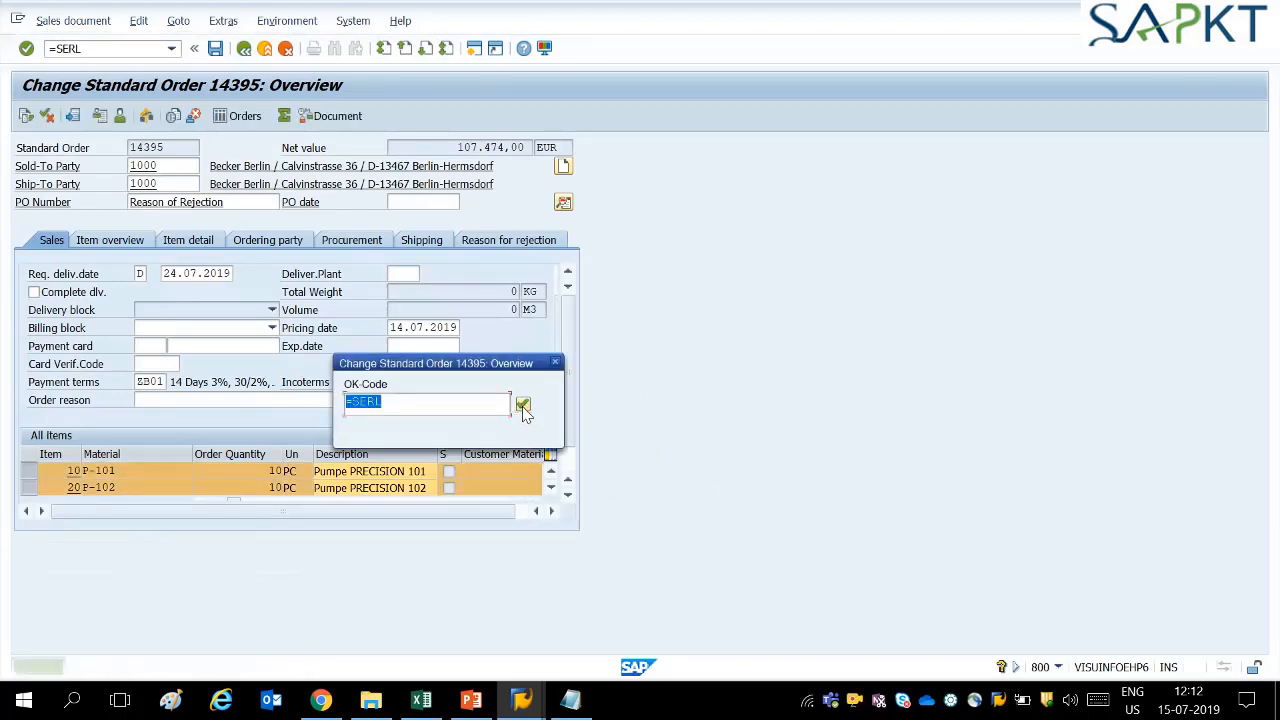
pyautogui.click(523, 405)
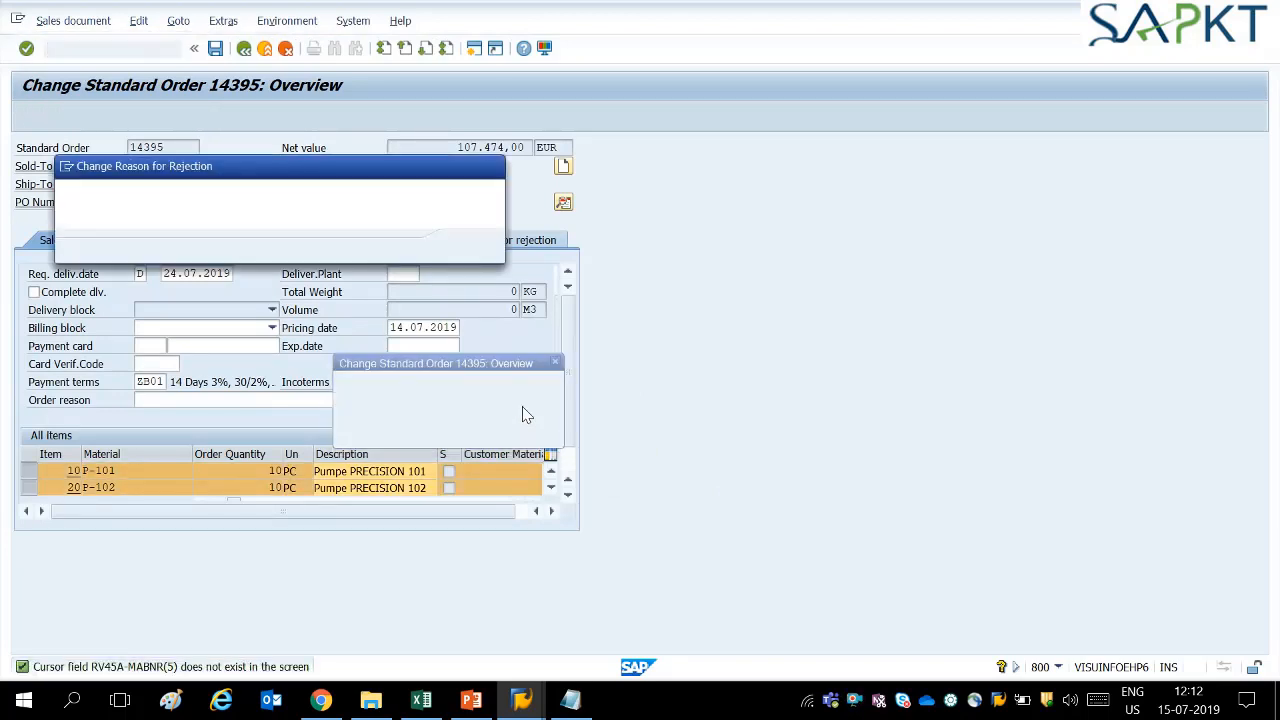
pyautogui.click(523, 405)
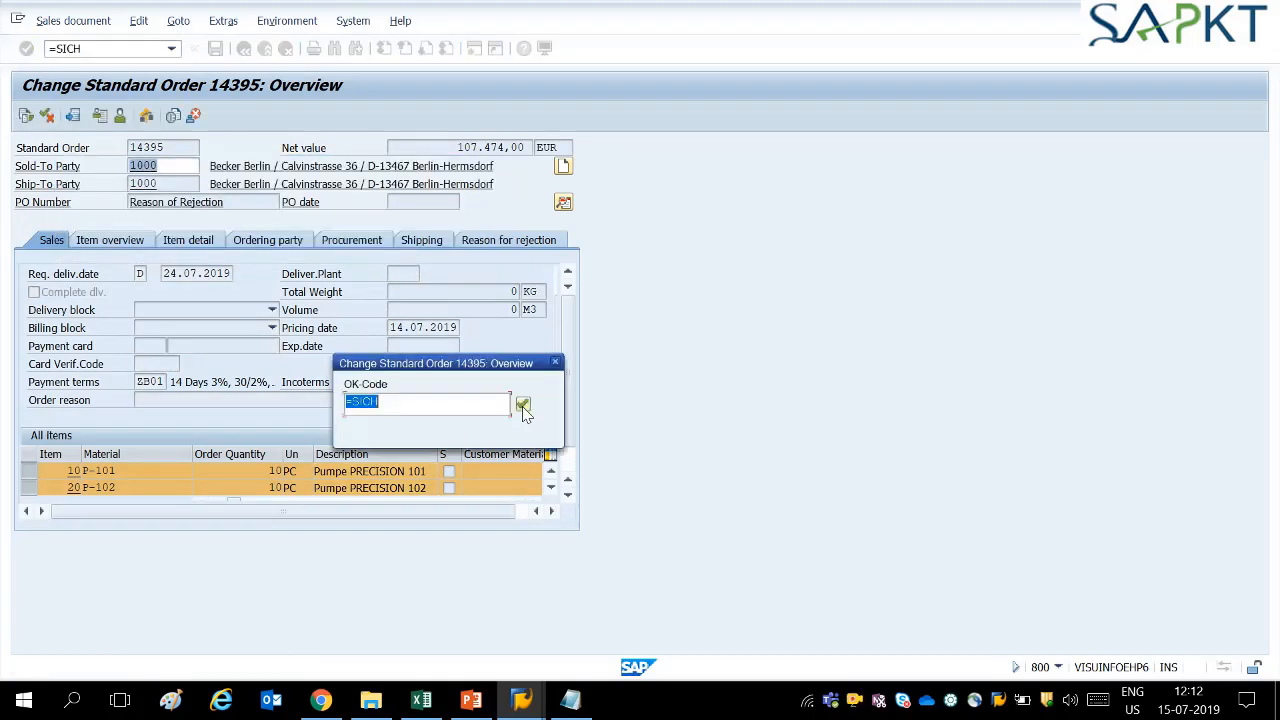
pyautogui.click(523, 405)
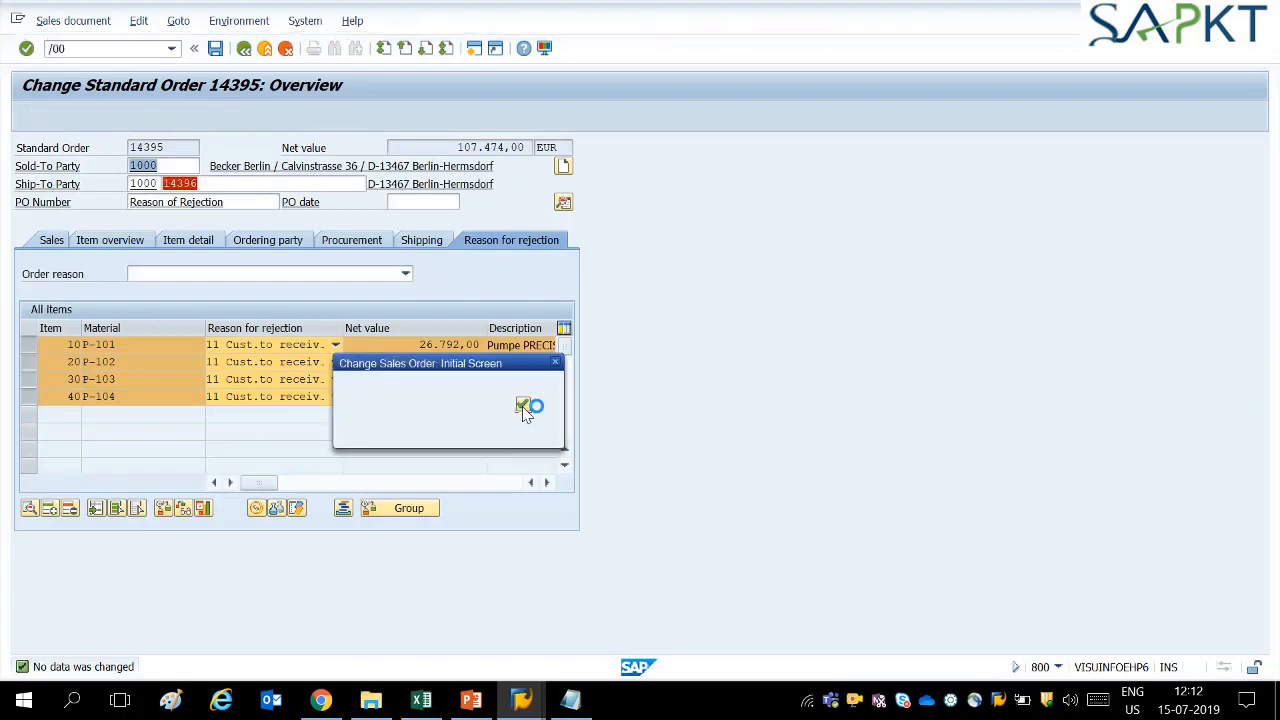
# Step: Process the second sales order's batch input screens to apply rejection reason 40 to all items, then save, acknowledging the incomplete document
pyautogui.click(523, 405)
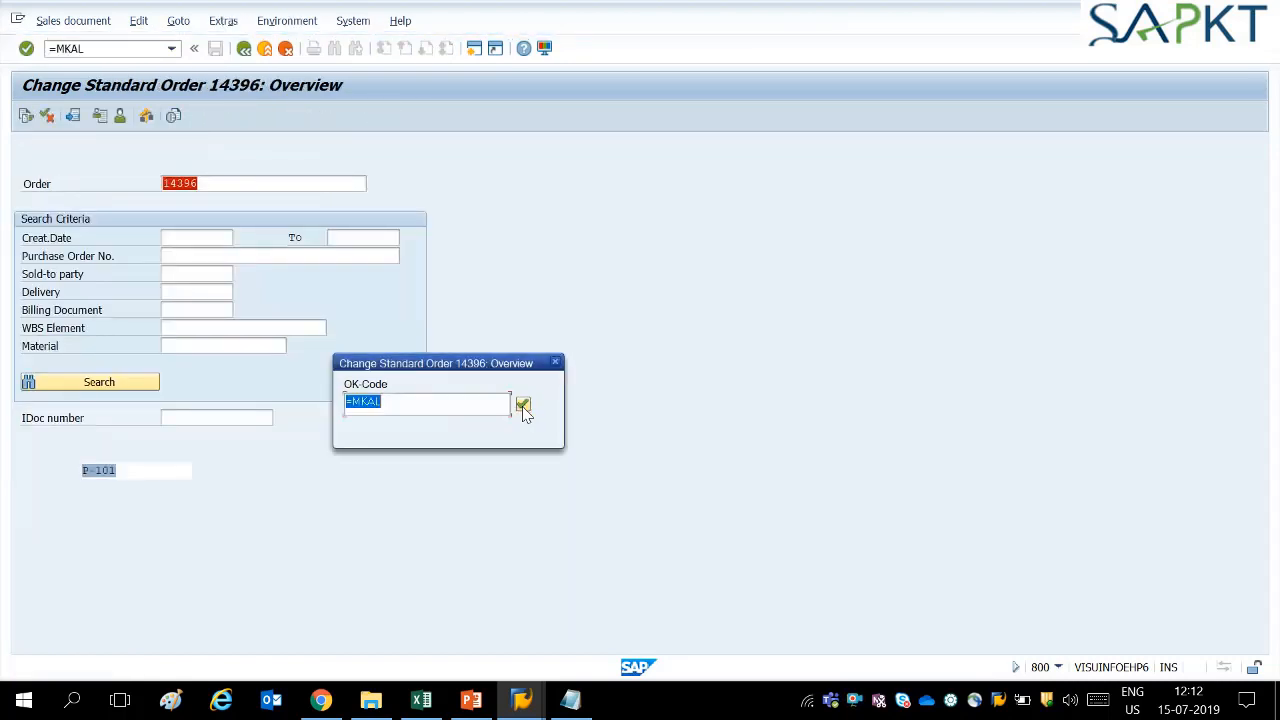
pyautogui.click(523, 405)
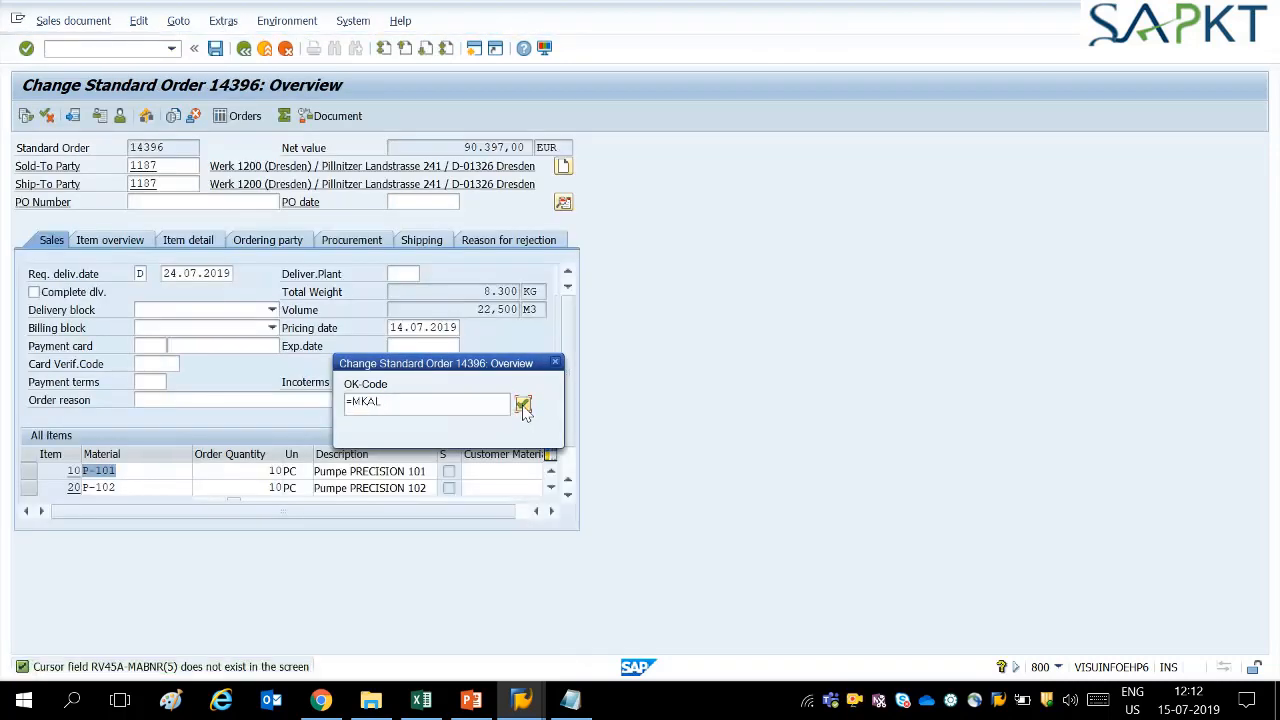
pyautogui.click(523, 405)
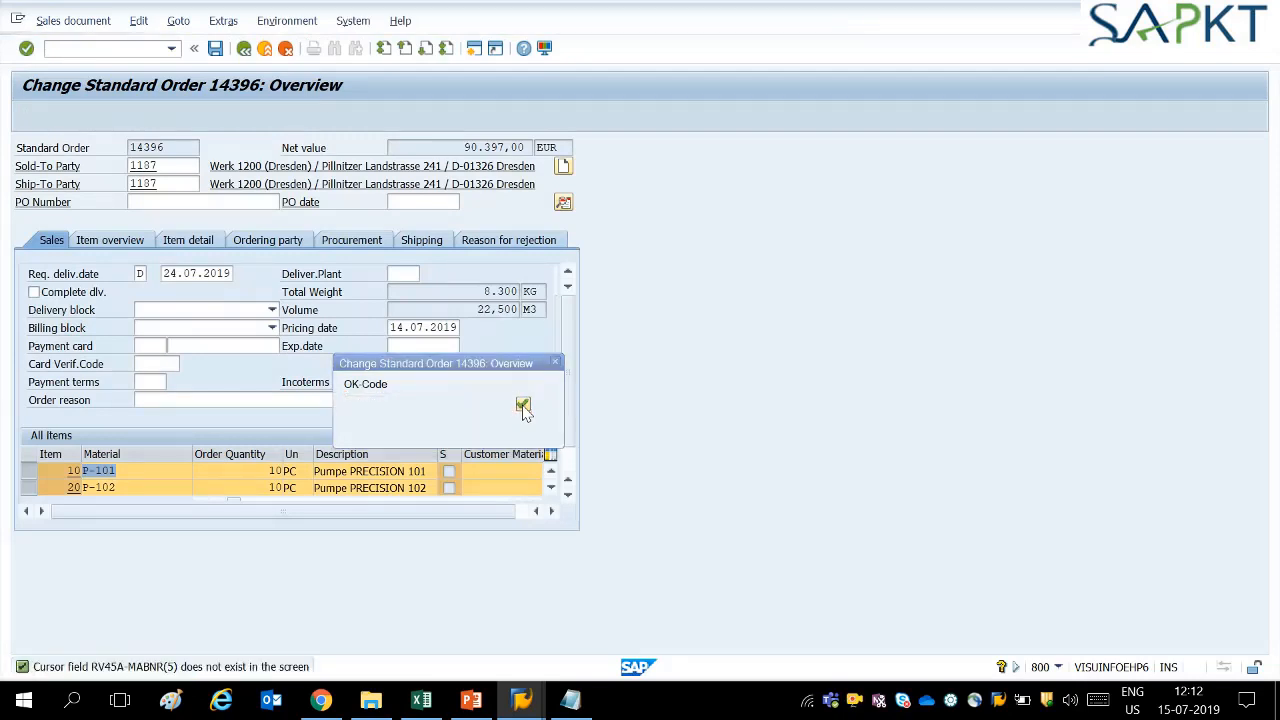
pyautogui.click(523, 405)
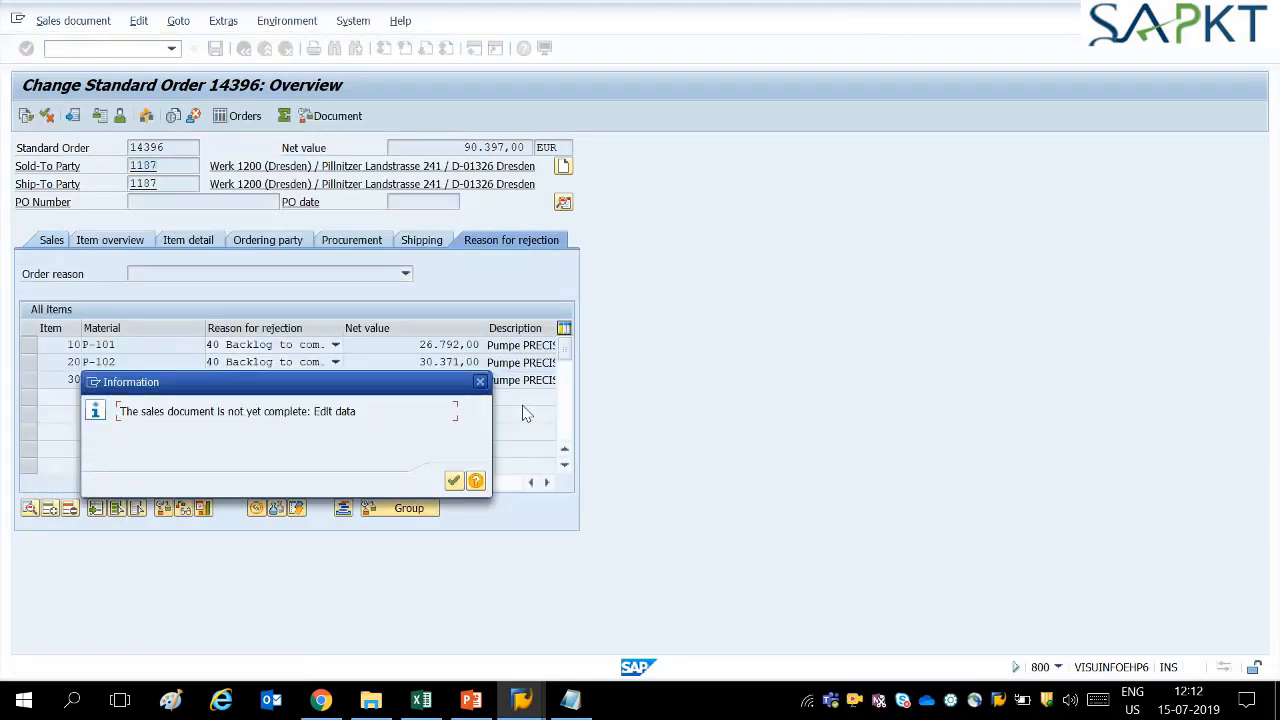
pyautogui.click(455, 481)
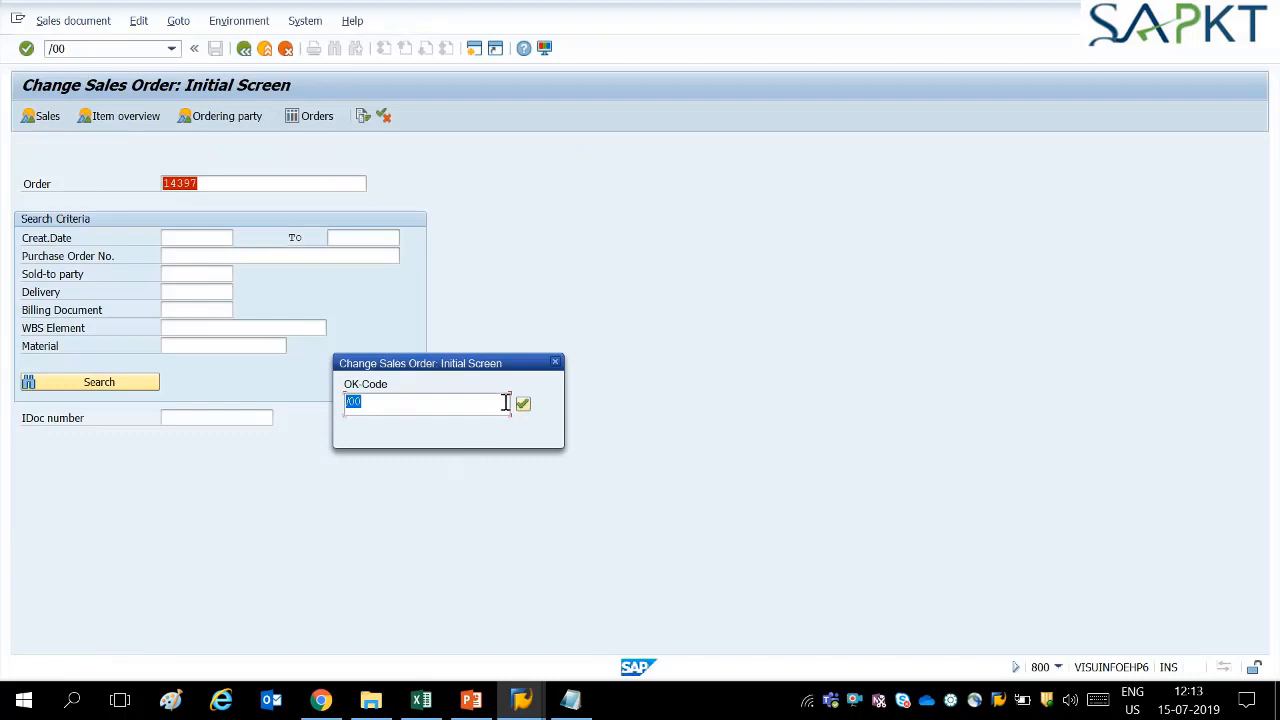
# Step: Process the third sales order's screens to apply rejection reason 90 to all items, save it and exit batch input
pyautogui.click(522, 405)
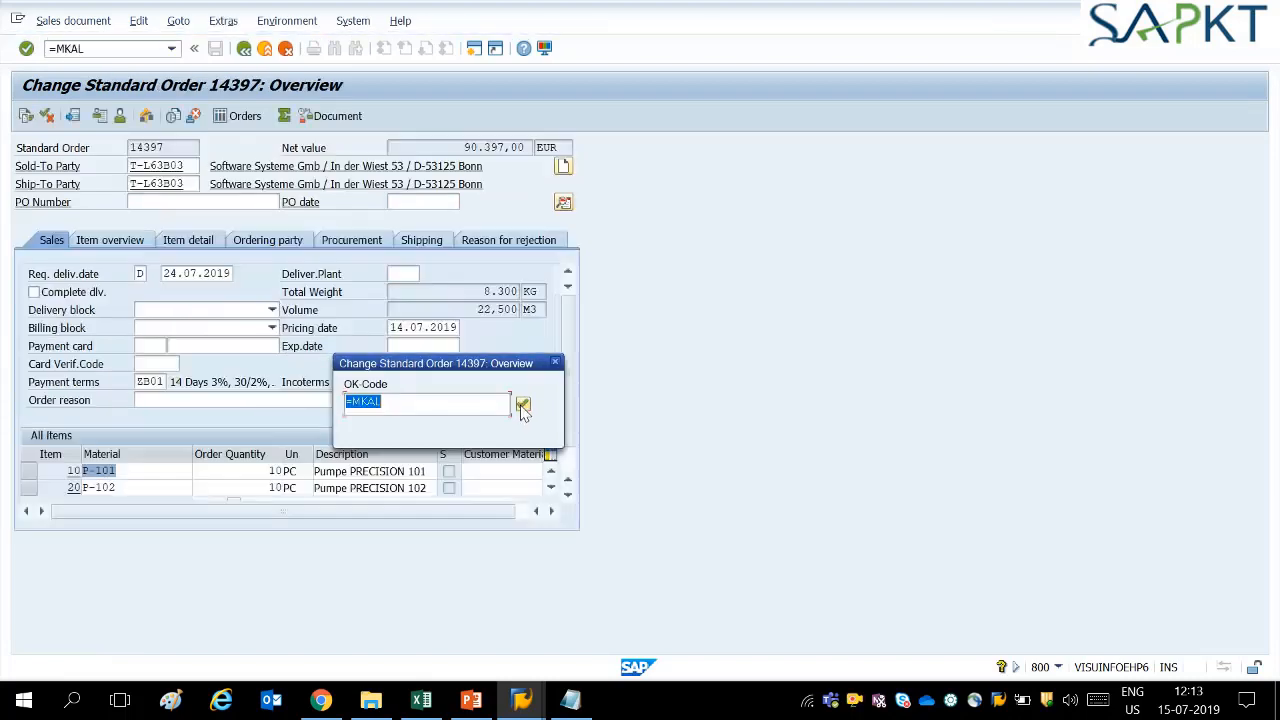
pyautogui.click(522, 405)
pyautogui.click(522, 405)
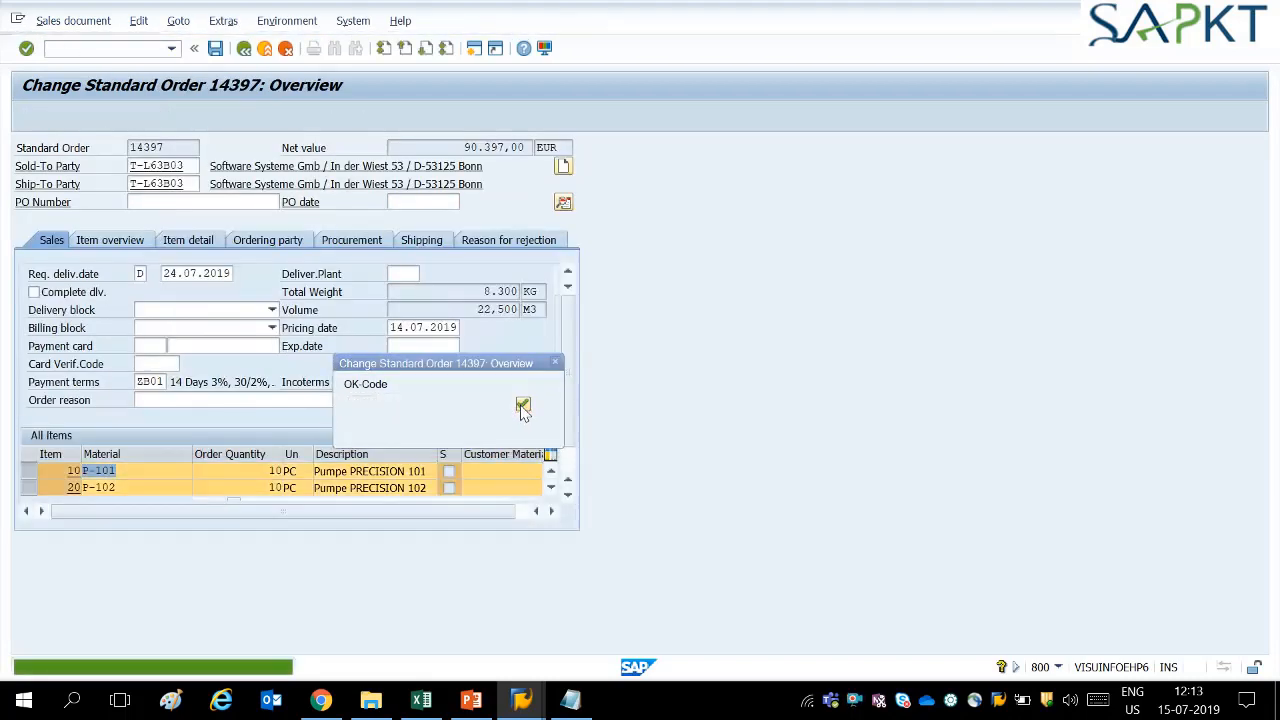
pyautogui.click(522, 405)
pyautogui.click(522, 405)
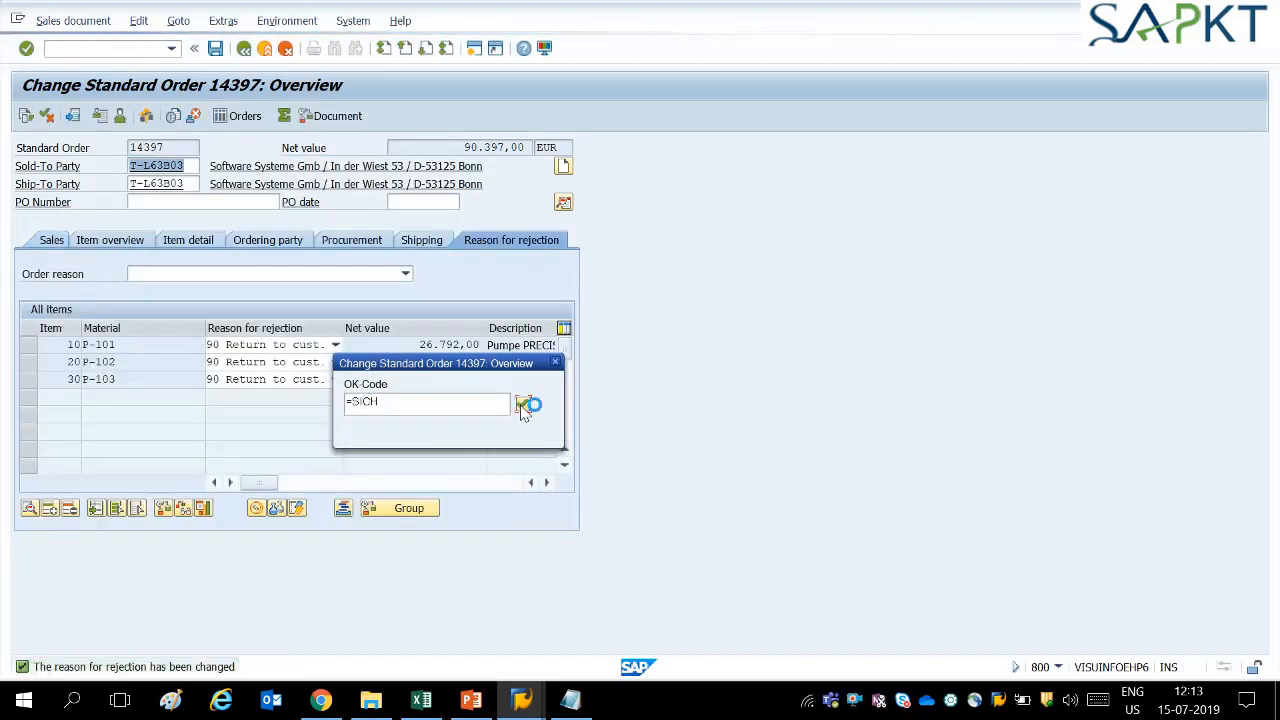
pyautogui.click(522, 405)
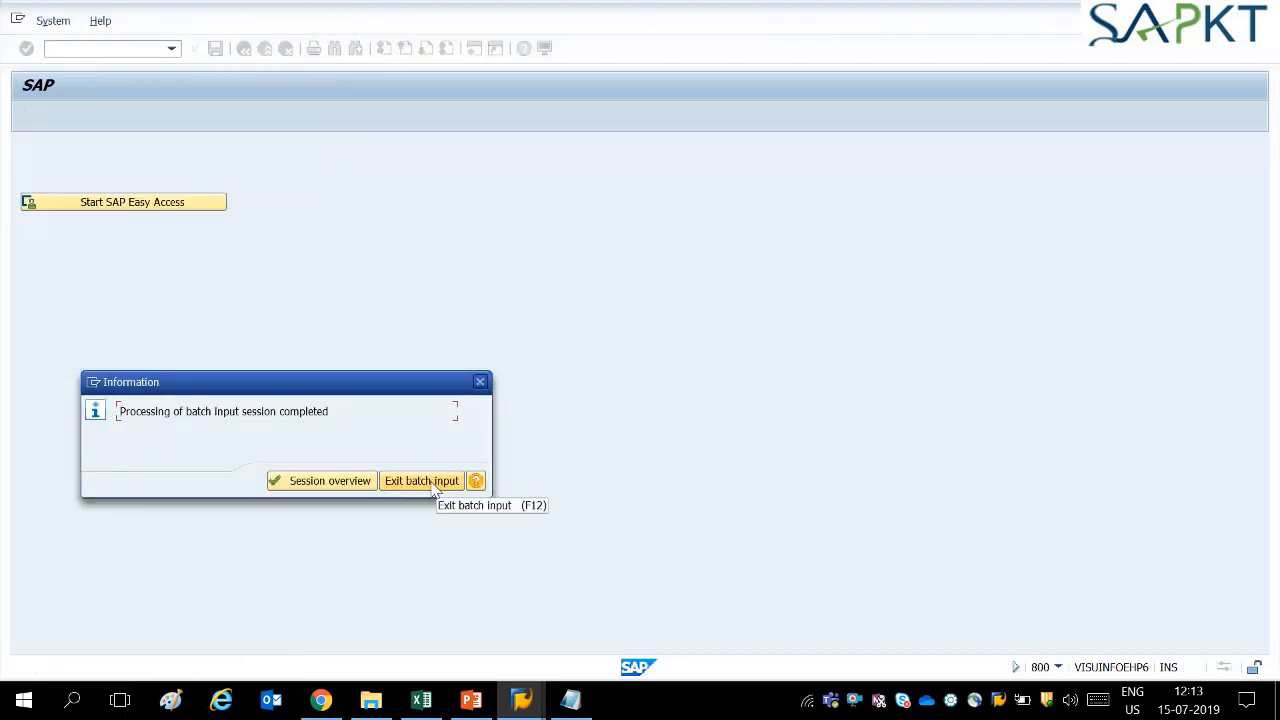
pyautogui.click(433, 484)
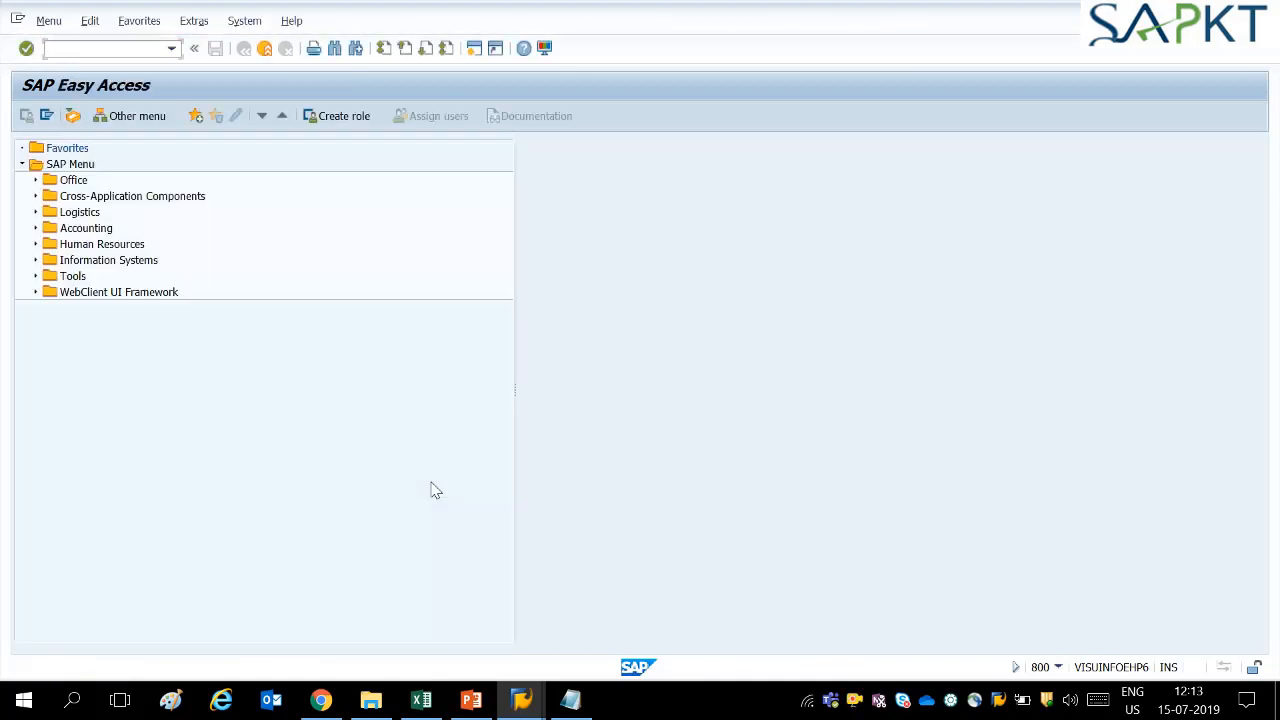
# Step: Switch to Reason of Rejection.xlsx in Excel and copy the second sales order's number from the Multiple line items one Rej sheet
pyautogui.click(421, 699)
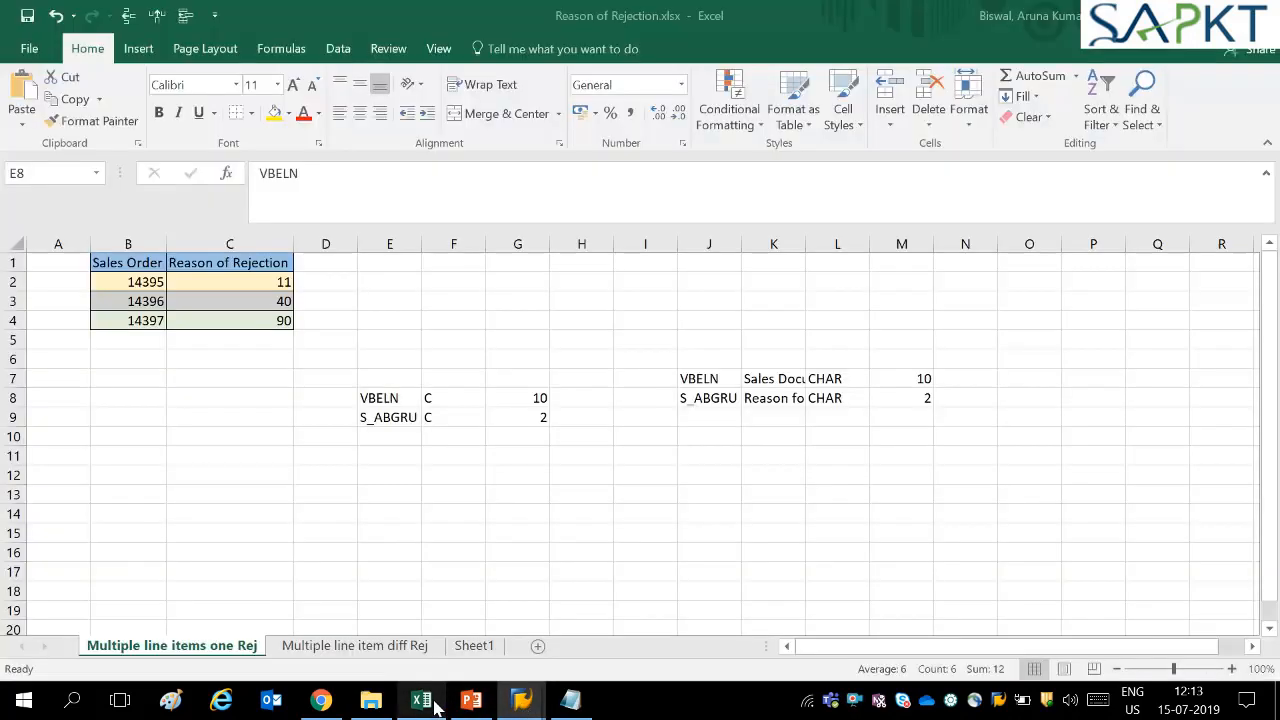
pyautogui.click(240, 482)
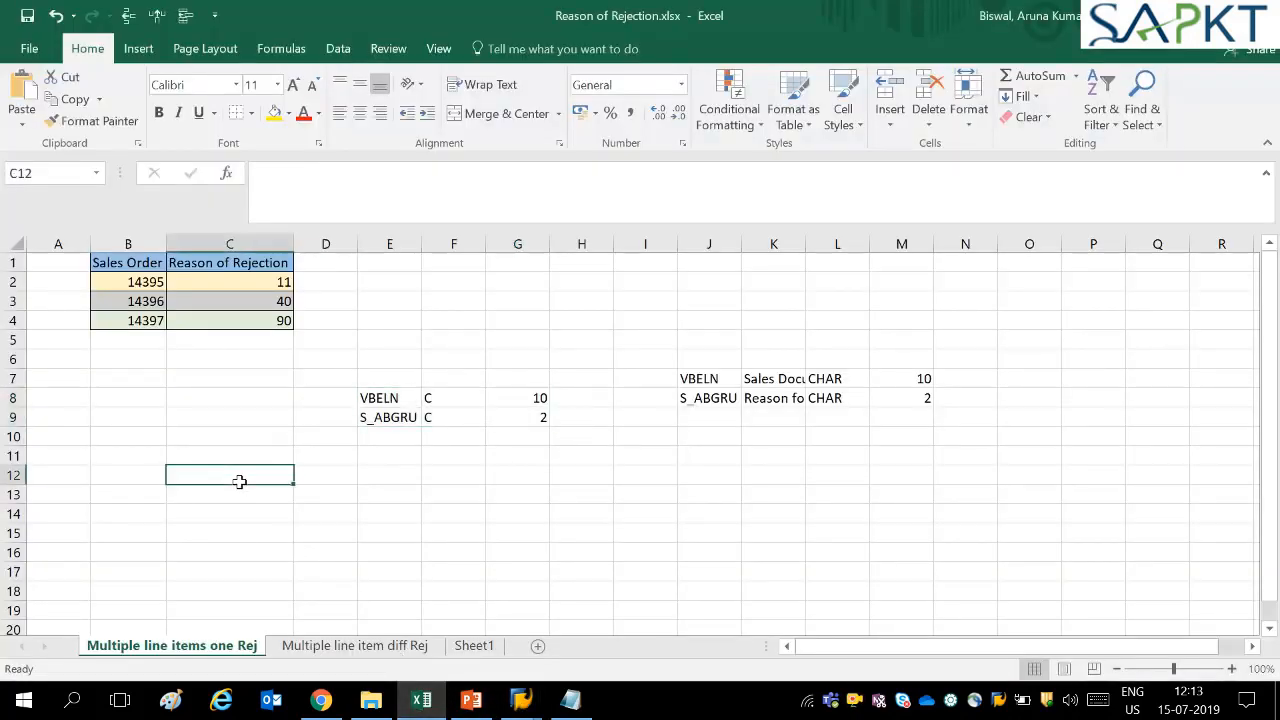
pyautogui.click(143, 282)
pyautogui.click(157, 307)
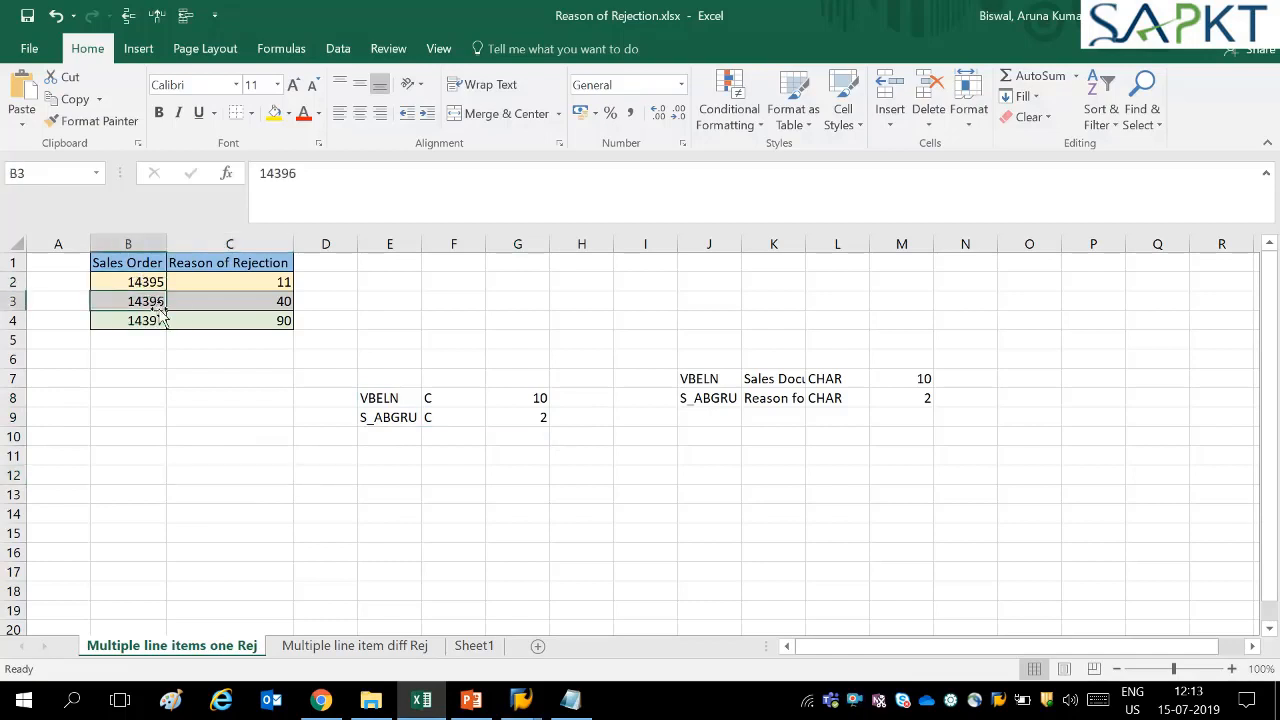
pyautogui.hotkey('ctrl', 'c')
# Step: Switch to SAP, open the second sales order in Change Sales Order and display its items' reasons for rejection
pyautogui.moveTo(522, 700)
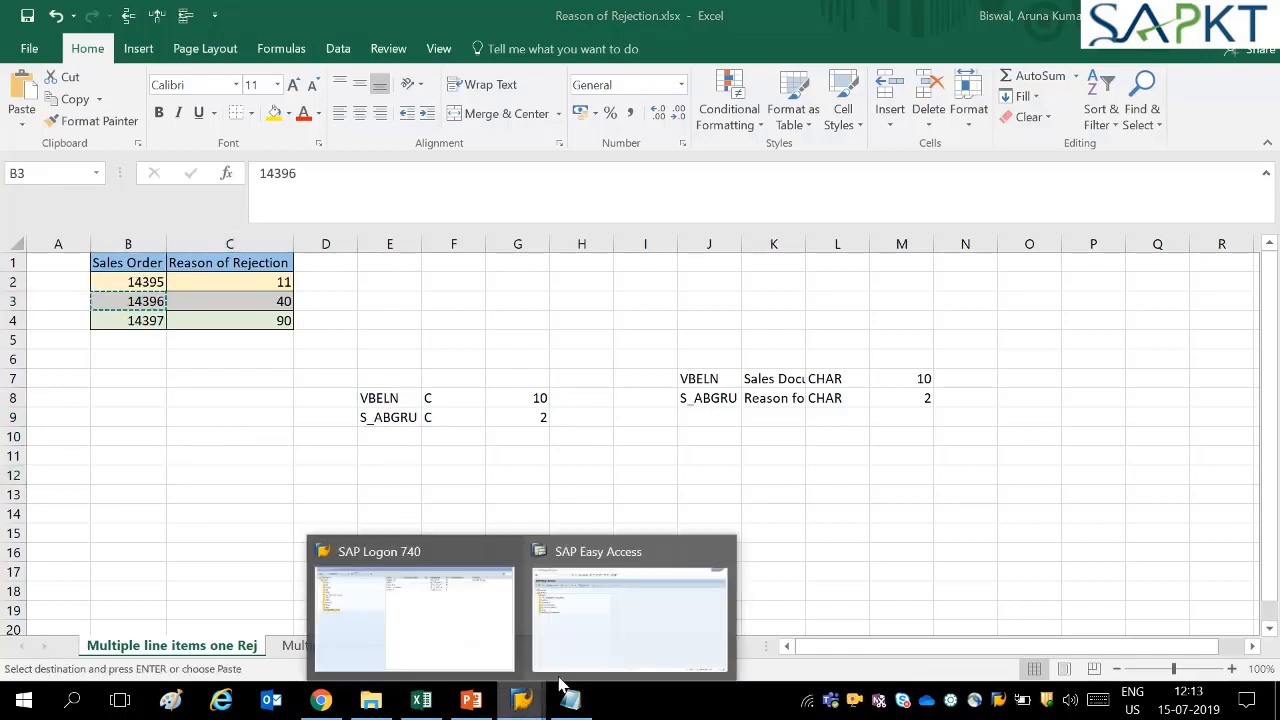
pyautogui.click(447, 550)
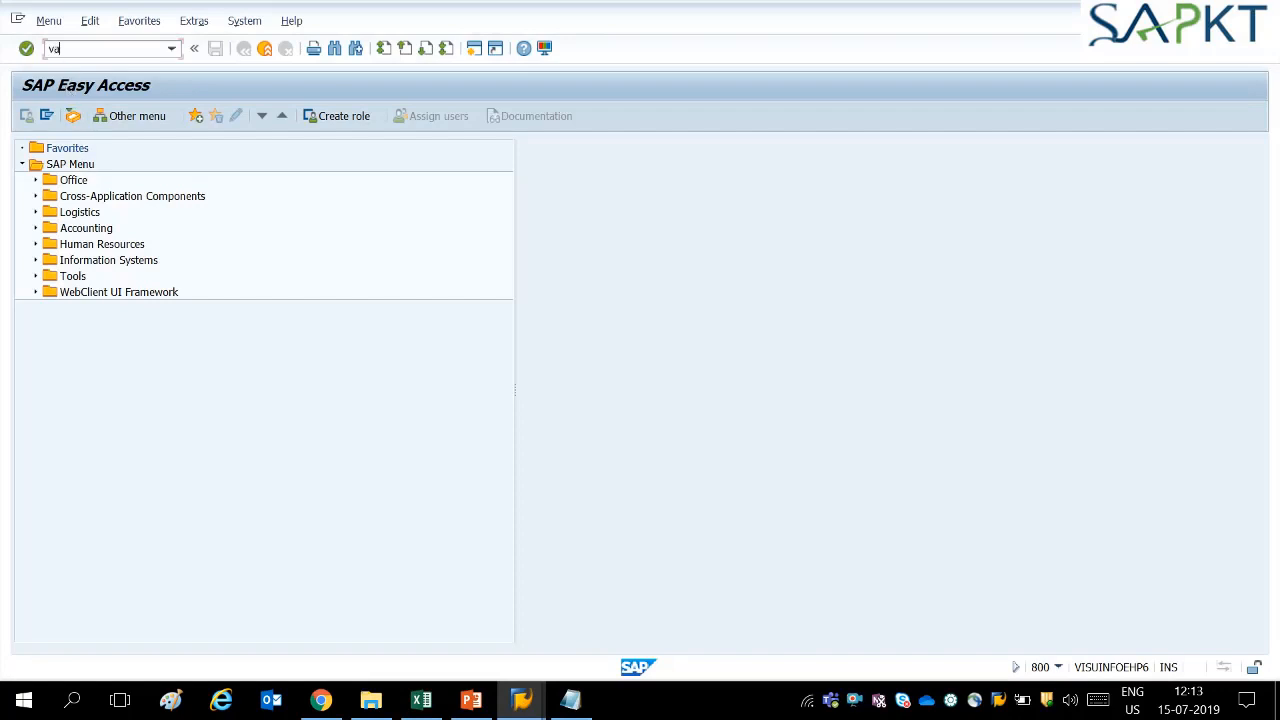
pyautogui.press('Return')
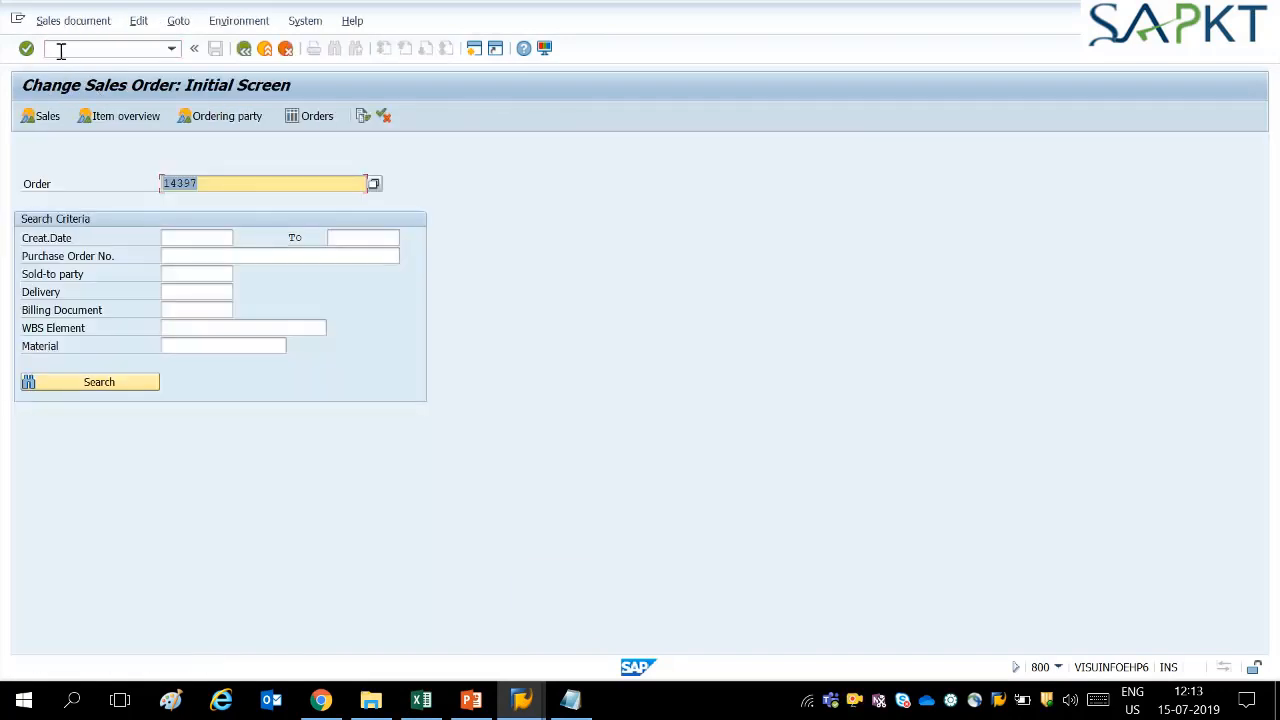
pyautogui.press('capslock')
pyautogui.write('14396')
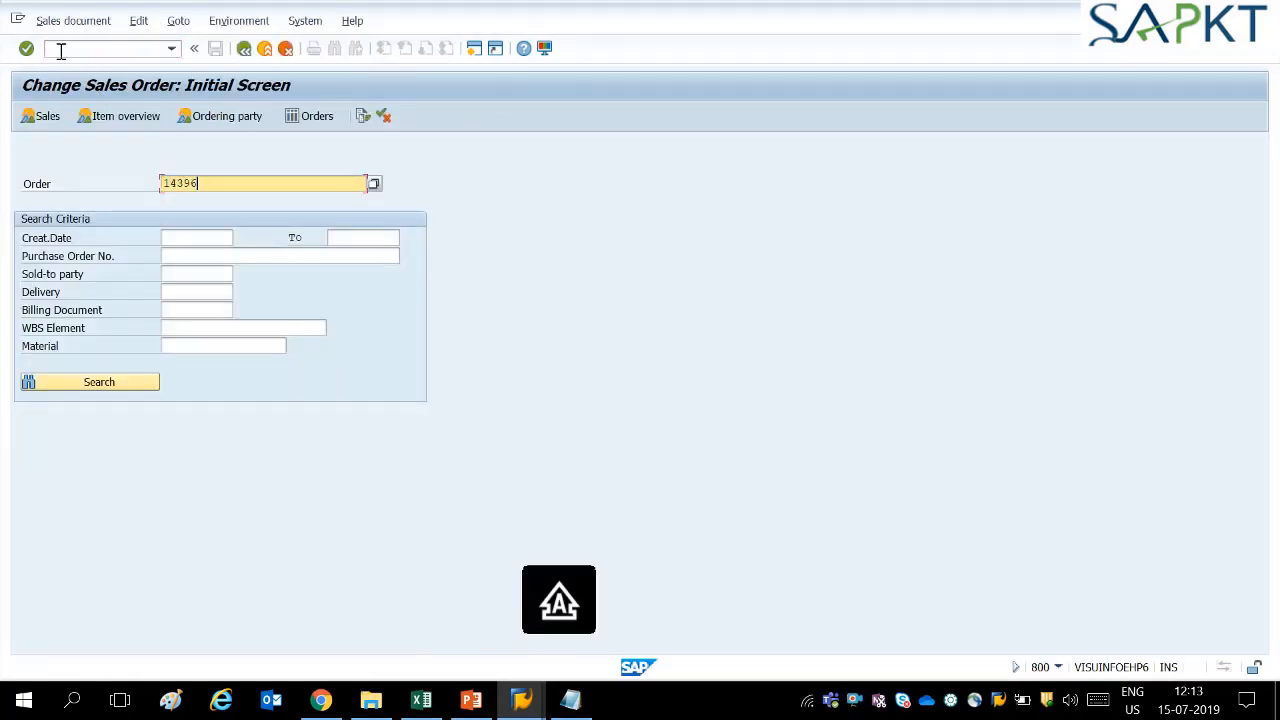
pyautogui.press('Return')
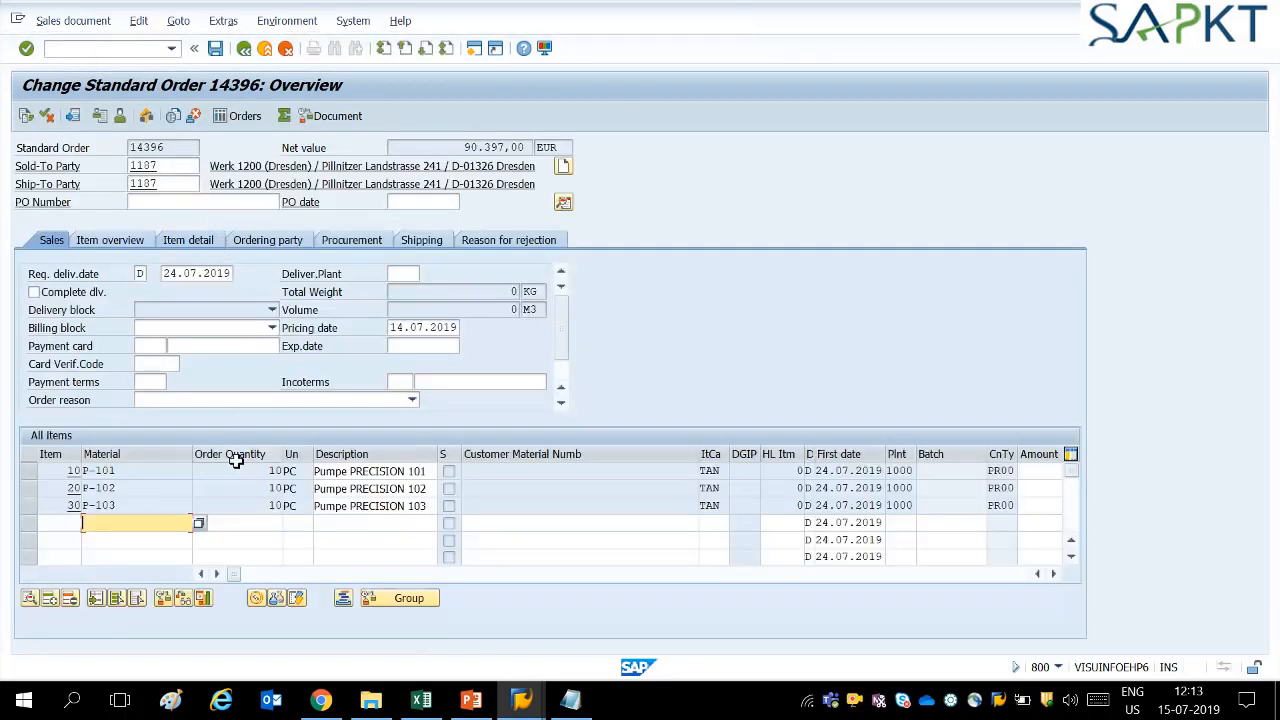
pyautogui.click(463, 245)
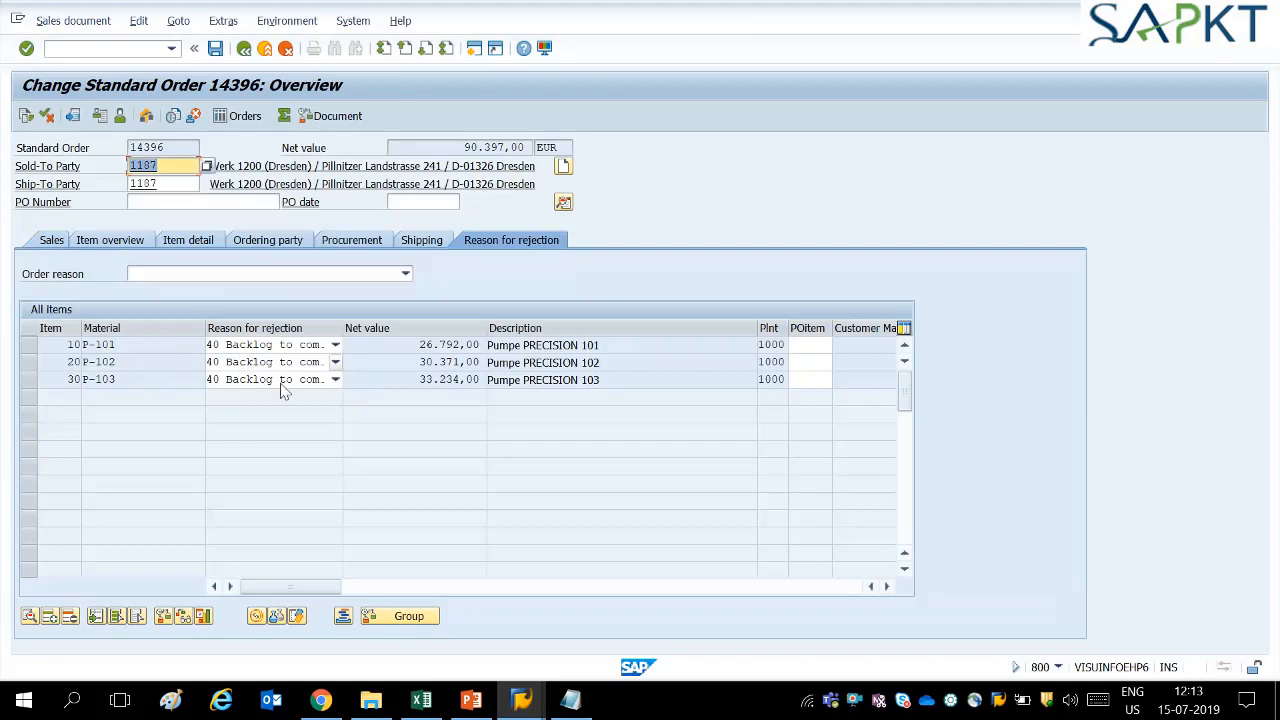
# Step: Compare the second order's rejection reason in the Excel sheet with the reasons on its items in SAP
pyautogui.click(425, 700)
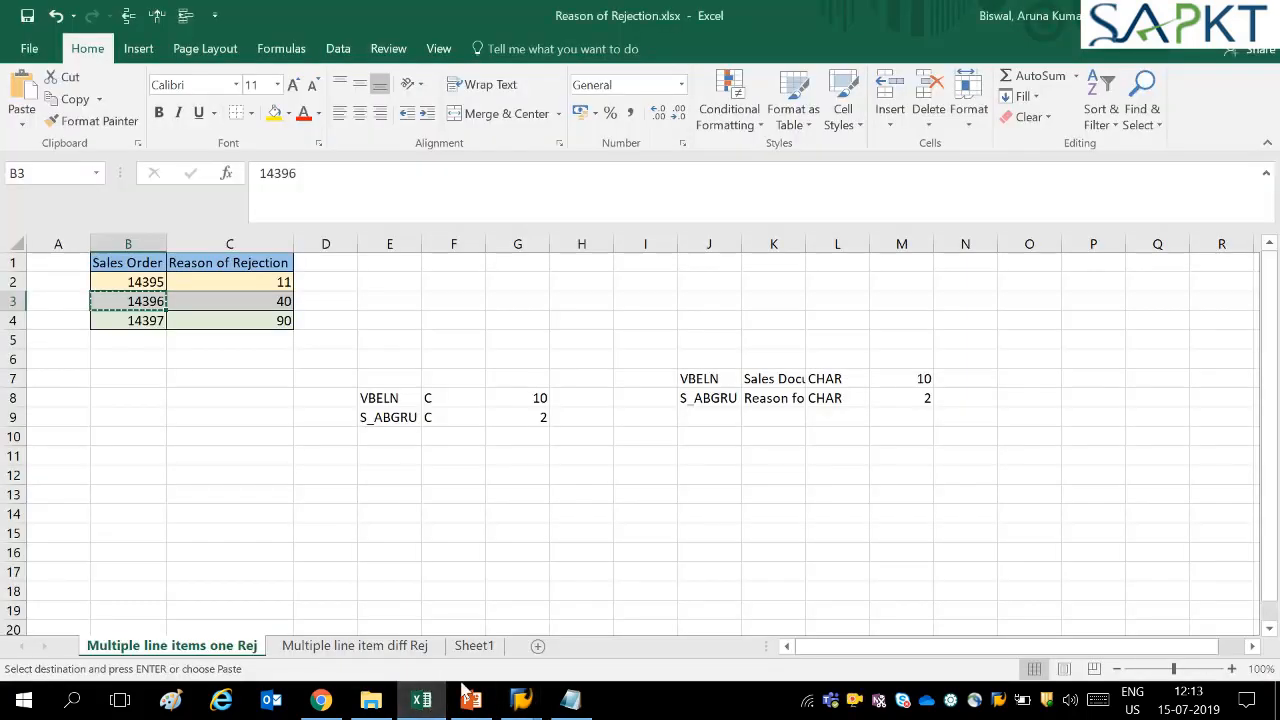
pyautogui.click(206, 374)
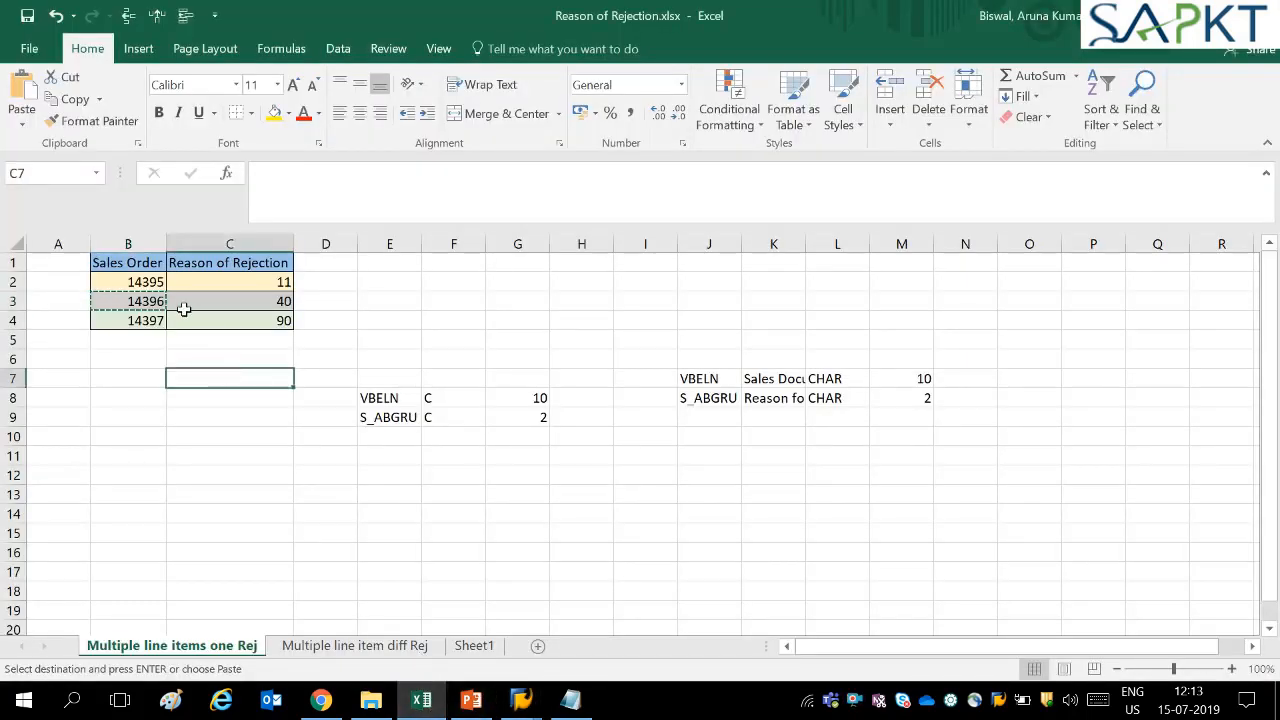
pyautogui.click(246, 300)
pyautogui.hotkey('alt', 'Tab')
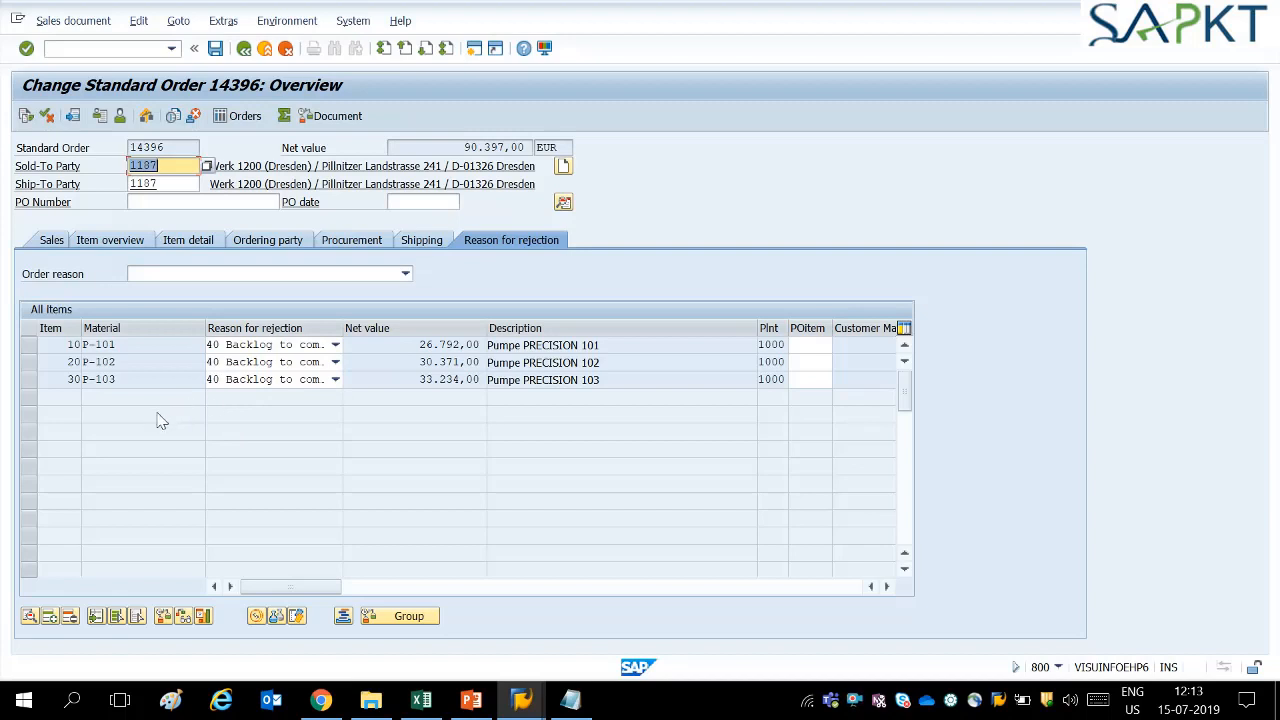
pyautogui.click(115, 459)
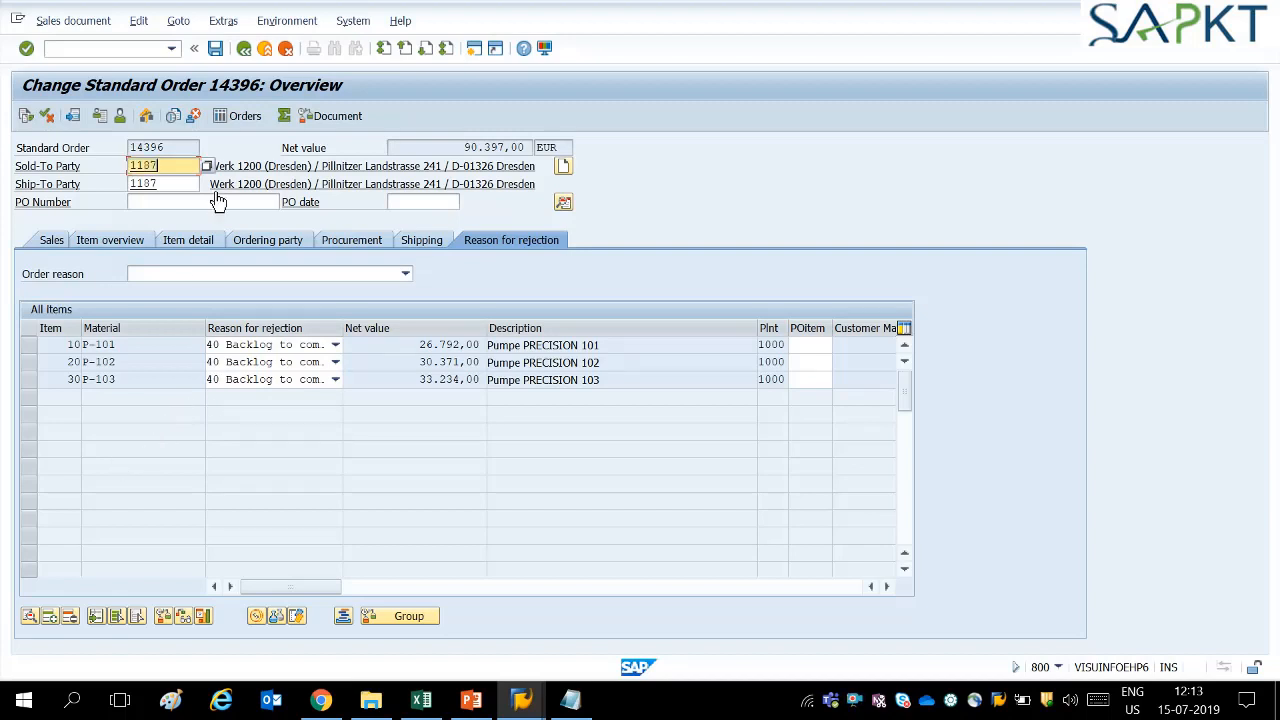
pyautogui.click(171, 147)
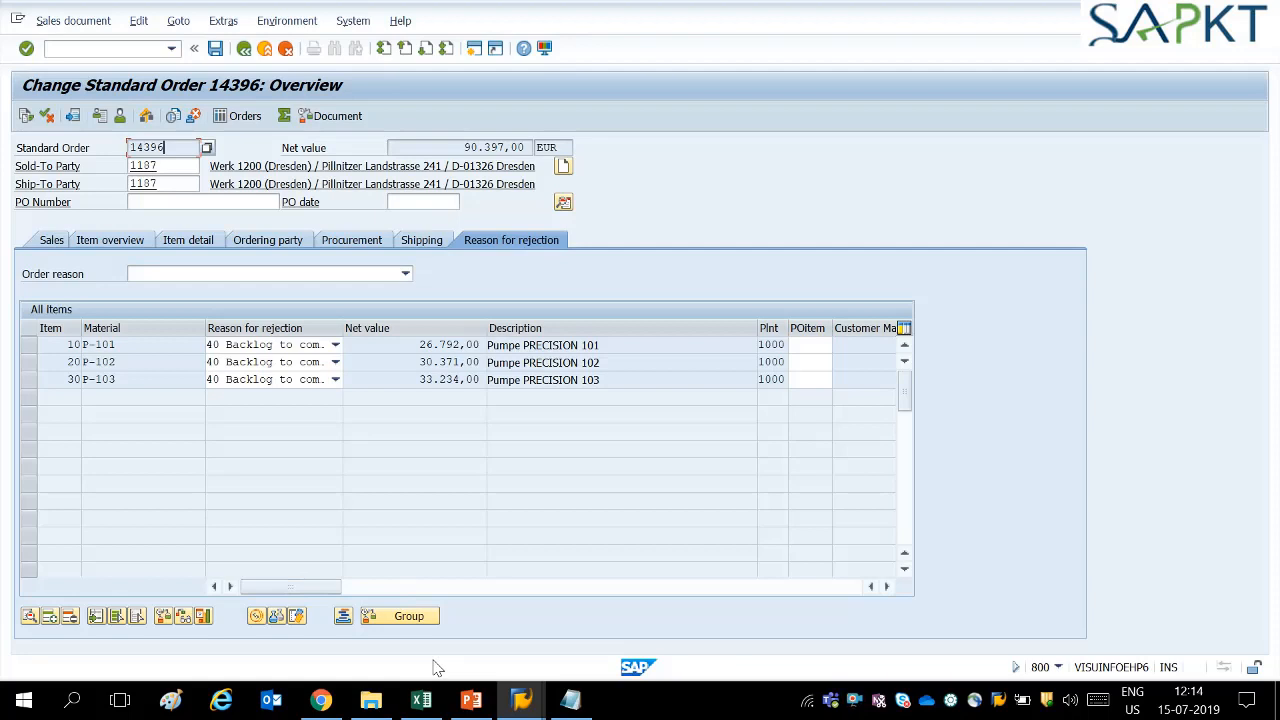
# Step: Leave the sales order and start the LSMW transaction
pyautogui.click(118, 49)
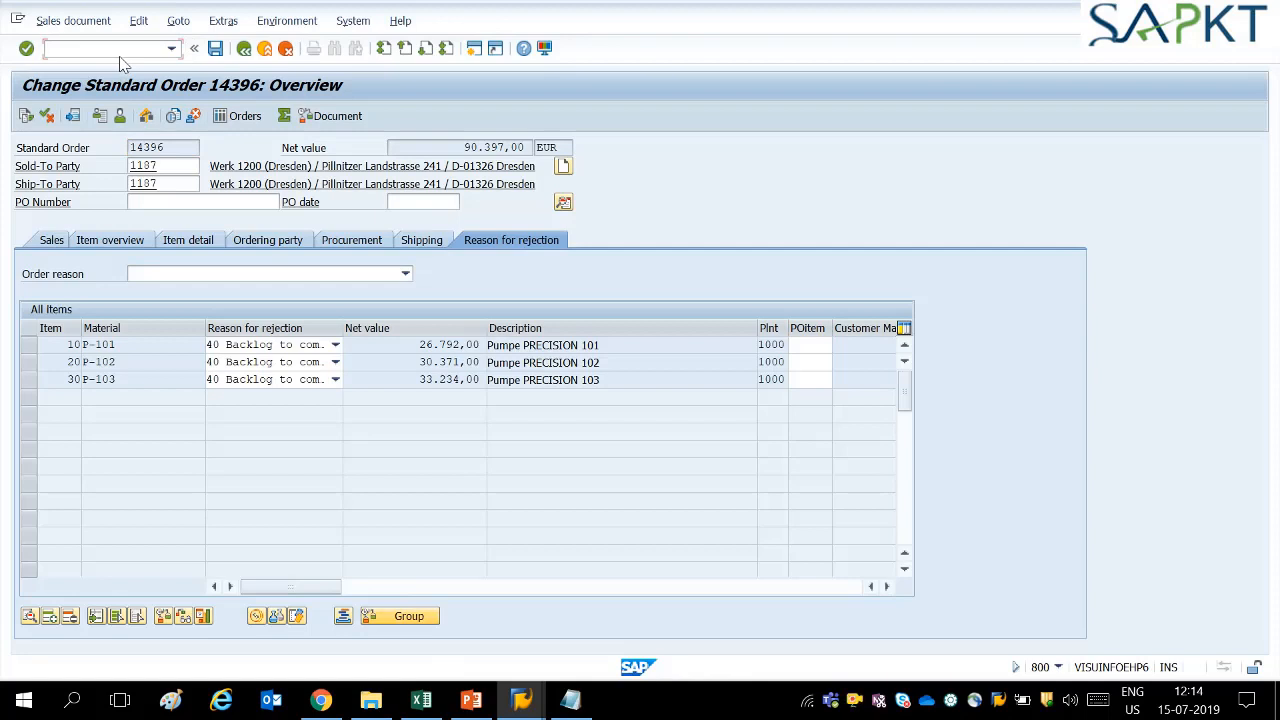
pyautogui.write('/NLSMW')
pyautogui.press('Return')
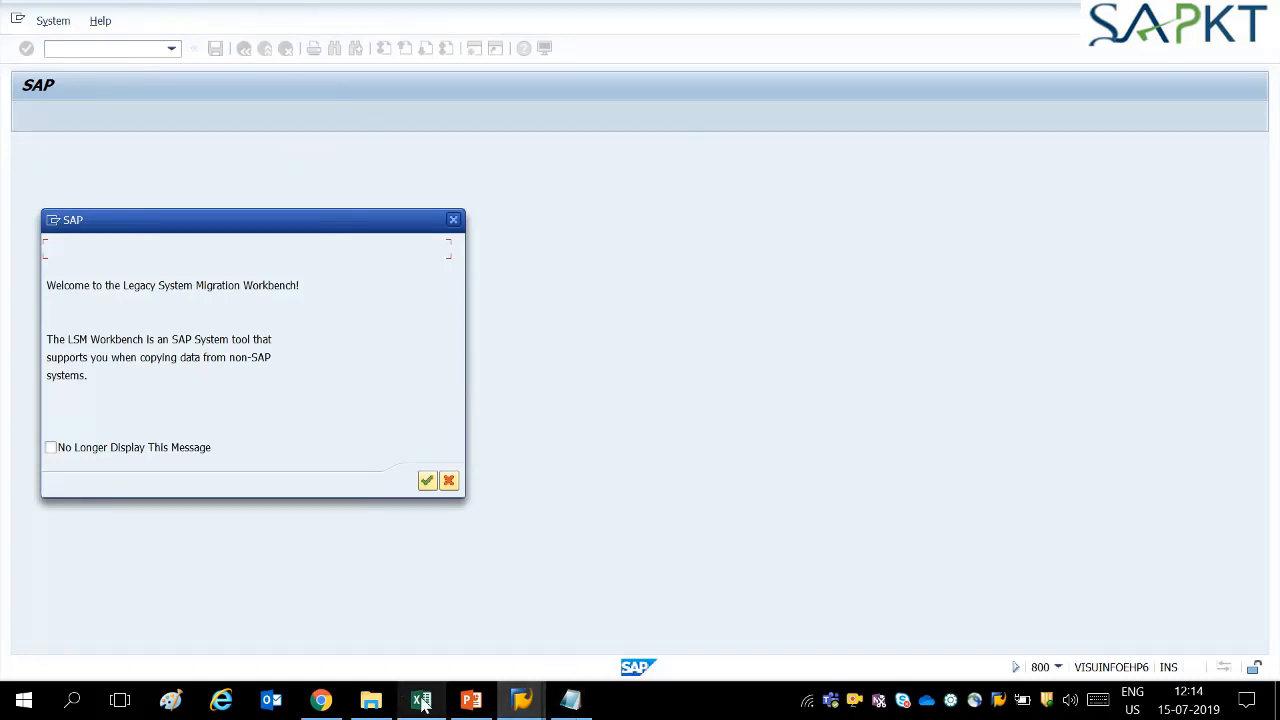
# Step: Switch to Excel and examine the sales orders, line items and rejection reasons on the Multiple line item diff Rej sheet
pyautogui.click(422, 703)
pyautogui.click(309, 646)
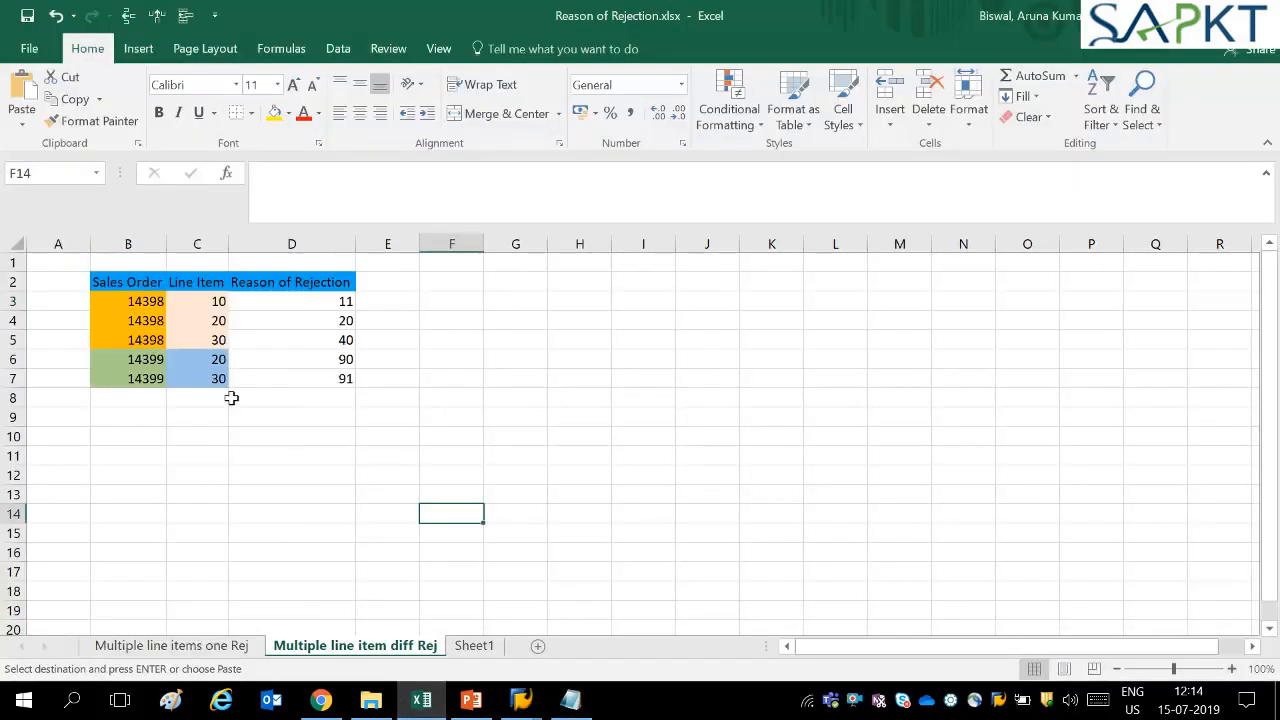
pyautogui.click(231, 398)
pyautogui.moveTo(106, 280); pyautogui.dragTo(334, 376)
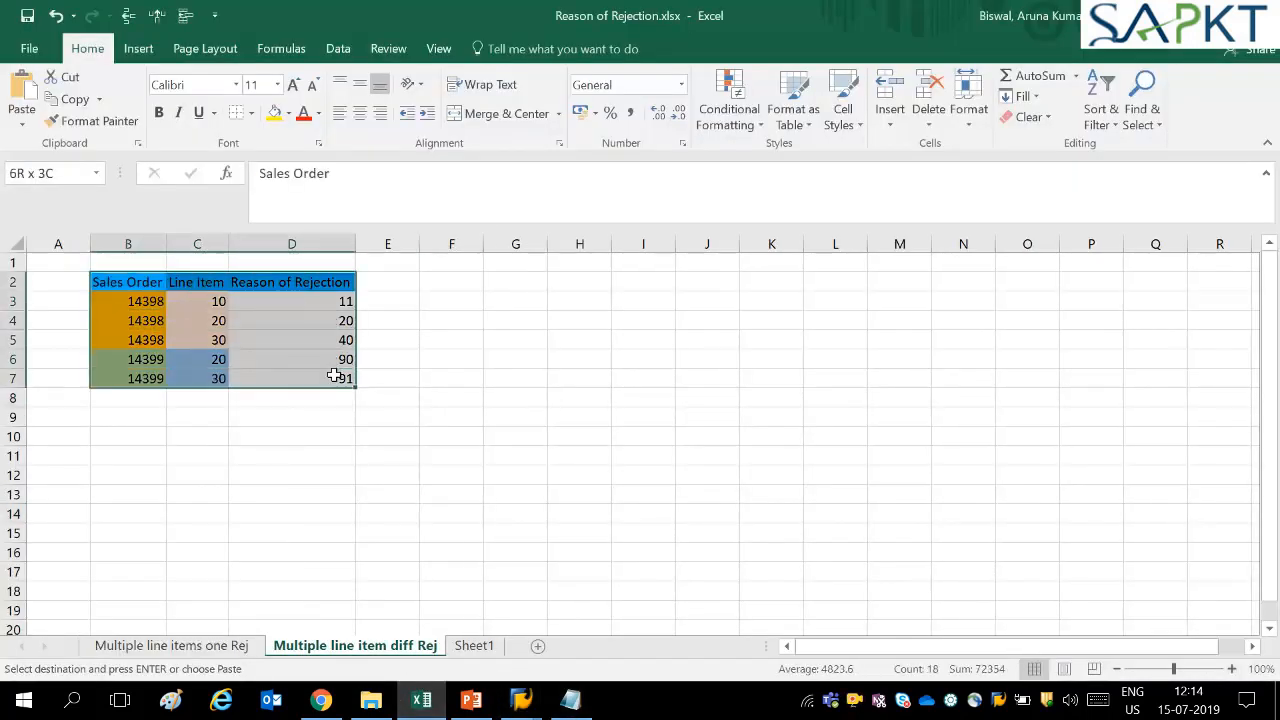
pyautogui.click(143, 301)
pyautogui.click(145, 340)
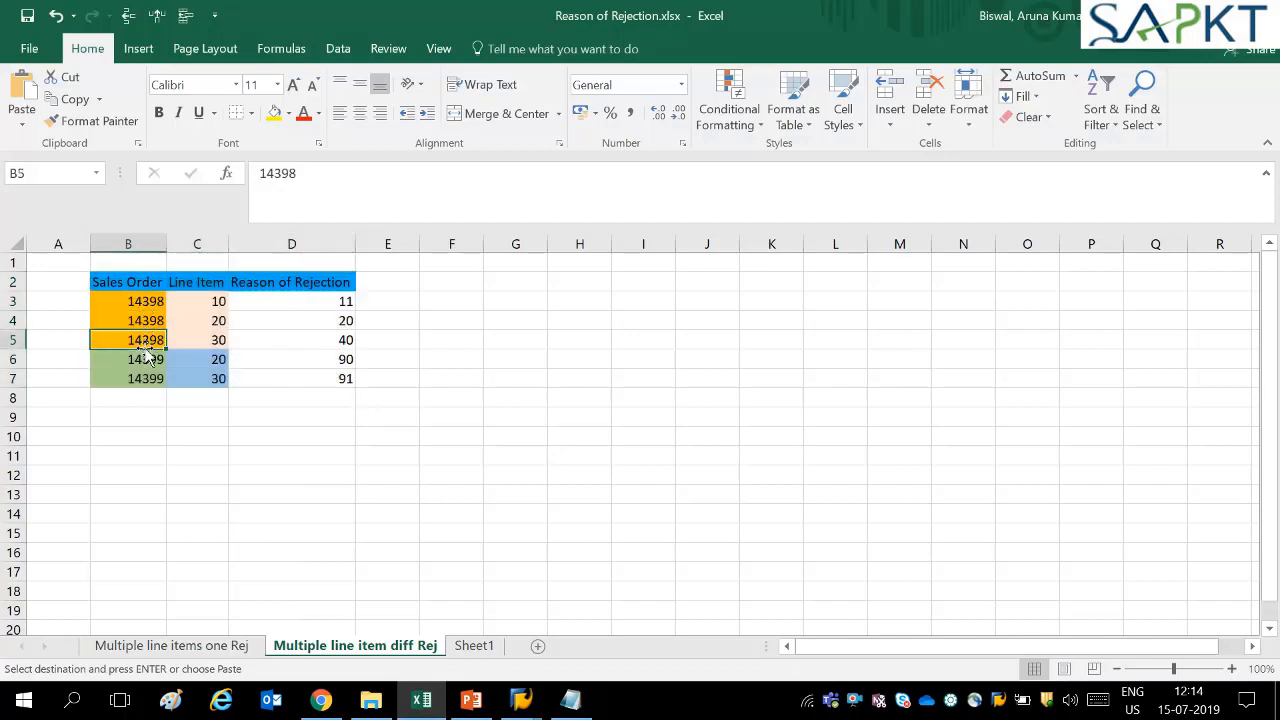
pyautogui.moveTo(140, 302); pyautogui.dragTo(148, 376)
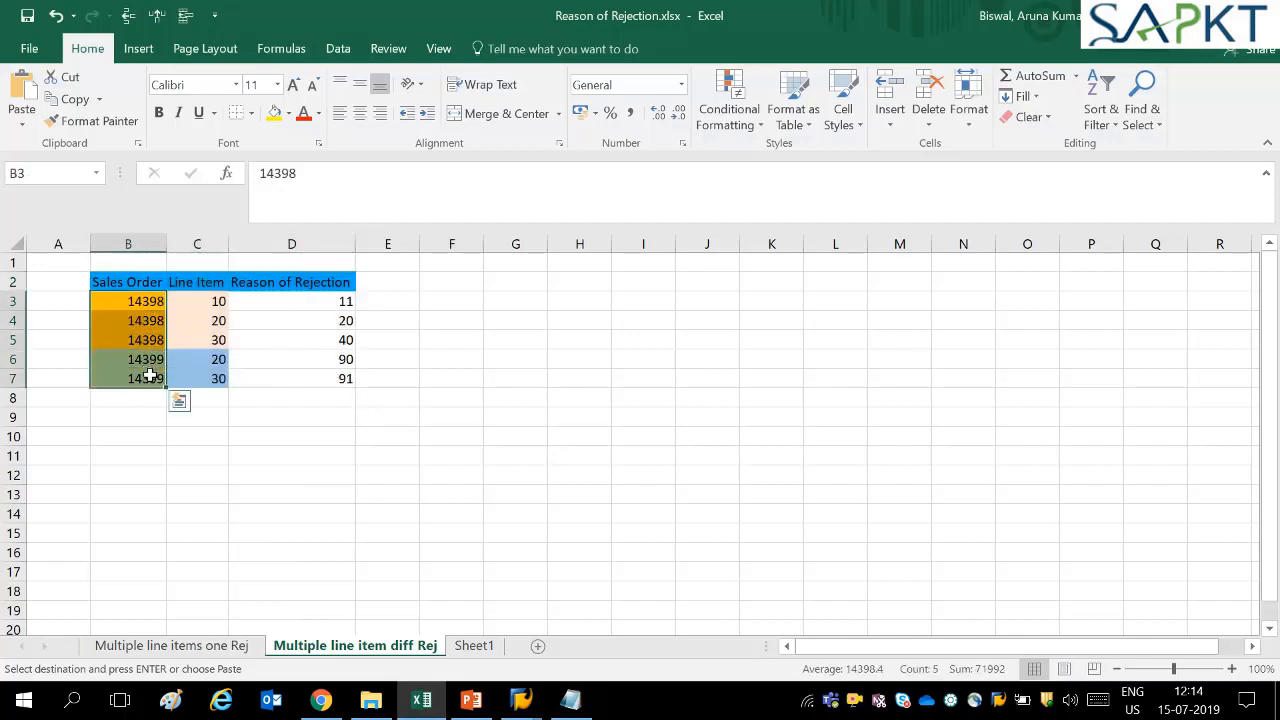
# Step: Examine which rejection reason is assigned to each line item of the two sales orders in the sheet
pyautogui.moveTo(204, 301); pyautogui.dragTo(214, 381)
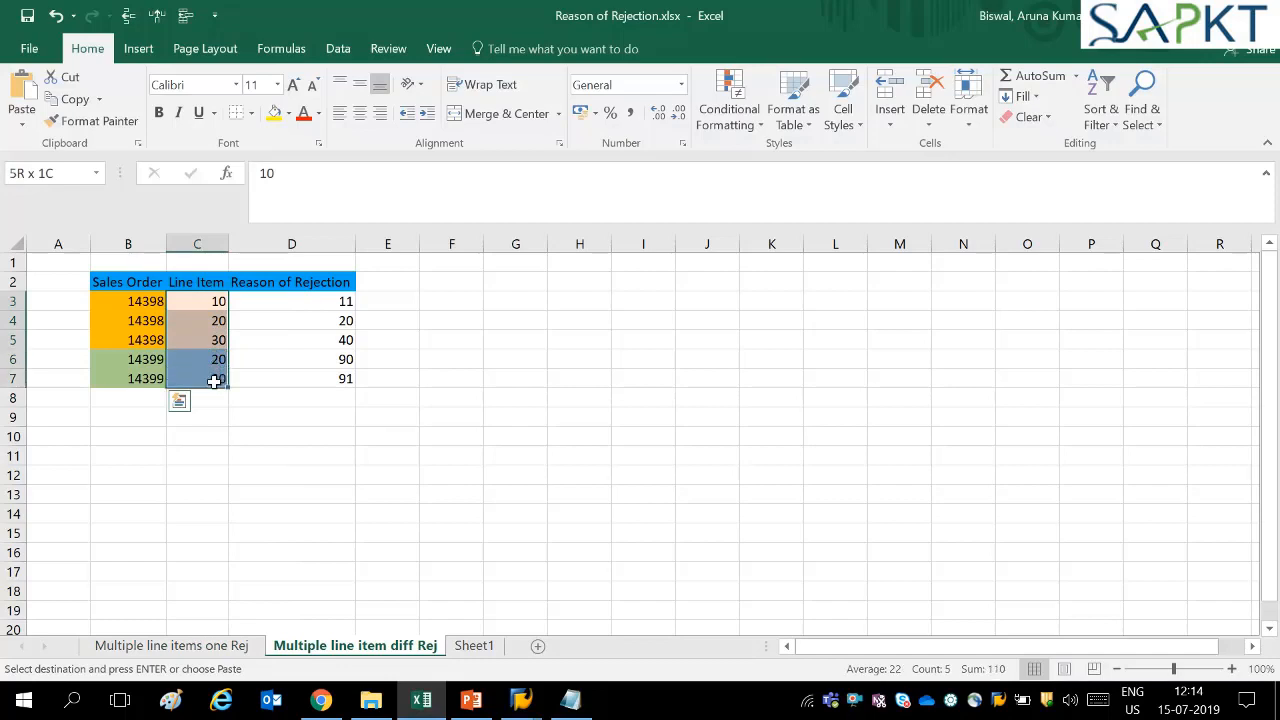
pyautogui.click(257, 302)
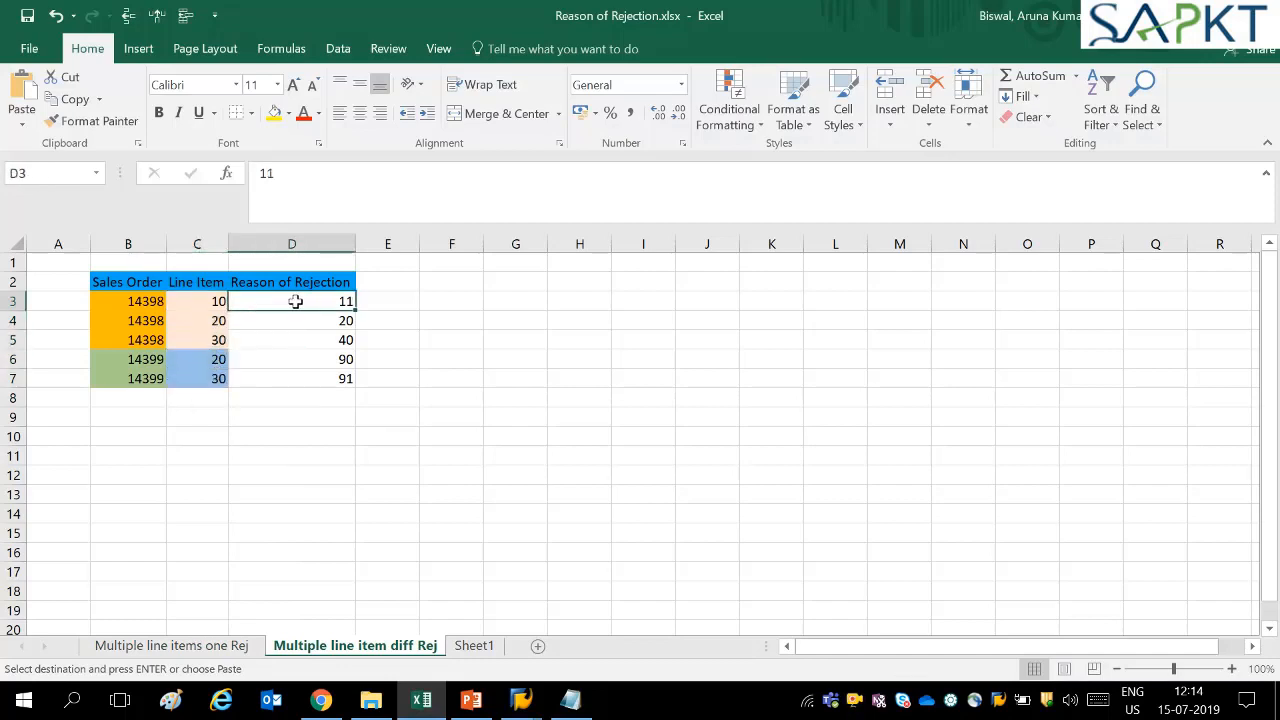
pyautogui.click(285, 319)
pyautogui.click(294, 306)
pyautogui.click(300, 338)
pyautogui.click(297, 318)
pyautogui.click(297, 336)
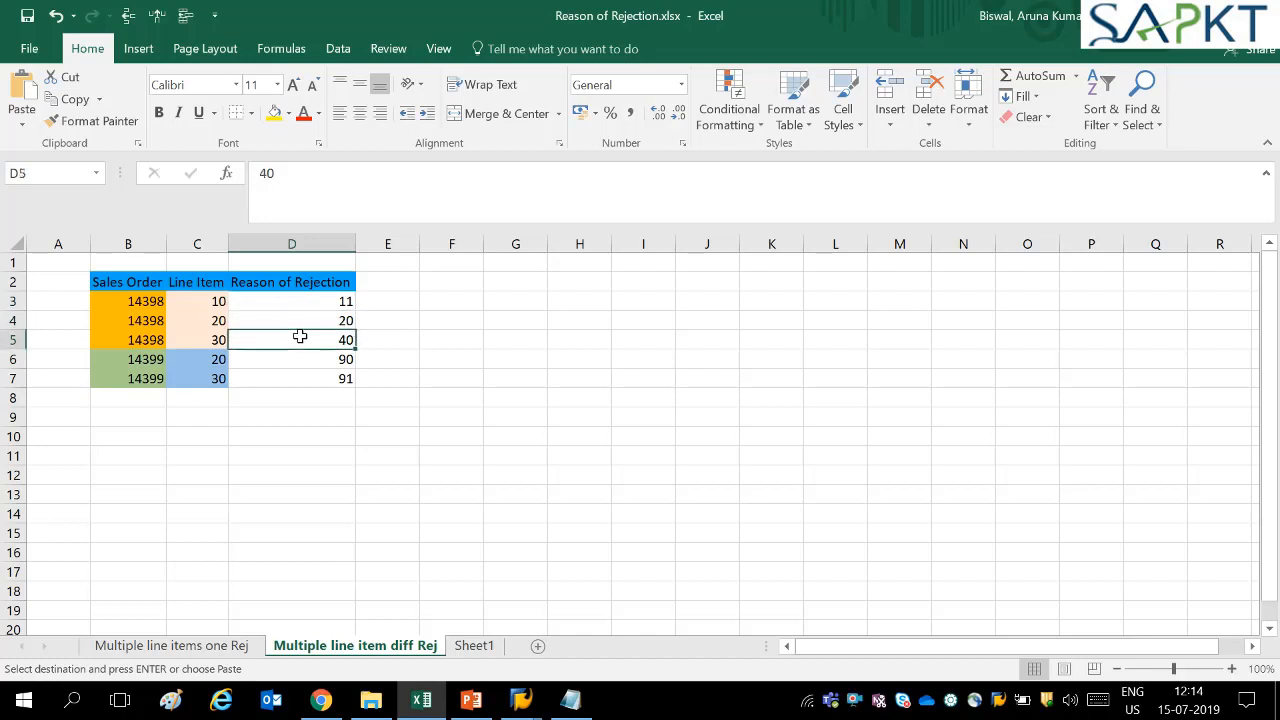
pyautogui.click(309, 377)
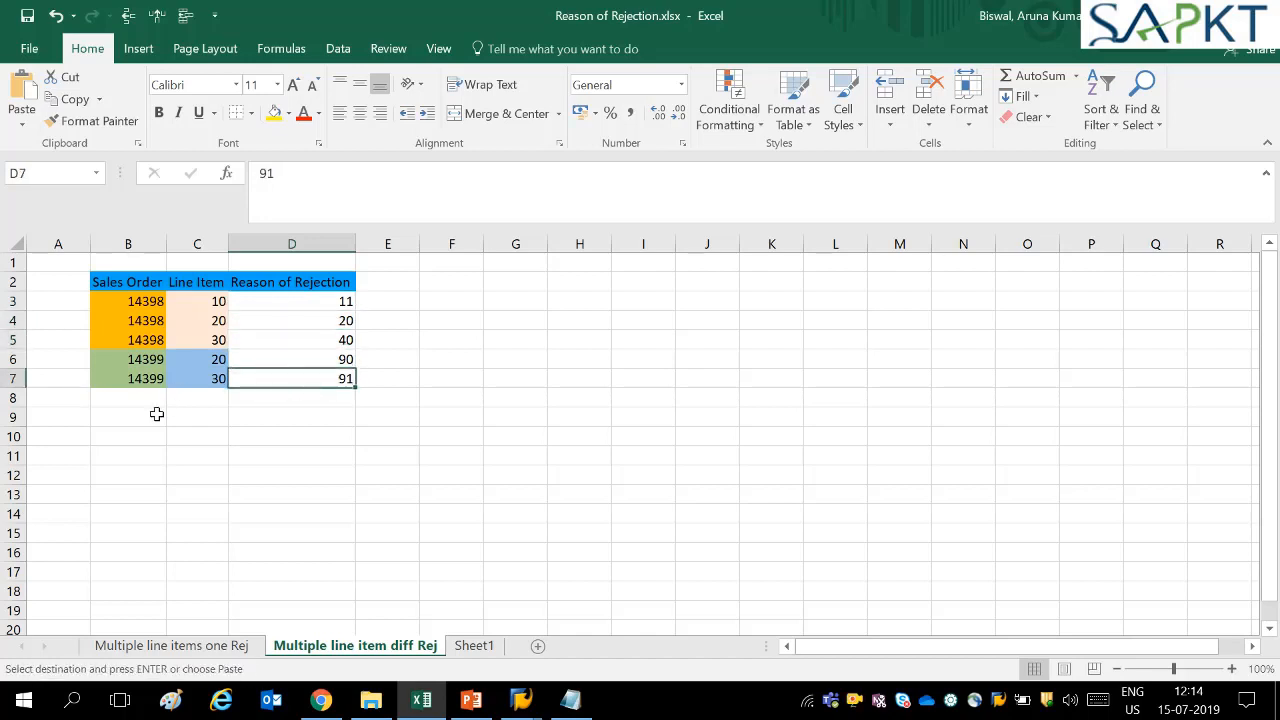
pyautogui.click(169, 358)
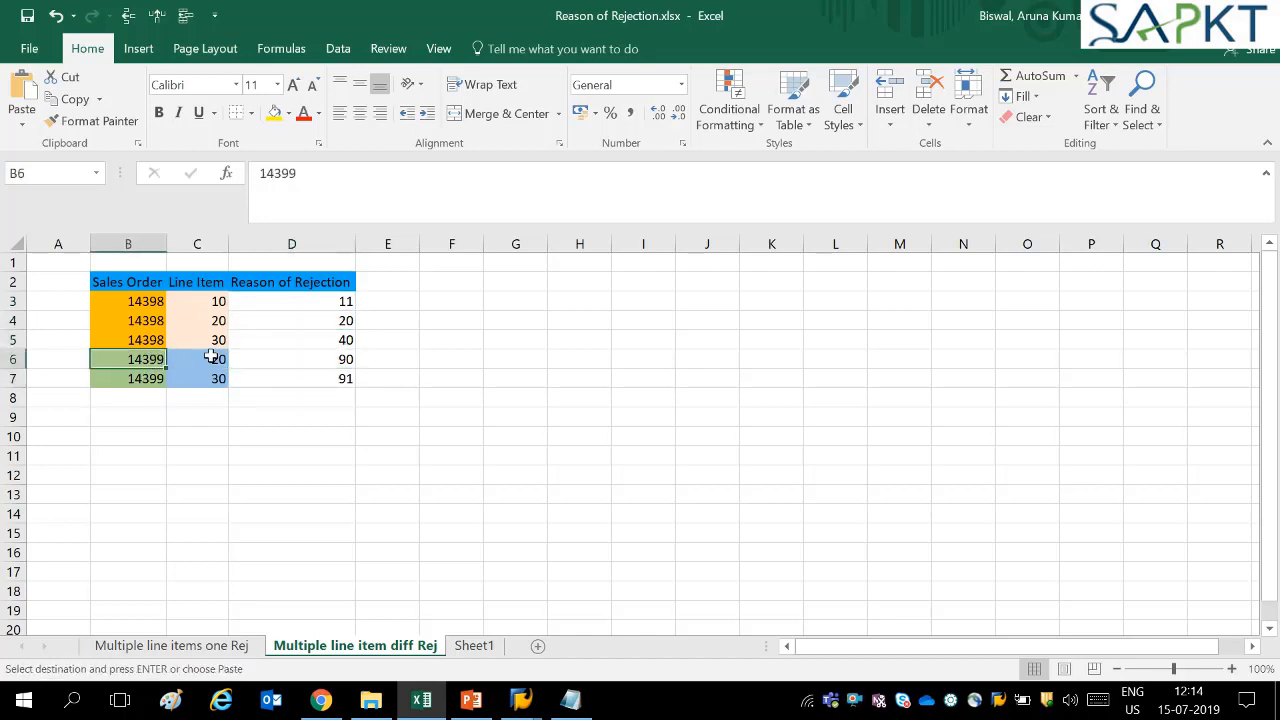
pyautogui.click(211, 357)
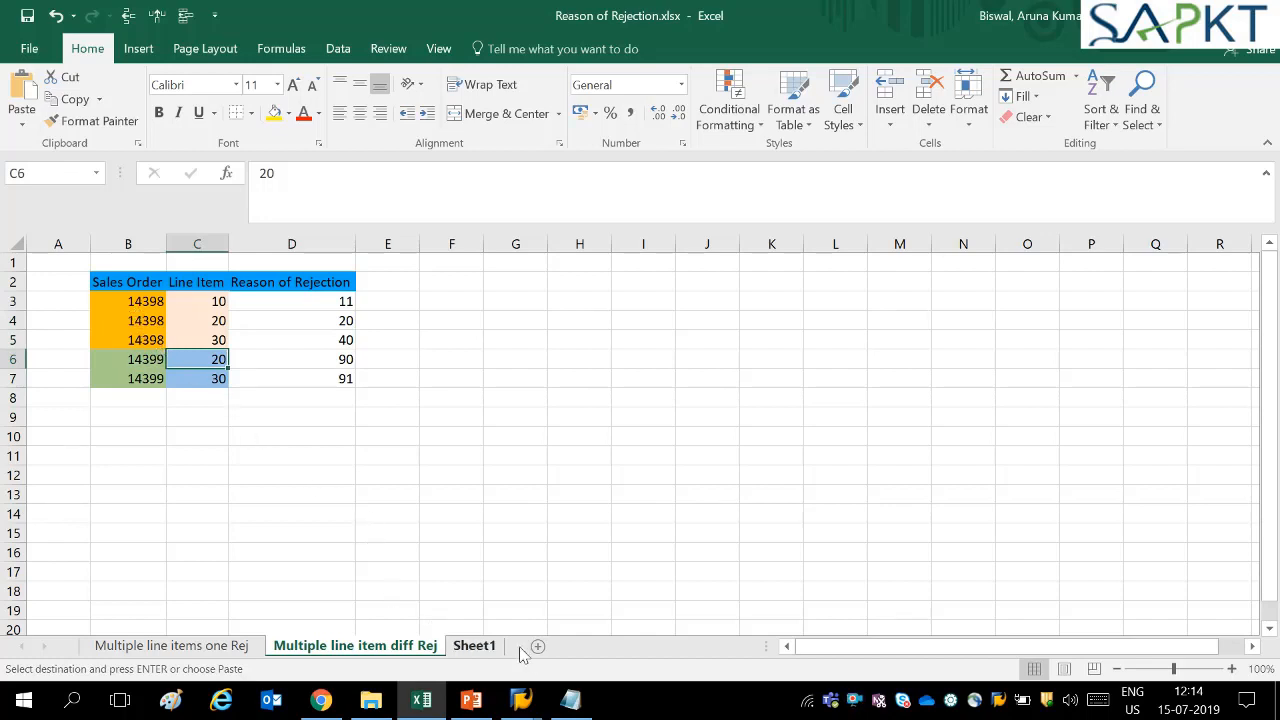
# Step: Open Multiple Reason of Rejection.txt from the Video folder and review its line item and rejection reason columns
pyautogui.click(371, 700)
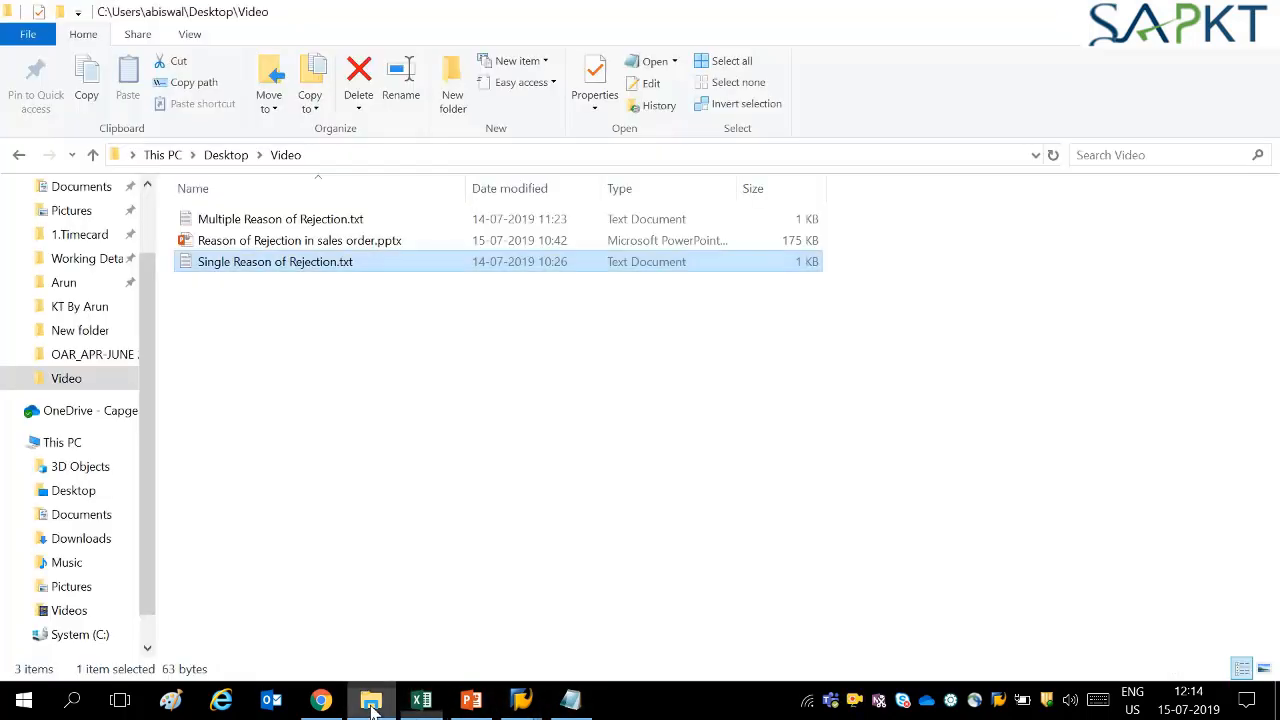
pyautogui.doubleClick(216, 219)
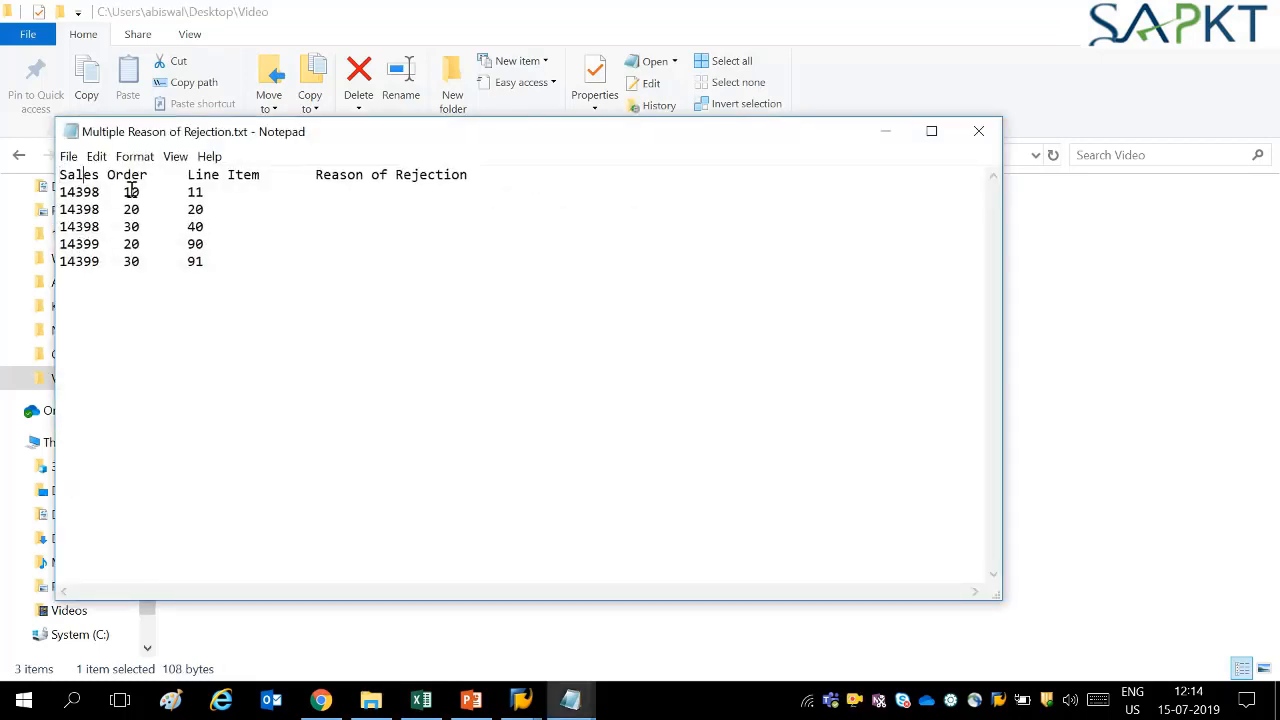
pyautogui.moveTo(134, 200); pyautogui.dragTo(146, 226)
pyautogui.click(134, 277)
pyautogui.moveTo(195, 191); pyautogui.dragTo(194, 230)
pyautogui.click(193, 262)
# Step: Switch to SAP and create the recording Rej_multip in project ARUN with the description "Different Reason of Rejection for Multiple line items"
pyautogui.moveTo(521, 707)
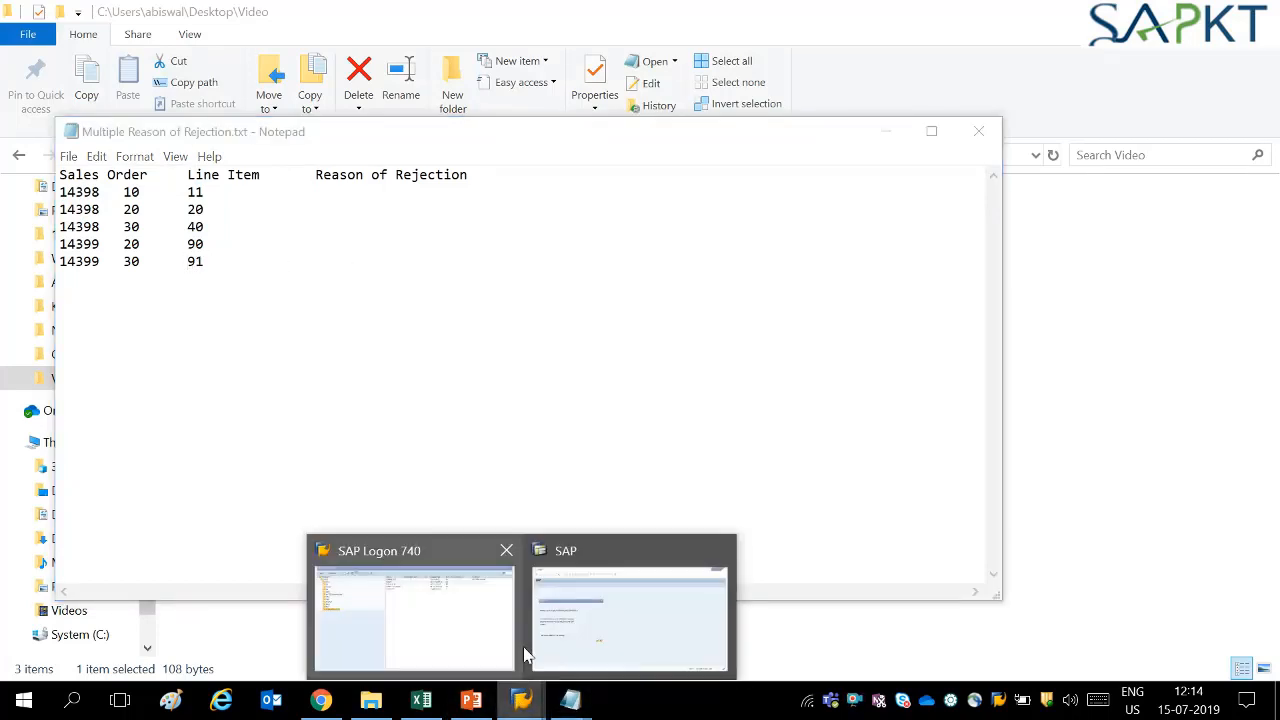
pyautogui.click(566, 640)
pyautogui.click(426, 481)
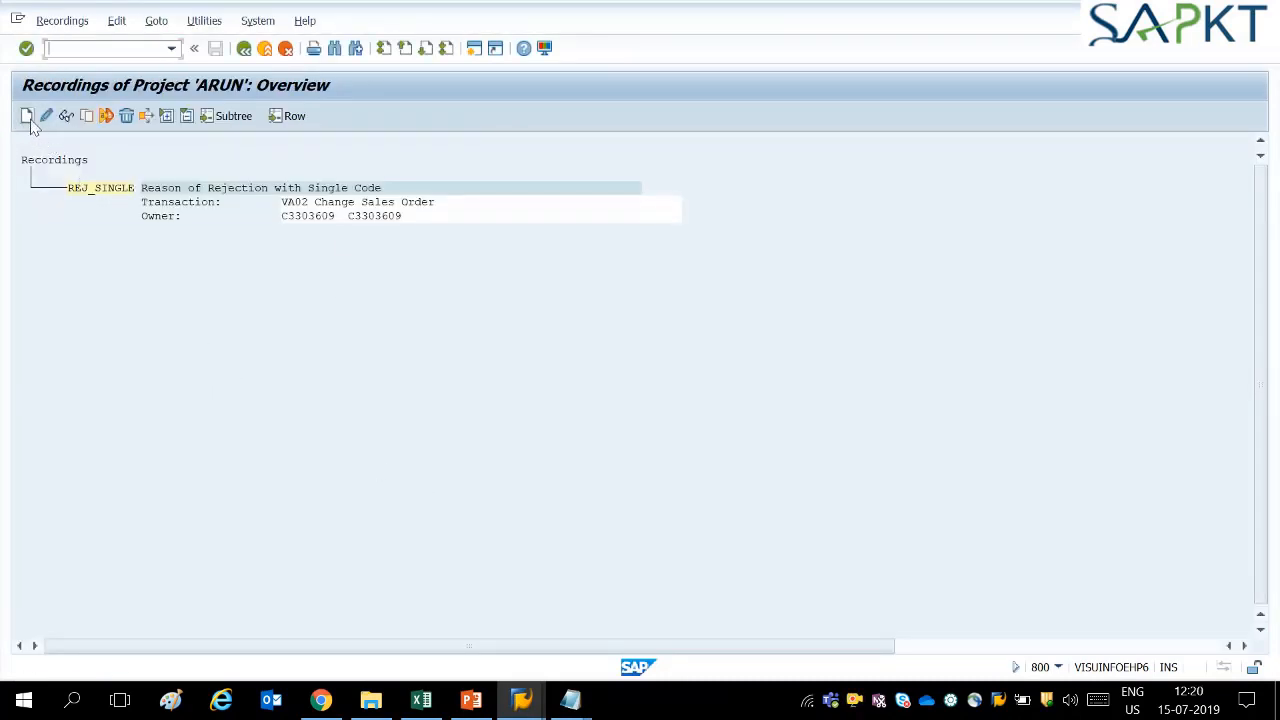
pyautogui.click(27, 116)
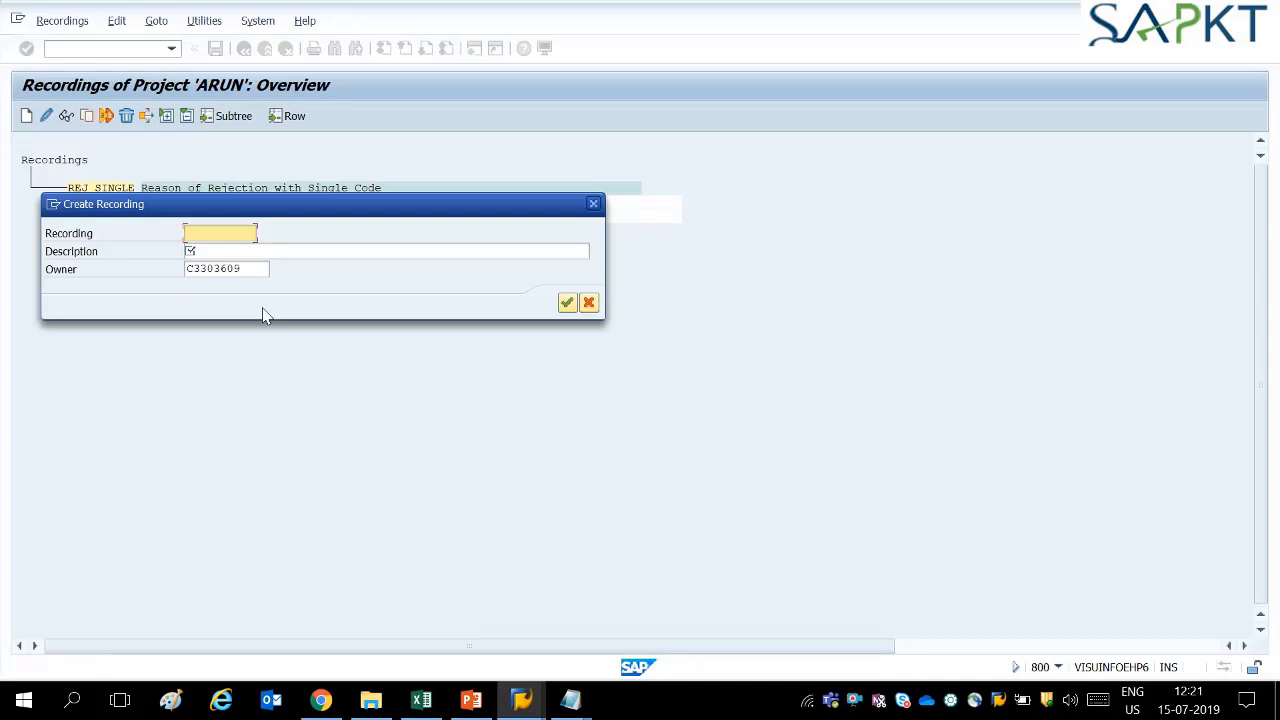
pyautogui.write('R')
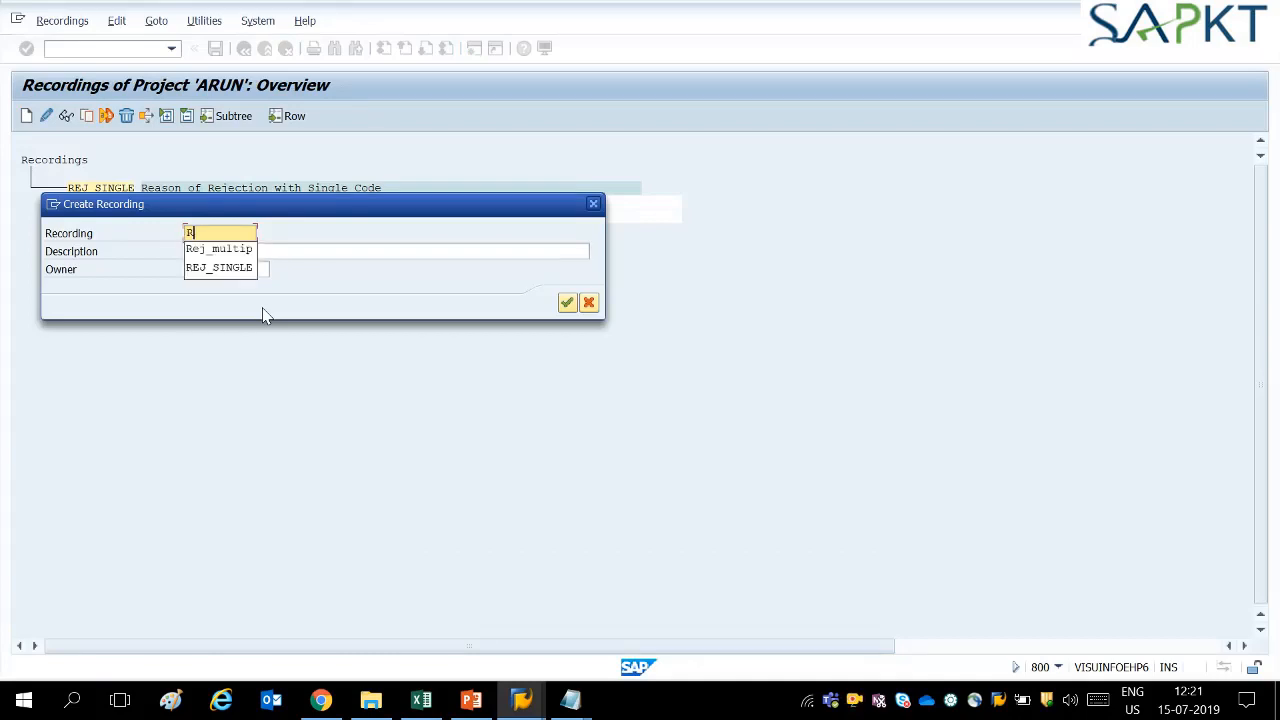
pyautogui.press('Down')
pyautogui.press('Return')
pyautogui.press('Tab')
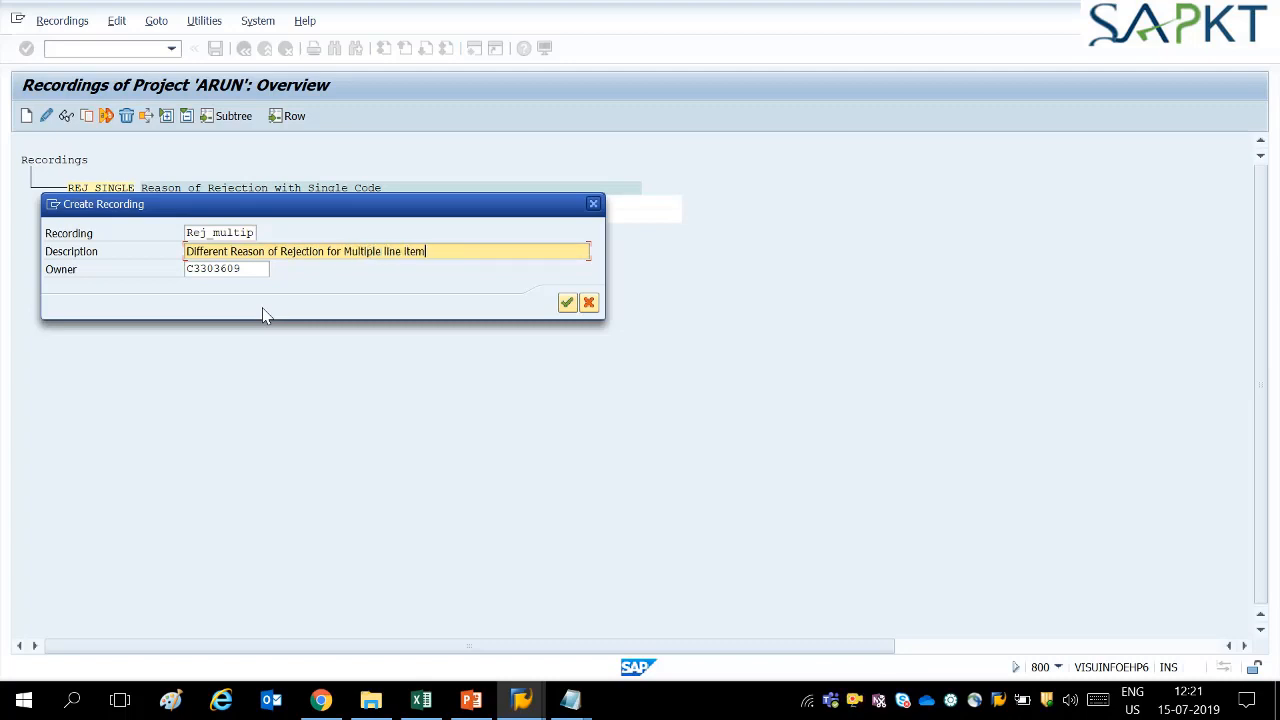
pyautogui.press('Return')
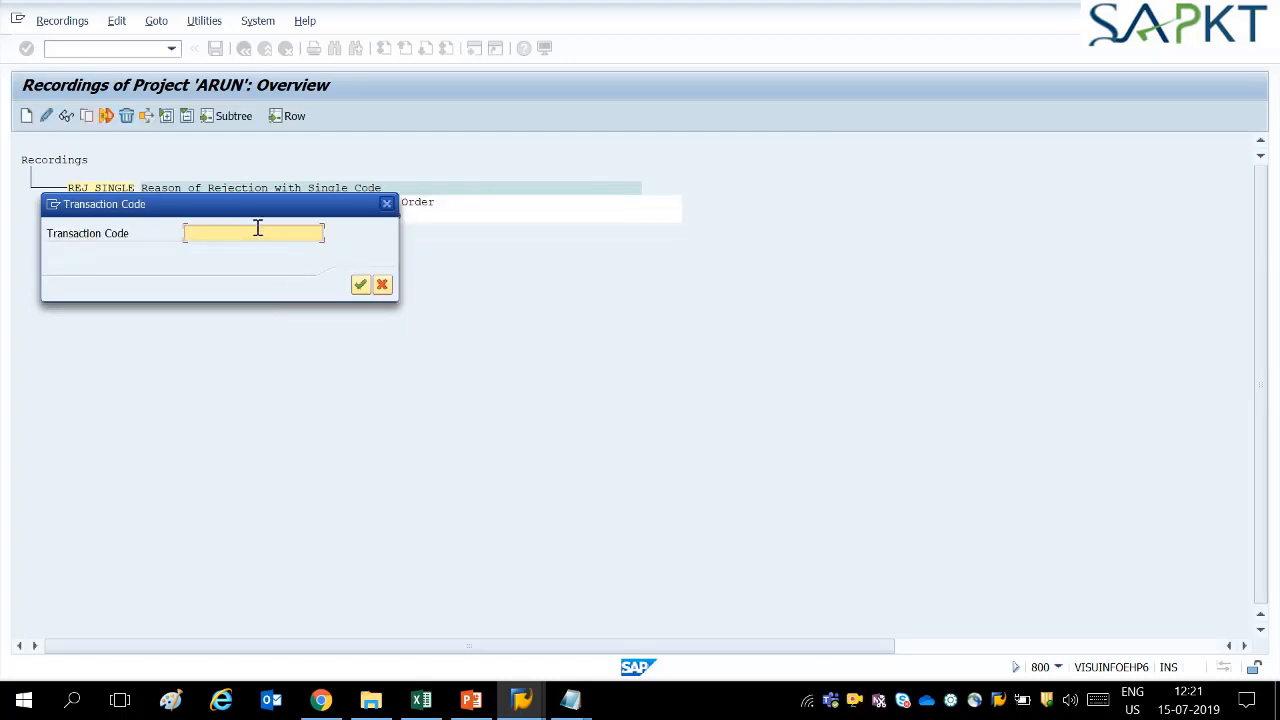
# Step: Start the recording with transaction code VA02
pyautogui.write('V')
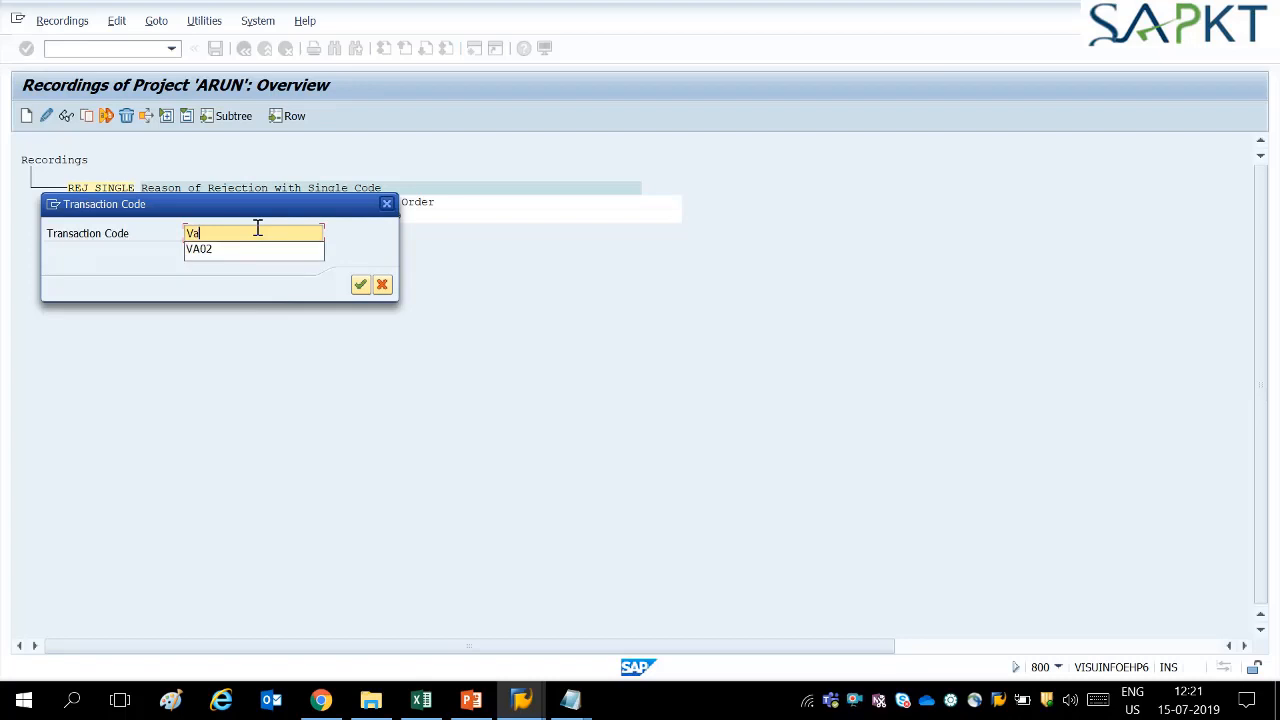
pyautogui.press('capslock')
pyautogui.write('A02')
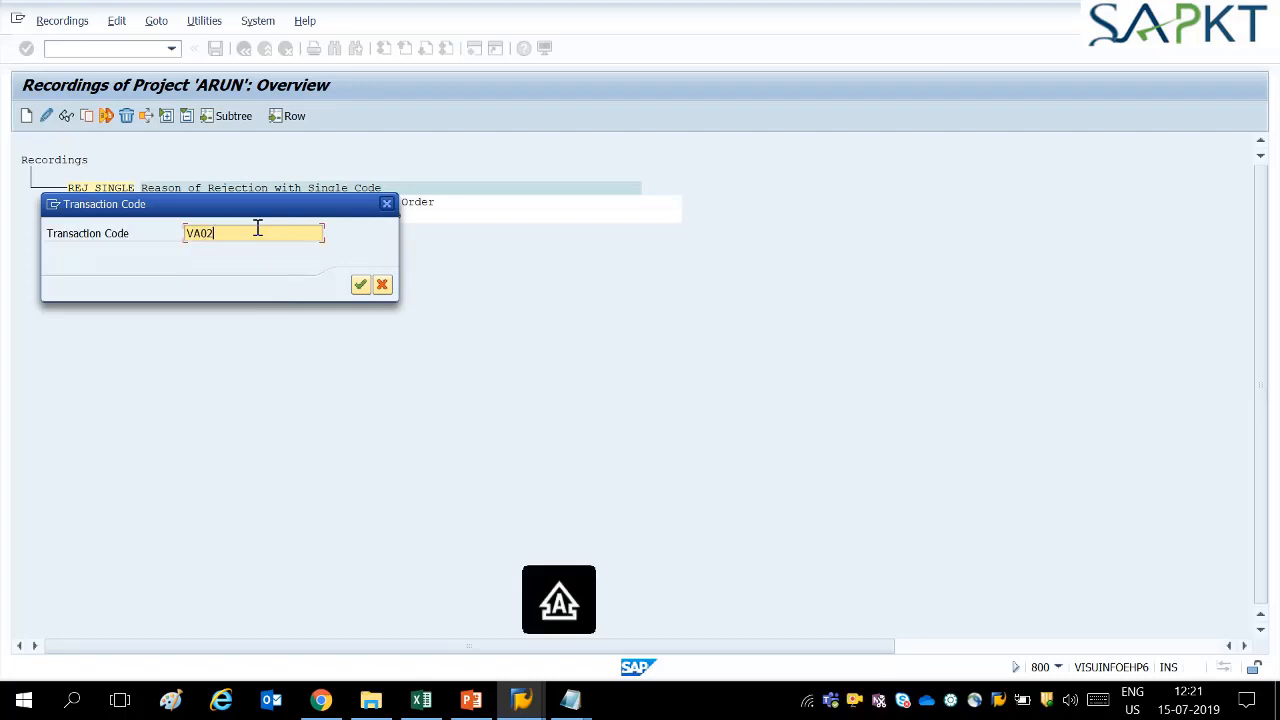
pyautogui.click(362, 288)
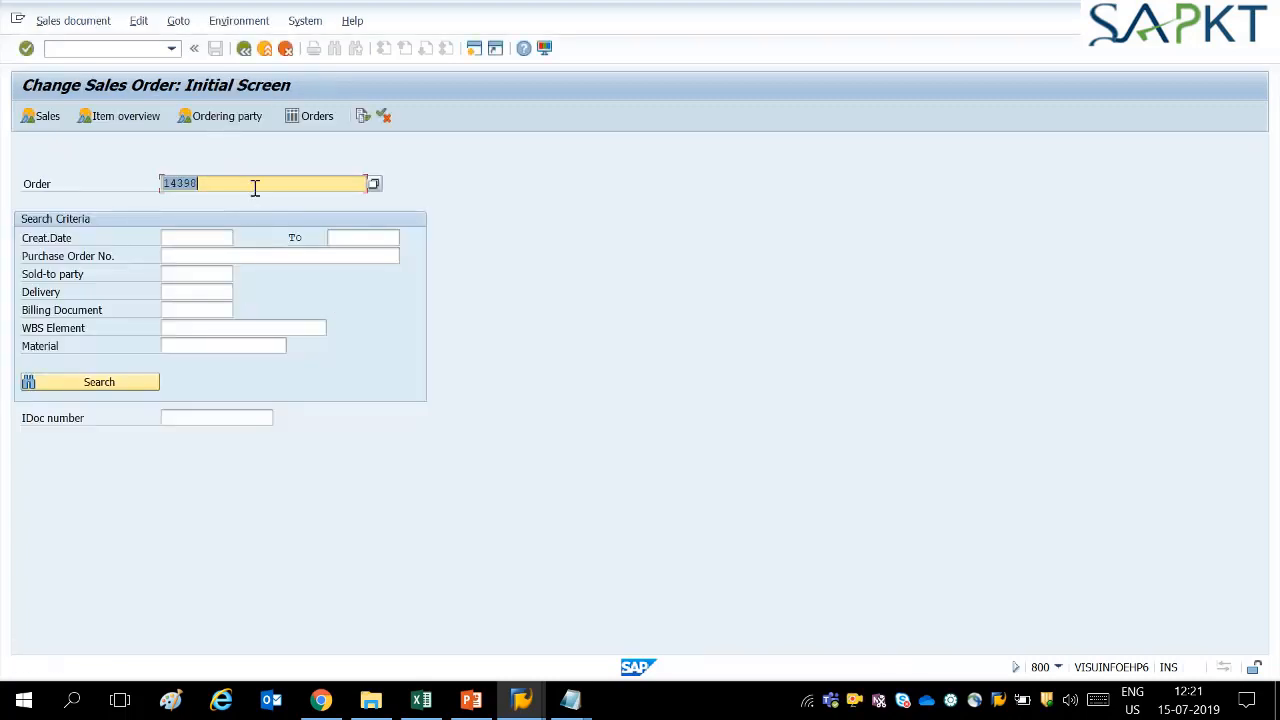
# Step: Open the proposed sales order and display its items' reasons for rejection
pyautogui.click(258, 183)
pyautogui.press('Return')
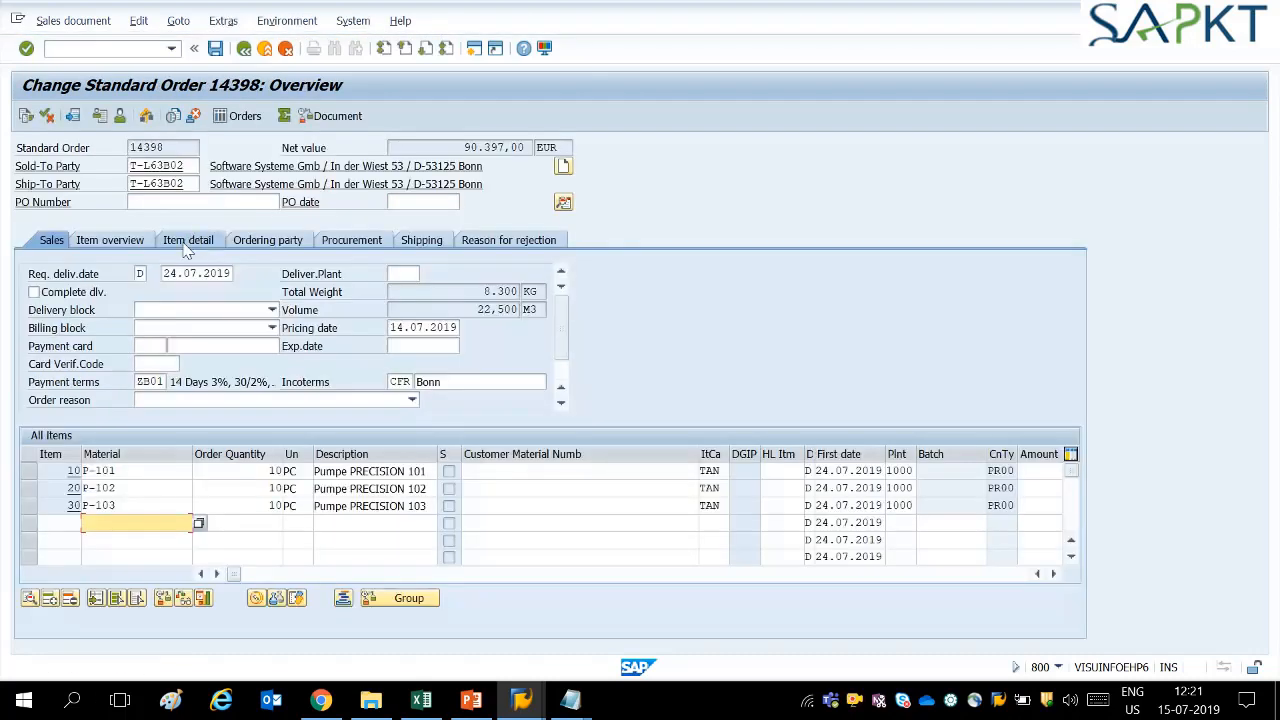
pyautogui.click(515, 249)
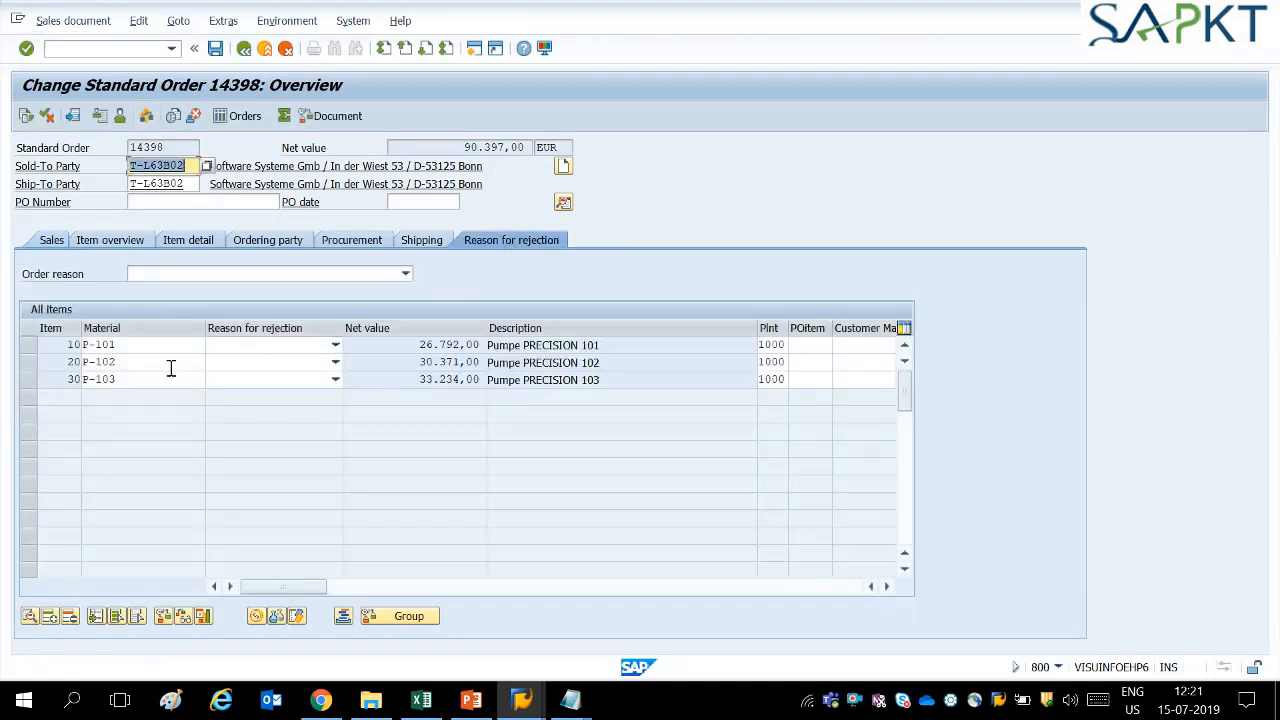
# Step: Position item 20 at the top of the sales order's item list
pyautogui.click(97, 616)
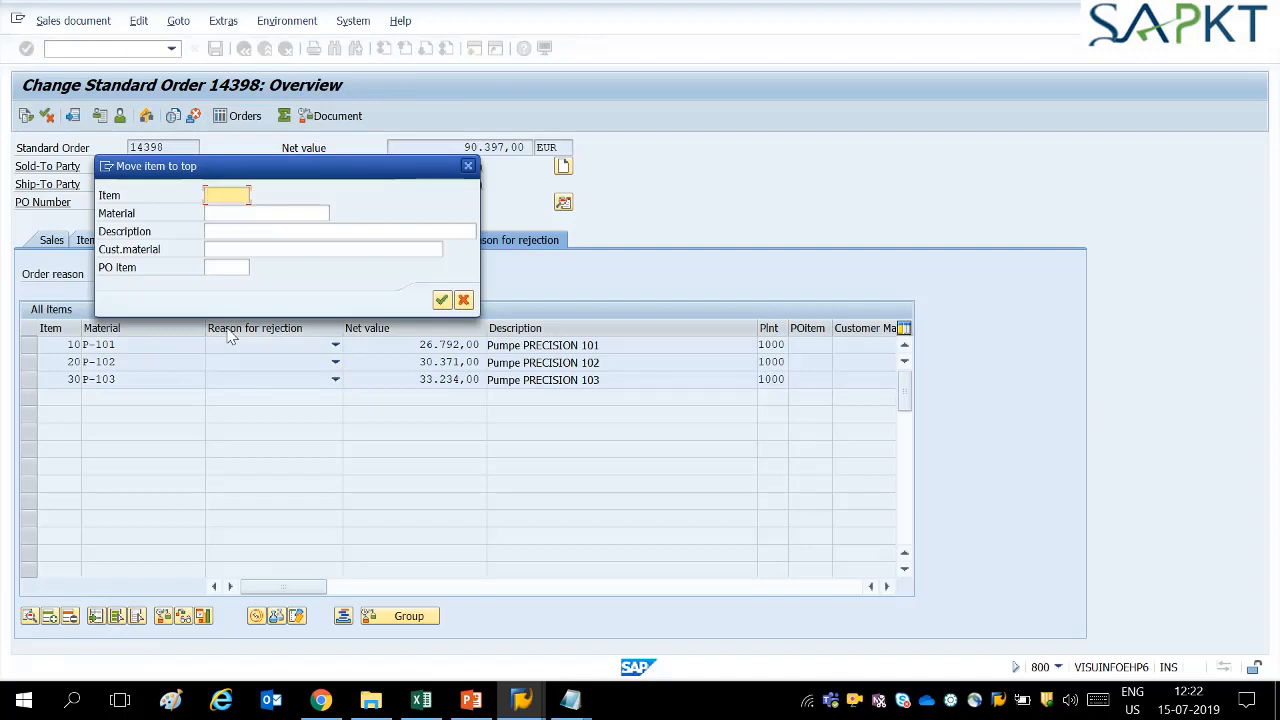
pyautogui.write('20')
pyautogui.press('Return')
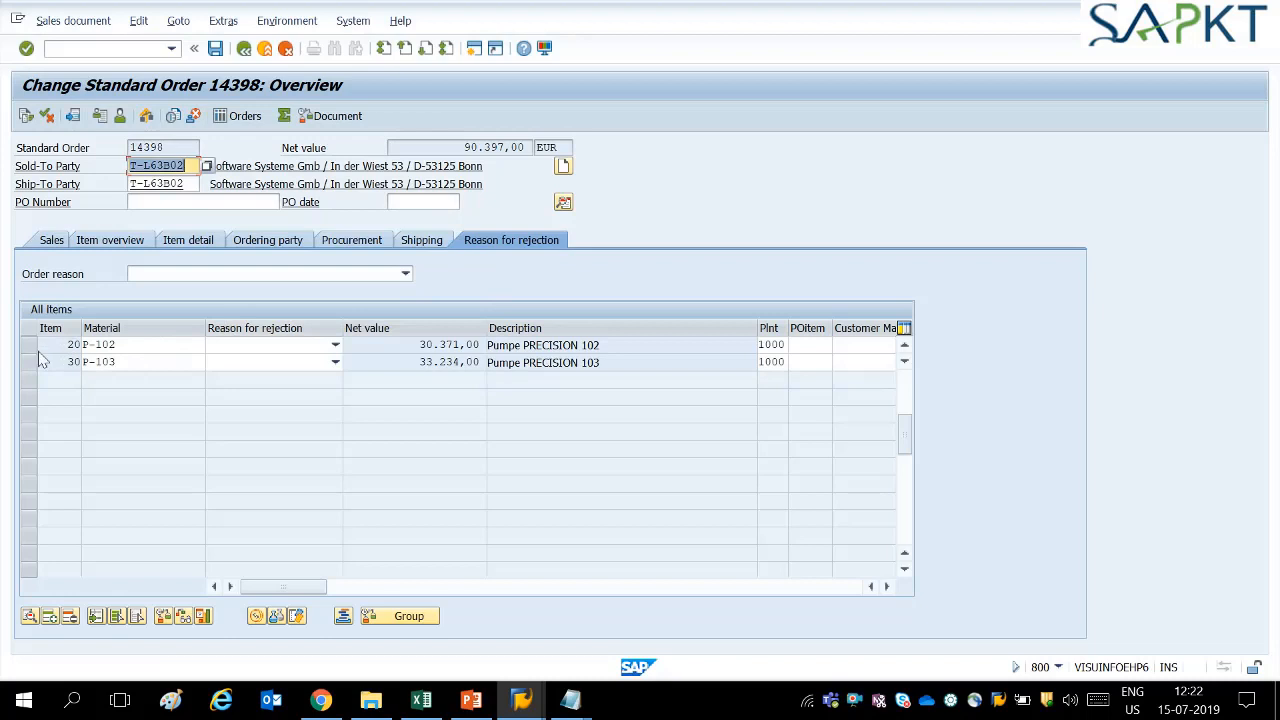
# Step: Assign rejection reason 11 Cust.to receive replacement to item 20 and save the sales order
pyautogui.click(140, 344)
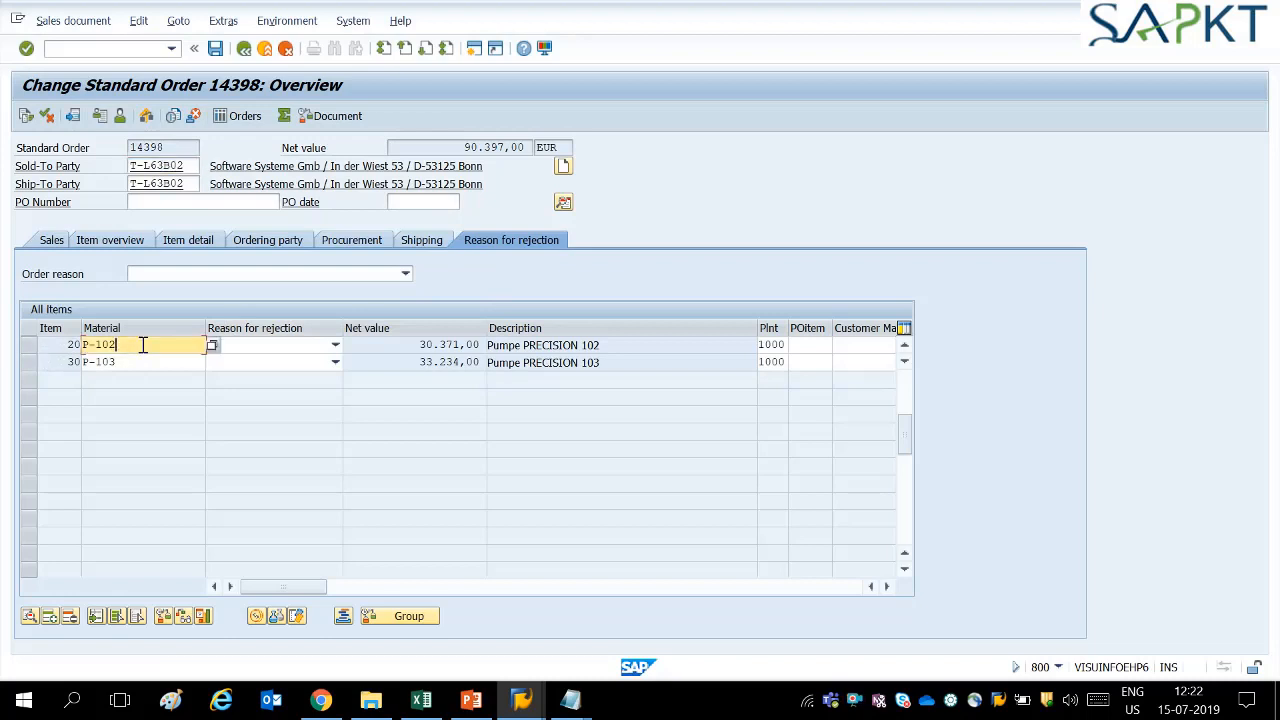
pyautogui.click(300, 354)
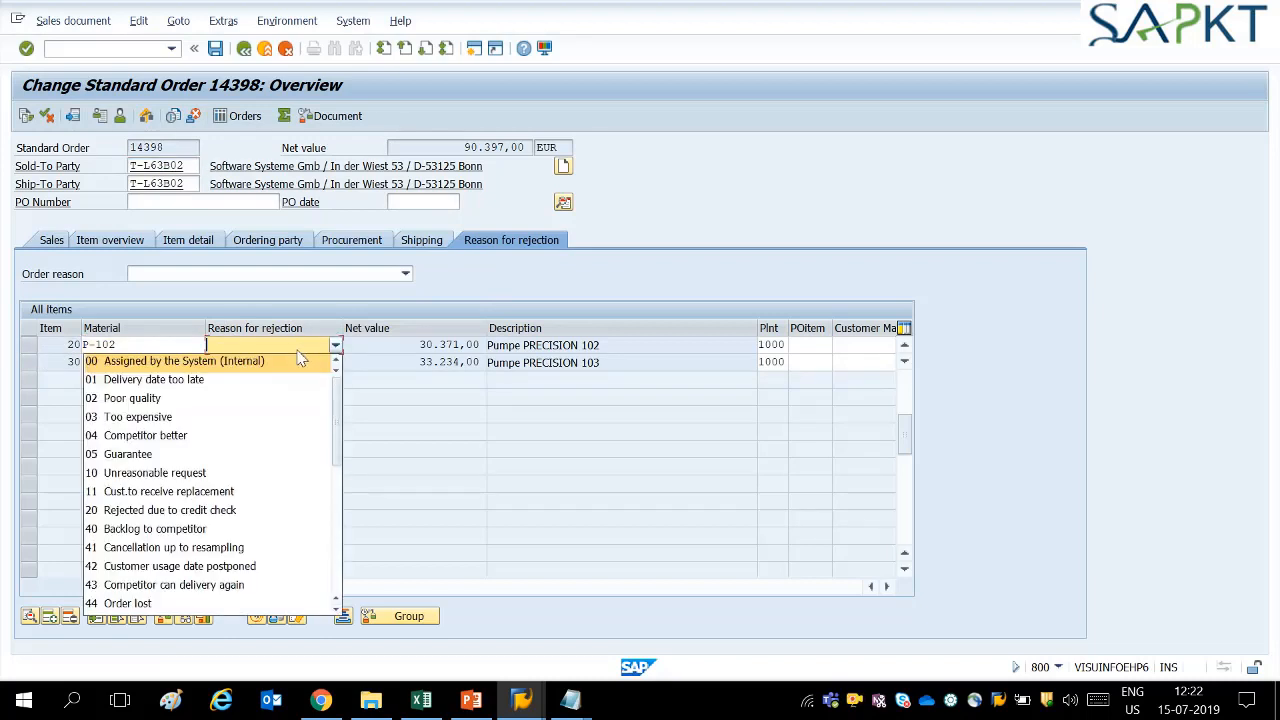
pyautogui.click(200, 491)
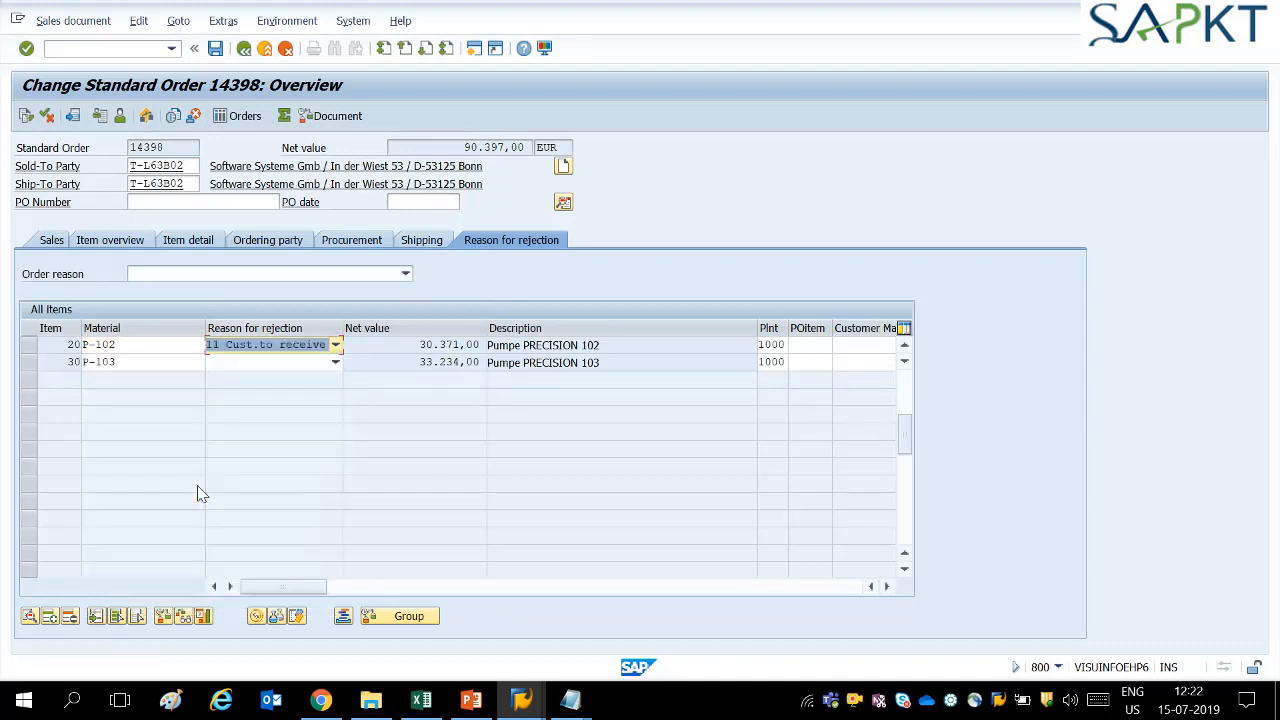
pyautogui.click(215, 49)
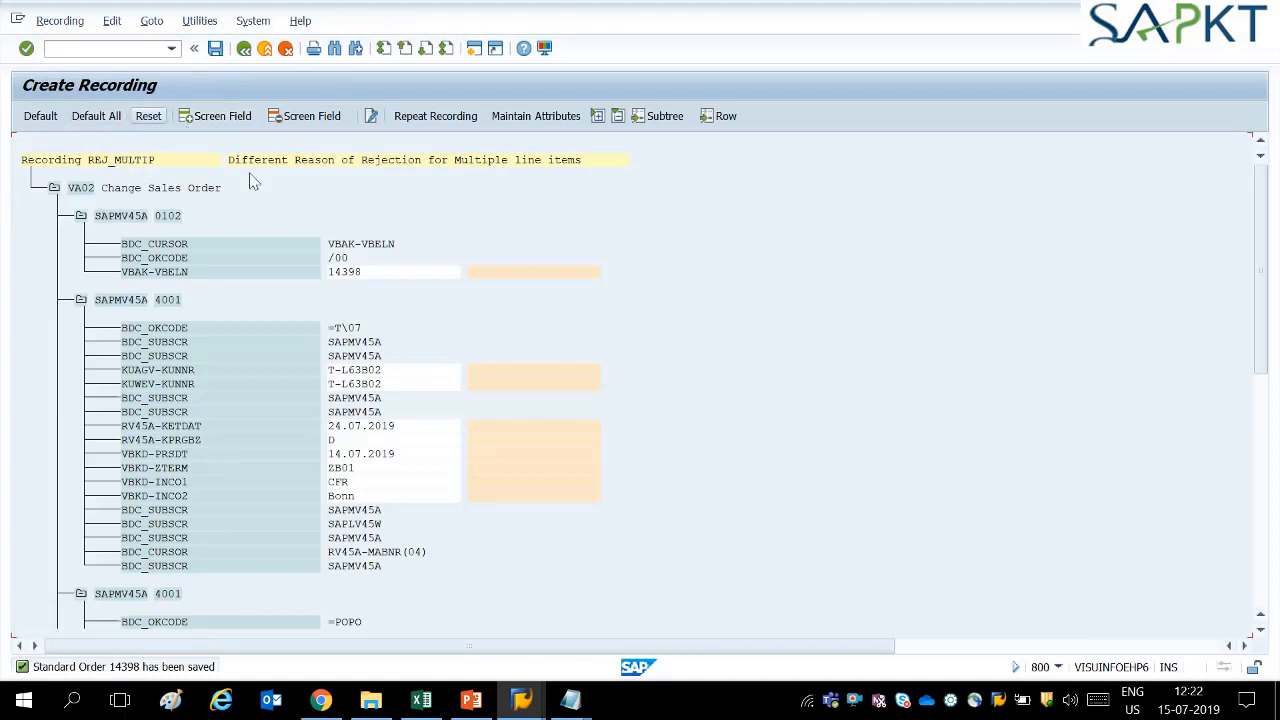
# Step: Apply default names to all recorded fields and delete the sold-to and ship-to party fields from the first SAPMV45A 4001 screen
pyautogui.click(108, 118)
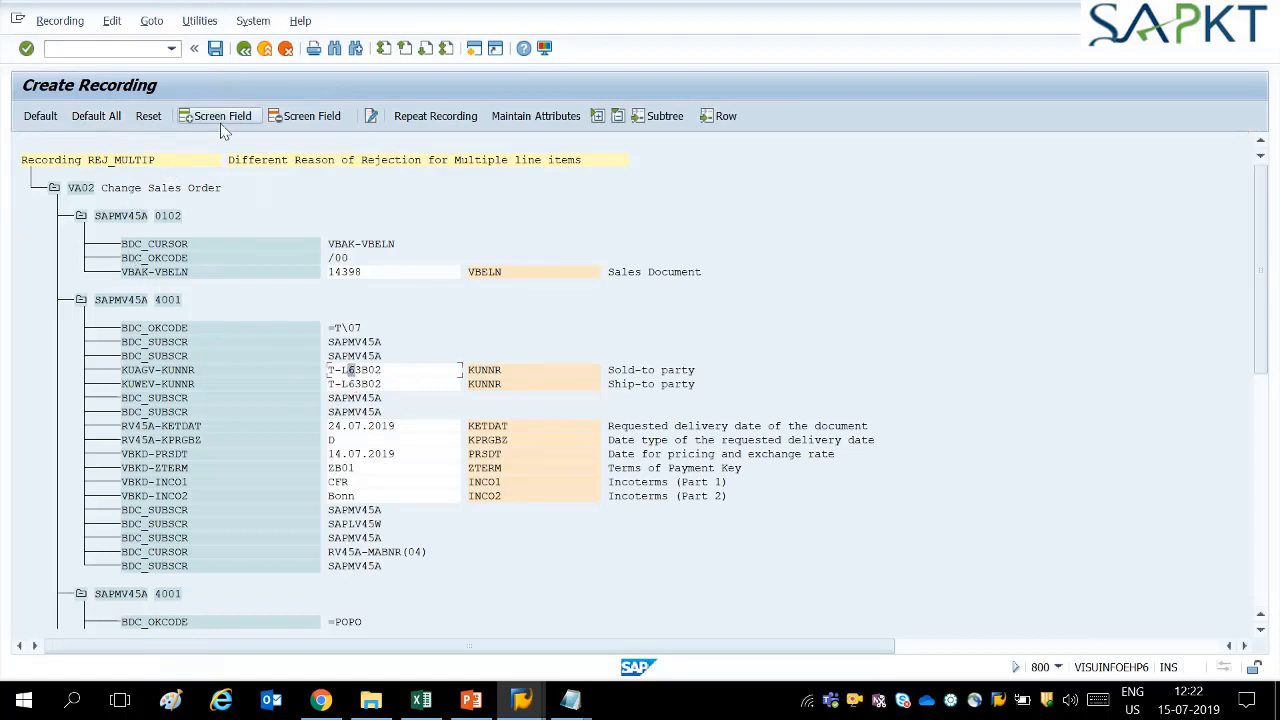
pyautogui.click(306, 116)
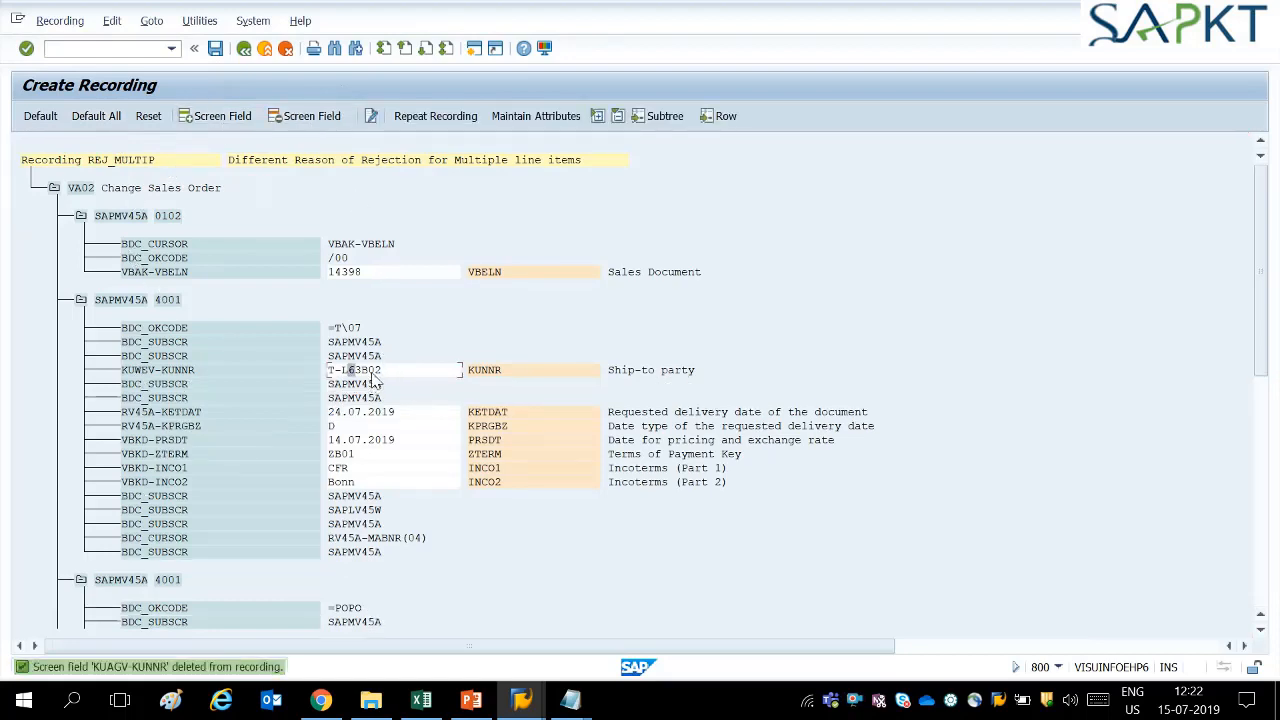
pyautogui.click(300, 118)
# Step: Delete the requested delivery date, date type, pricing date, payment terms and both Incoterms fields from the first SAPMV45A 4001 screen
pyautogui.click(368, 399)
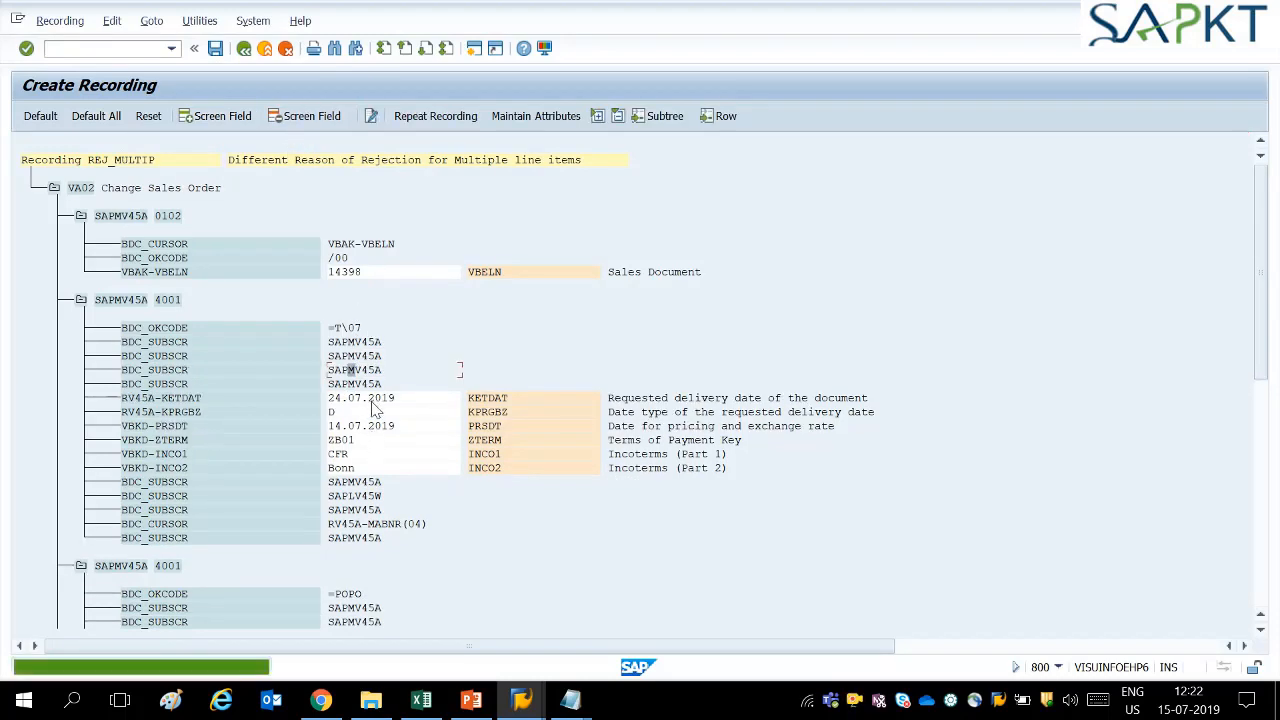
pyautogui.click(306, 116)
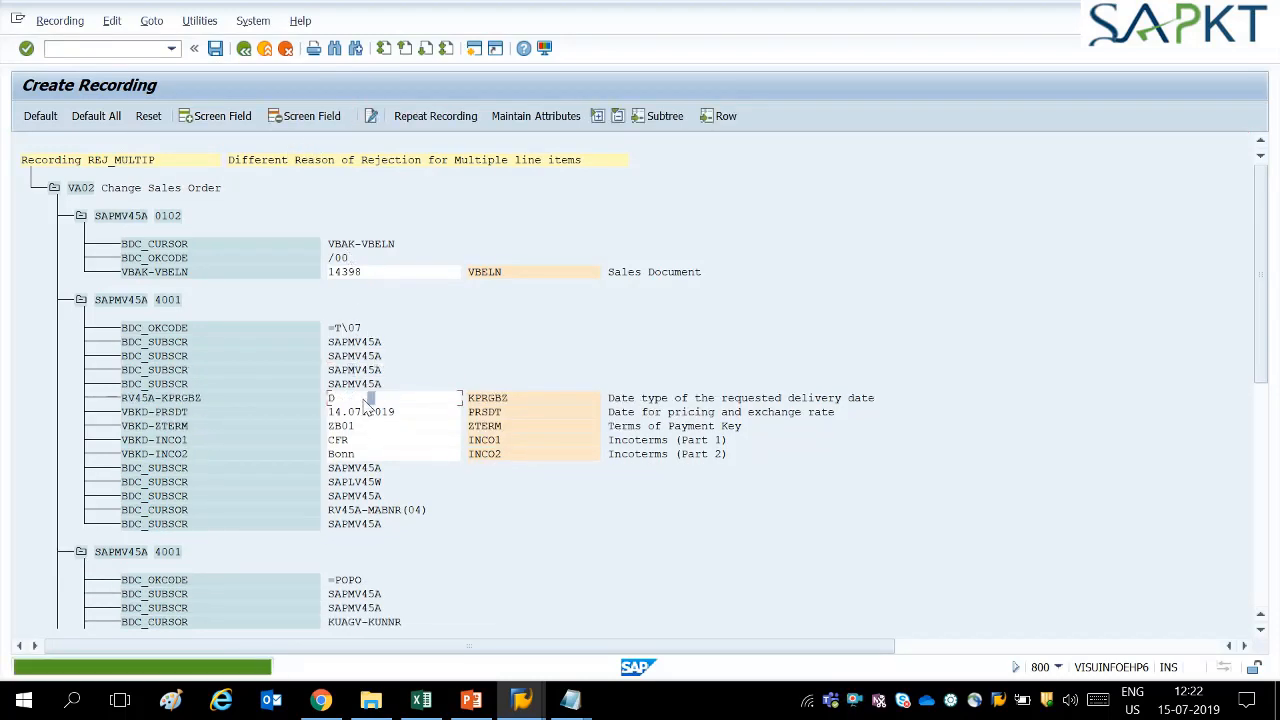
pyautogui.click(312, 117)
pyautogui.click(312, 117)
pyautogui.click(312, 117)
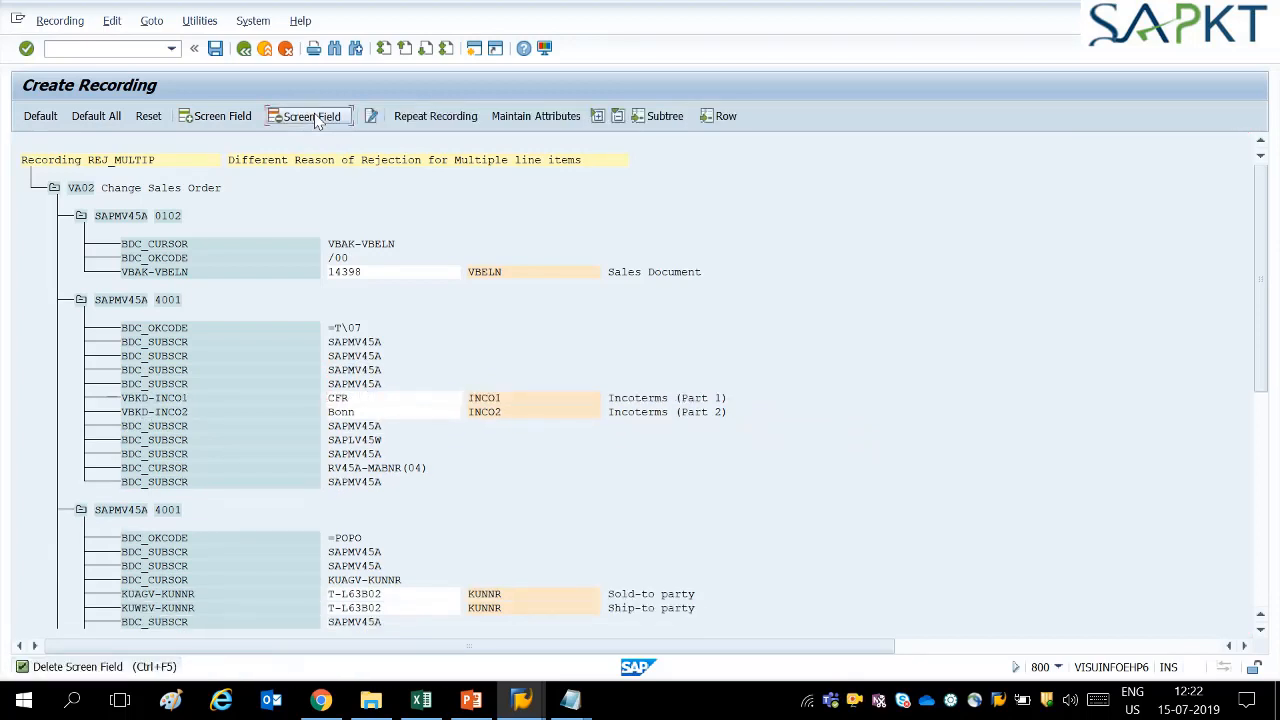
pyautogui.click(312, 117)
pyautogui.click(316, 118)
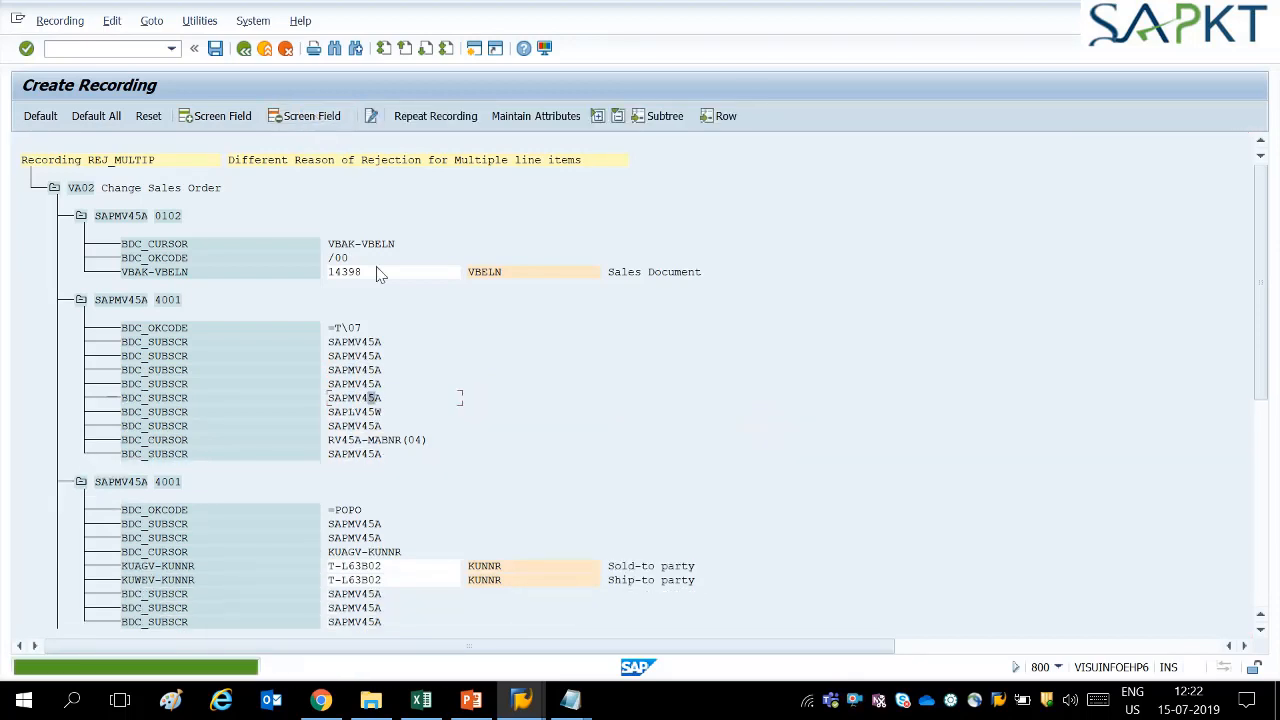
# Step: Delete the sold-to and ship-to party fields from the second SAPMV45A 4001 screen of the recording
pyautogui.scroll(-2, 400, 578)
pyautogui.click(400, 538)
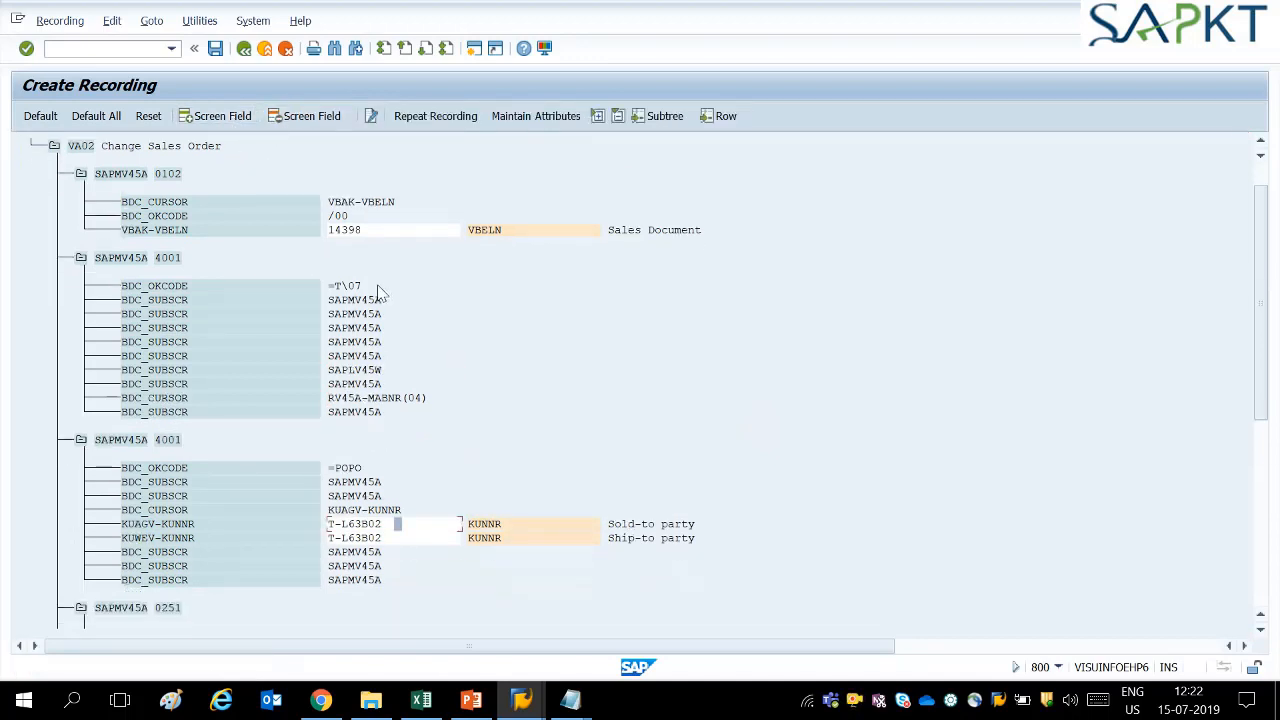
pyautogui.scroll(-4, 375, 300)
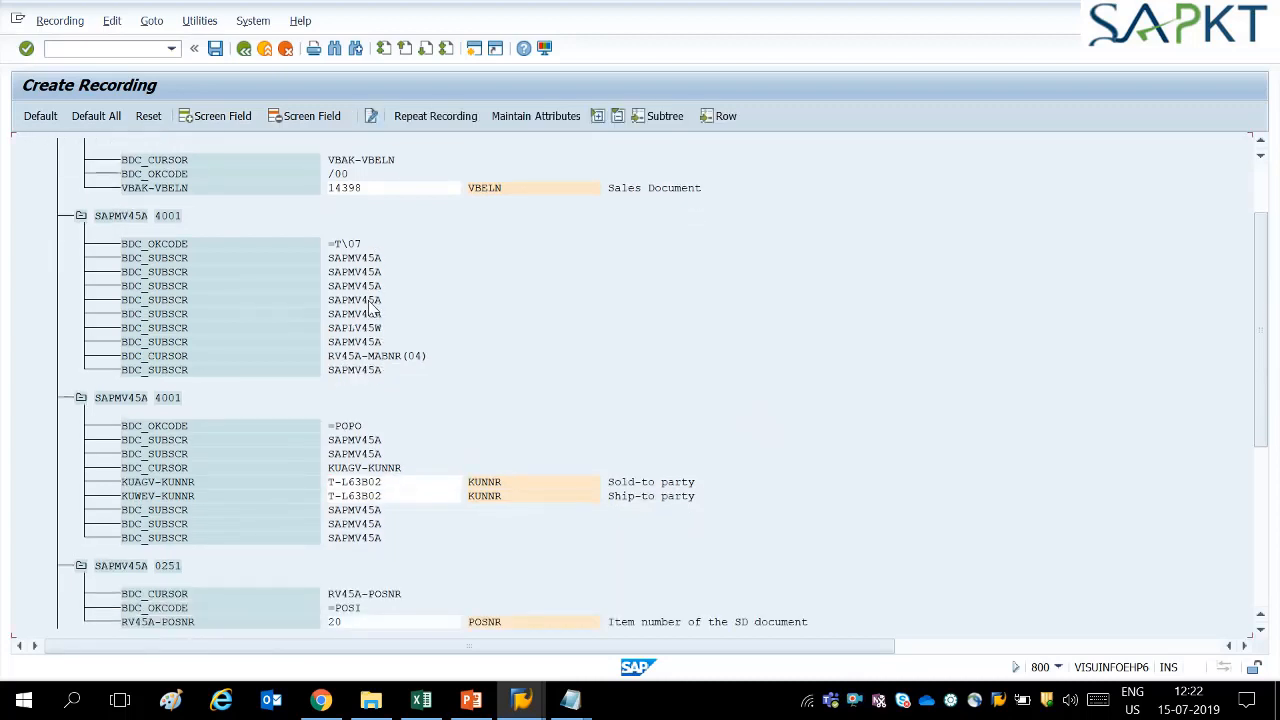
pyautogui.scroll(2, 370, 308)
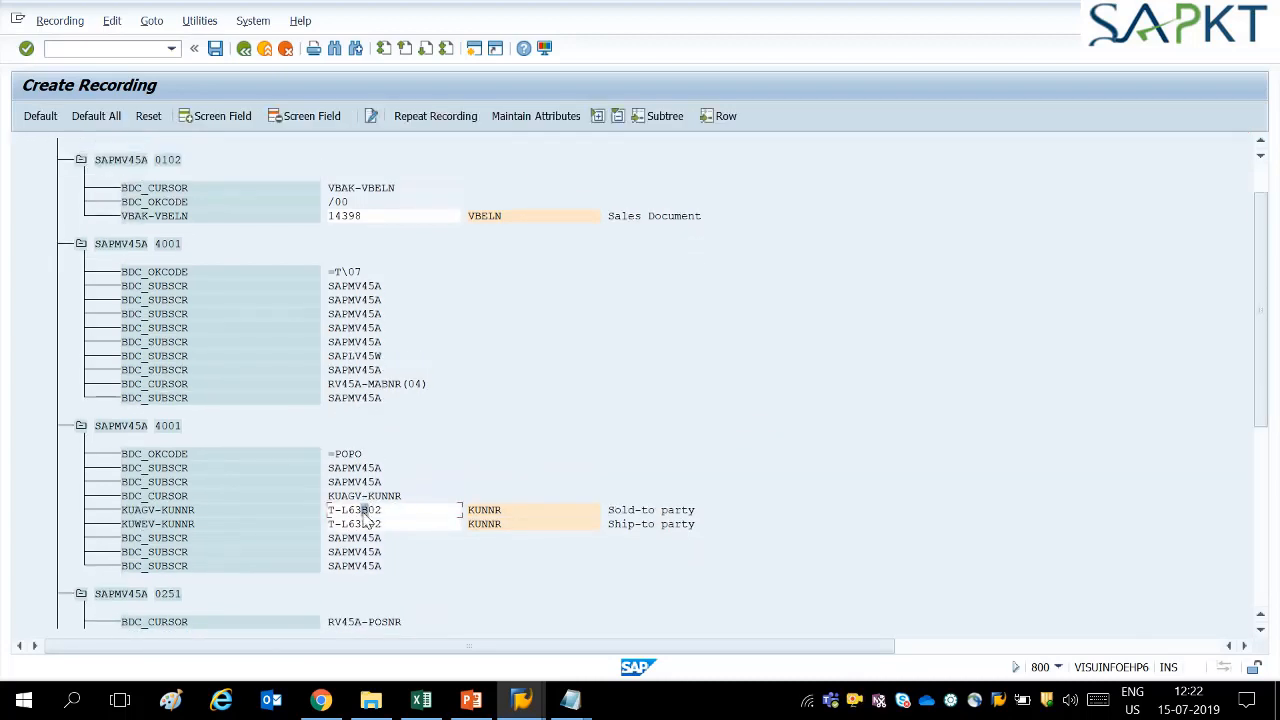
pyautogui.click(283, 118)
pyautogui.click(292, 116)
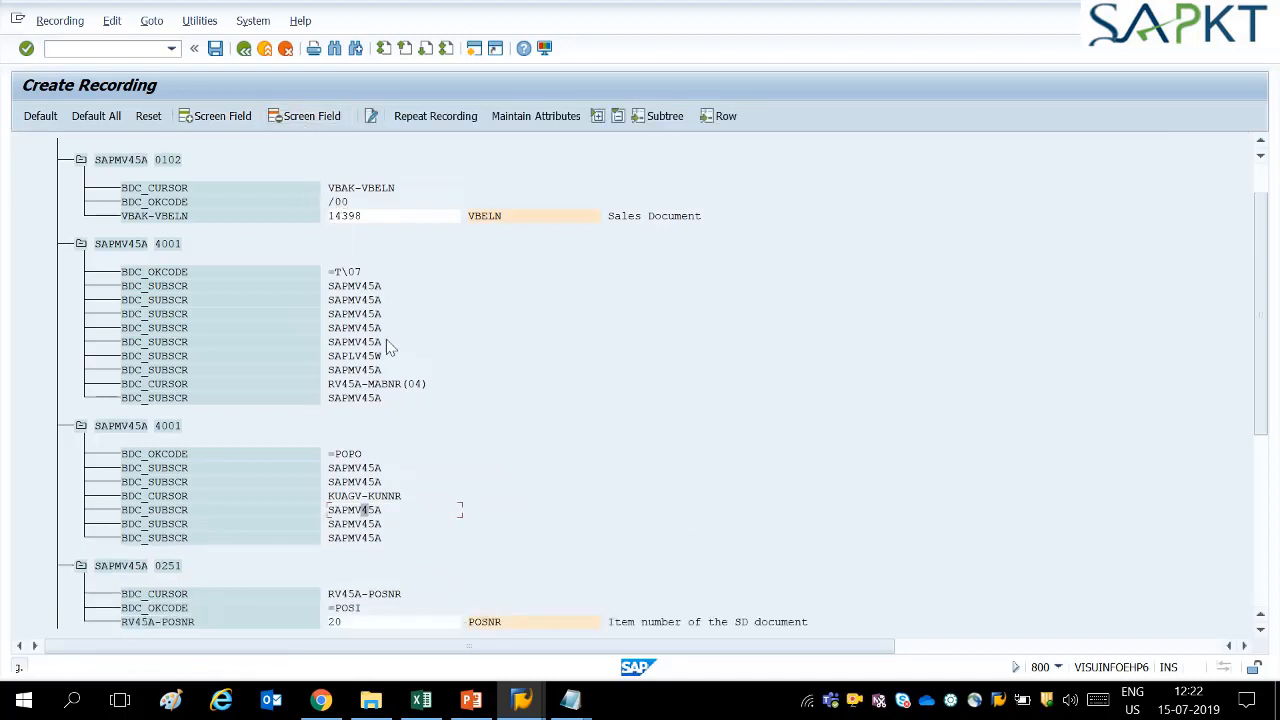
# Step: Delete the sold-to and ship-to party fields from the SAPMV45A 4001 screen that follows screen 0251
pyautogui.scroll(-3, 390, 470)
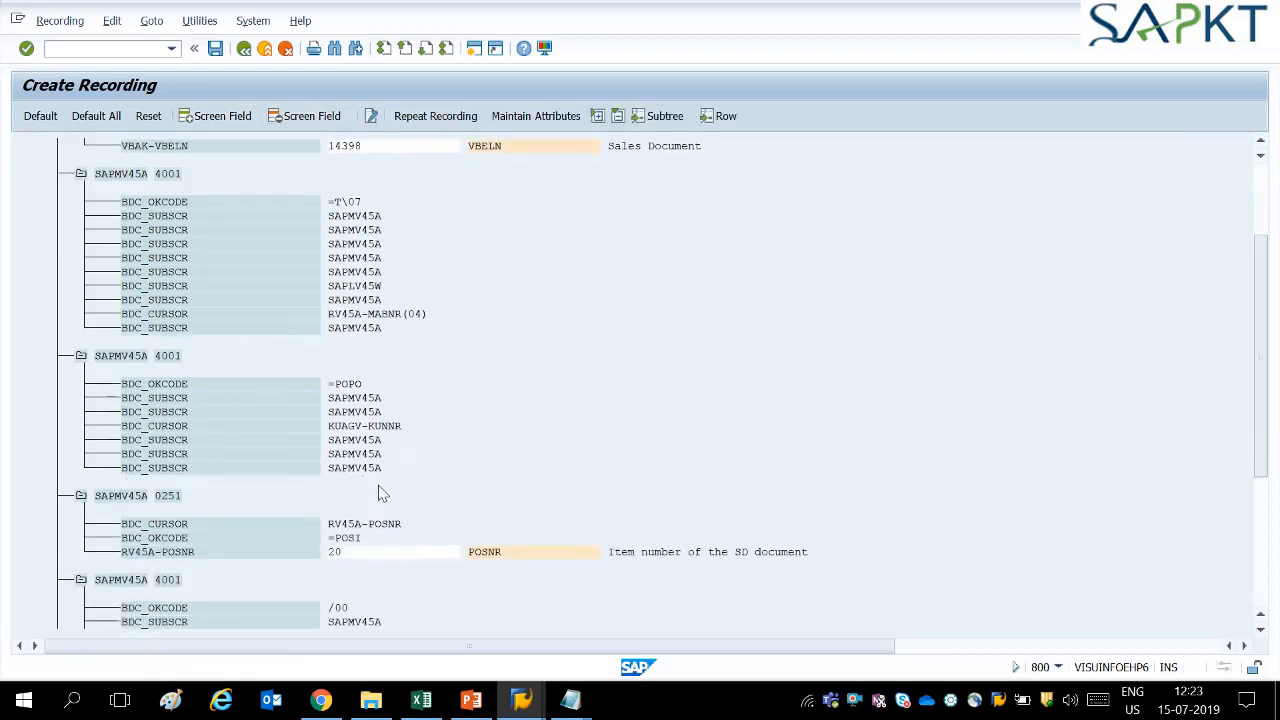
pyautogui.scroll(-3, 380, 492)
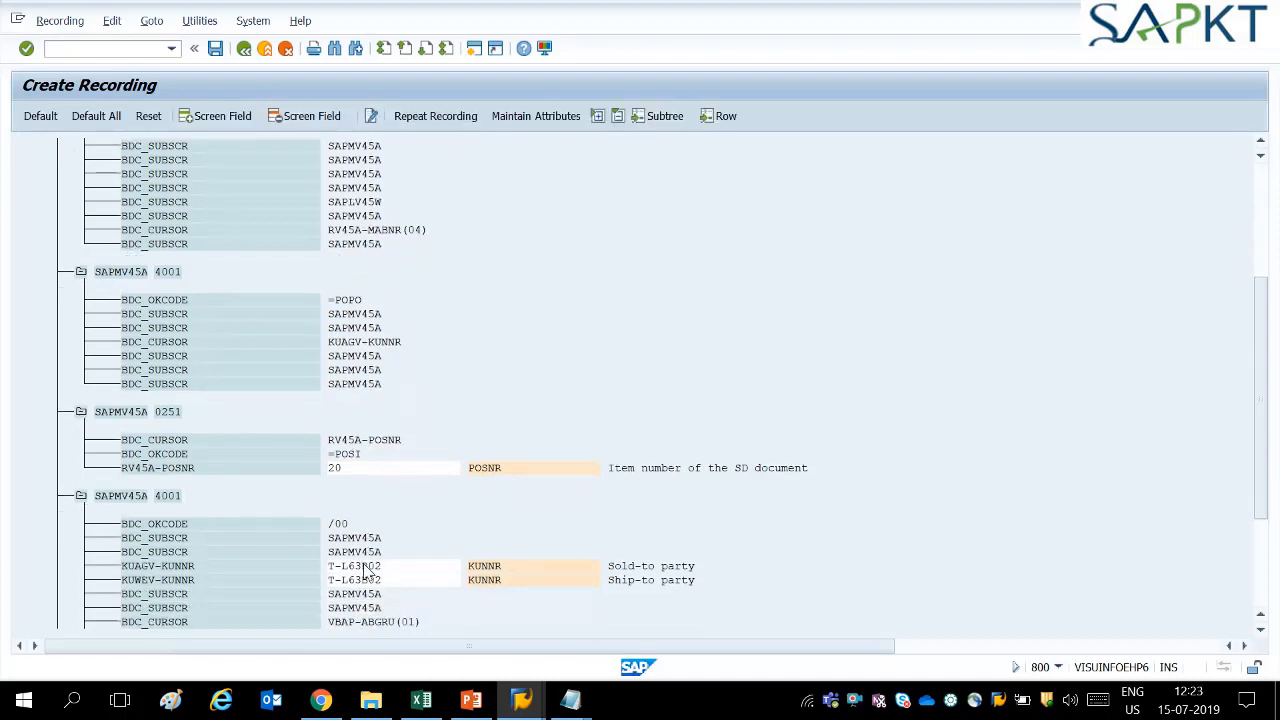
pyautogui.scroll(-1, 367, 570)
pyautogui.click(366, 552)
pyautogui.click(306, 116)
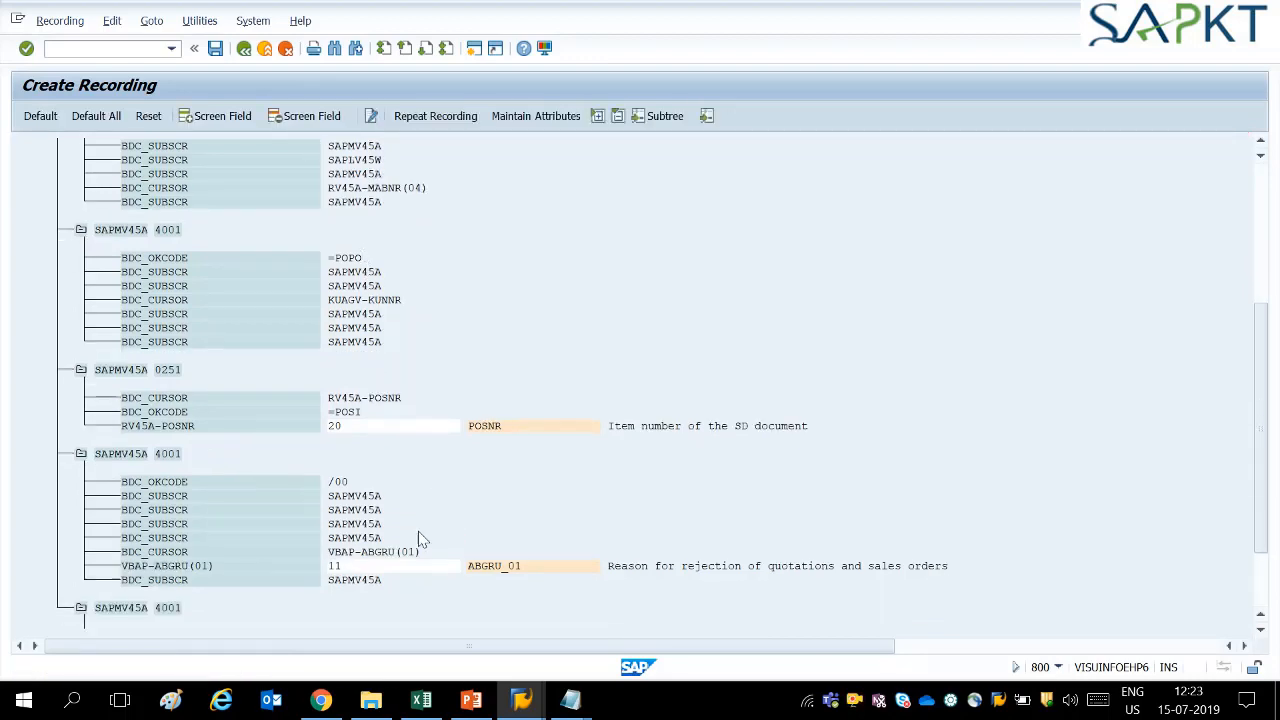
# Step: Delete the sold-to and ship-to party fields from the last SAPMV45A 4001 screen and save the recording
pyautogui.scroll(-5, 422, 532)
pyautogui.scroll(-5, 421, 524)
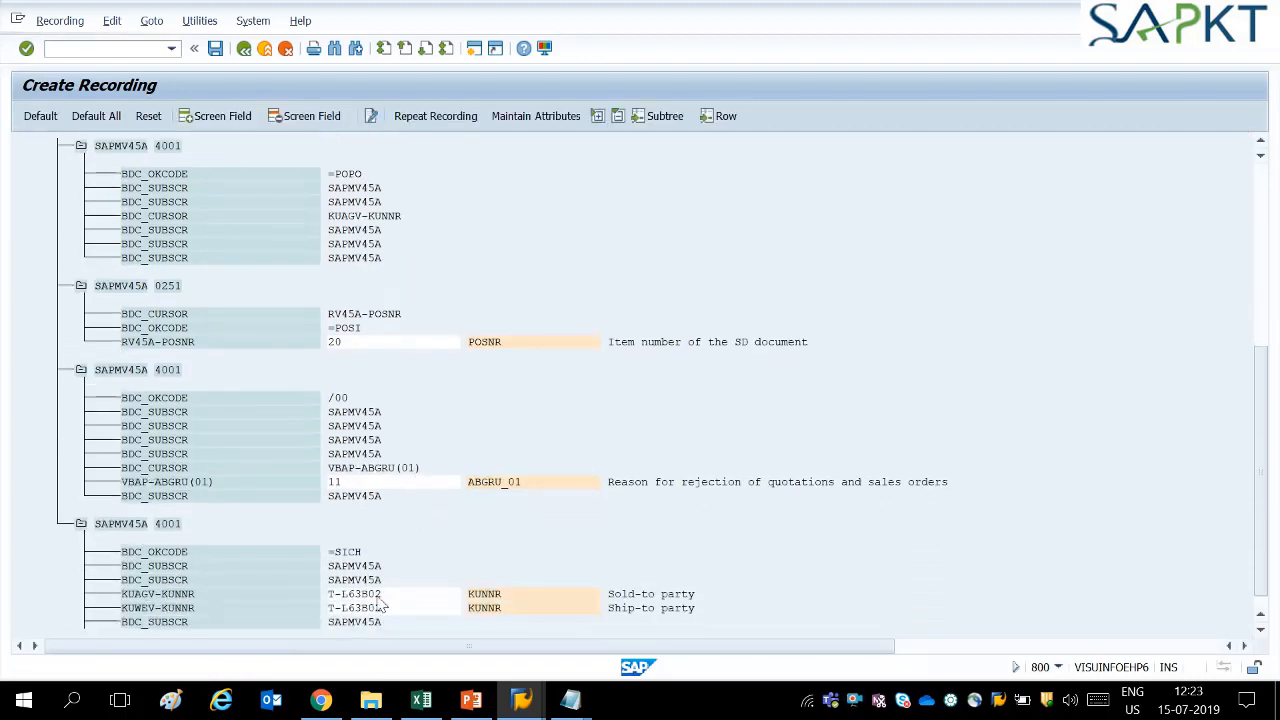
pyautogui.click(370, 566)
pyautogui.click(306, 116)
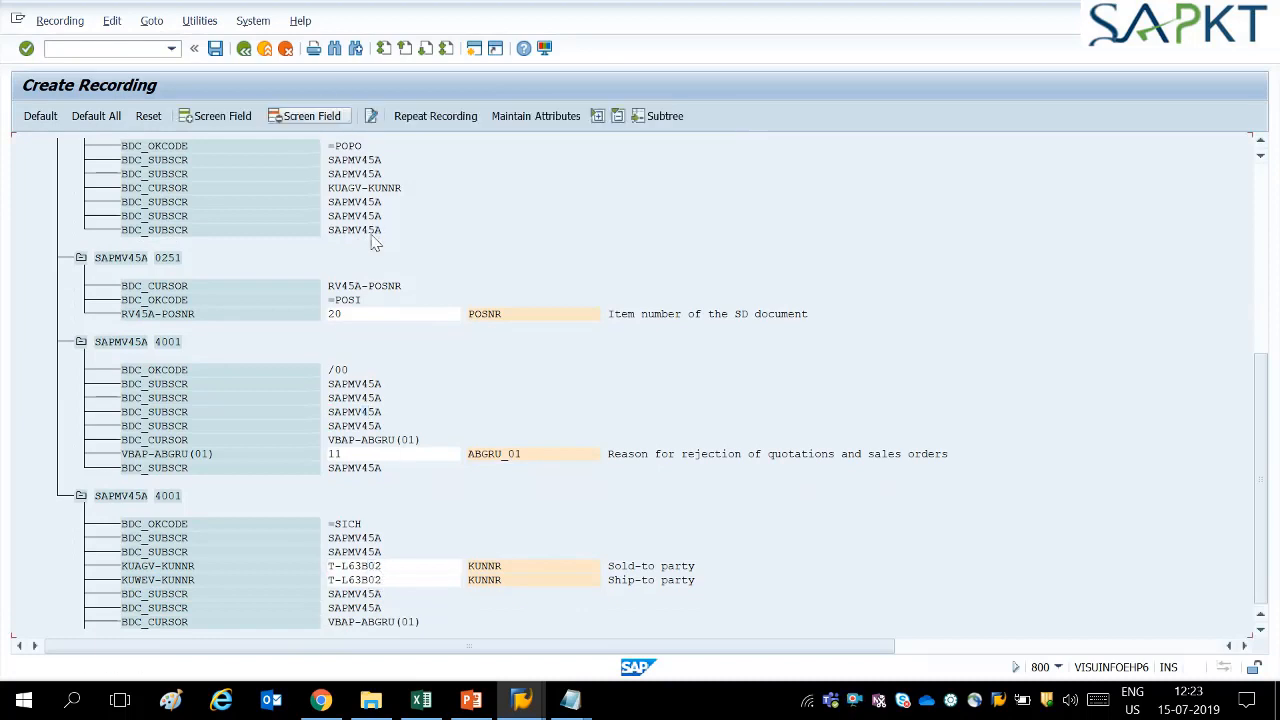
pyautogui.click(324, 115)
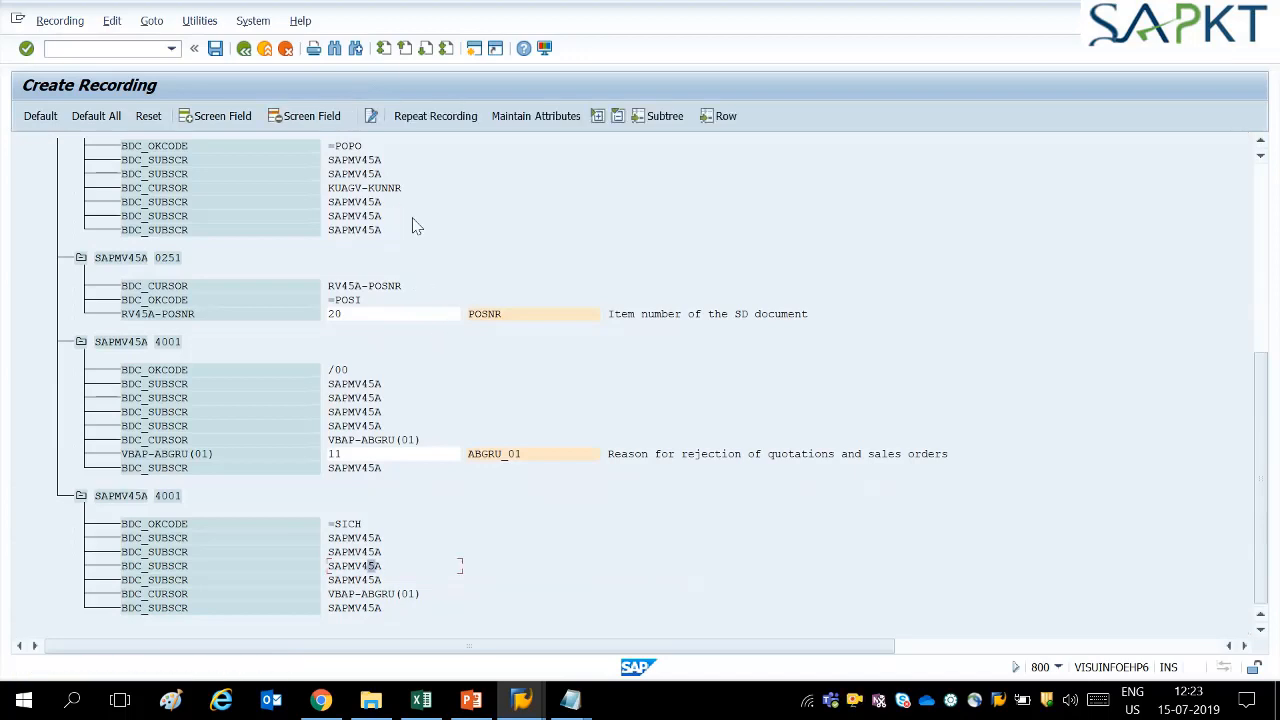
pyautogui.click(217, 48)
pyautogui.click(245, 52)
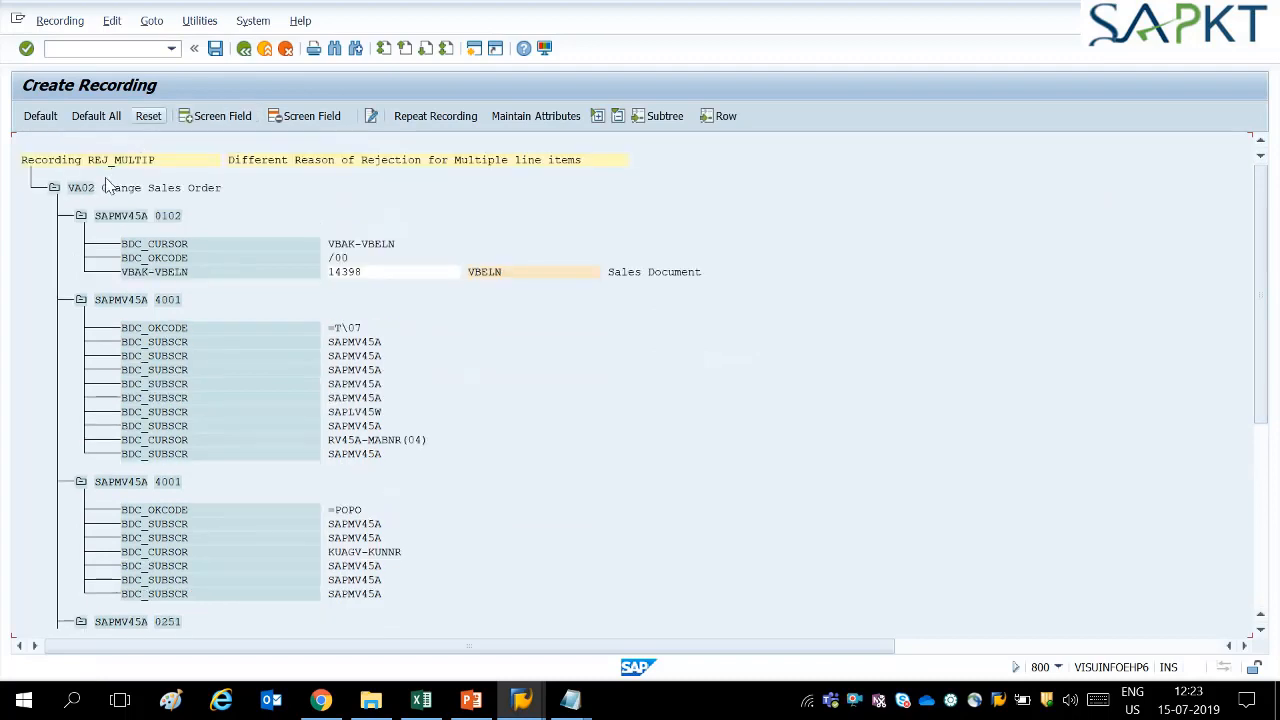
# Step: Assign the recording REJ_MULTIP as the batch input recording of object REASREJ_MULTIP and save the object attributes
pyautogui.moveTo(92, 161); pyautogui.dragTo(160, 165)
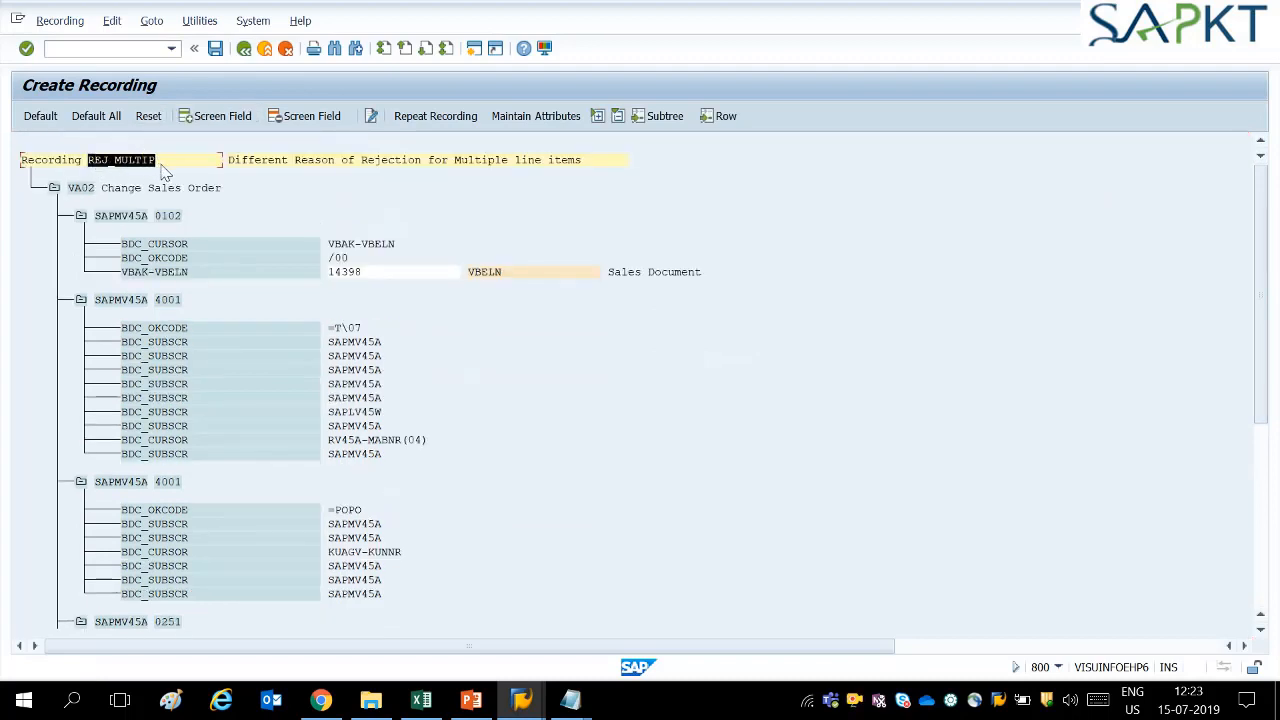
pyautogui.hotkey('ctrl', 'c')
pyautogui.click(243, 48)
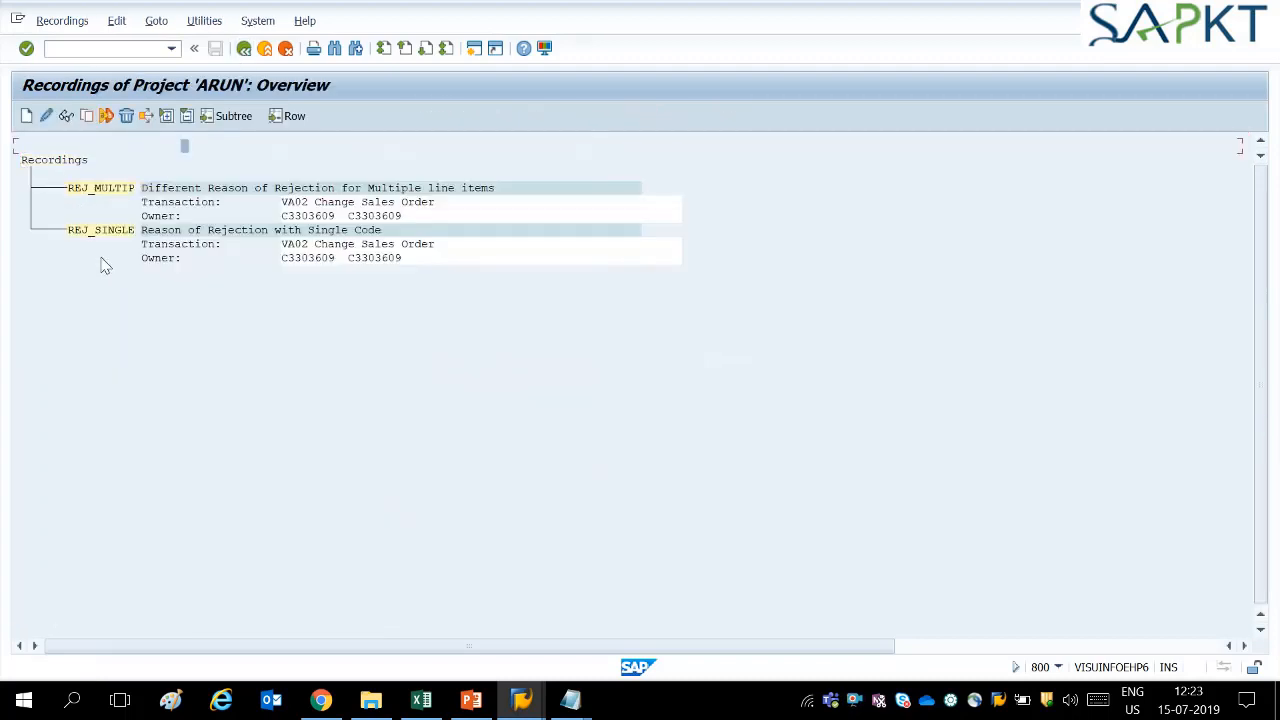
pyautogui.click(242, 48)
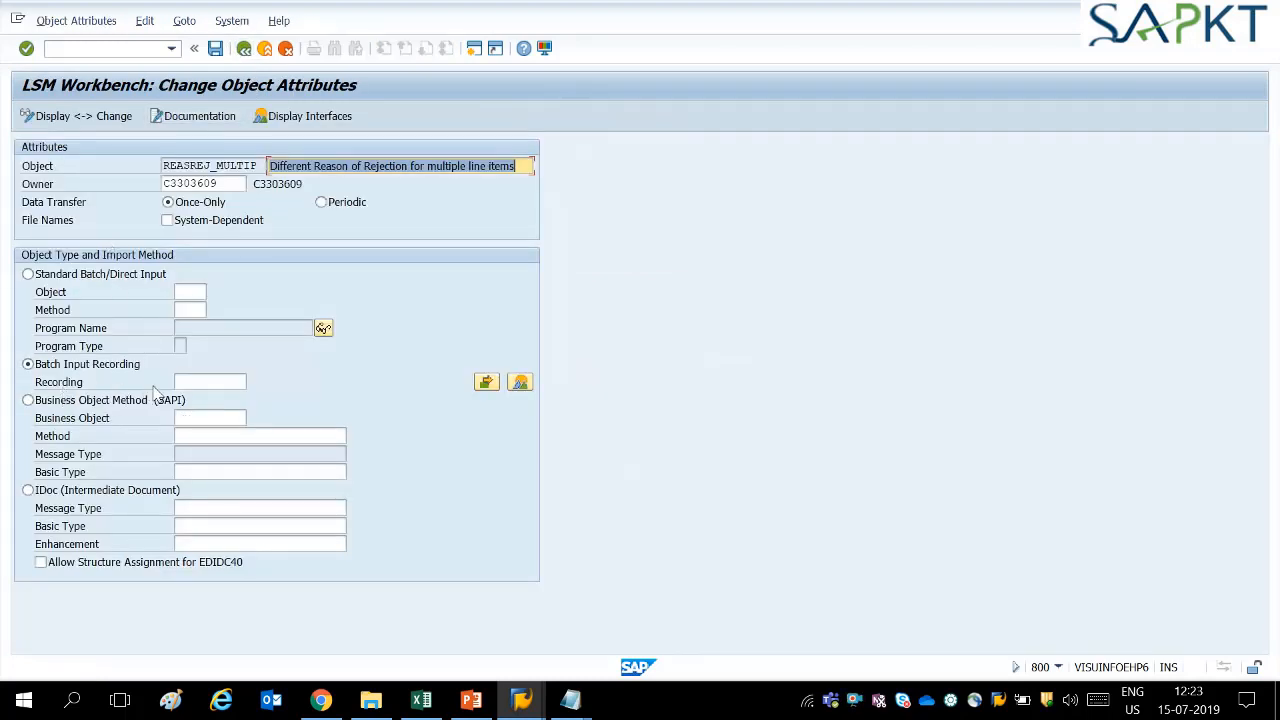
pyautogui.click(203, 383)
pyautogui.hotkey('ctrl', 'v')
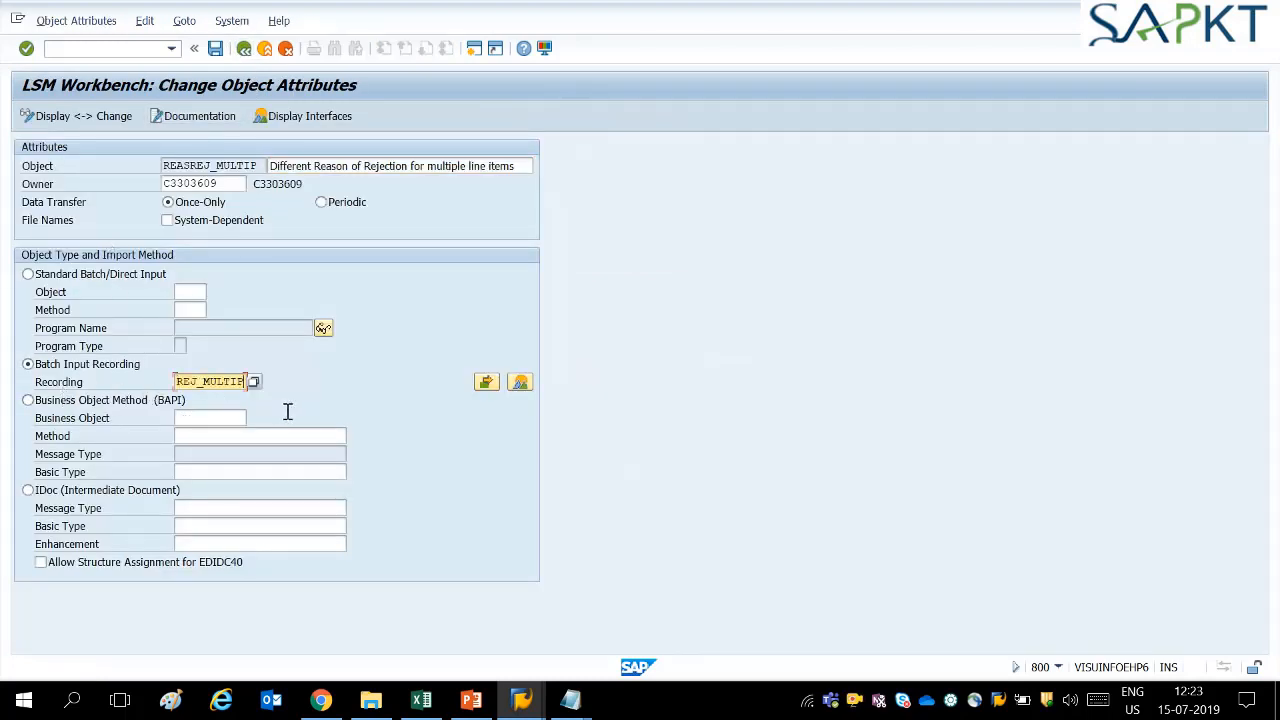
pyautogui.click(216, 49)
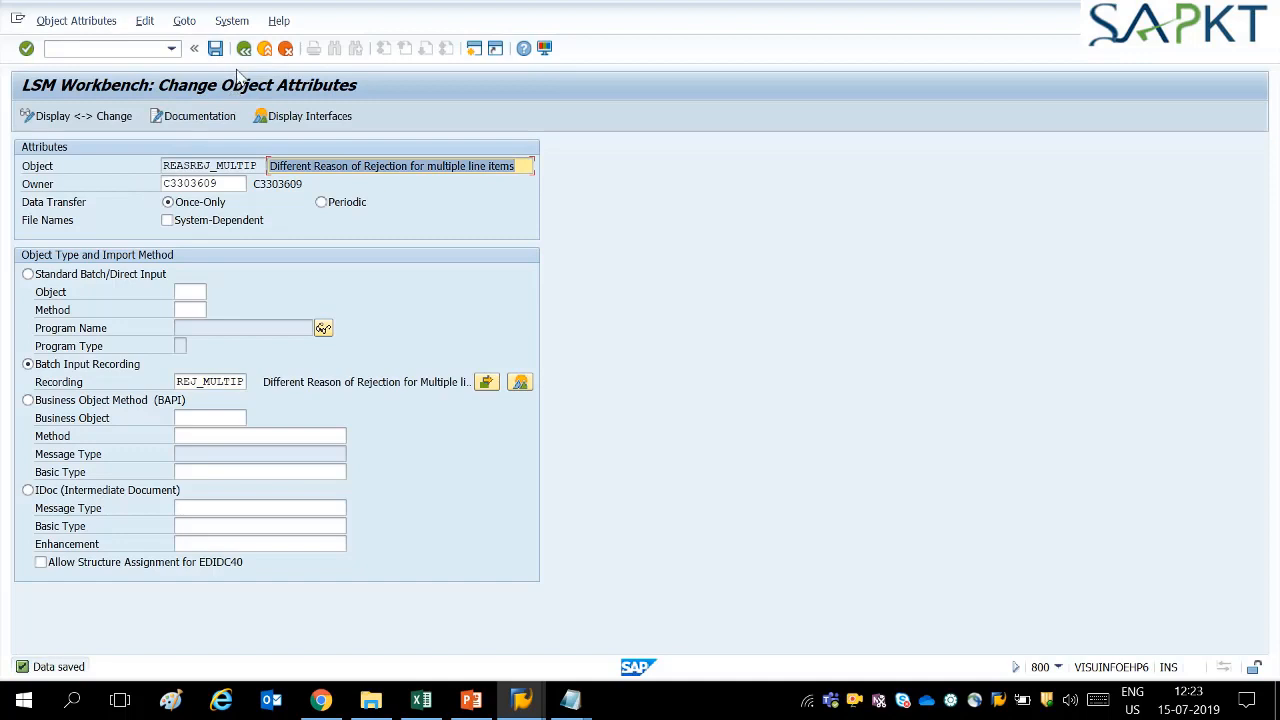
pyautogui.click(244, 48)
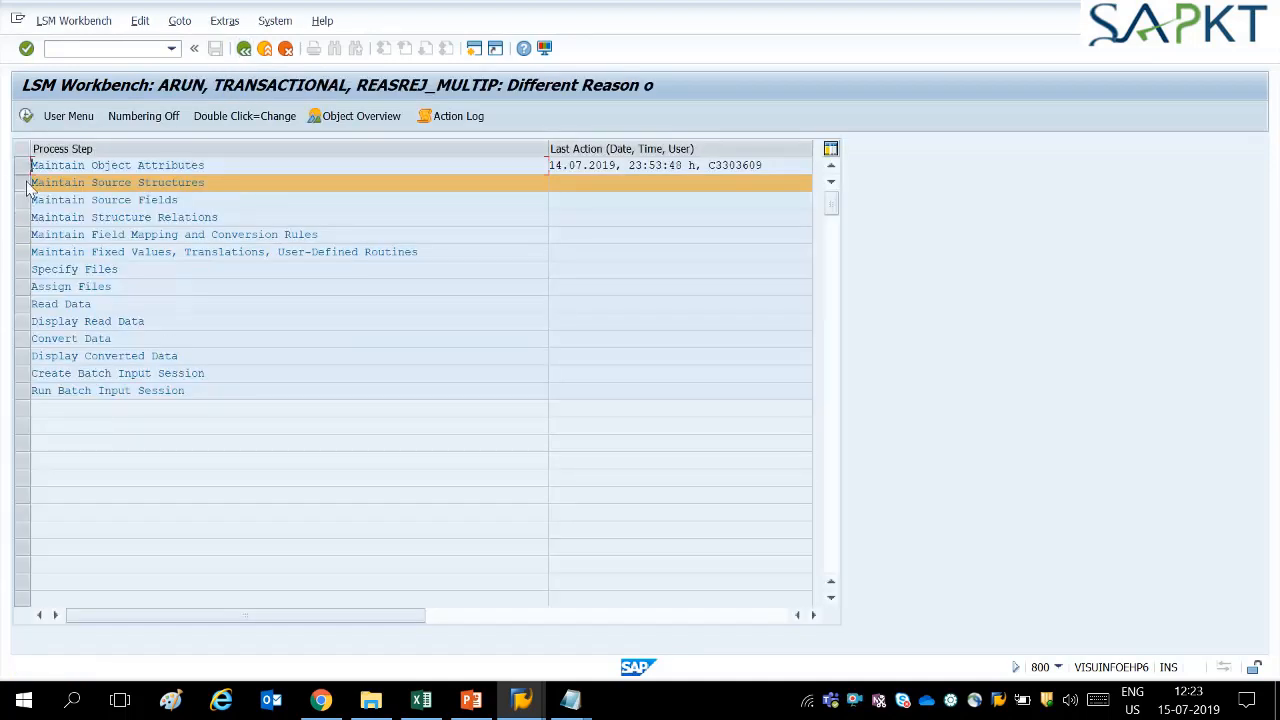
# Step: Create and save the source structure ZREJ_MULTIP with the description "Different Reason of Rejection Code Source structure"
pyautogui.click(26, 116)
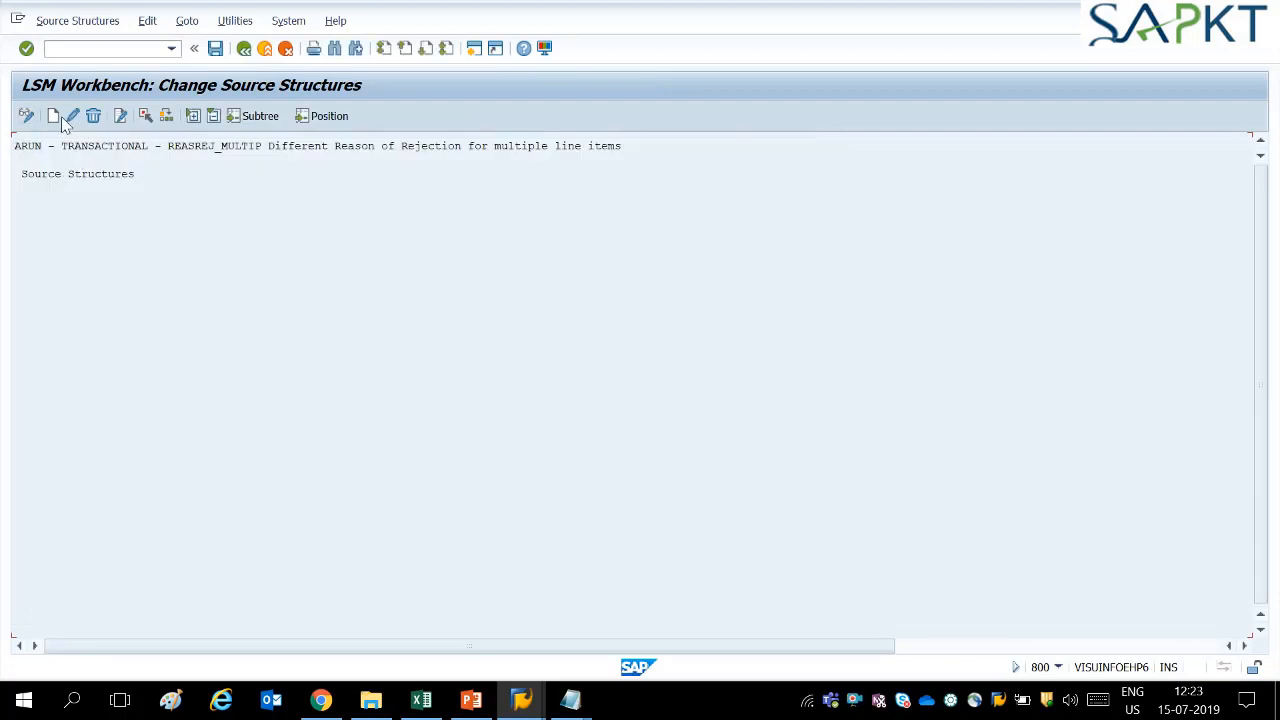
pyautogui.click(54, 117)
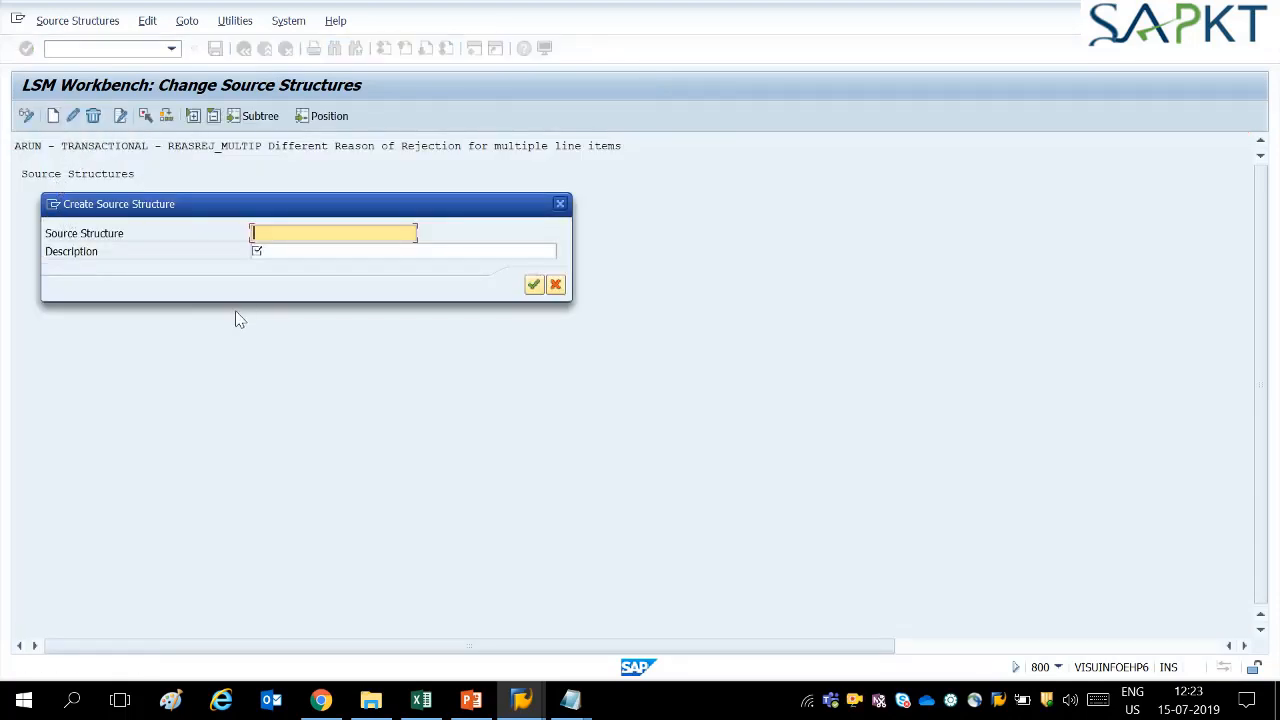
pyautogui.write('REJ_MULTIP')
pyautogui.write('z')
pyautogui.click(281, 253)
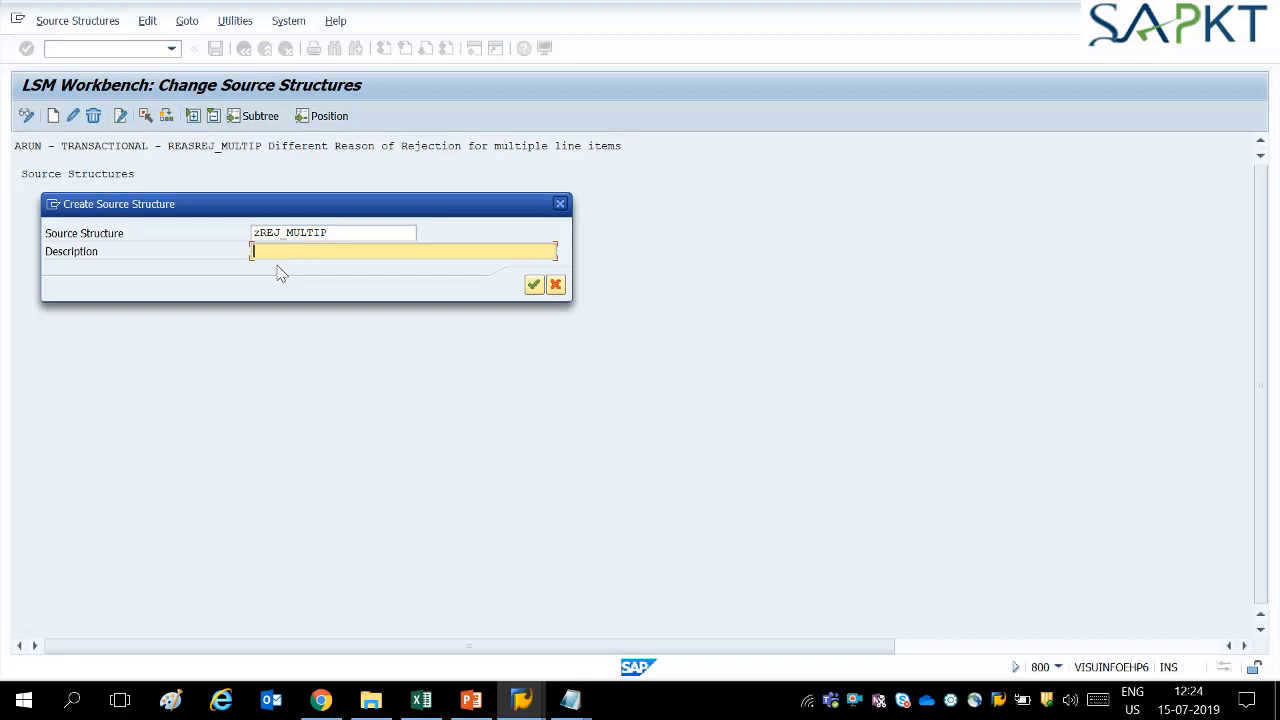
pyautogui.press('BackSpace')
pyautogui.press('capslock')
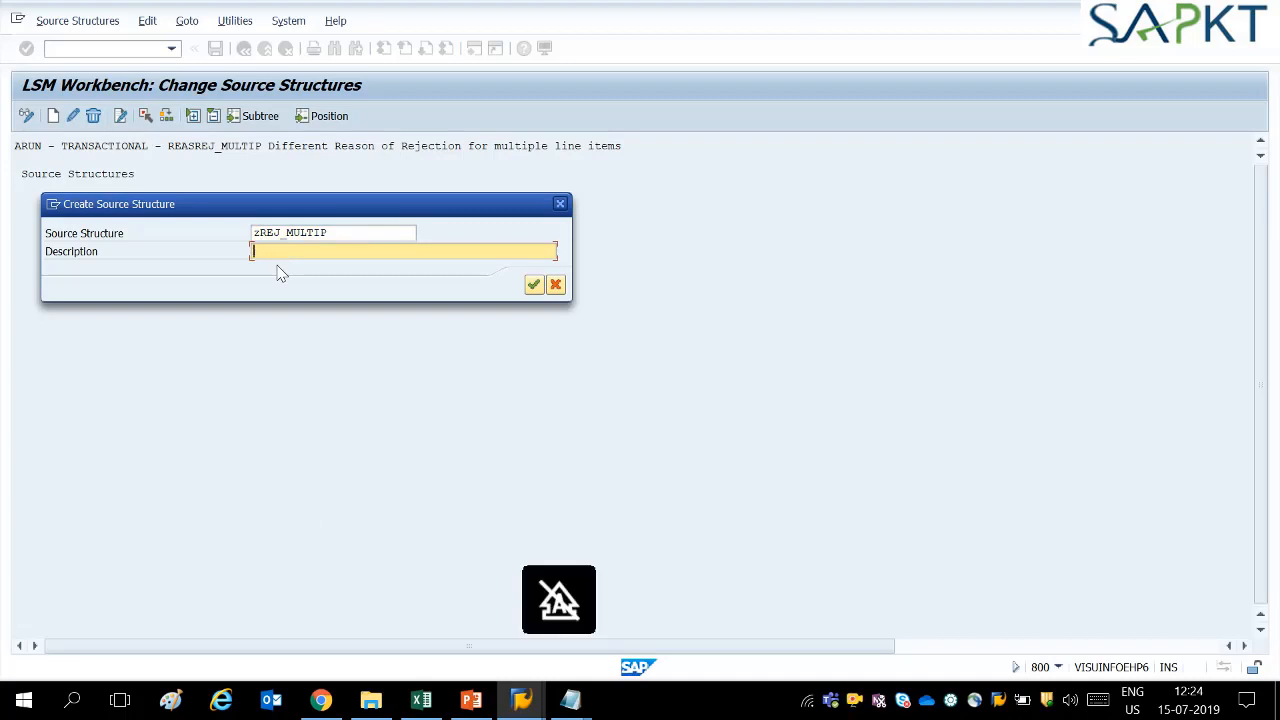
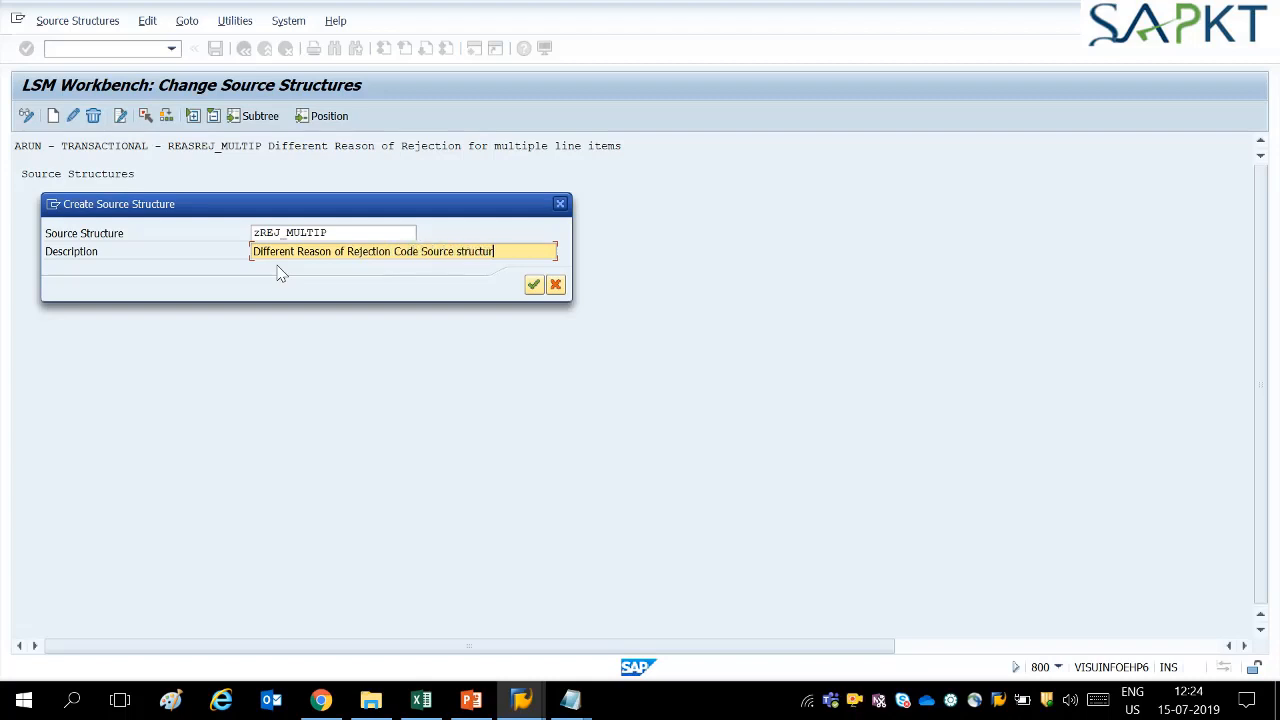
pyautogui.write('e')
pyautogui.press('Return')
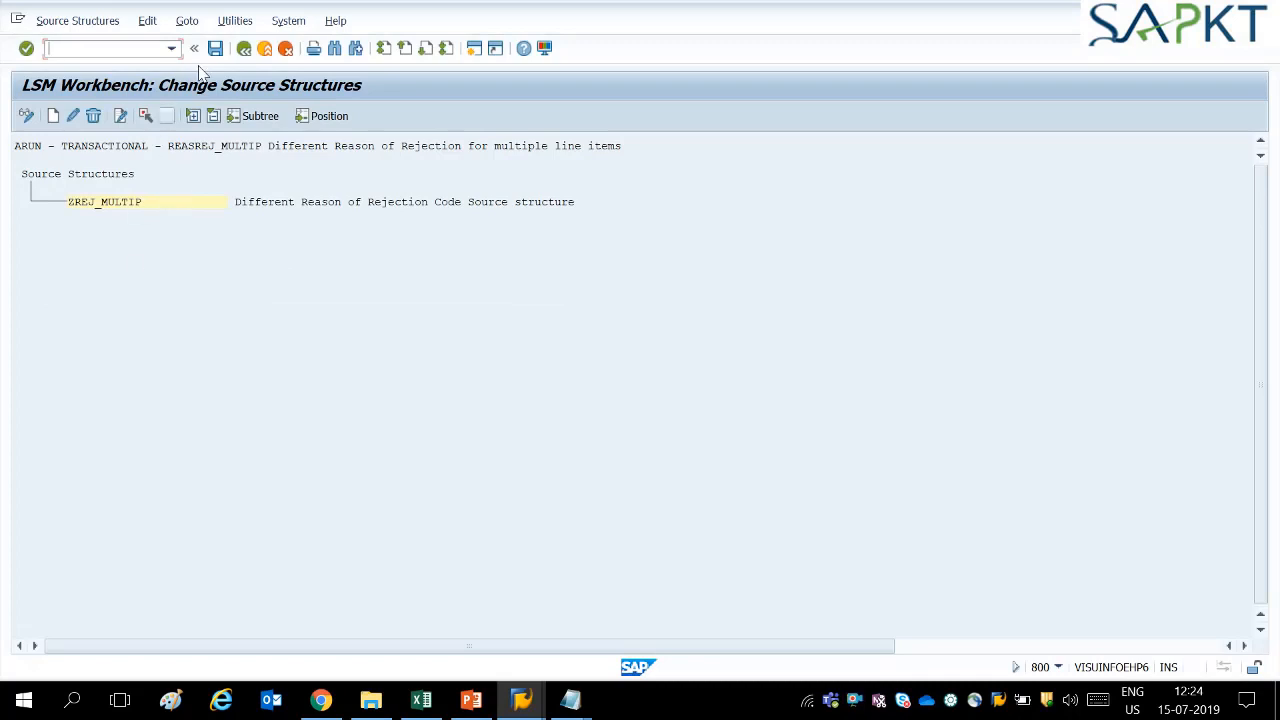
pyautogui.click(215, 50)
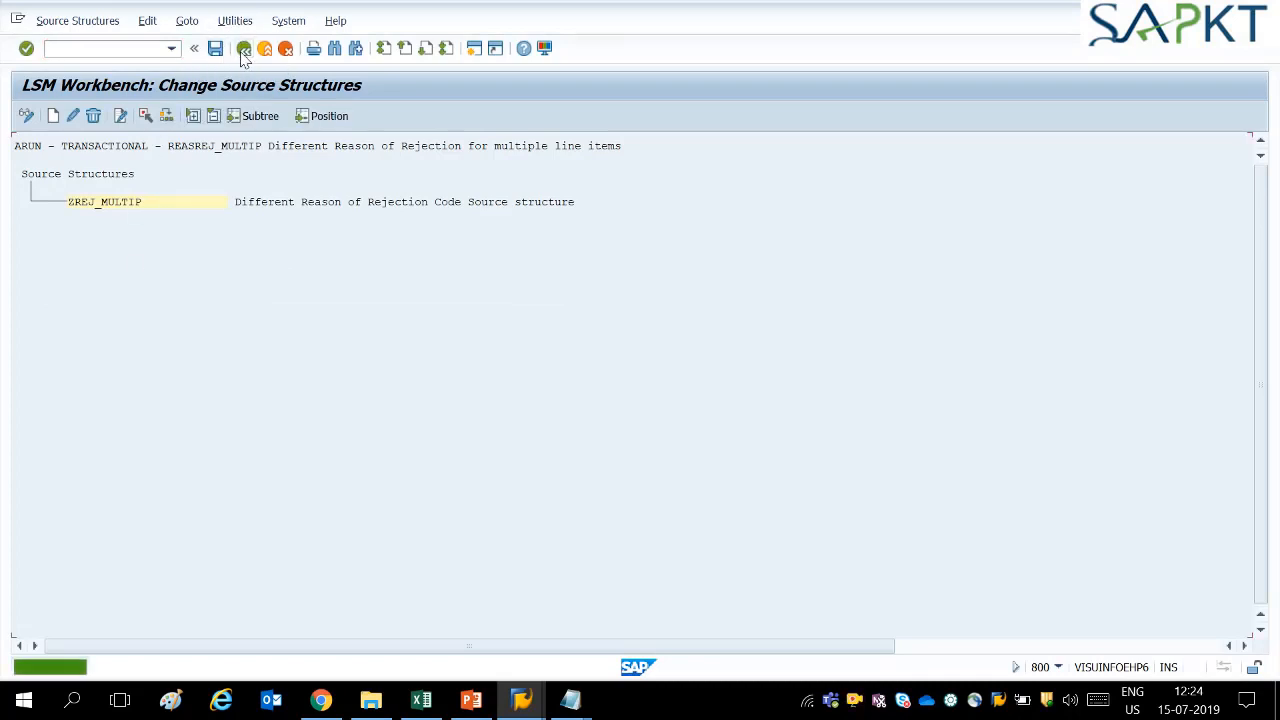
pyautogui.click(243, 50)
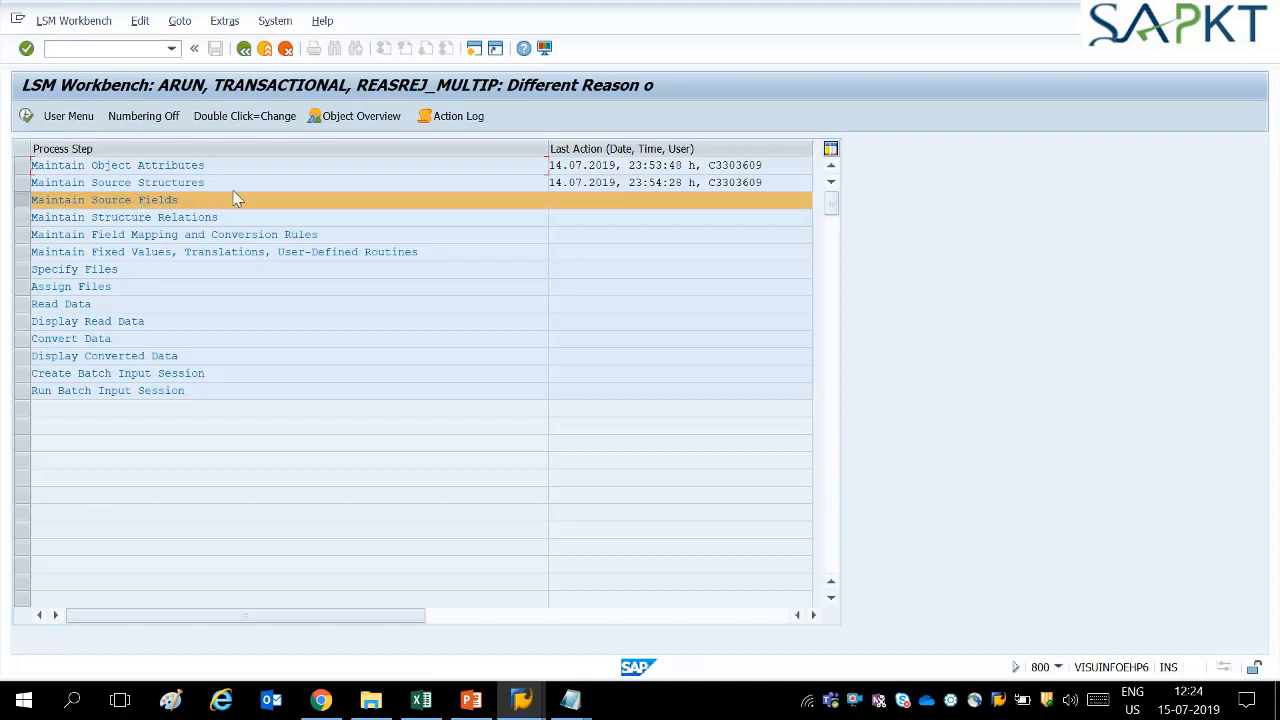
# Step: Copy the VBELN, POSNR and ABGRU_01 rows, field name through target length, from the object overview table into the Excel sheet at F10
pyautogui.click(352, 118)
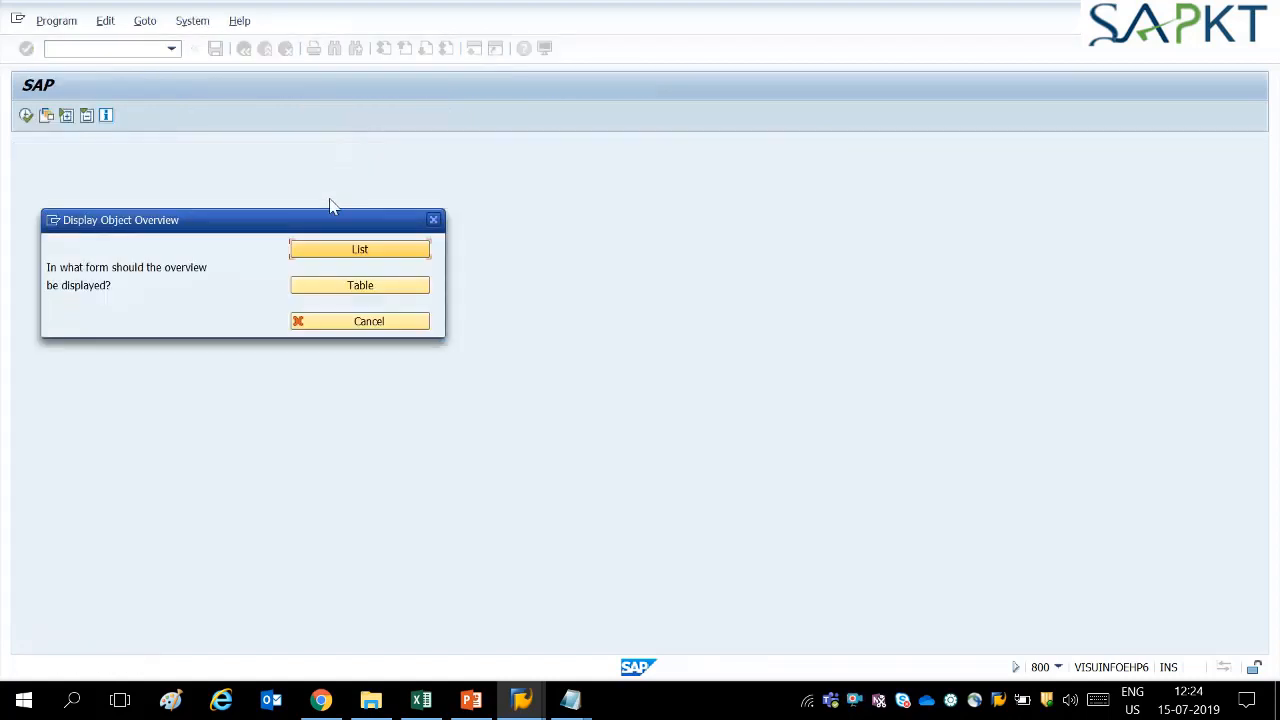
pyautogui.click(364, 288)
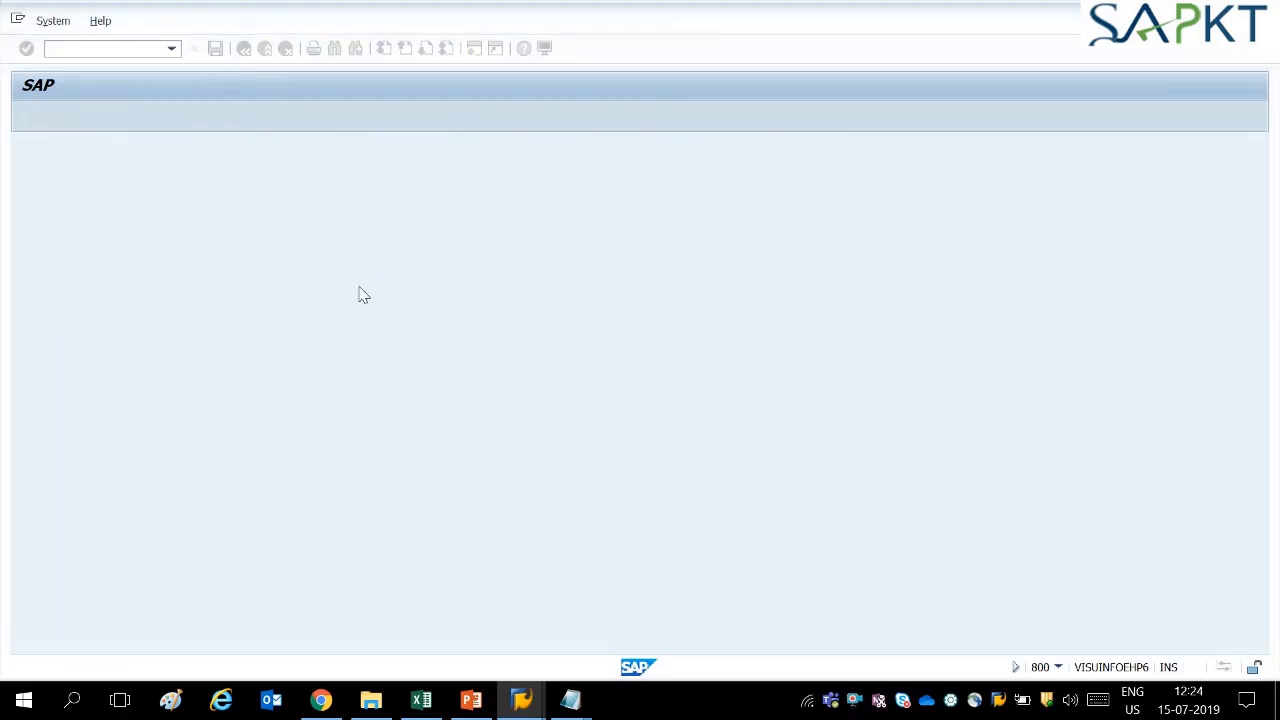
pyautogui.click(353, 226)
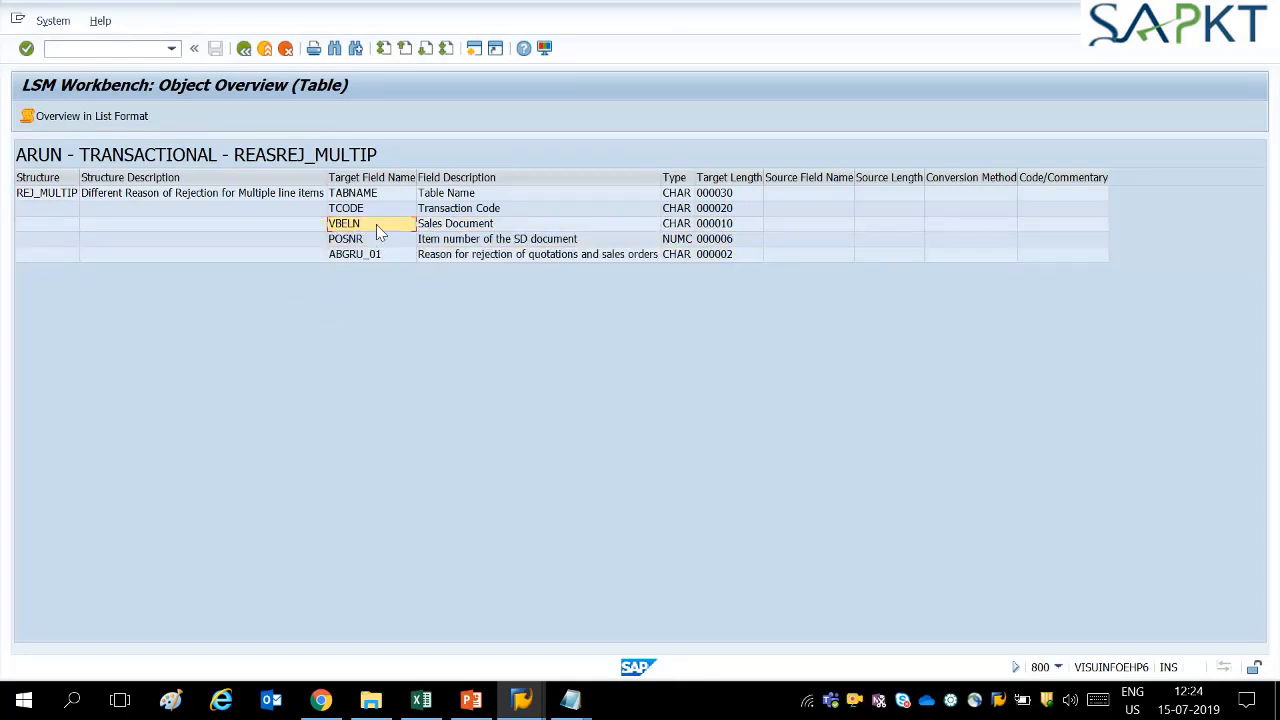
pyautogui.moveTo(378, 229); pyautogui.dragTo(709, 257)
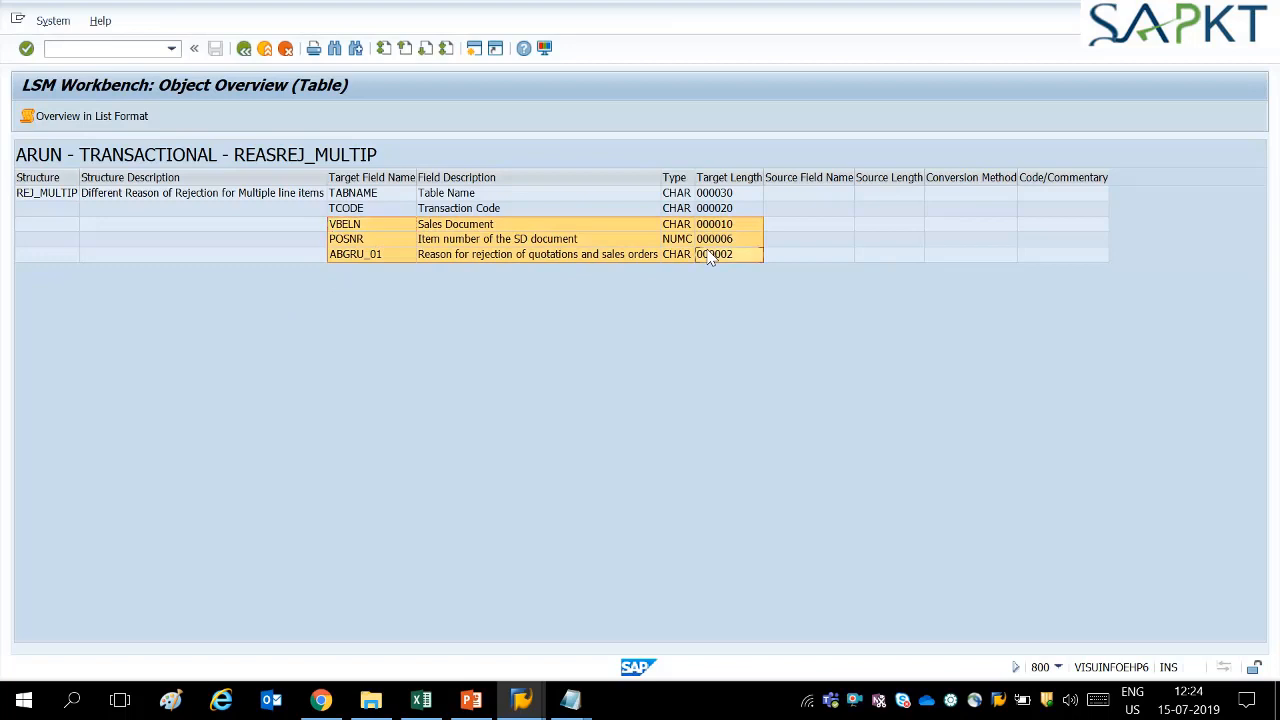
pyautogui.click(421, 699)
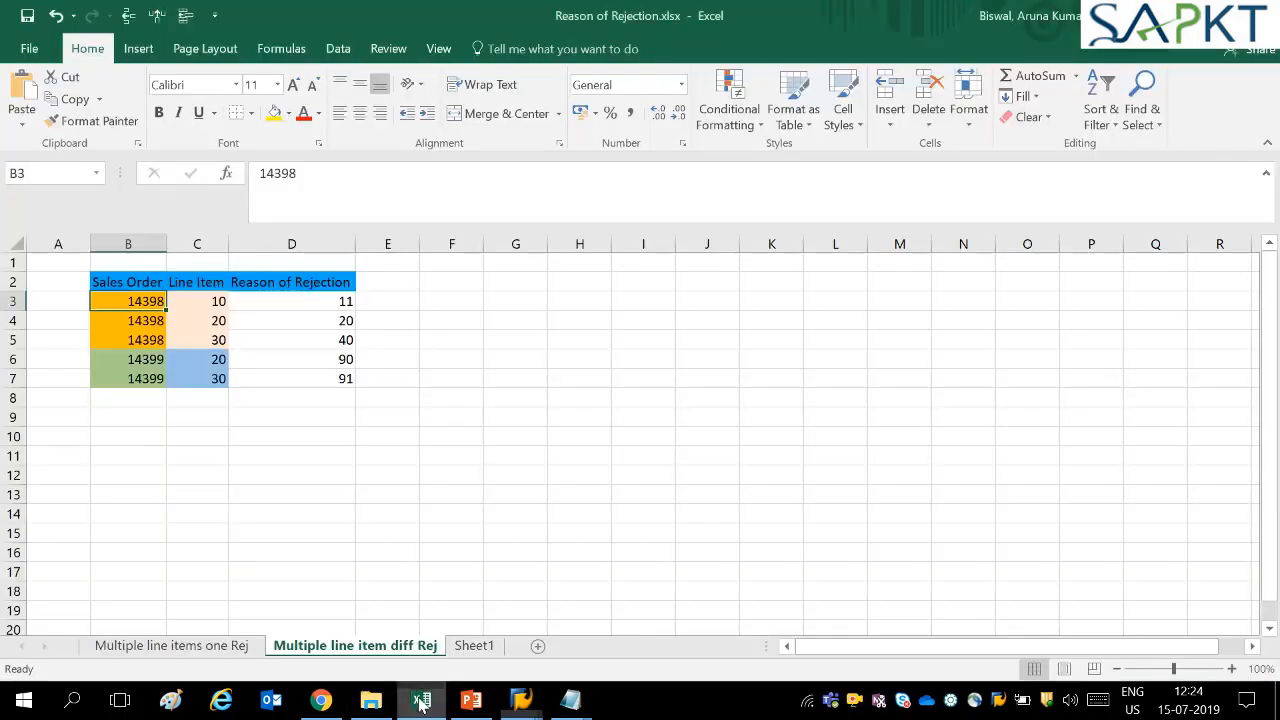
pyautogui.click(466, 433)
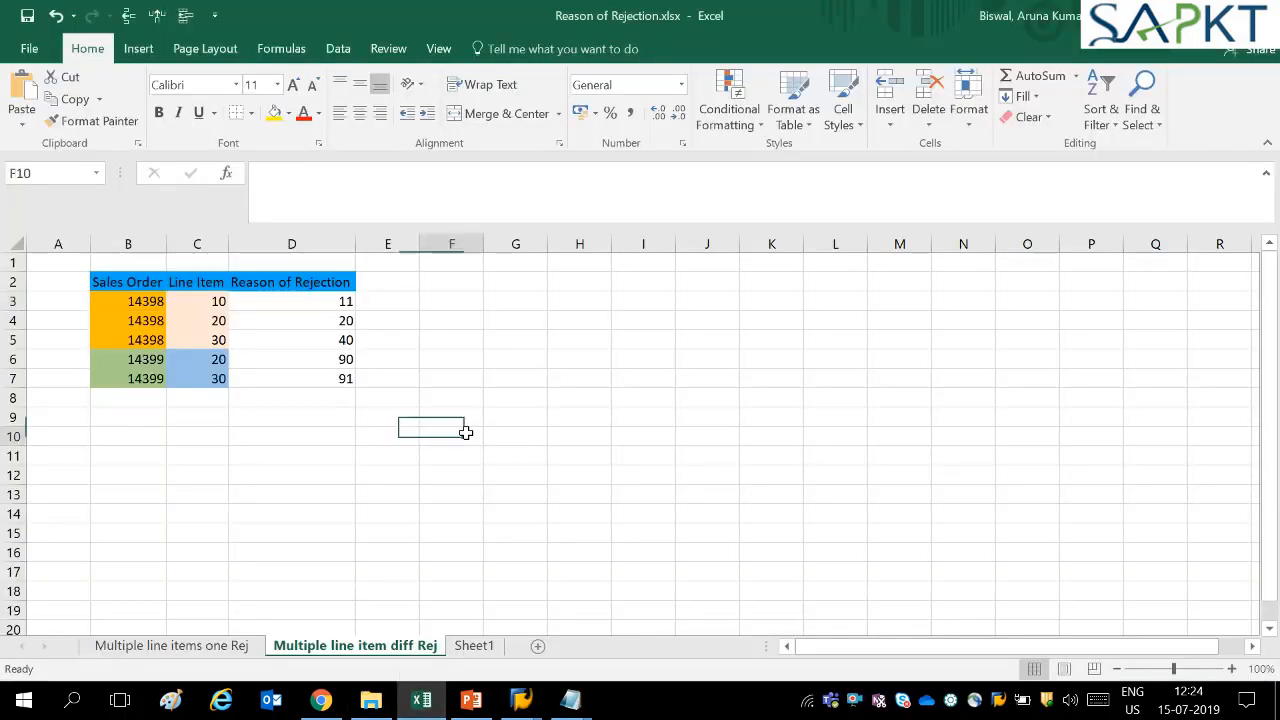
pyautogui.hotkey('ctrl', 'v')
pyautogui.click(516, 530)
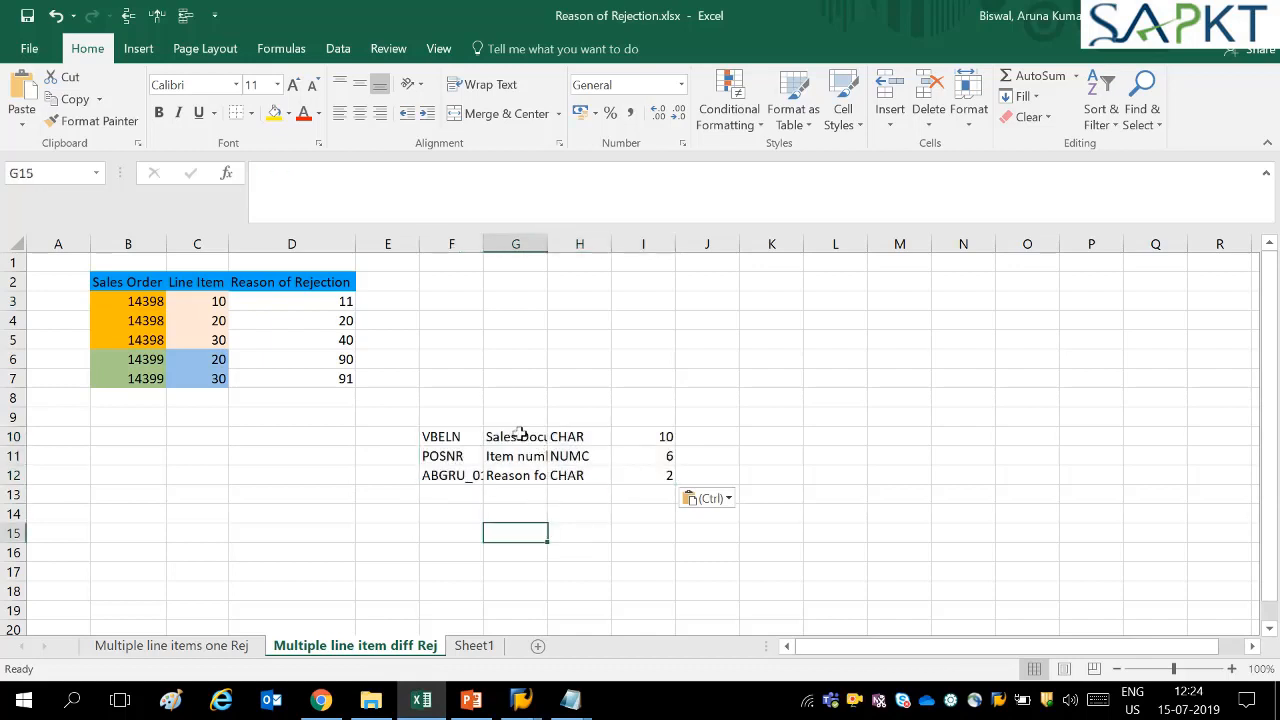
# Step: Delete column G with the field descriptions from the pasted field list
pyautogui.click(516, 236)
pyautogui.rightClick(499, 358)
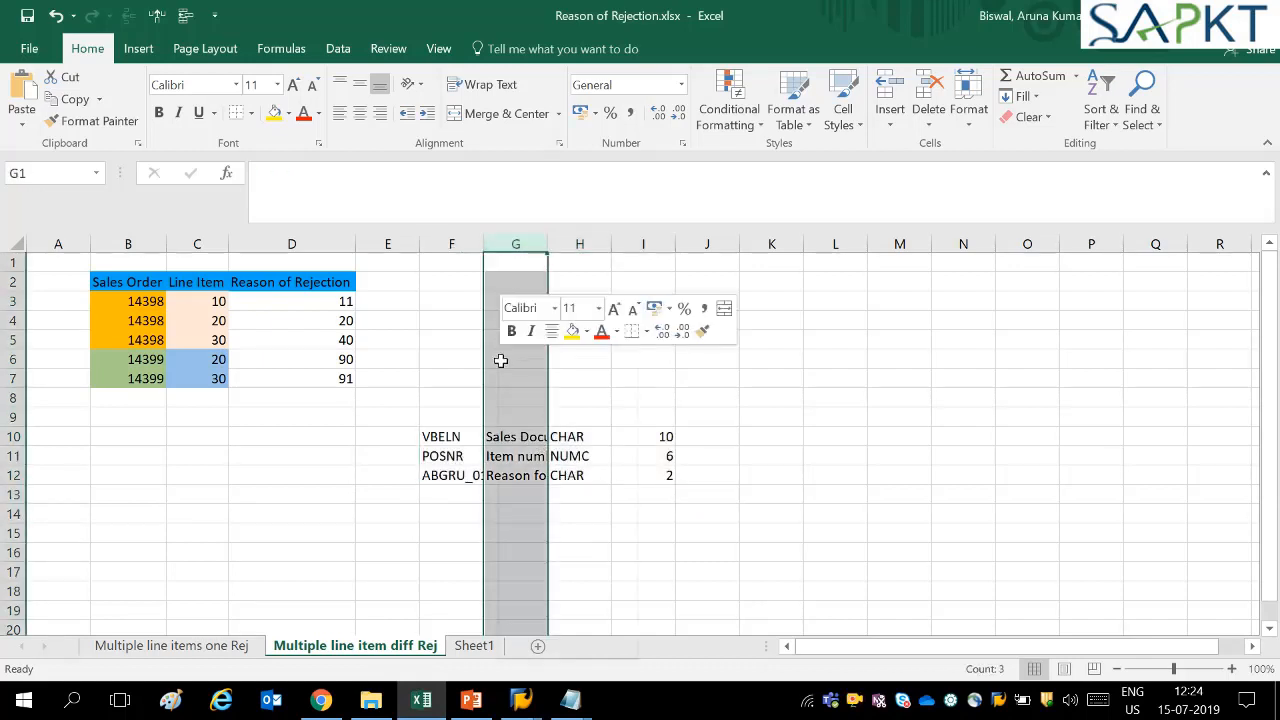
pyautogui.click(560, 521)
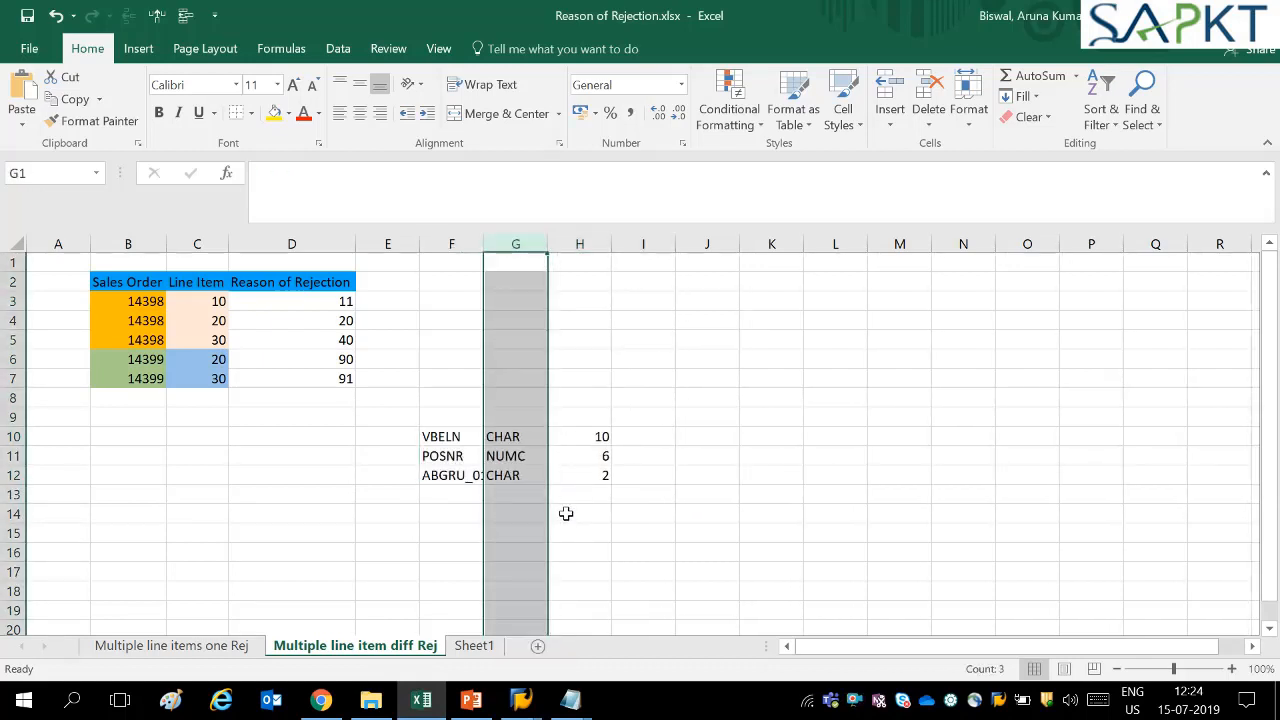
pyautogui.click(566, 514)
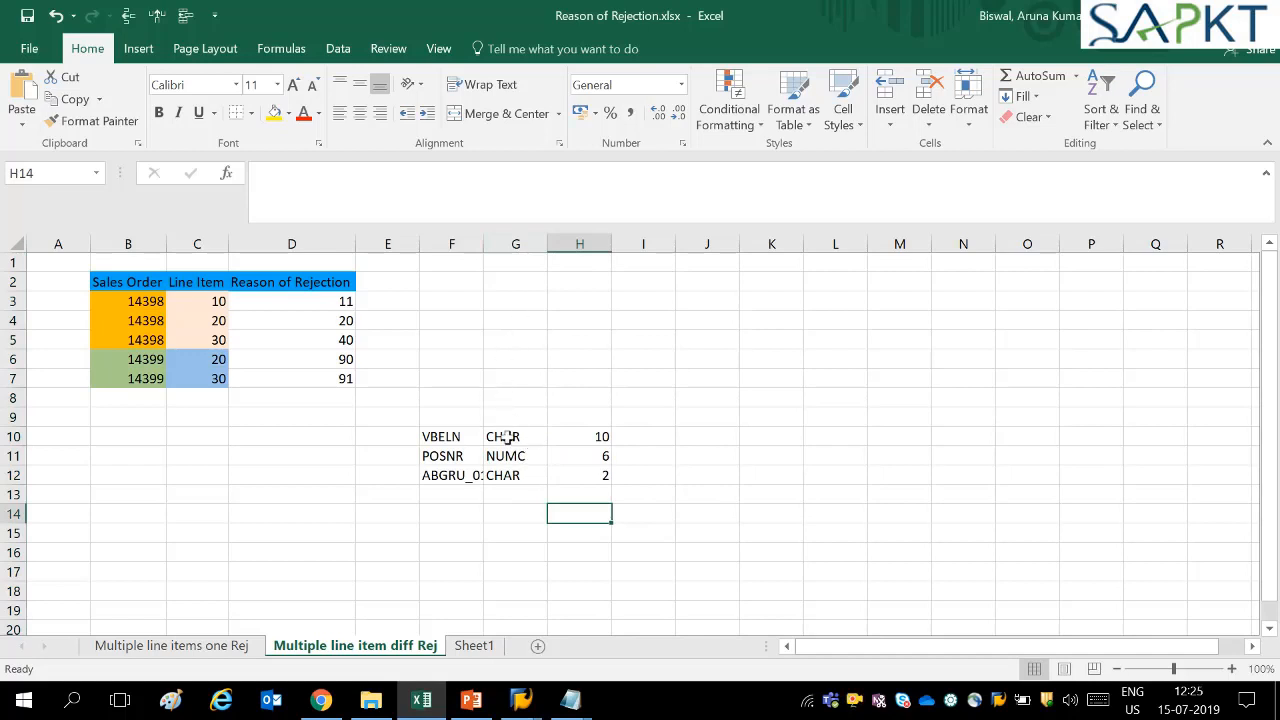
# Step: Replace the field types in G10:G12 with C for VBELN, N for POSNR and C for ABGRU_01
pyautogui.click(508, 437)
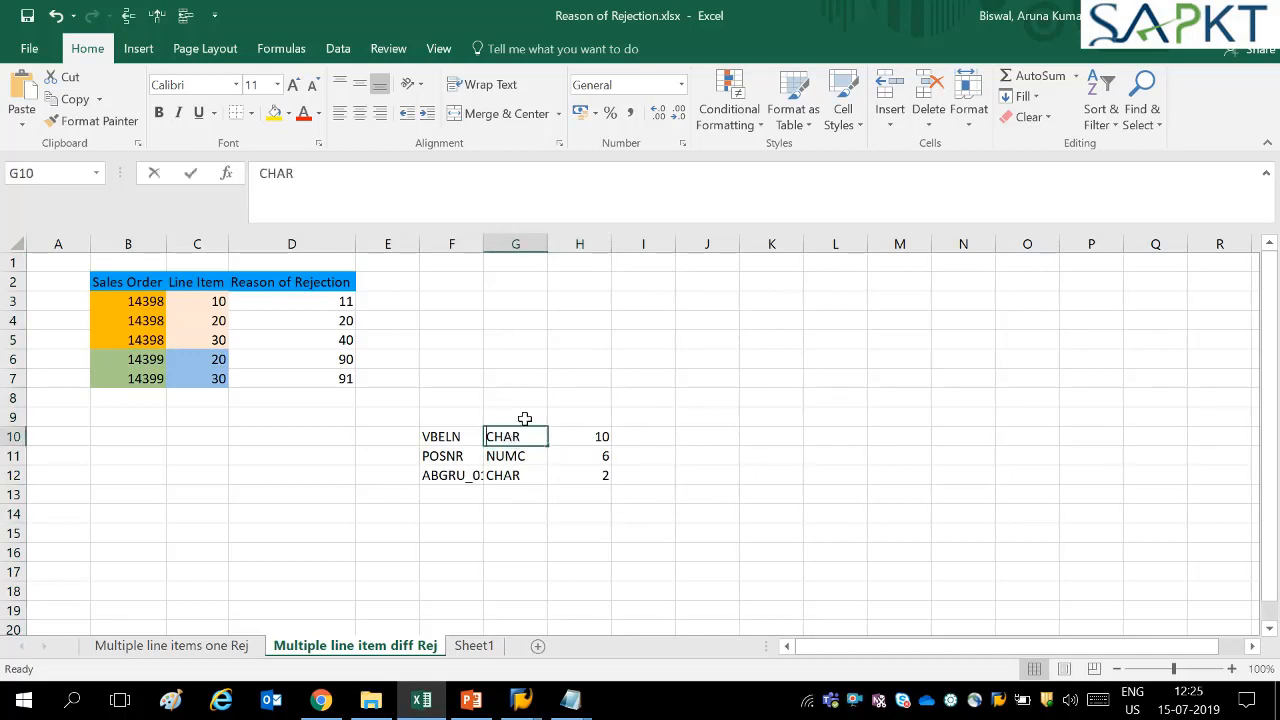
pyautogui.write('C')
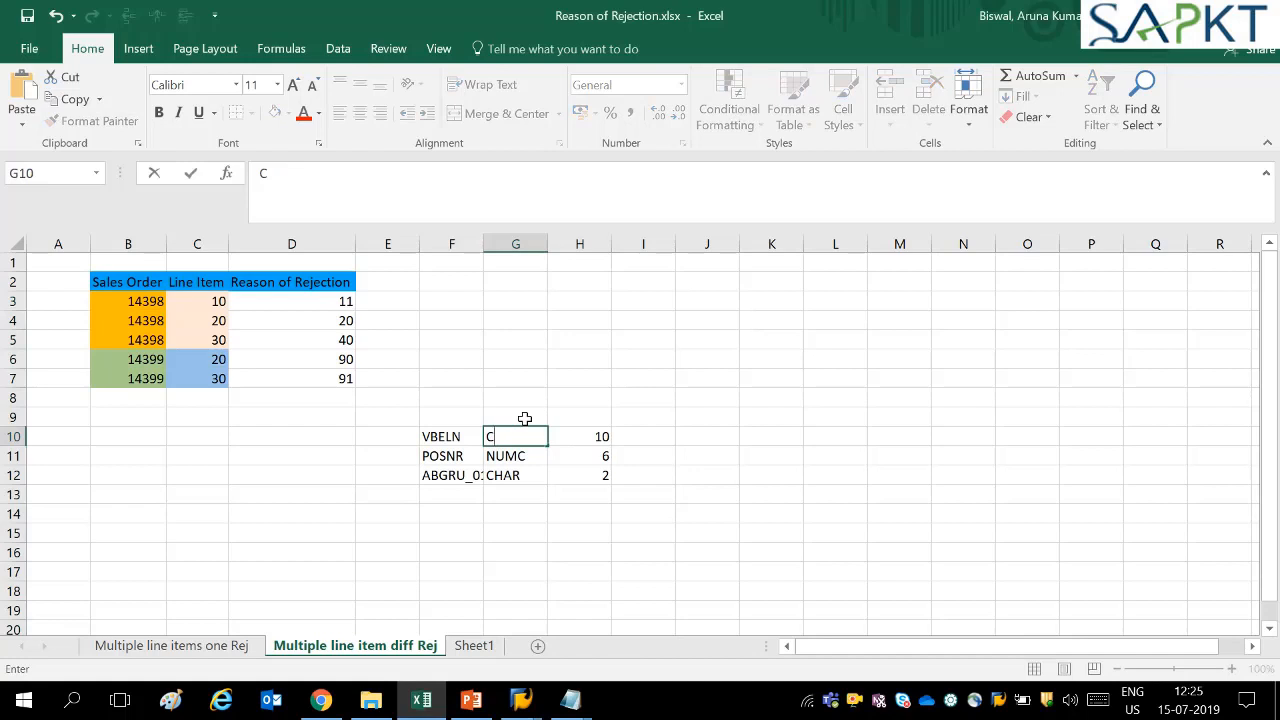
pyautogui.press('Return')
pyautogui.write('N')
pyautogui.press('Return')
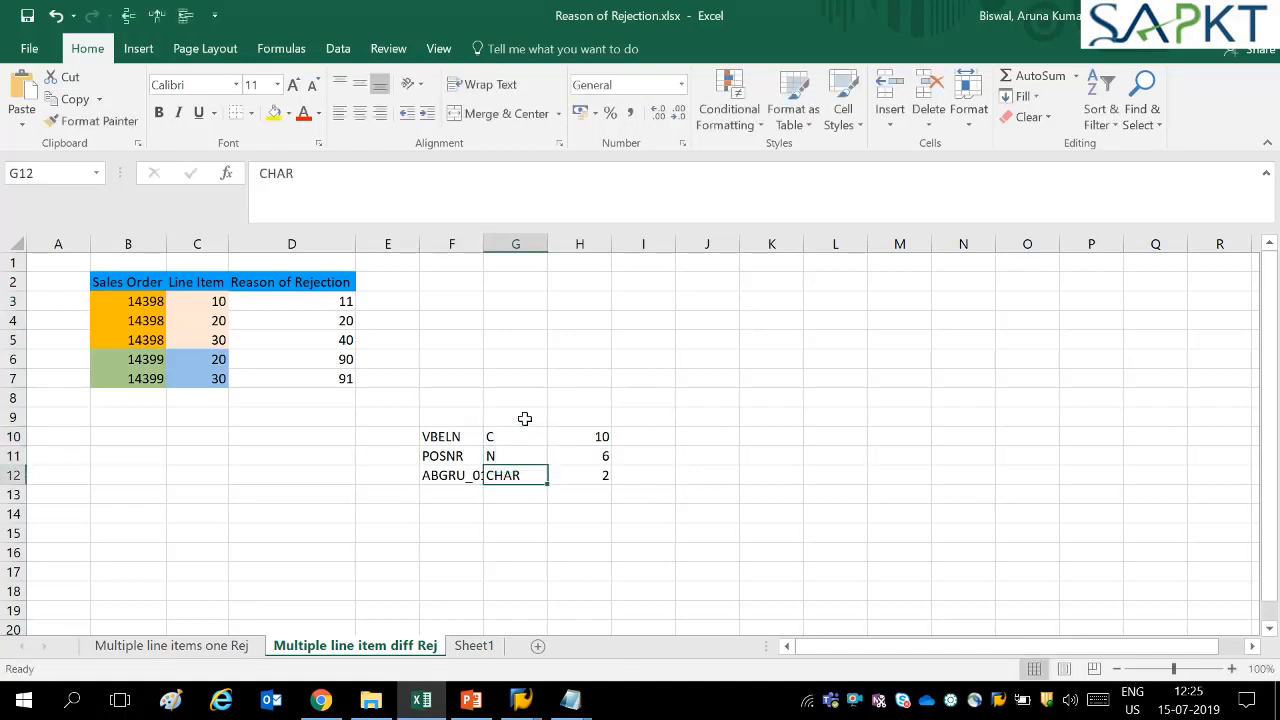
pyautogui.write('C')
pyautogui.press('Return')
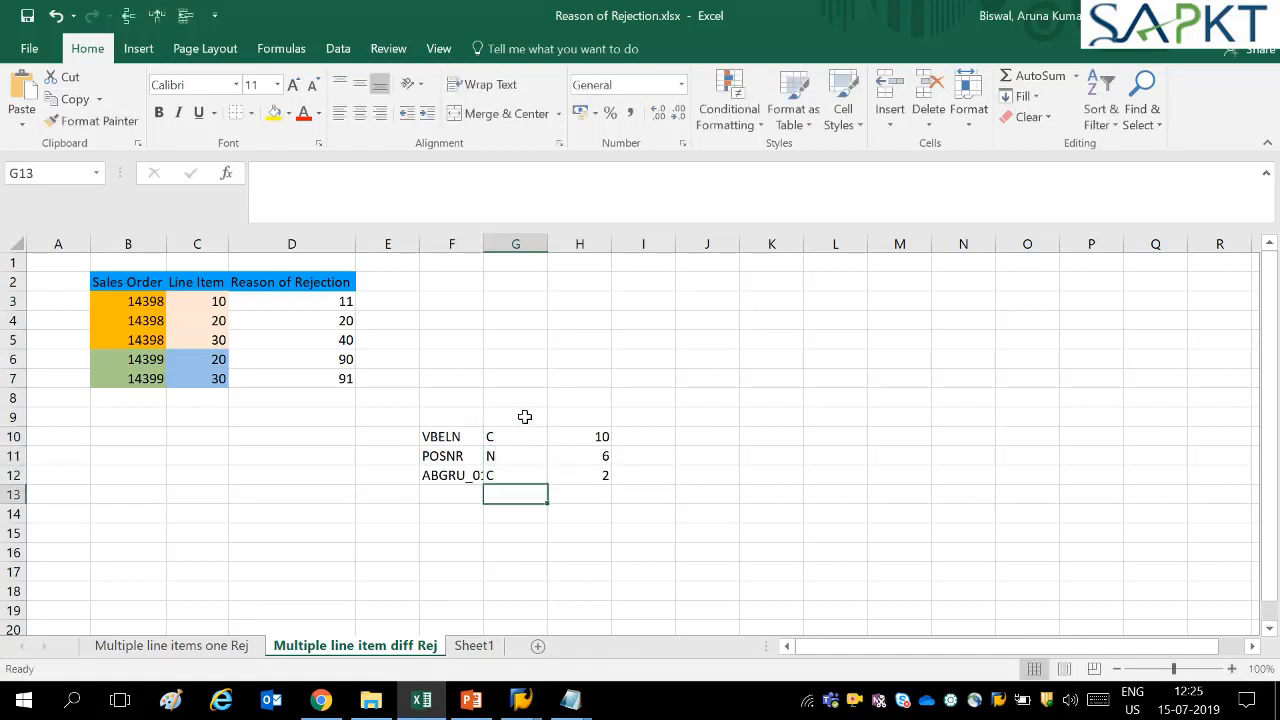
# Step: Fit column F to its contents and copy the field name, type and length list in F10:H12
pyautogui.doubleClick(485, 244)
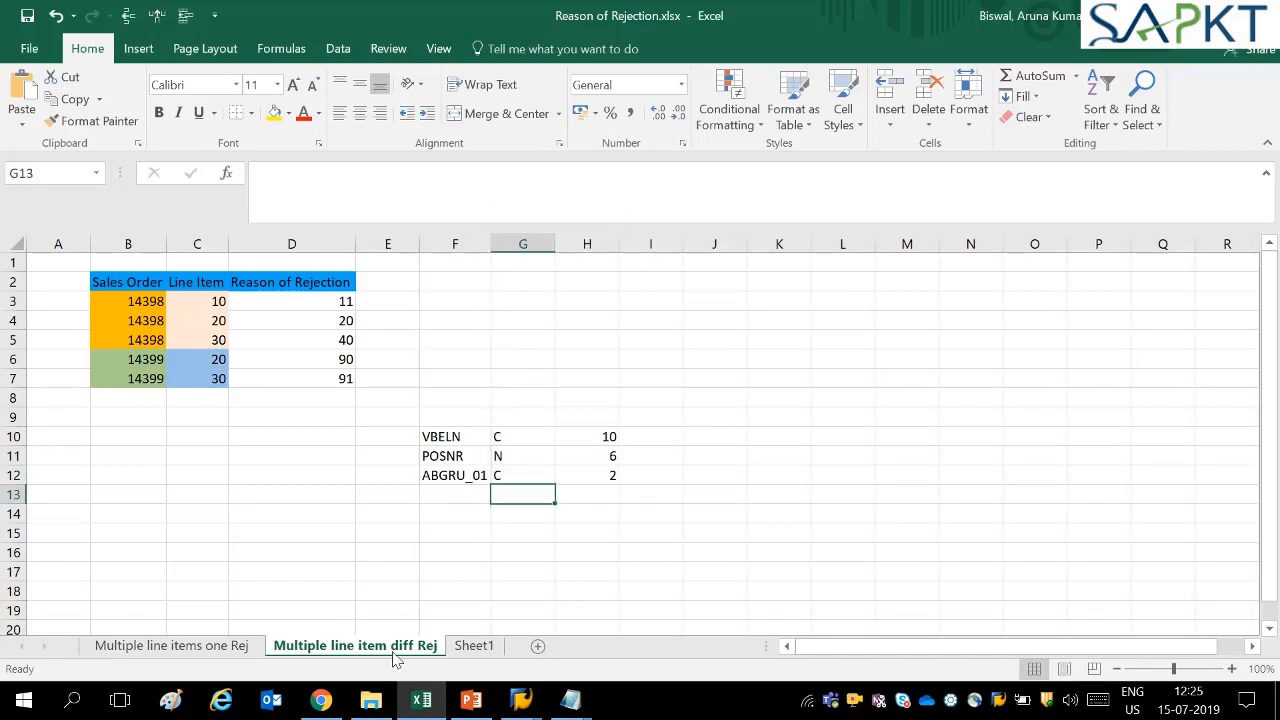
pyautogui.moveTo(460, 437); pyautogui.dragTo(580, 478)
pyautogui.hotkey('ctrl', 'c')
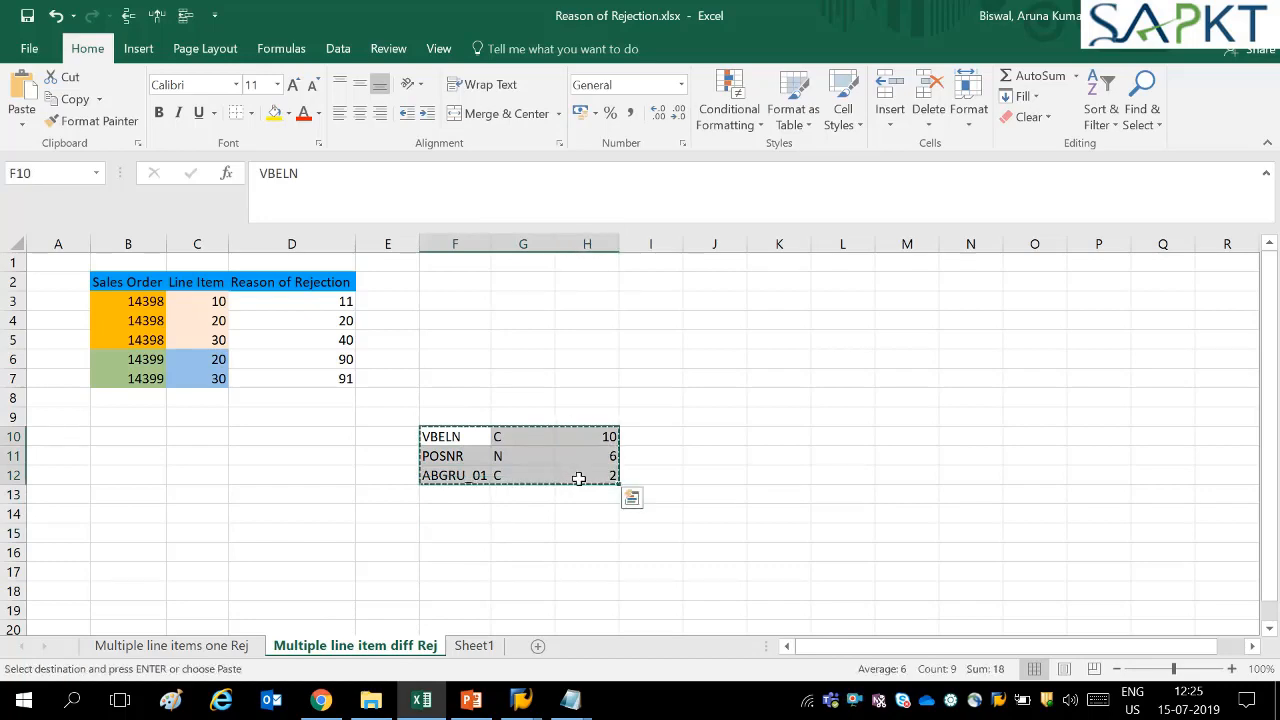
# Step: Switch to SAP LSM Workbench, leave the object overview and open Maintain Source Fields for REASREJ_MULTIP
pyautogui.hotkey('alt', 'Tab')
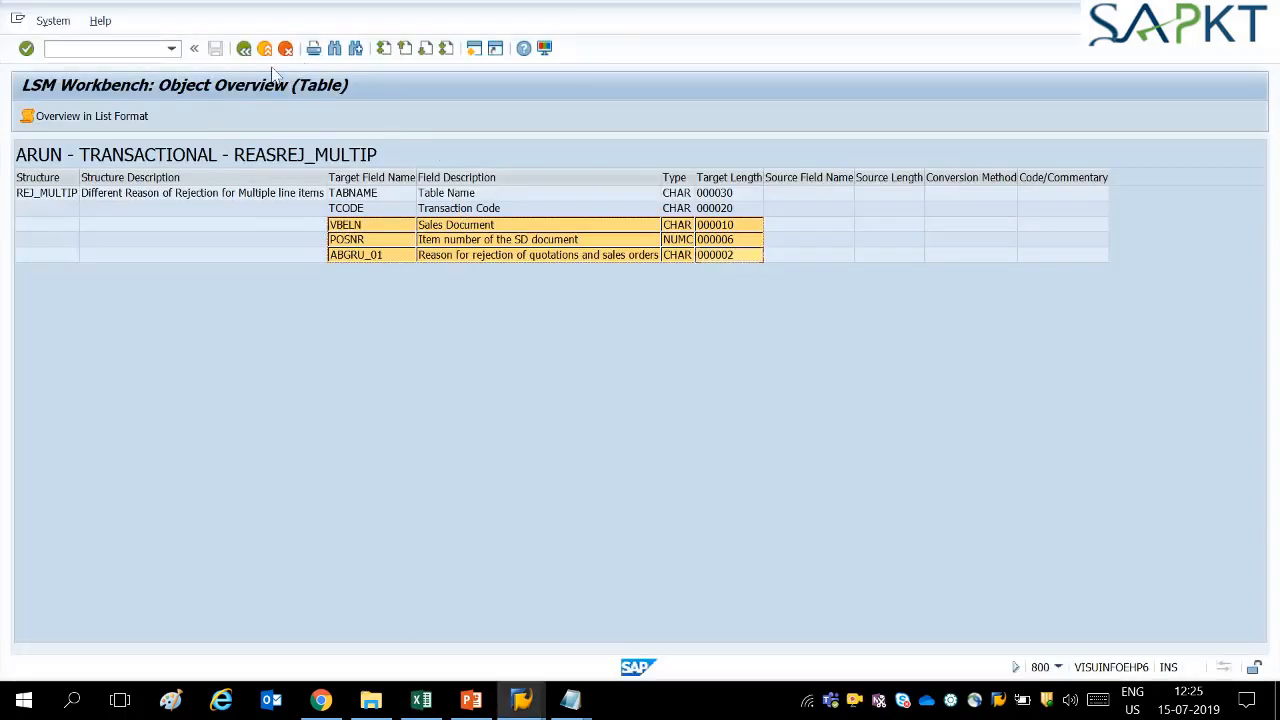
pyautogui.click(244, 49)
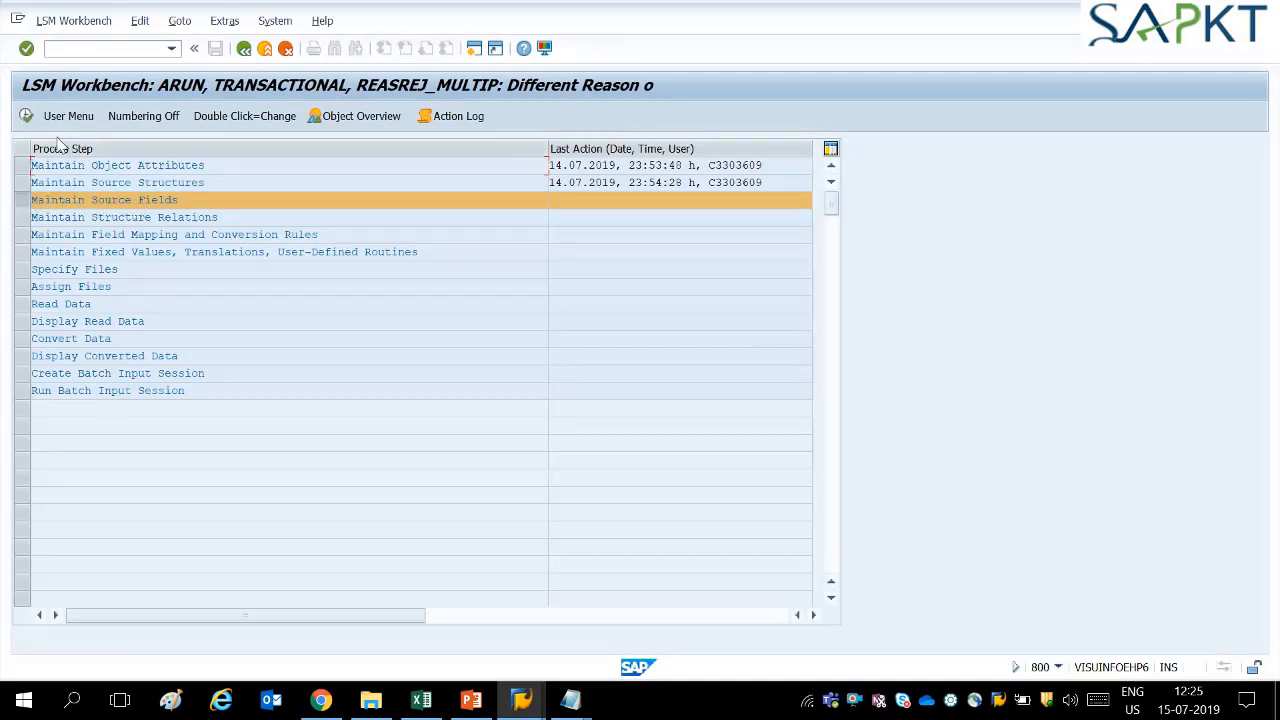
pyautogui.click(27, 118)
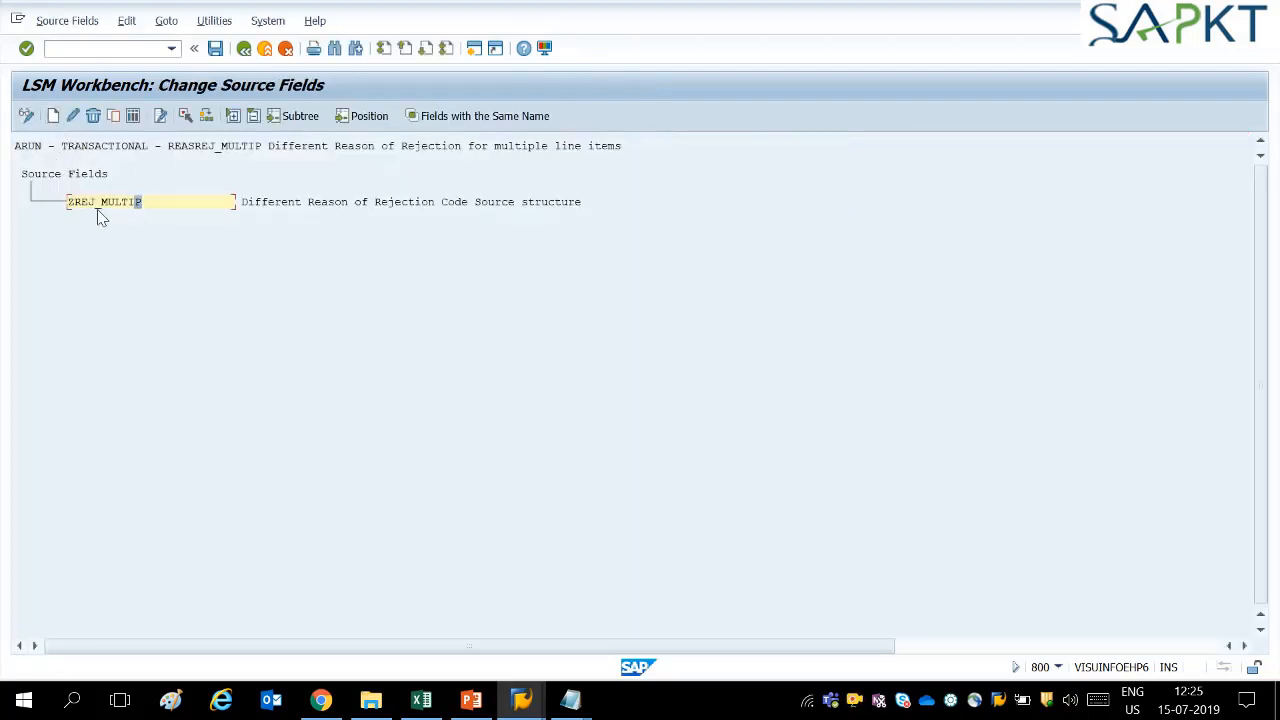
# Step: Paste VBELN (C, 10), POSNR (N, 6) and ABGRU_01 (C, 2) into the source field table of ZREJ_MULTIP and validate the entries
pyautogui.click(54, 116)
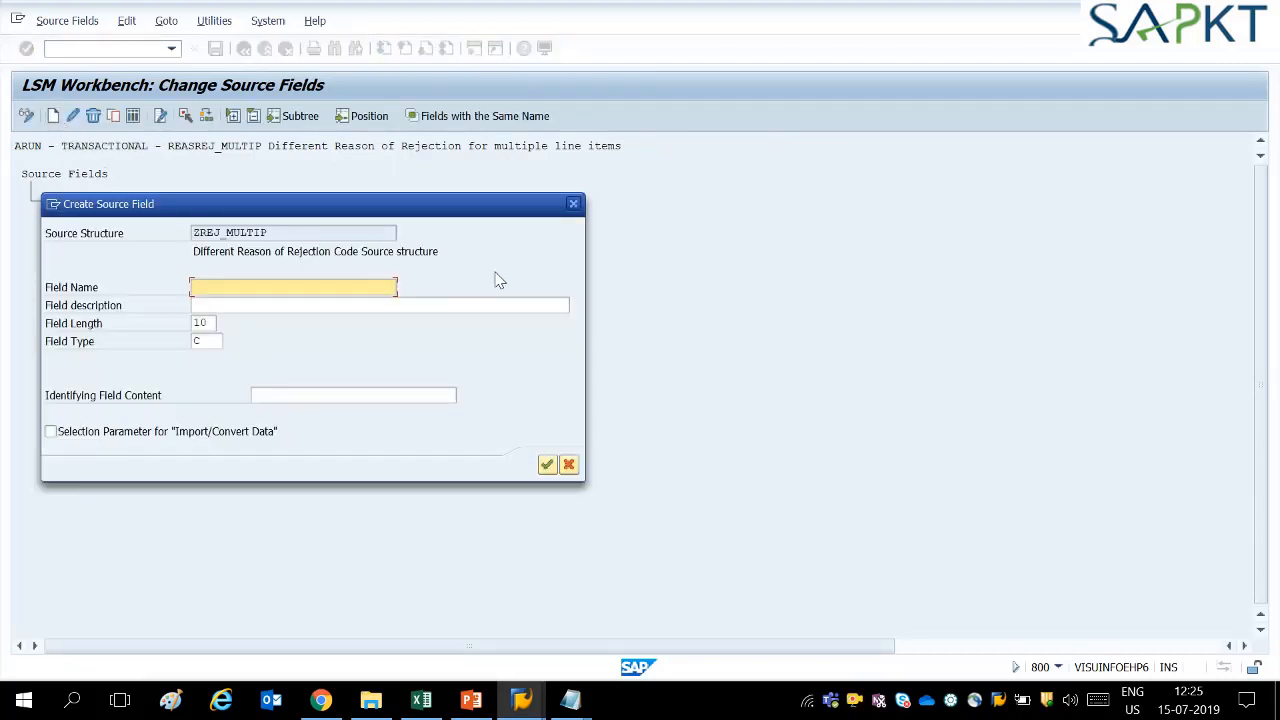
pyautogui.click(573, 204)
pyautogui.click(170, 202)
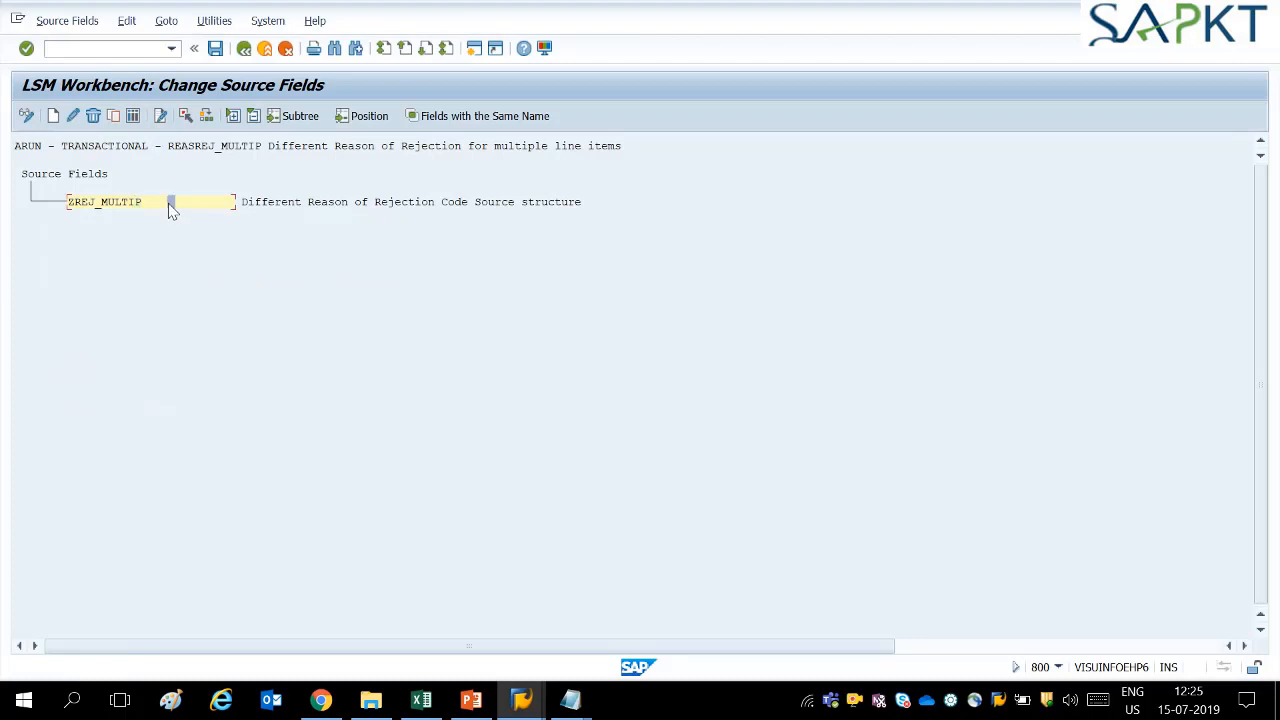
pyautogui.click(134, 116)
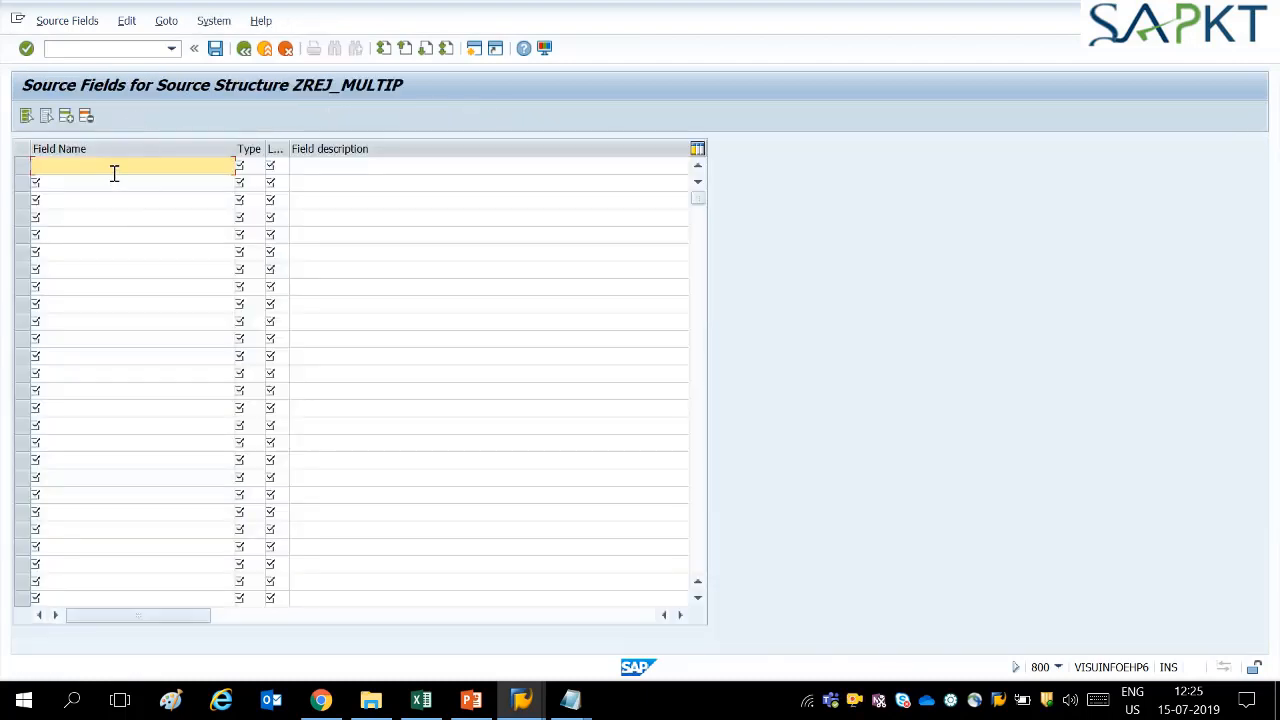
pyautogui.hotkey('ctrl', 'v')
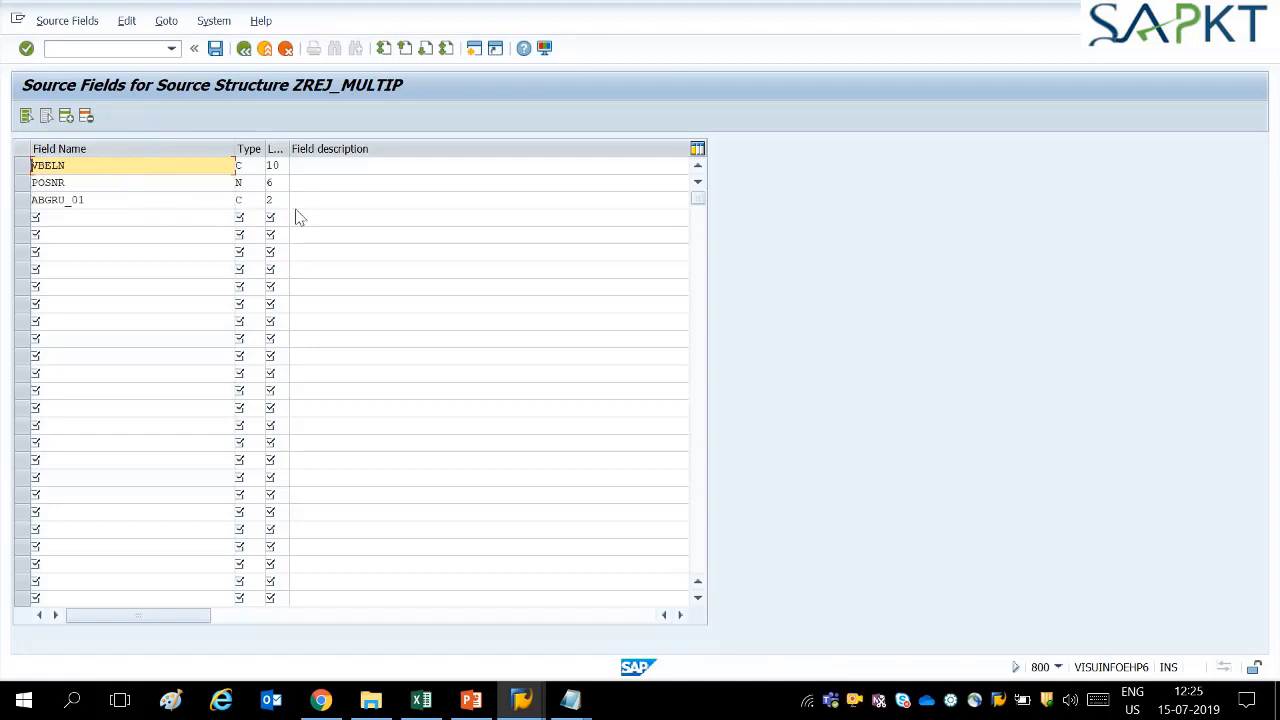
pyautogui.click(25, 48)
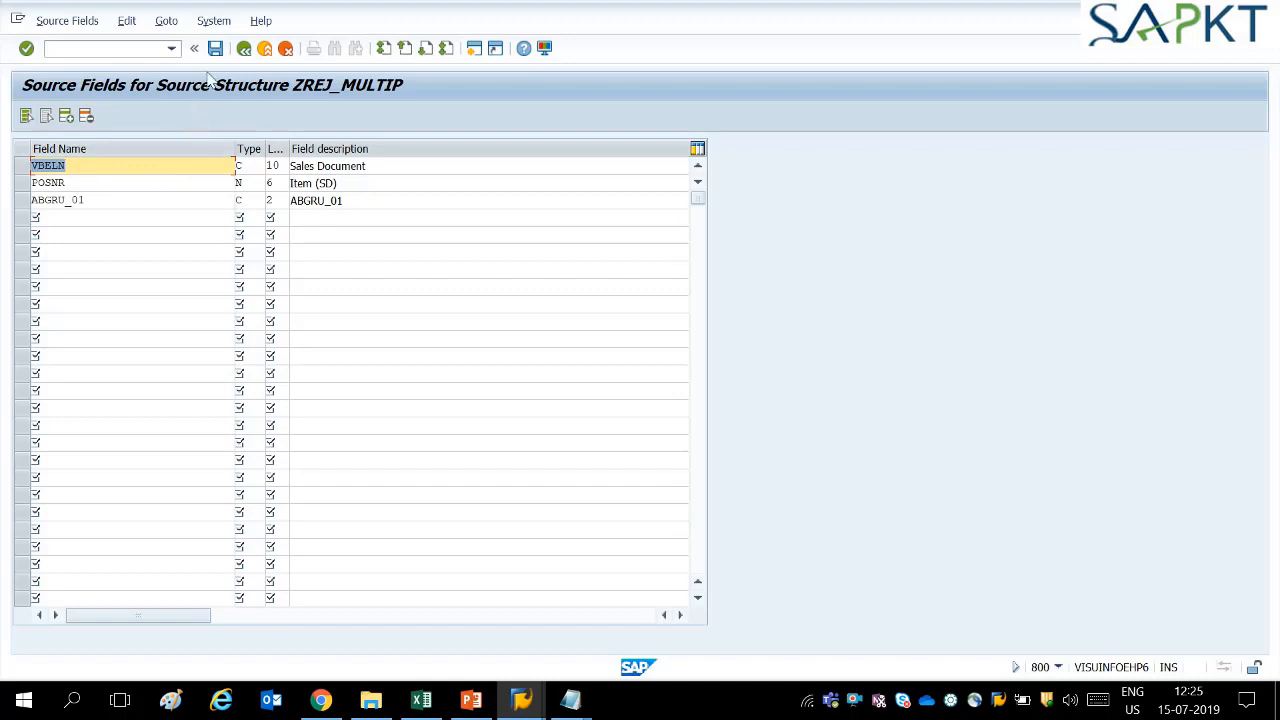
# Step: Save the source fields of ZREJ_MULTIP and return to the process step list
pyautogui.click(242, 54)
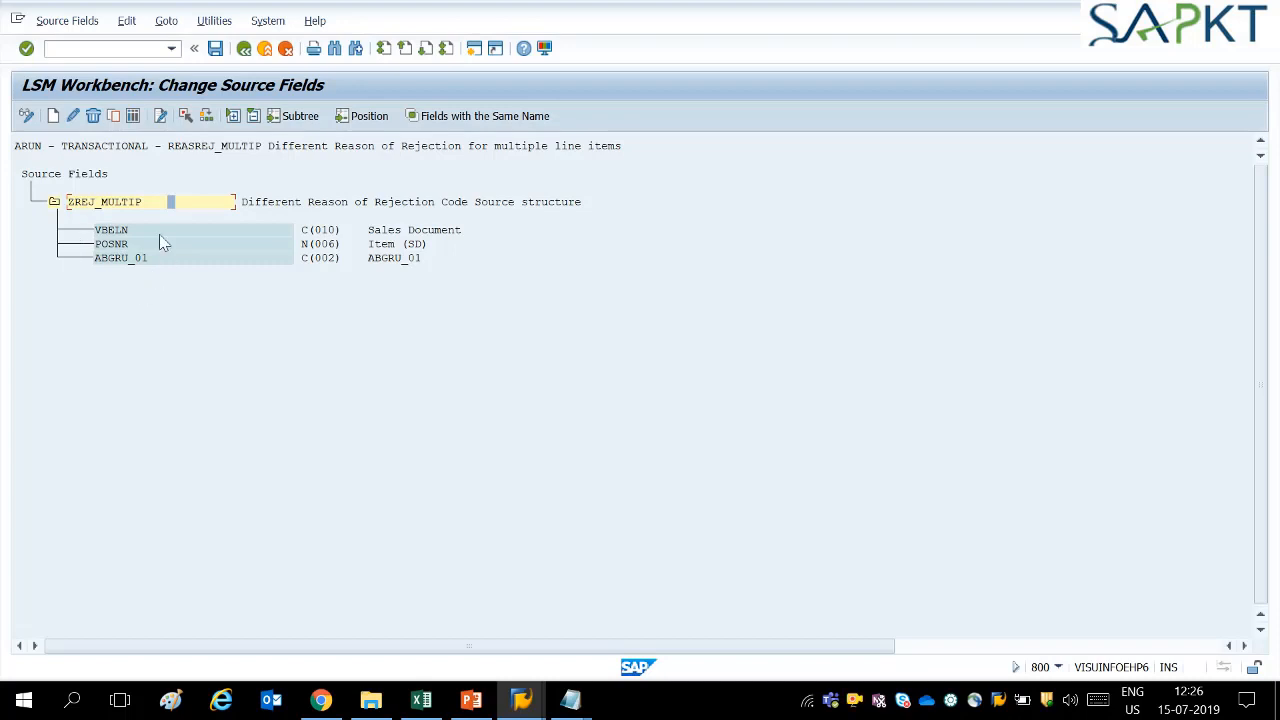
pyautogui.click(112, 231)
pyautogui.click(117, 245)
pyautogui.click(216, 48)
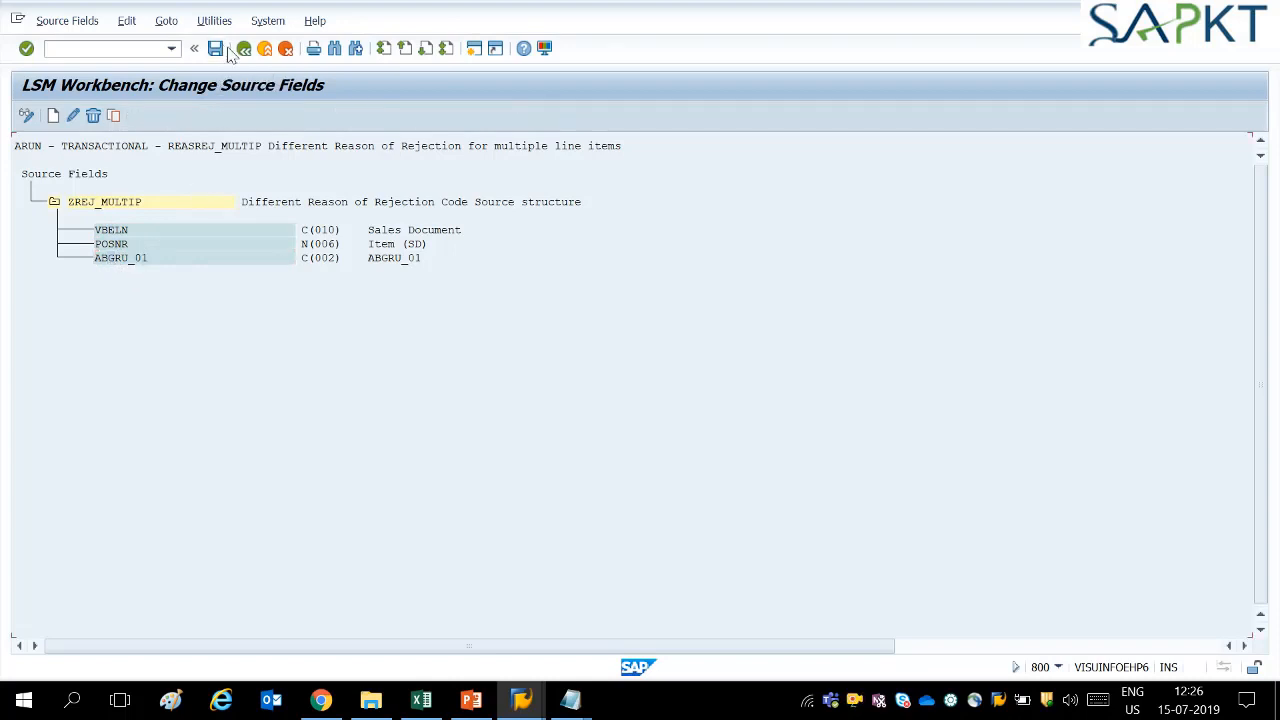
pyautogui.press('F3')
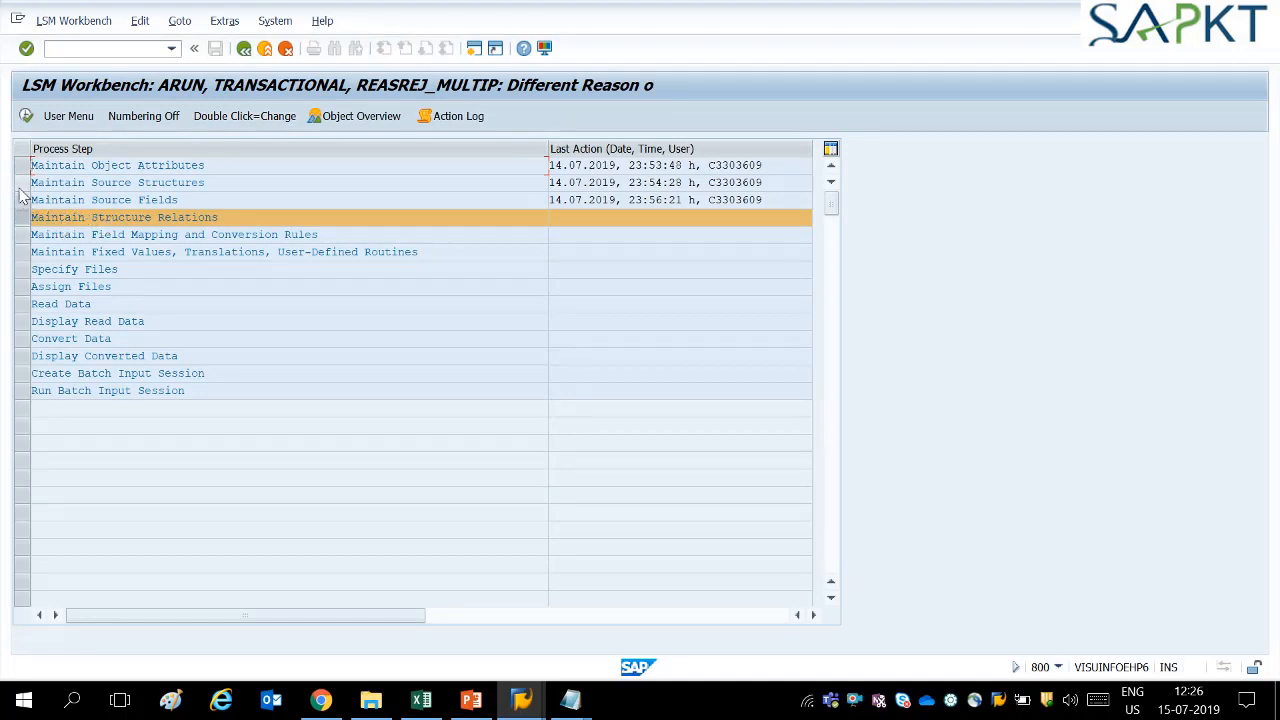
# Step: Open Maintain Structure Relations and save the relationship between target structure REJ_MULTIP and source structure ZREJ_MULTIP
pyautogui.click(27, 117)
pyautogui.click(86, 202)
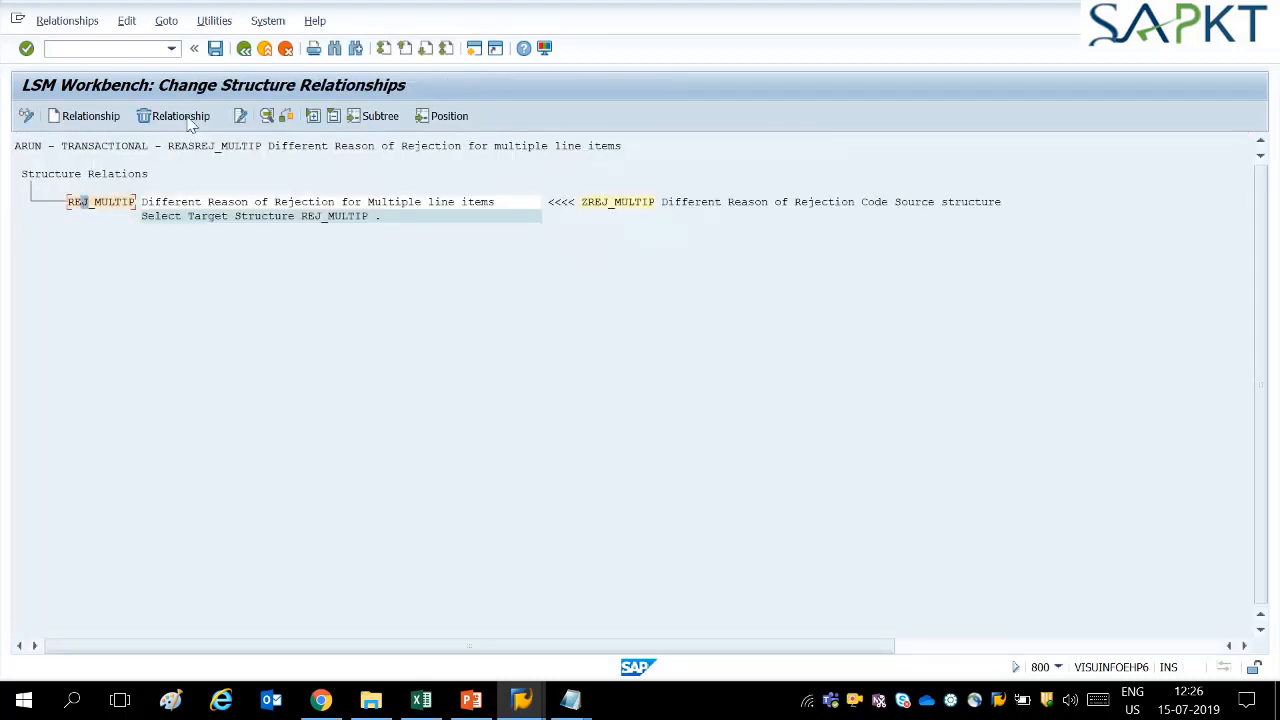
pyautogui.click(218, 55)
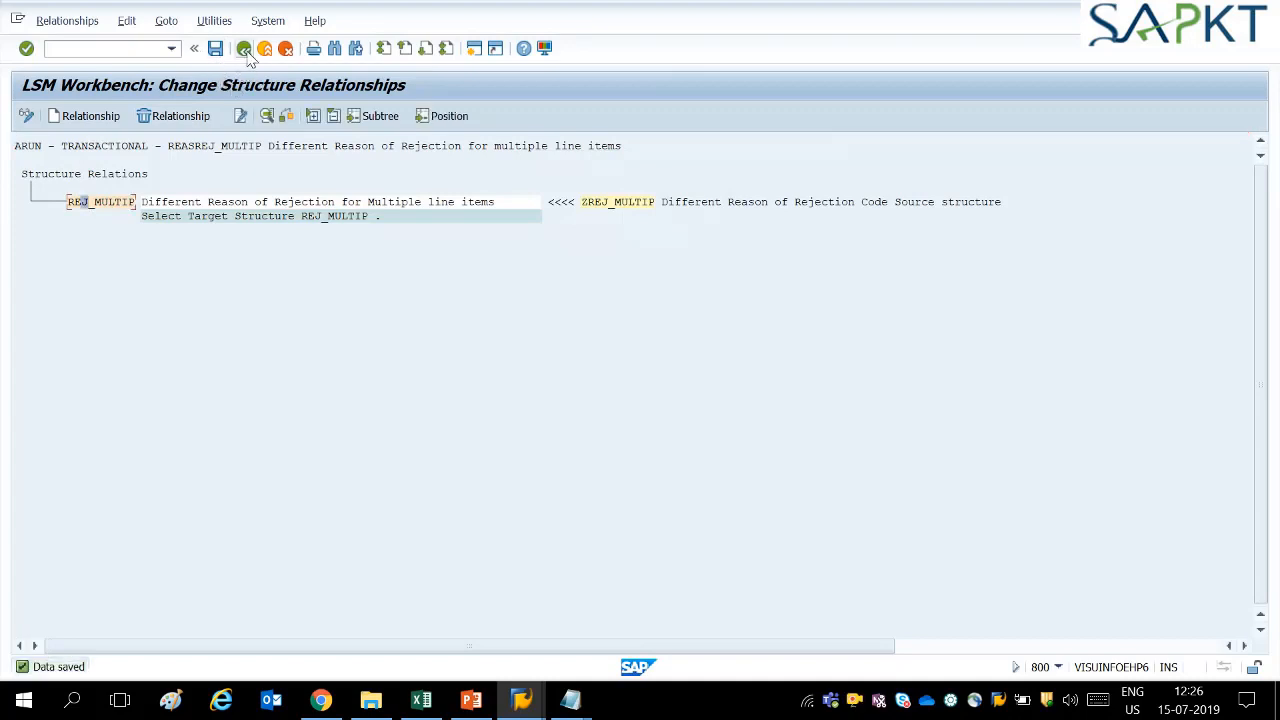
pyautogui.click(243, 52)
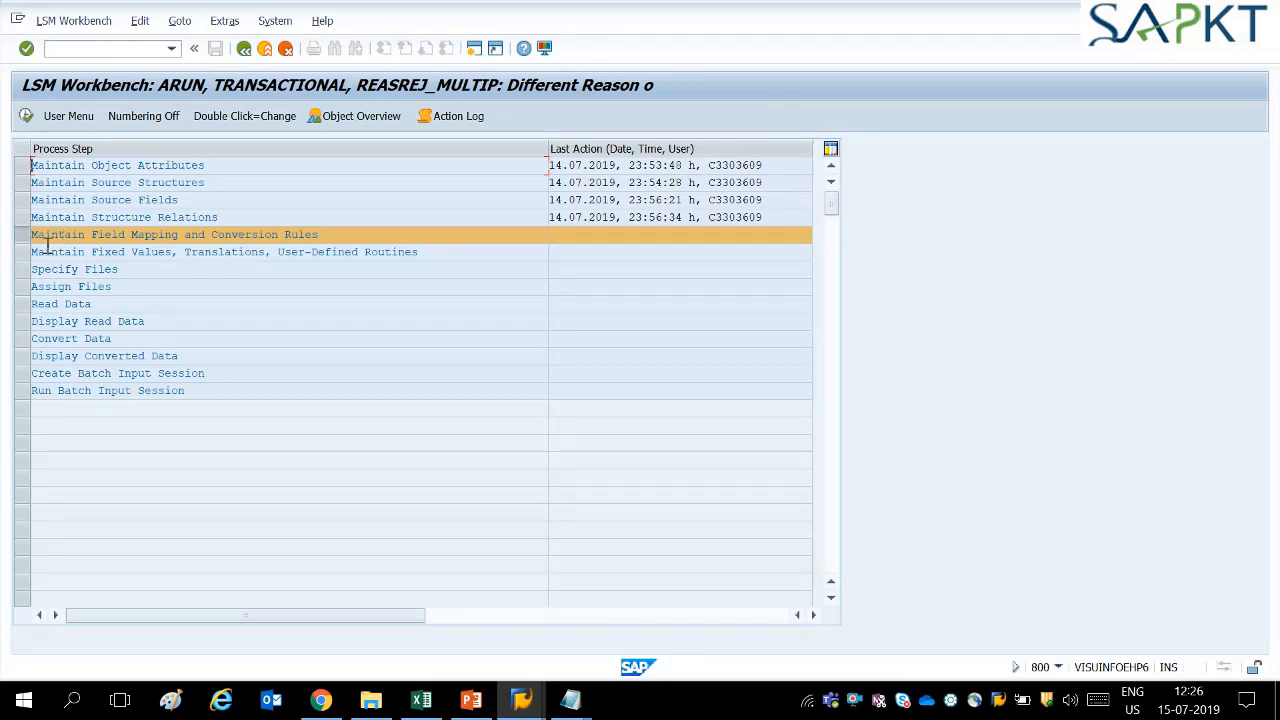
# Step: Map target fields VBELN, POSNR and ABGRU_01 to the same-named source fields of ZREJ_MULTIP and save the field mapping
pyautogui.click(26, 116)
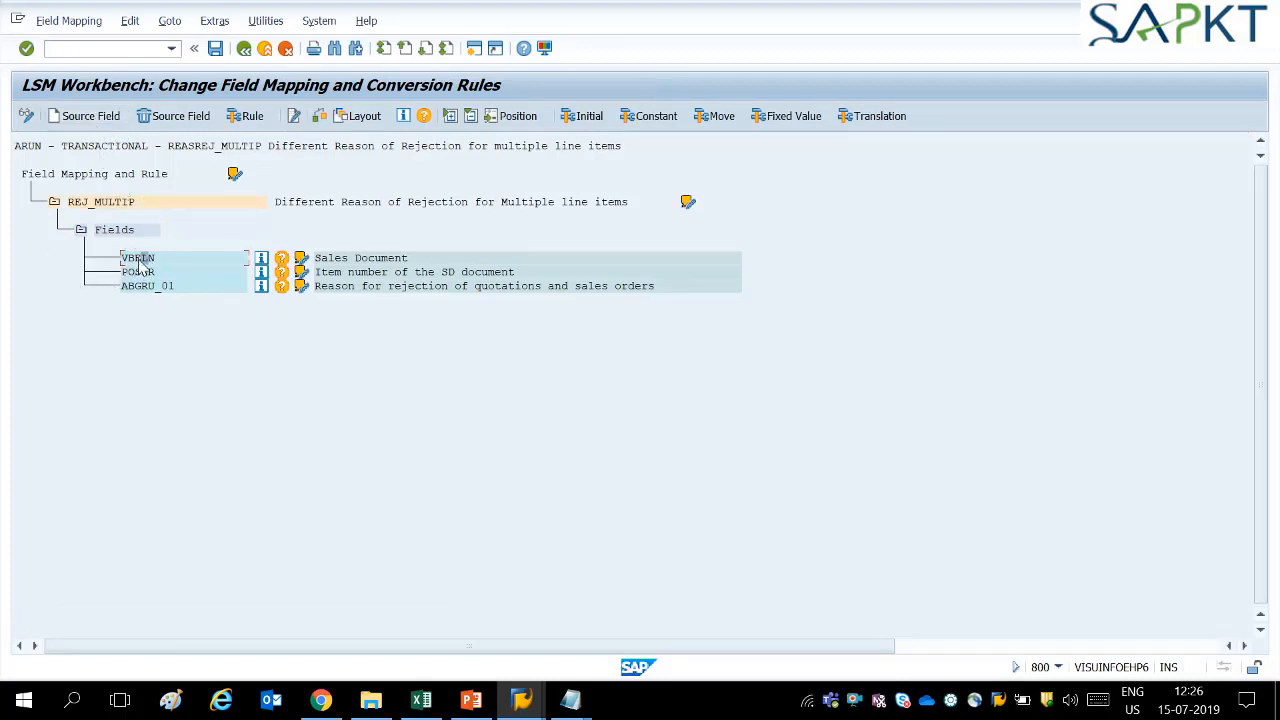
pyautogui.click(116, 120)
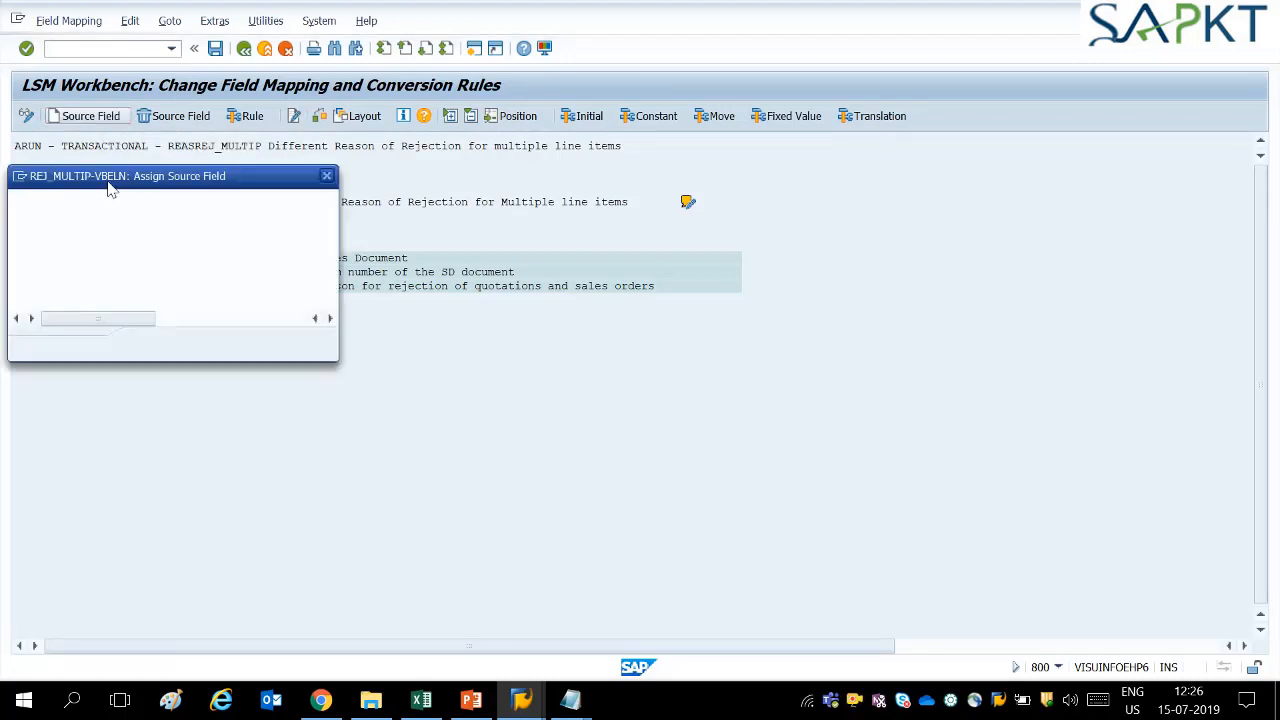
pyautogui.moveTo(155, 183); pyautogui.dragTo(332, 231)
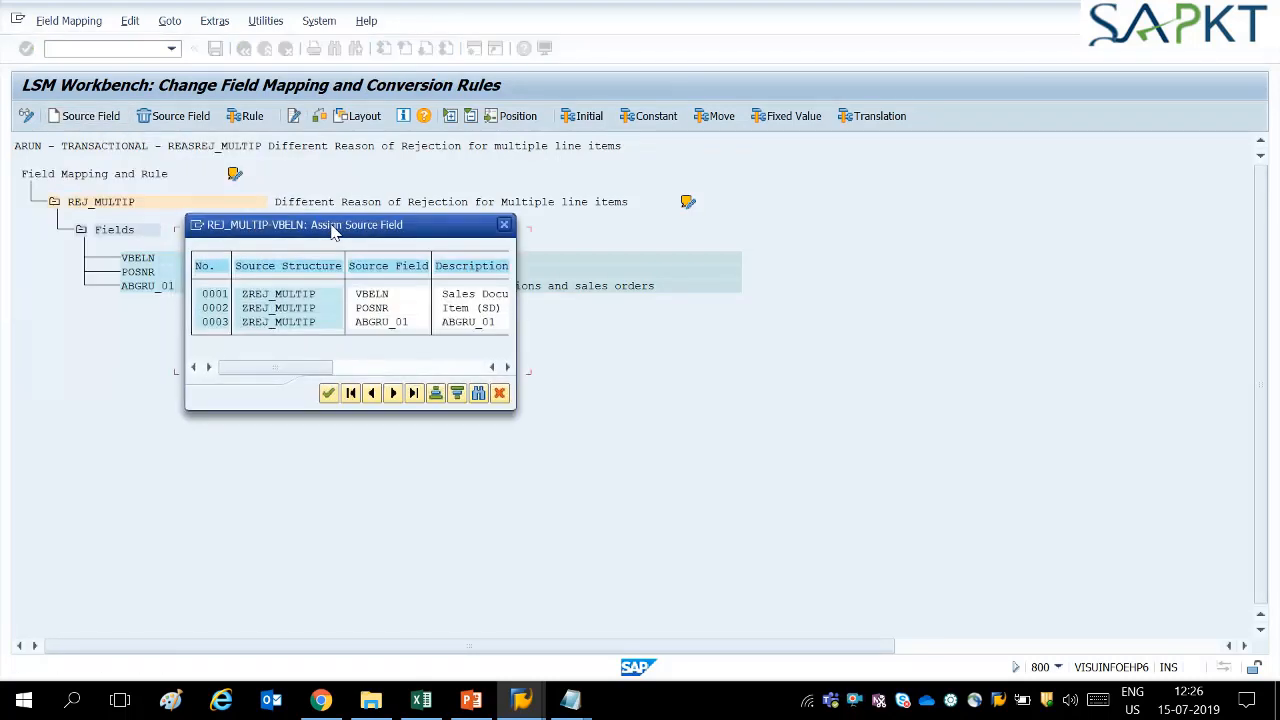
pyautogui.doubleClick(375, 295)
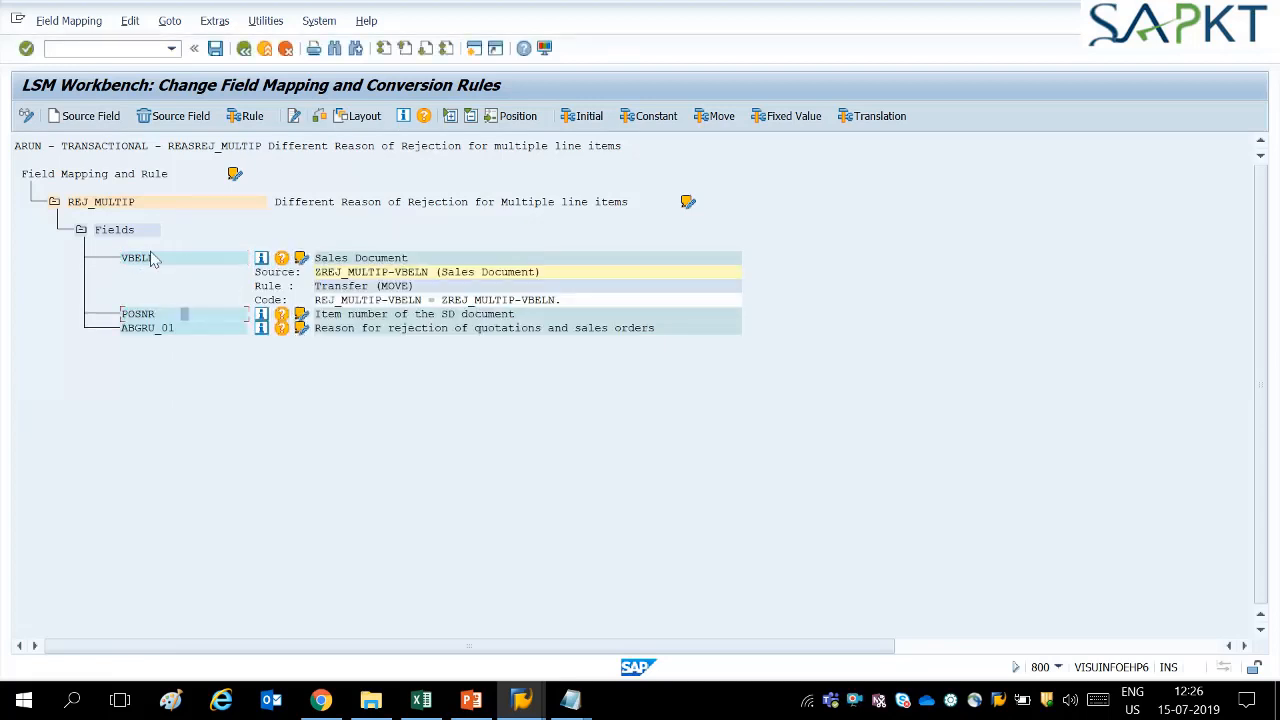
pyautogui.click(100, 117)
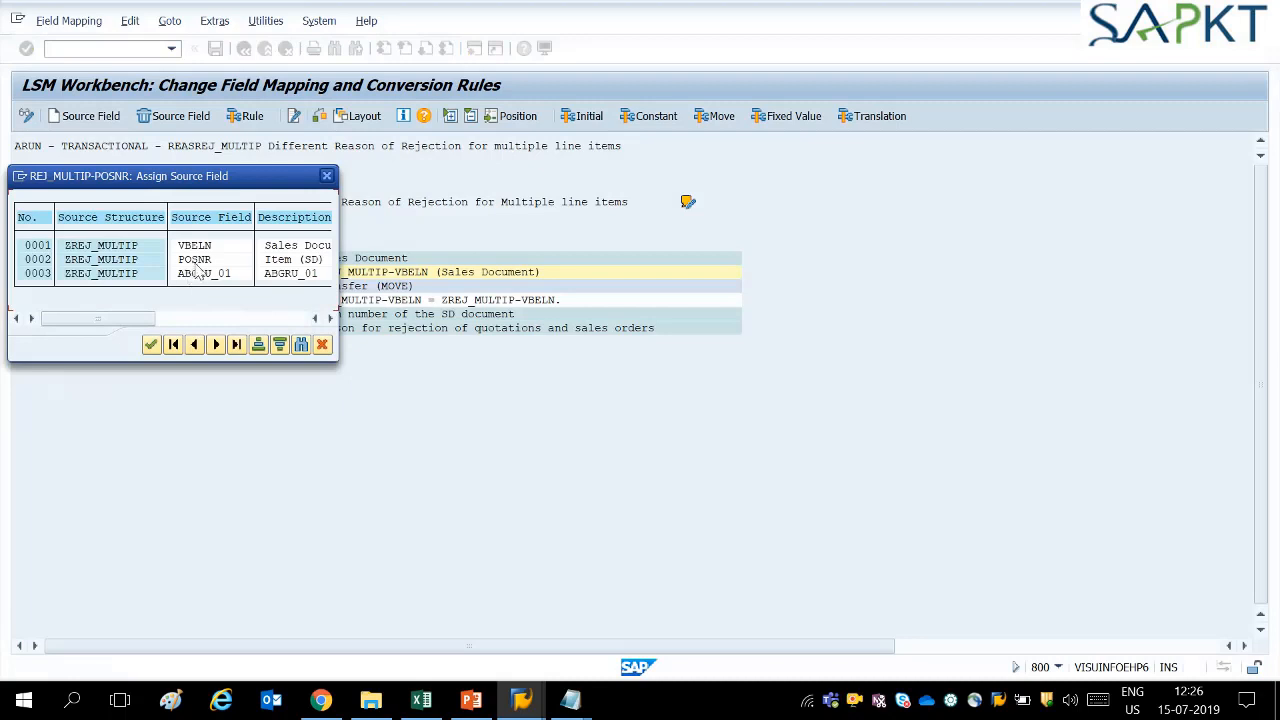
pyautogui.doubleClick(200, 260)
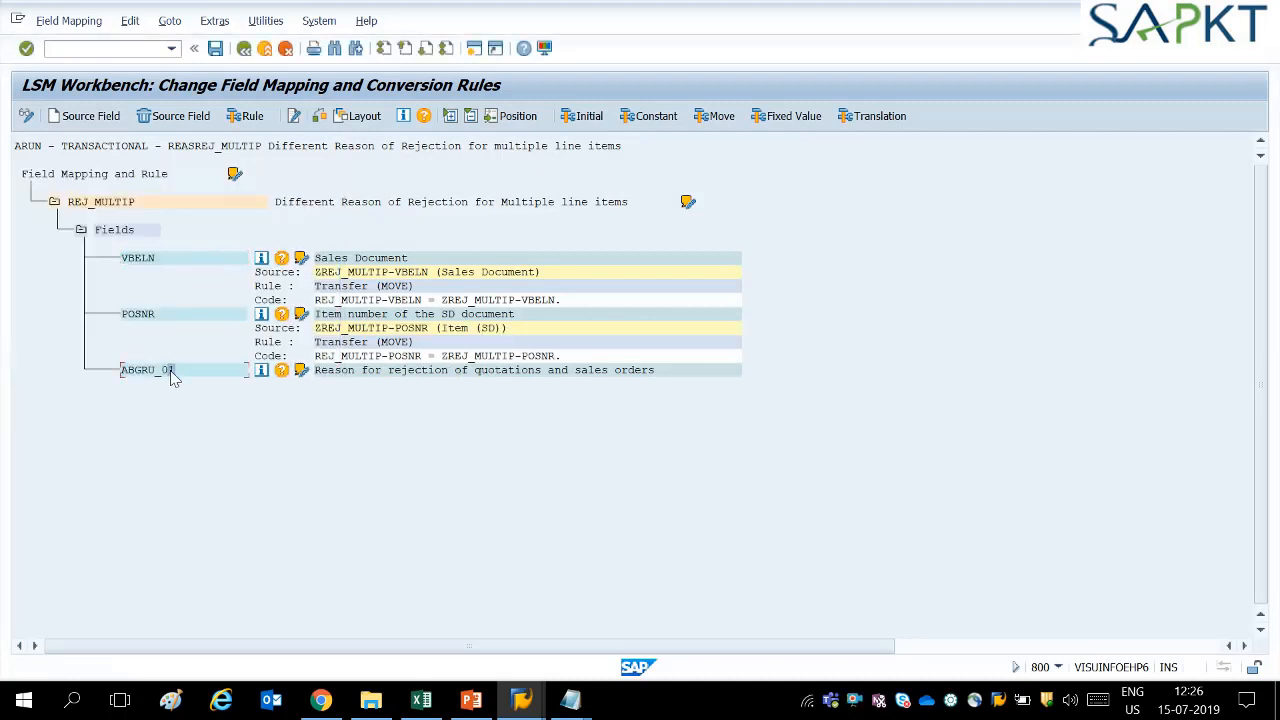
pyautogui.click(100, 117)
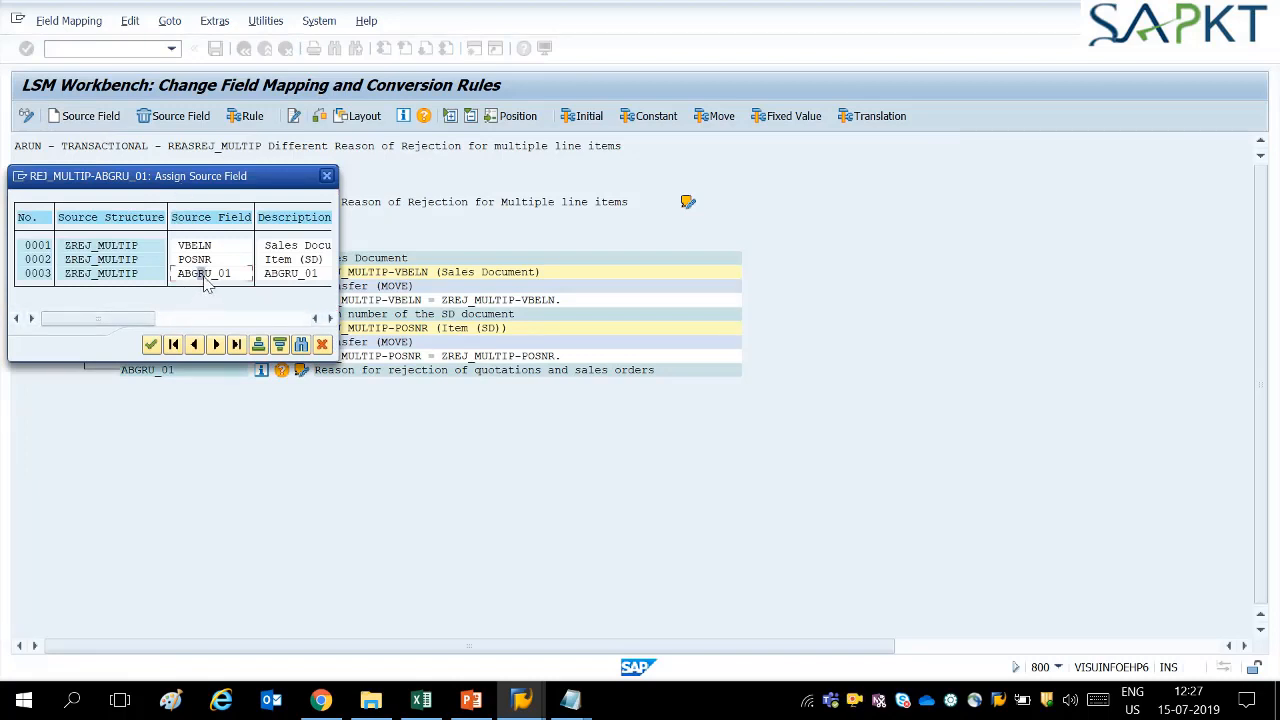
pyautogui.doubleClick(205, 276)
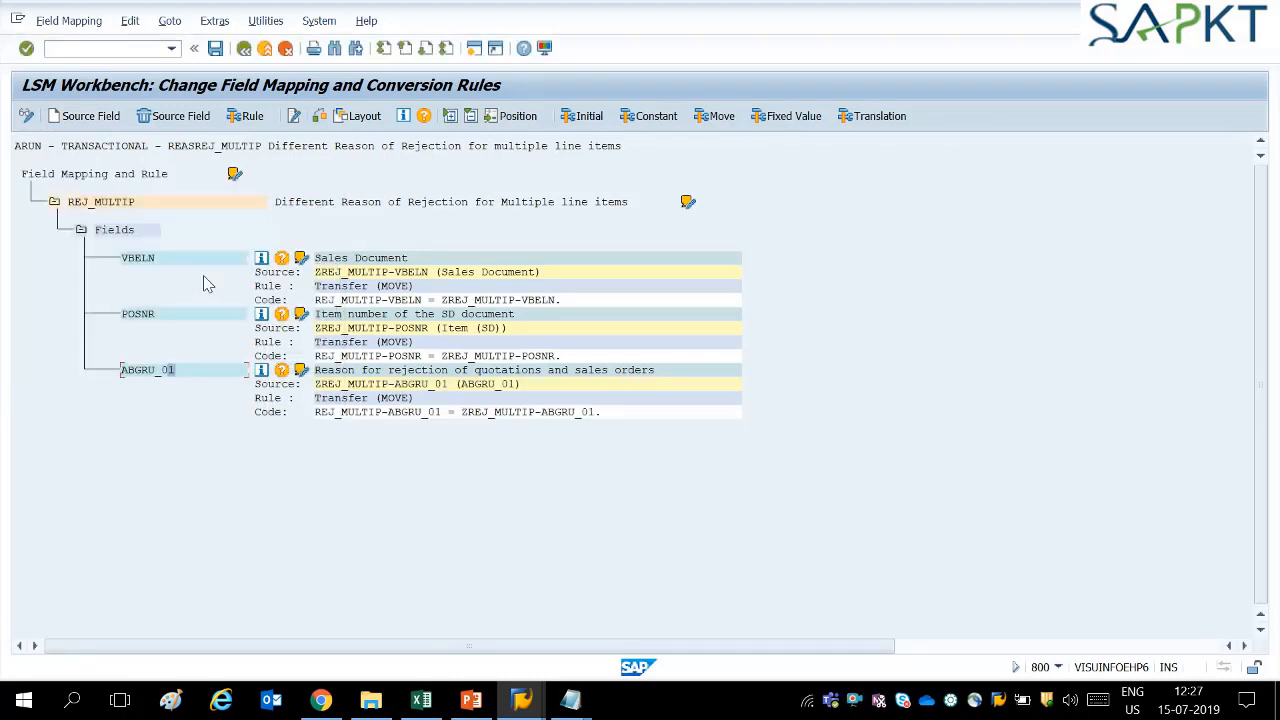
pyautogui.click(216, 49)
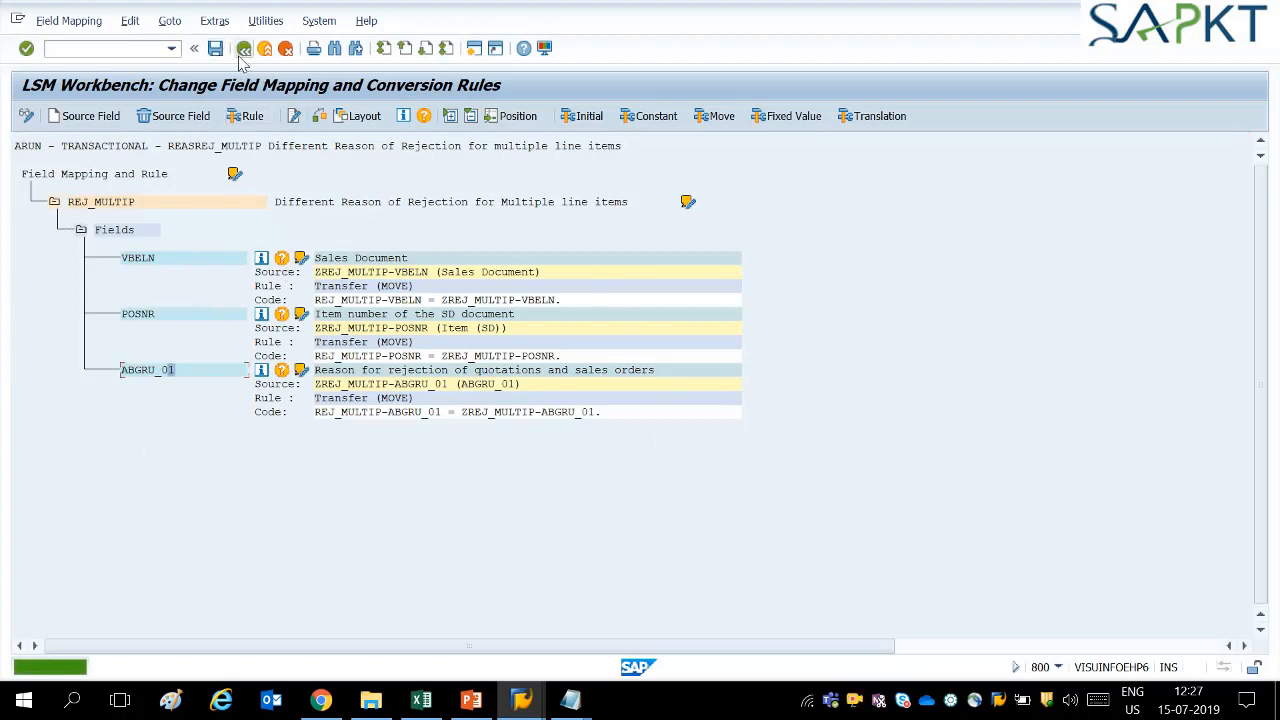
pyautogui.click(243, 49)
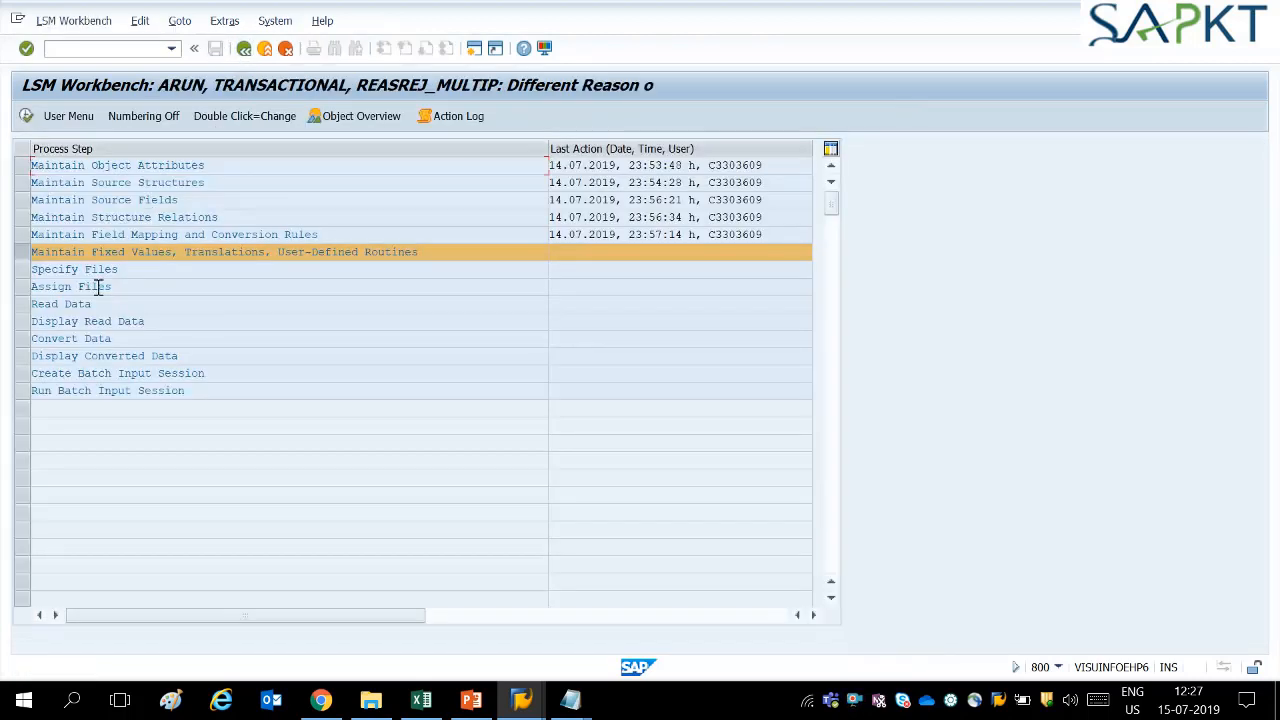
# Step: In Specify Files, add a legacy data file on the PC, choosing Multiple Reason of Rejection.txt from the Video folder
pyautogui.click(17, 271)
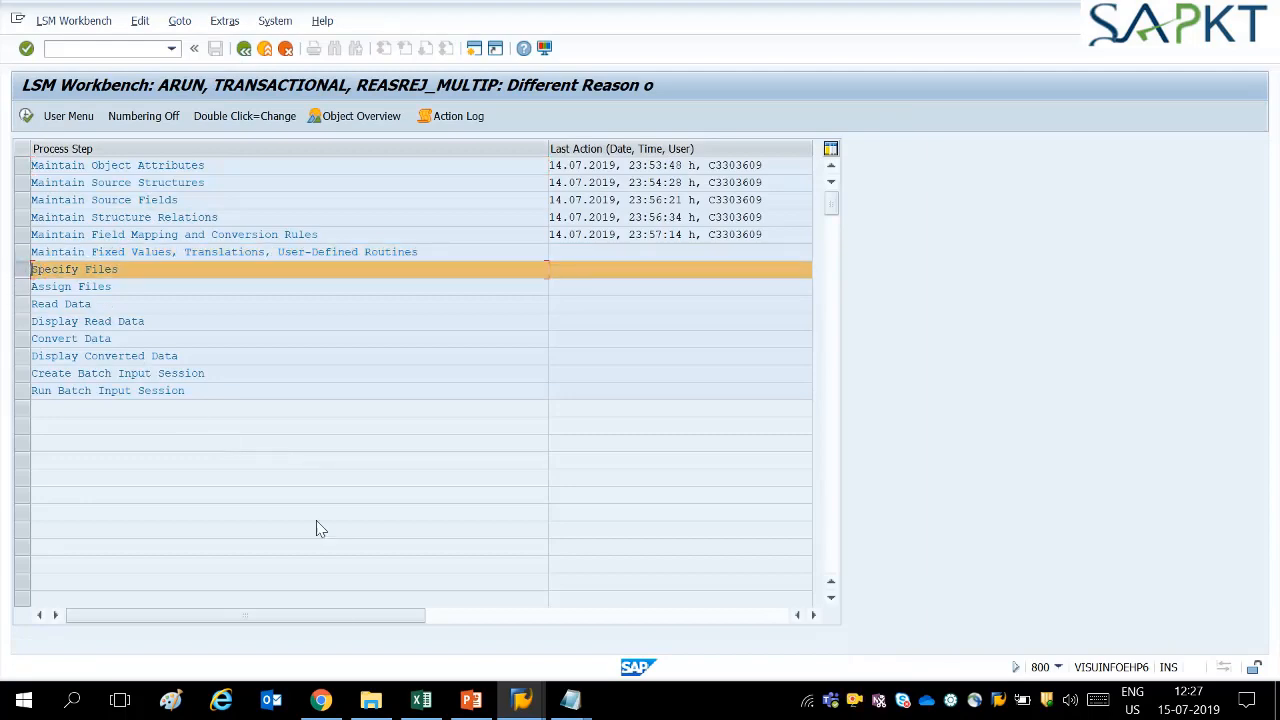
pyautogui.click(28, 118)
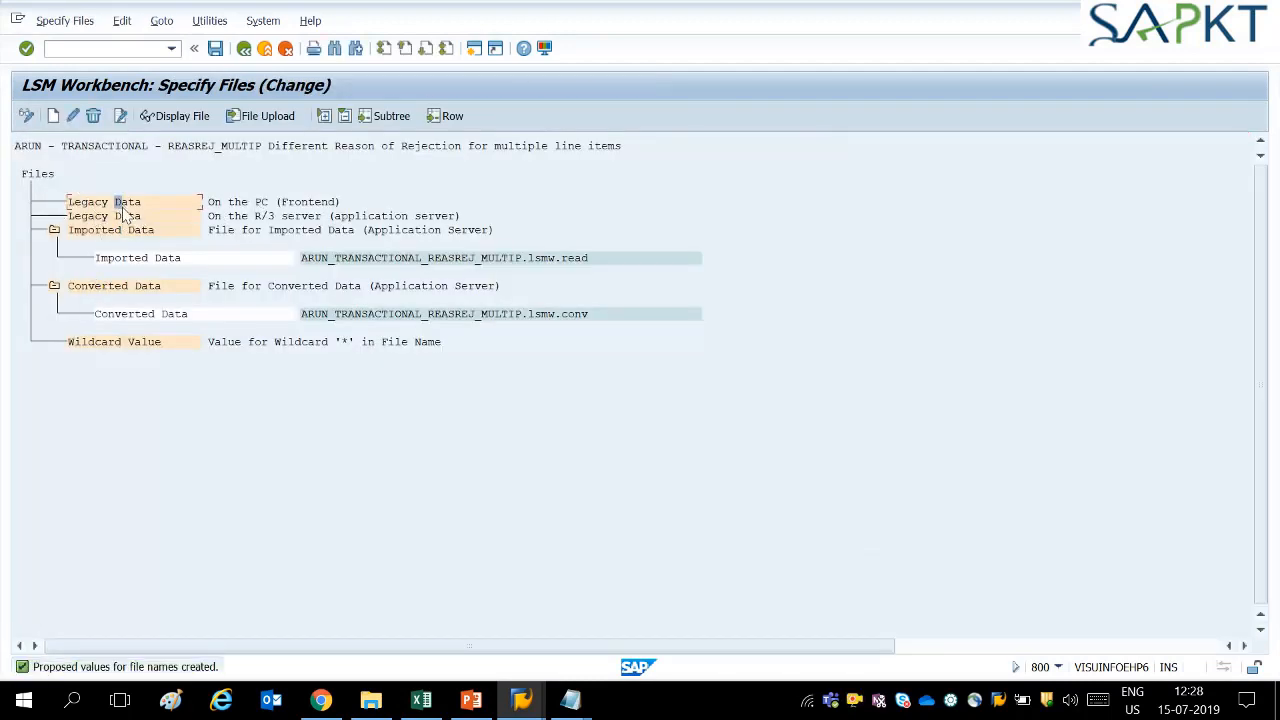
pyautogui.click(53, 116)
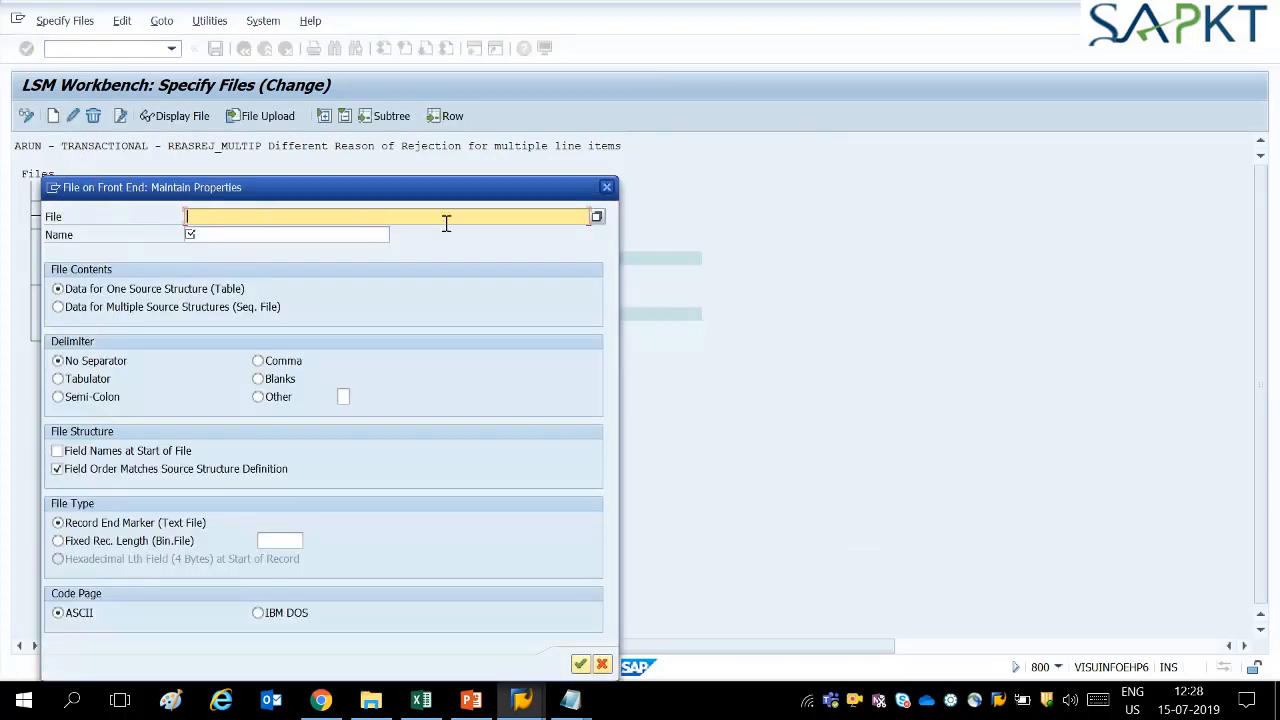
pyautogui.click(596, 216)
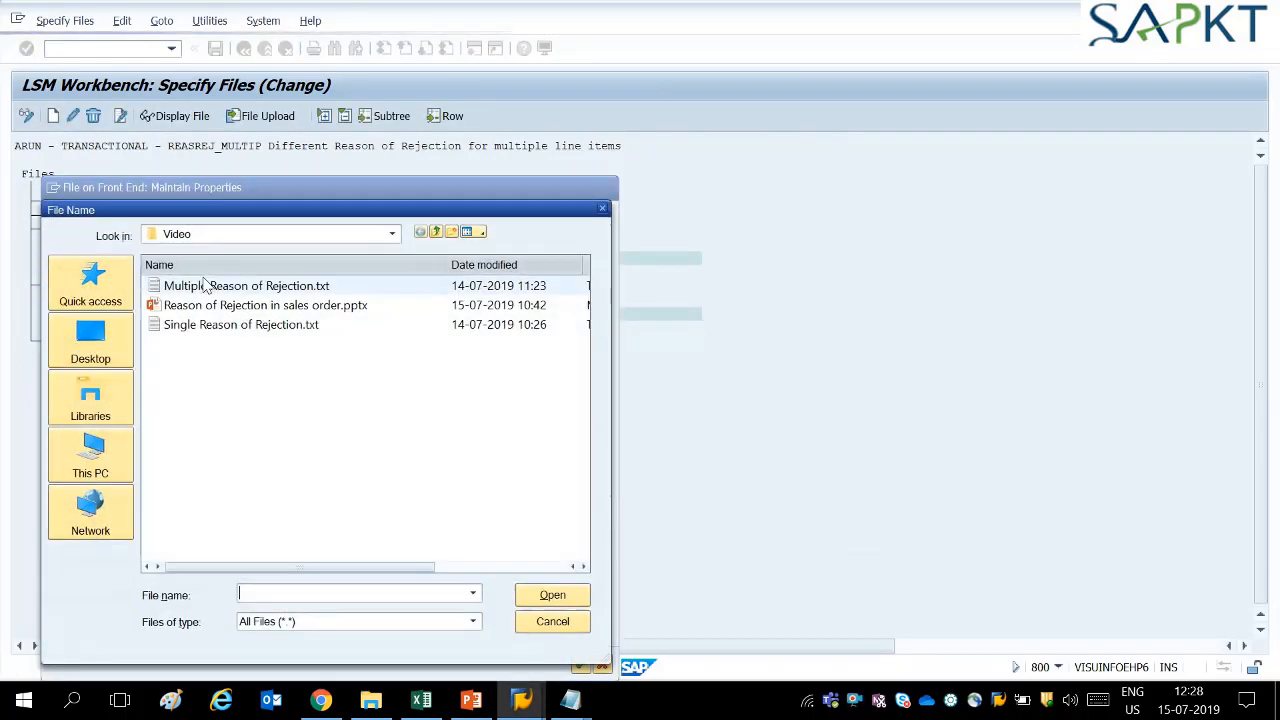
pyautogui.click(212, 288)
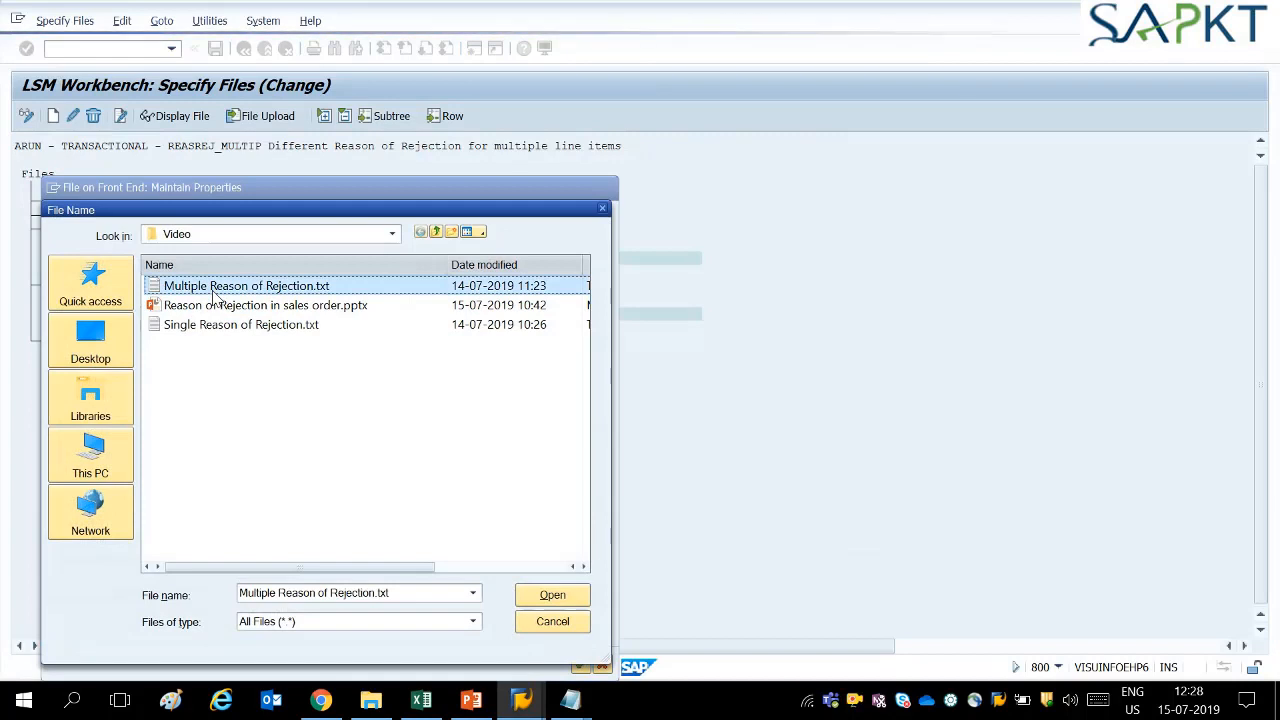
pyautogui.doubleClick(212, 288)
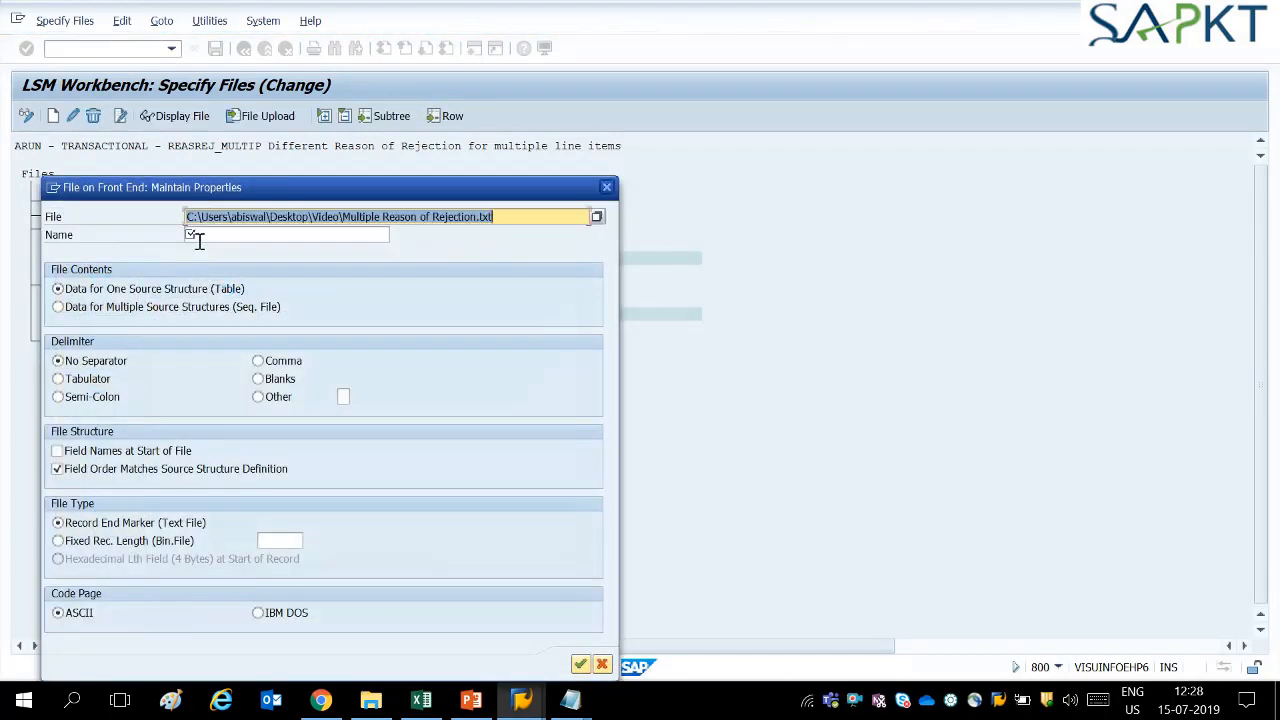
# Step: Name the legacy file "Multiple Reason of Rejection", with Tabulator as delimiter and Field Names at Start of File enabled, and confirm its properties
pyautogui.click(200, 236)
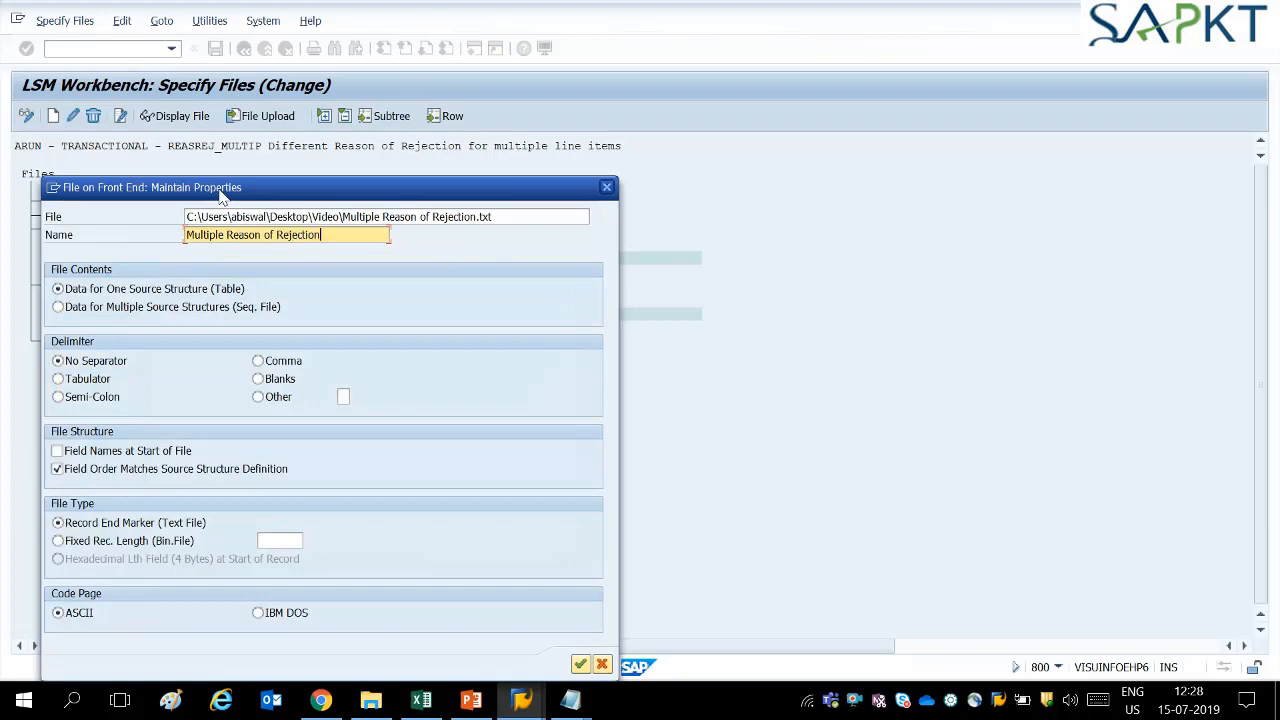
pyautogui.click(95, 380)
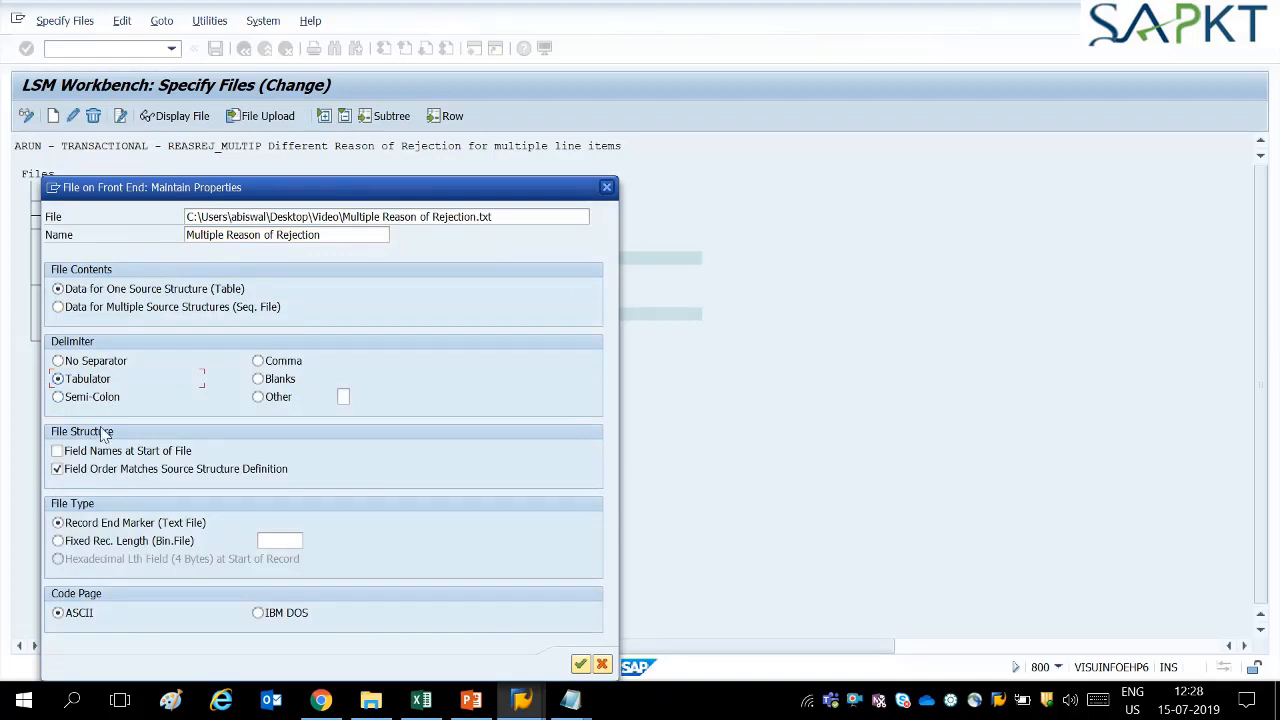
pyautogui.click(92, 455)
pyautogui.click(580, 664)
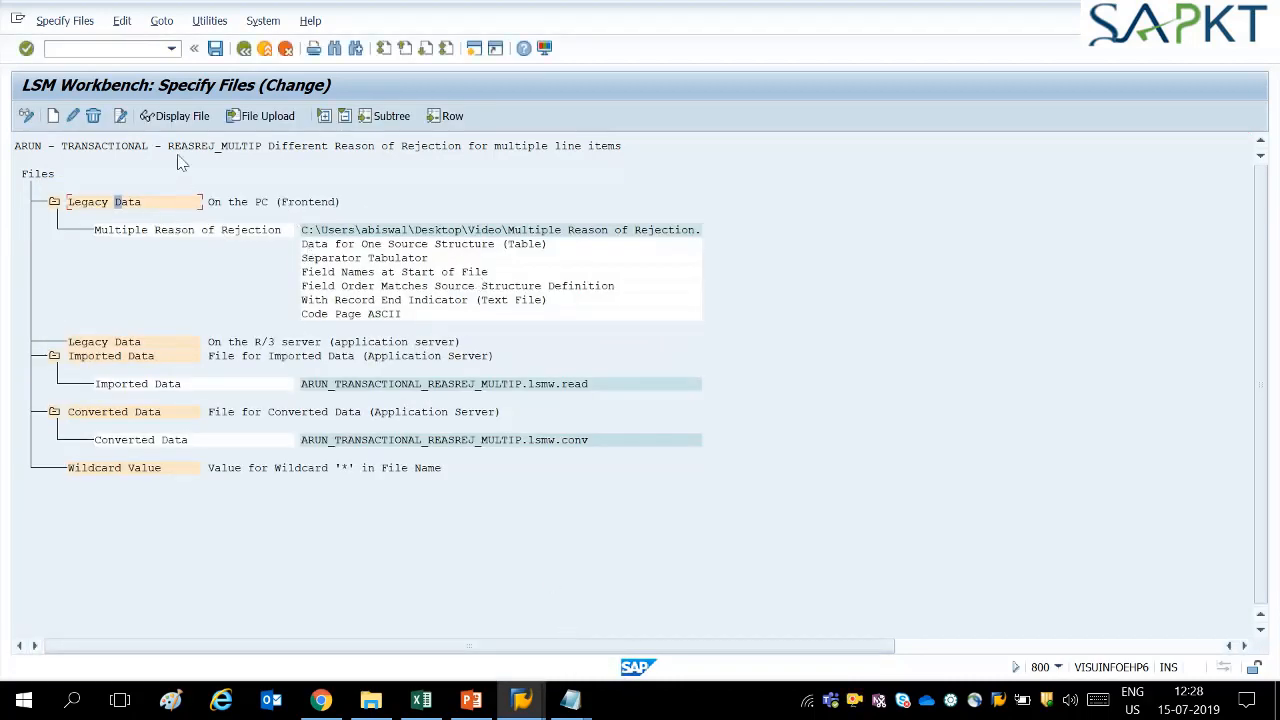
# Step: Save the file specification, and in Assign Files save the assignment of the Multiple Reason of Rejection file to source structure ZREJ_MULTIP
pyautogui.click(215, 48)
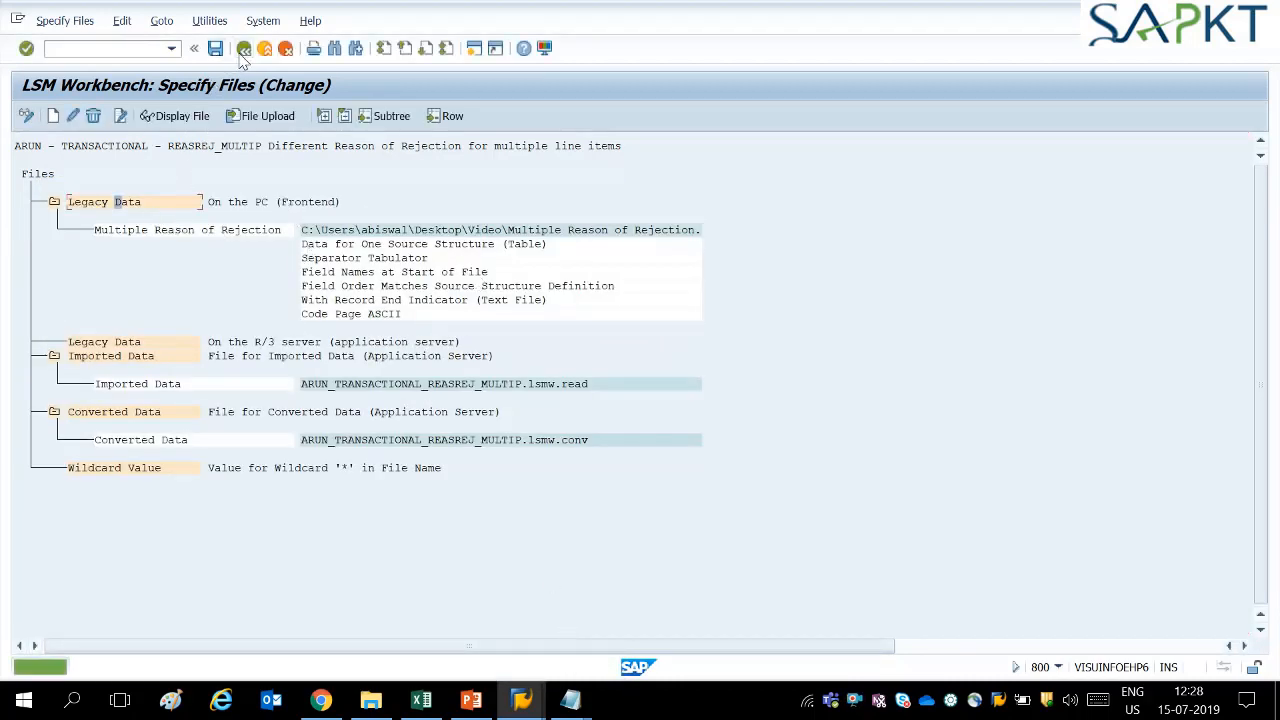
pyautogui.click(243, 48)
pyautogui.click(25, 116)
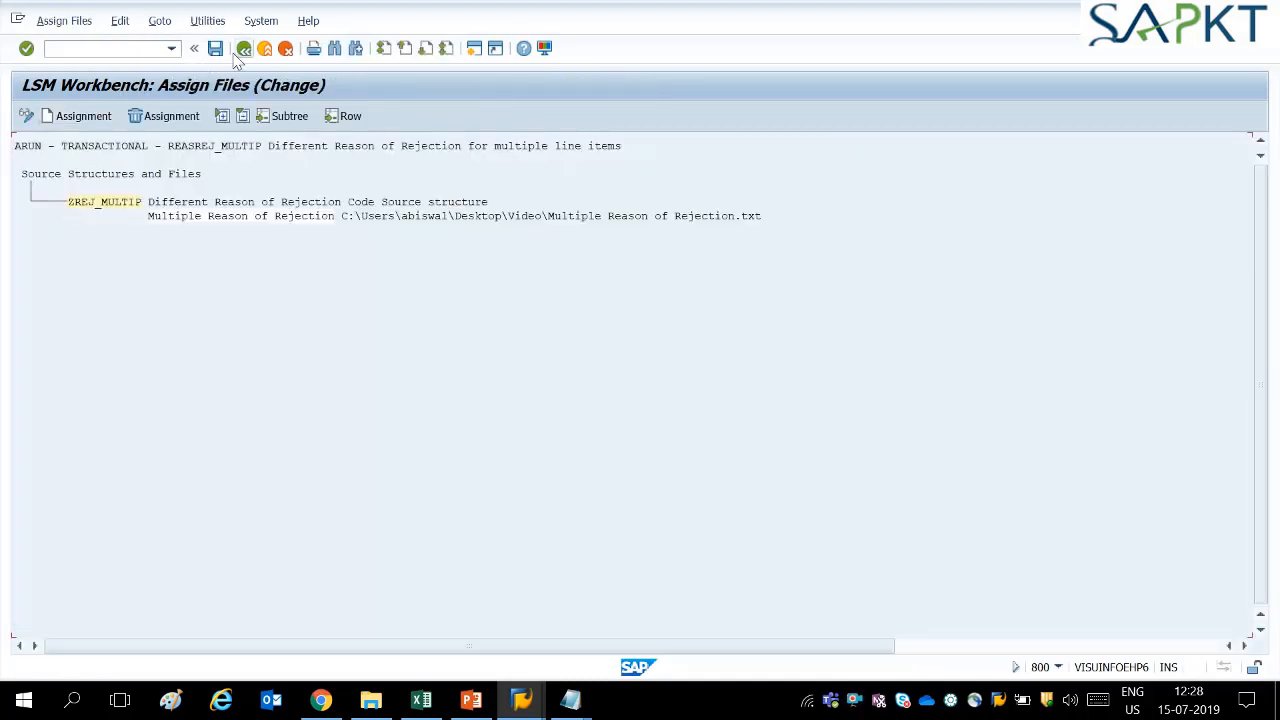
pyautogui.click(215, 48)
pyautogui.click(243, 48)
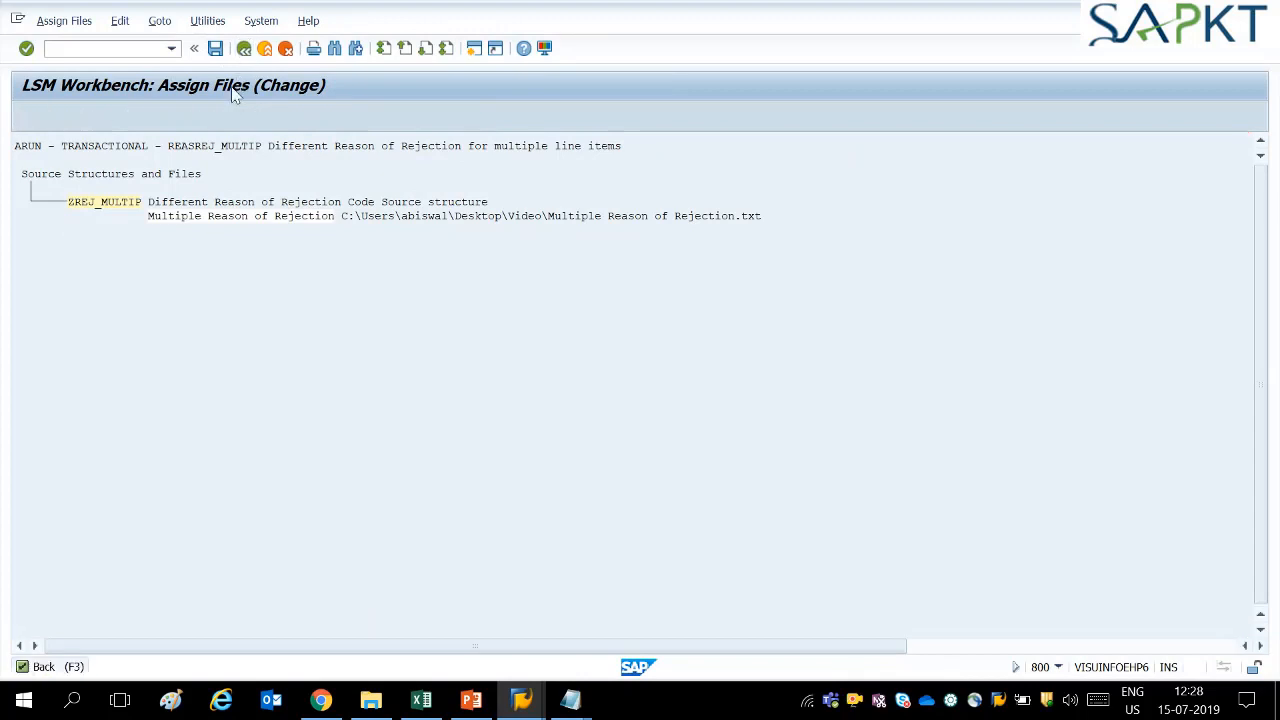
# Step: Execute Read Data for REASREJ_MULTIP, allowing SAP GUI to access the Multiple Reason of Rejection.txt file
pyautogui.click(25, 116)
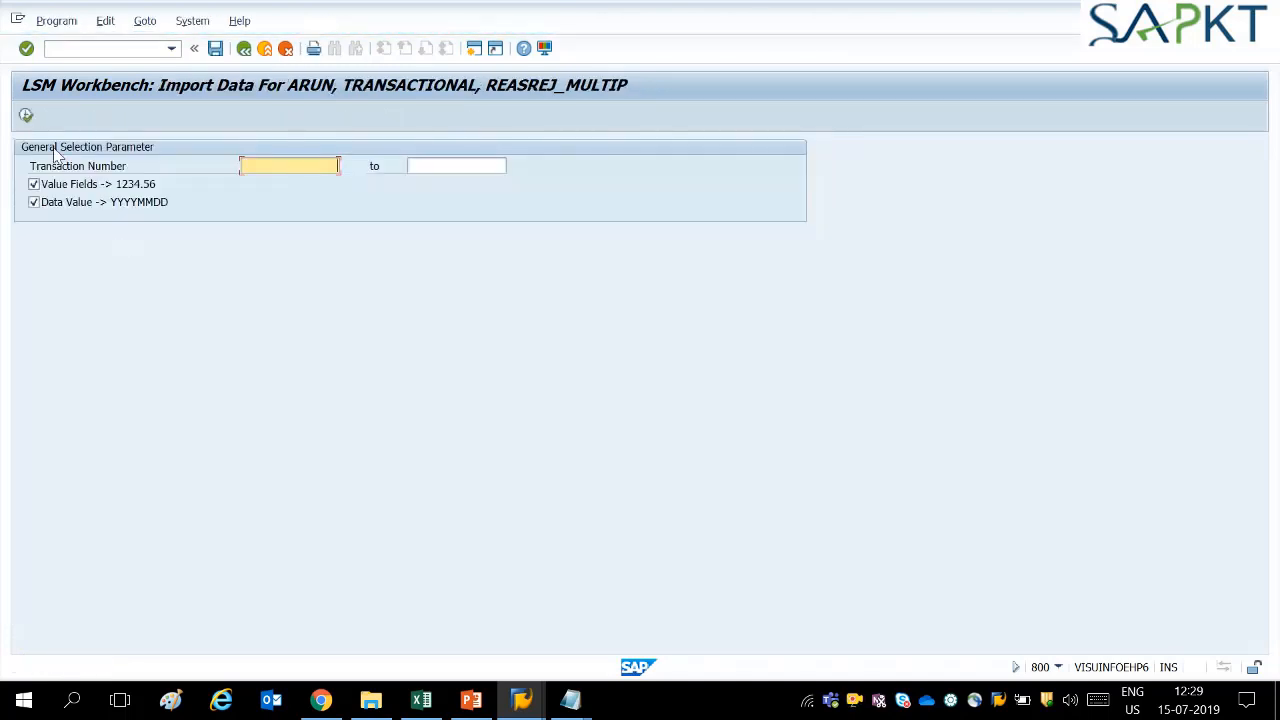
pyautogui.click(27, 116)
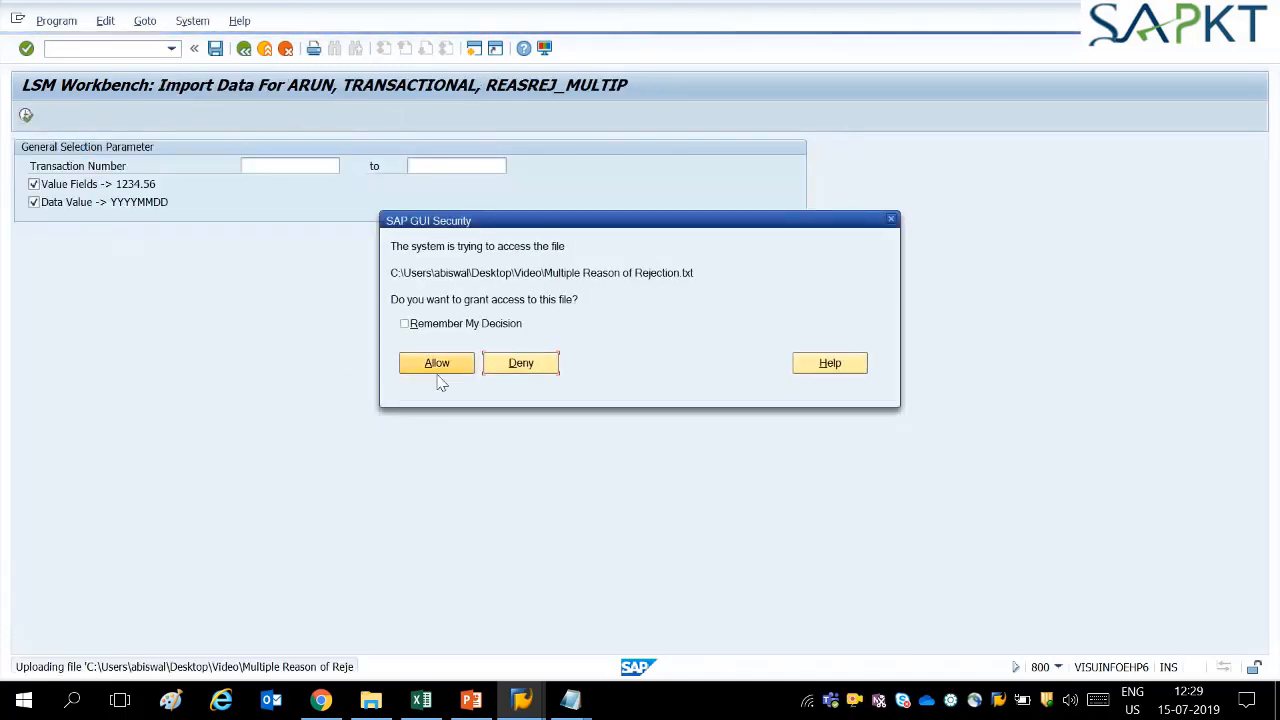
pyautogui.click(435, 365)
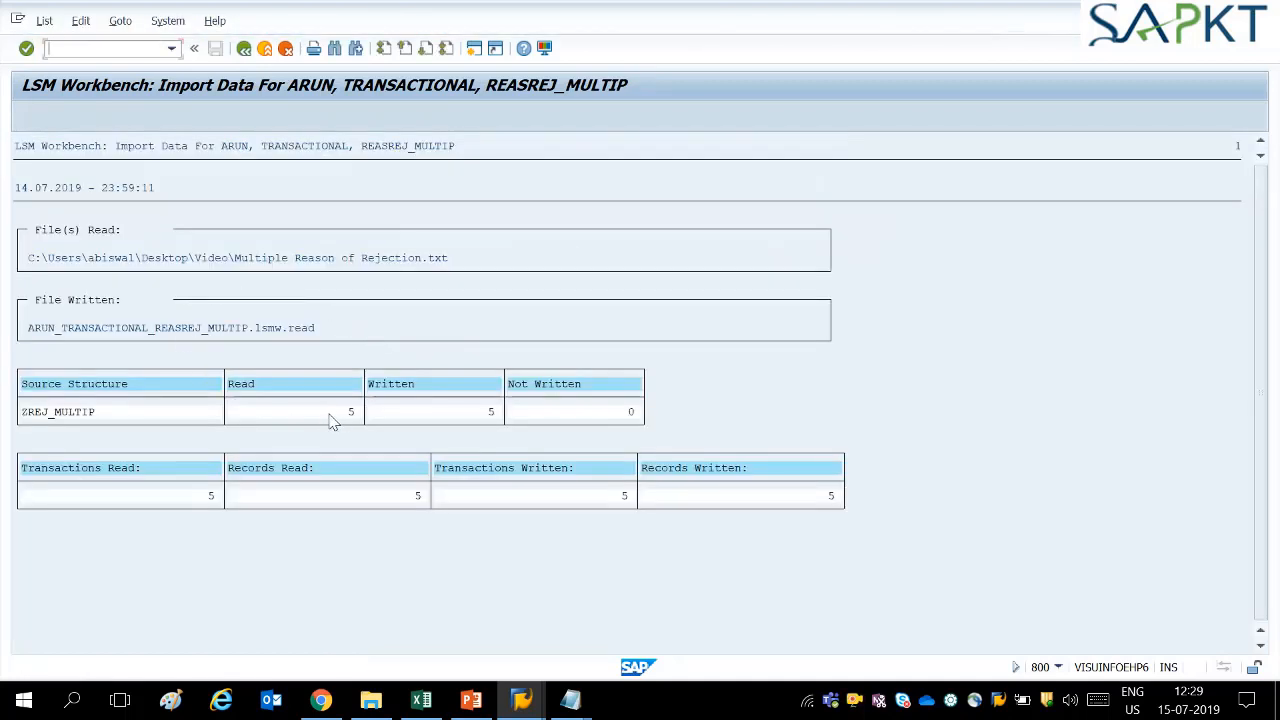
# Step: Compare the import log with the rows of Multiple Reason of Rejection.txt in Notepad, and return to the LSMW process steps
pyautogui.click(570, 700)
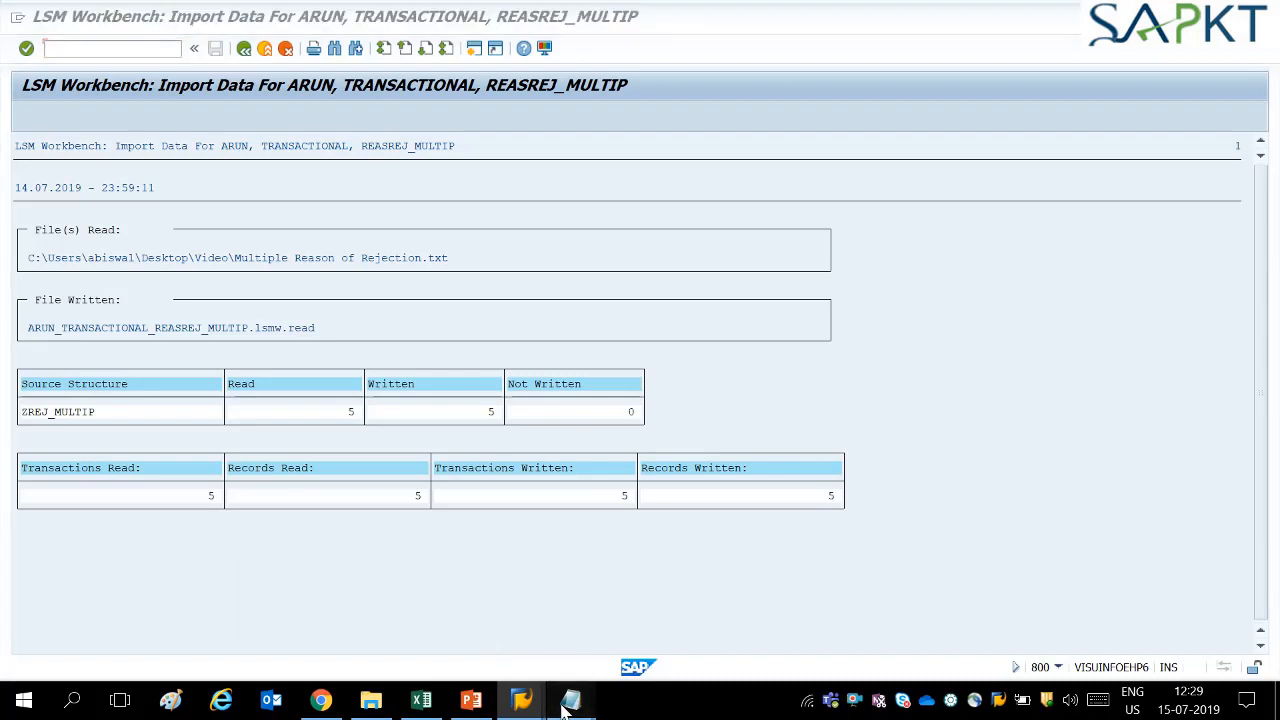
pyautogui.click(705, 645)
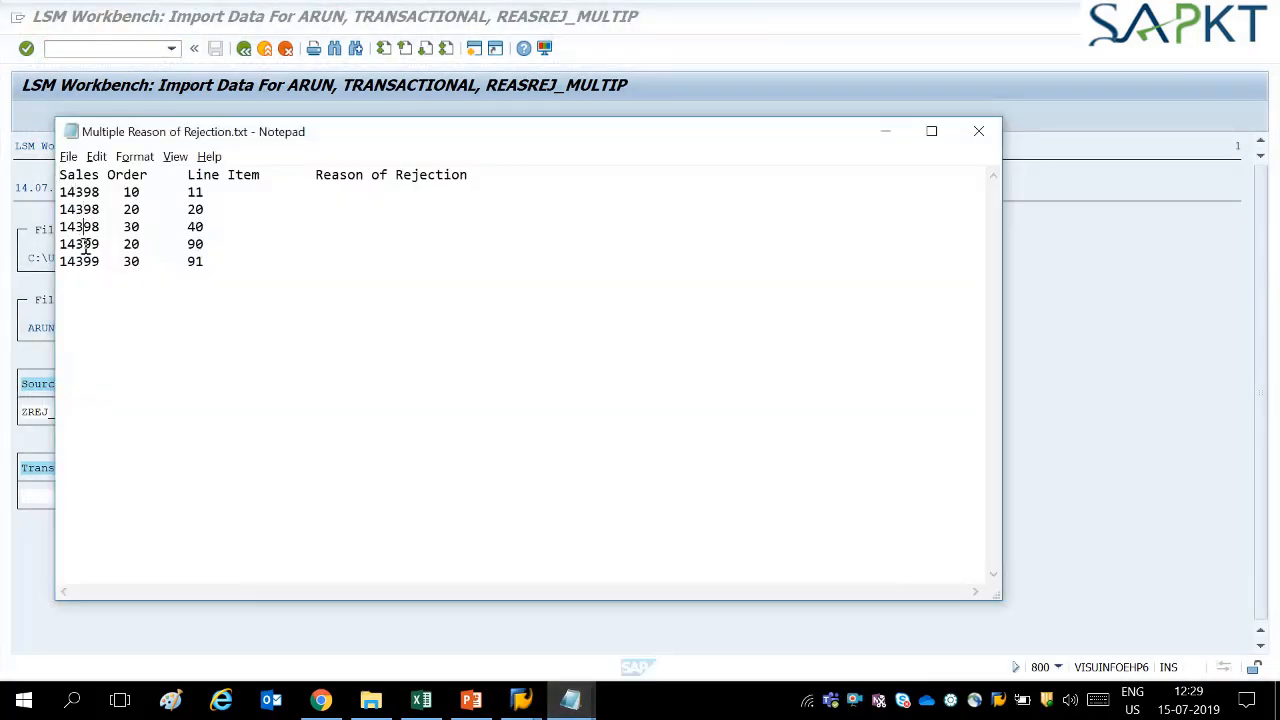
pyautogui.hotkey('alt', 'Tab')
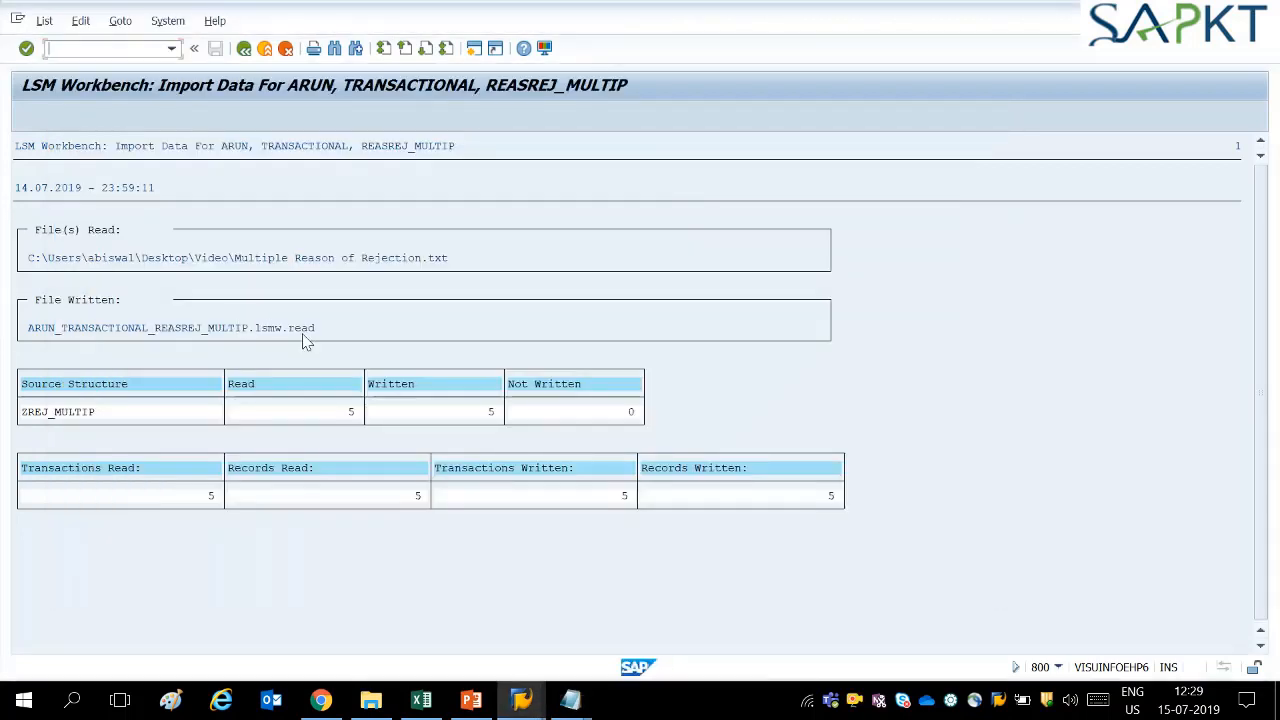
pyautogui.click(242, 52)
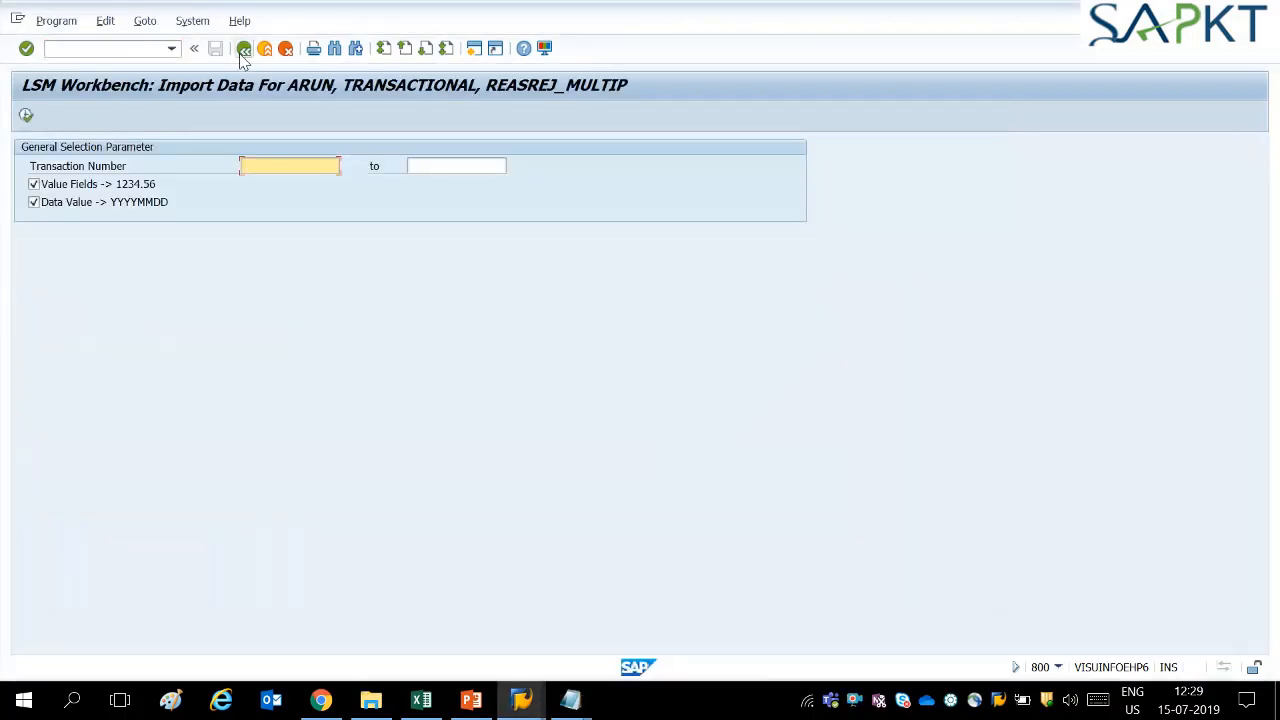
pyautogui.click(243, 50)
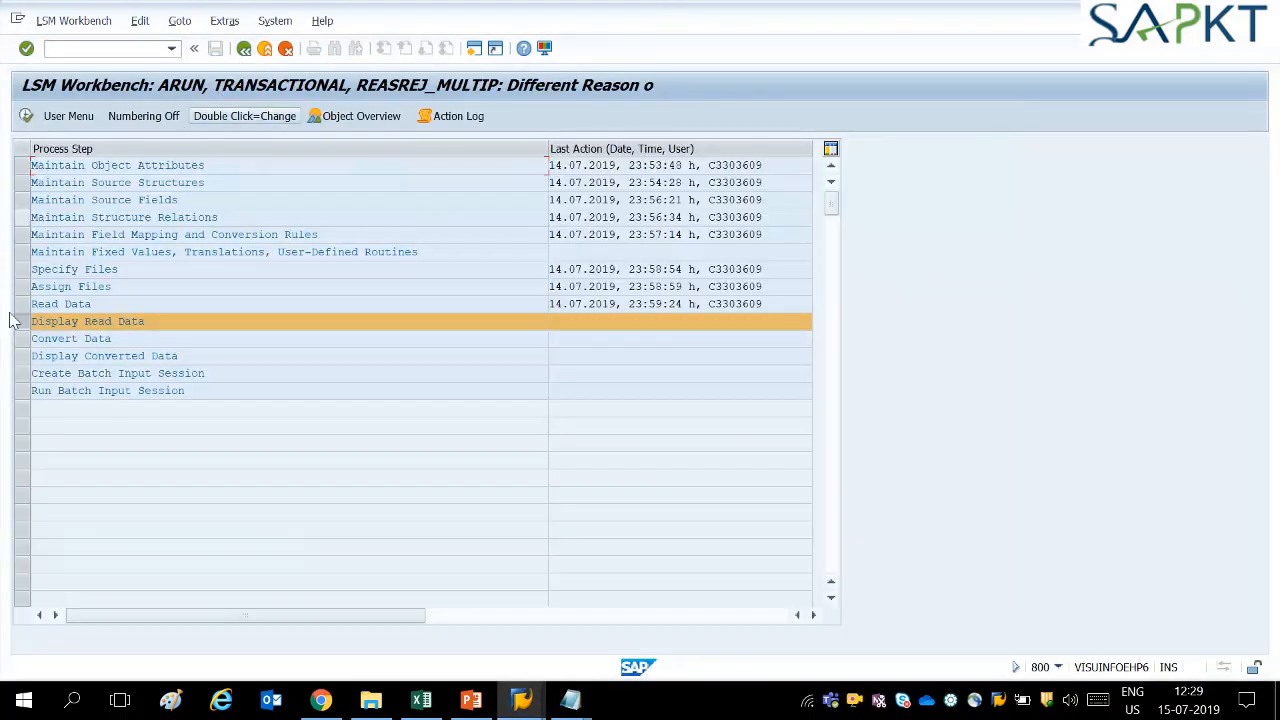
# Step: Display the read data and inspect the VBELN, POSNR and ABGRU_01 values of the fourth record, returning to the process steps
pyautogui.click(26, 116)
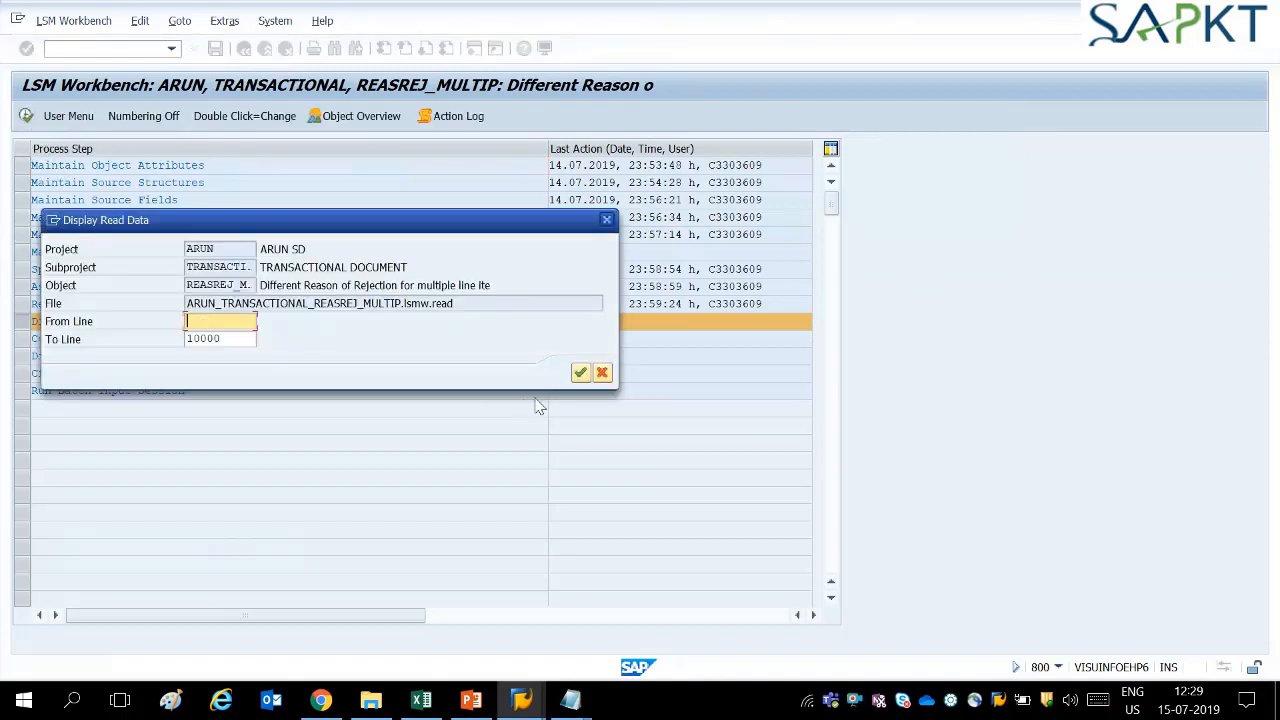
pyautogui.click(580, 372)
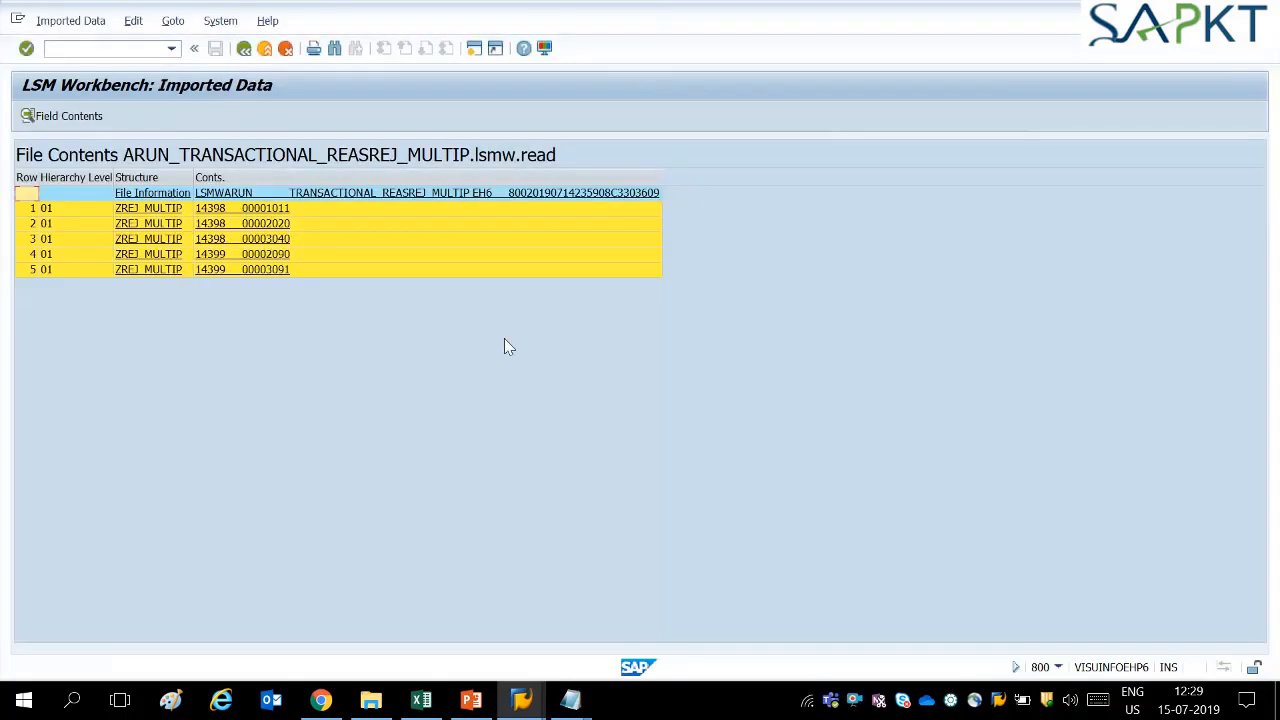
pyautogui.doubleClick(266, 255)
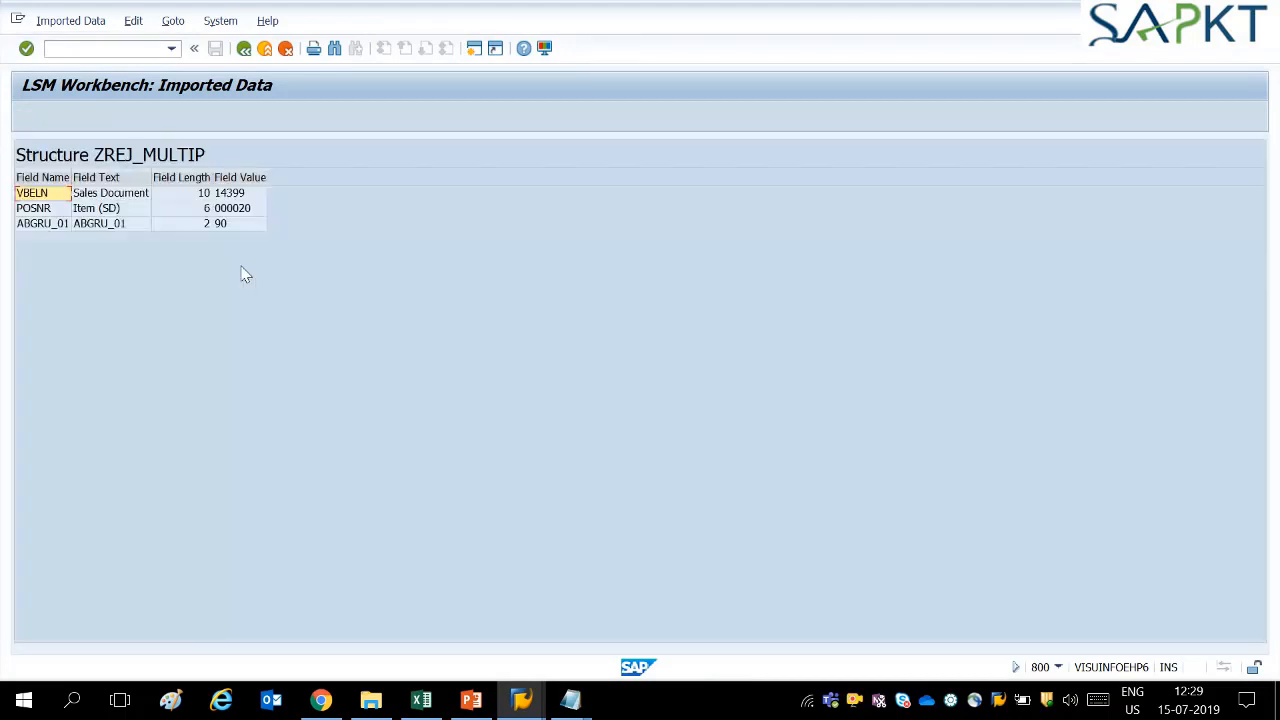
pyautogui.click(234, 210)
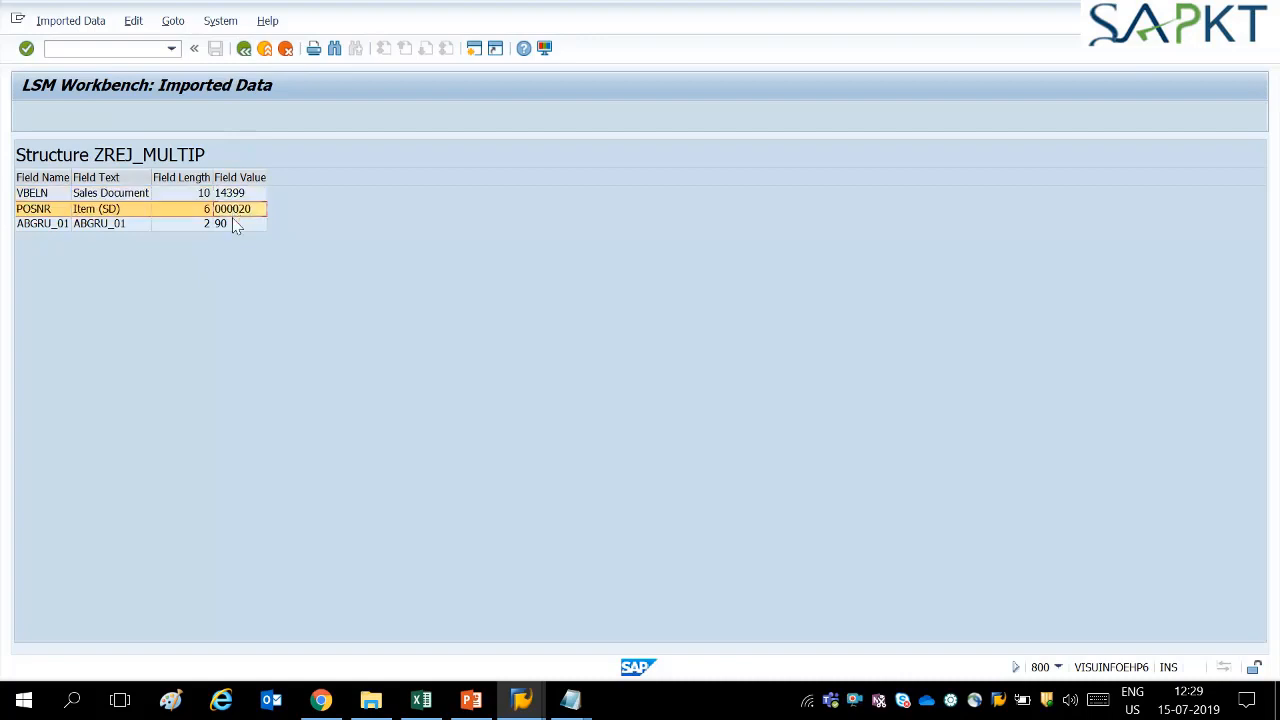
pyautogui.click(232, 227)
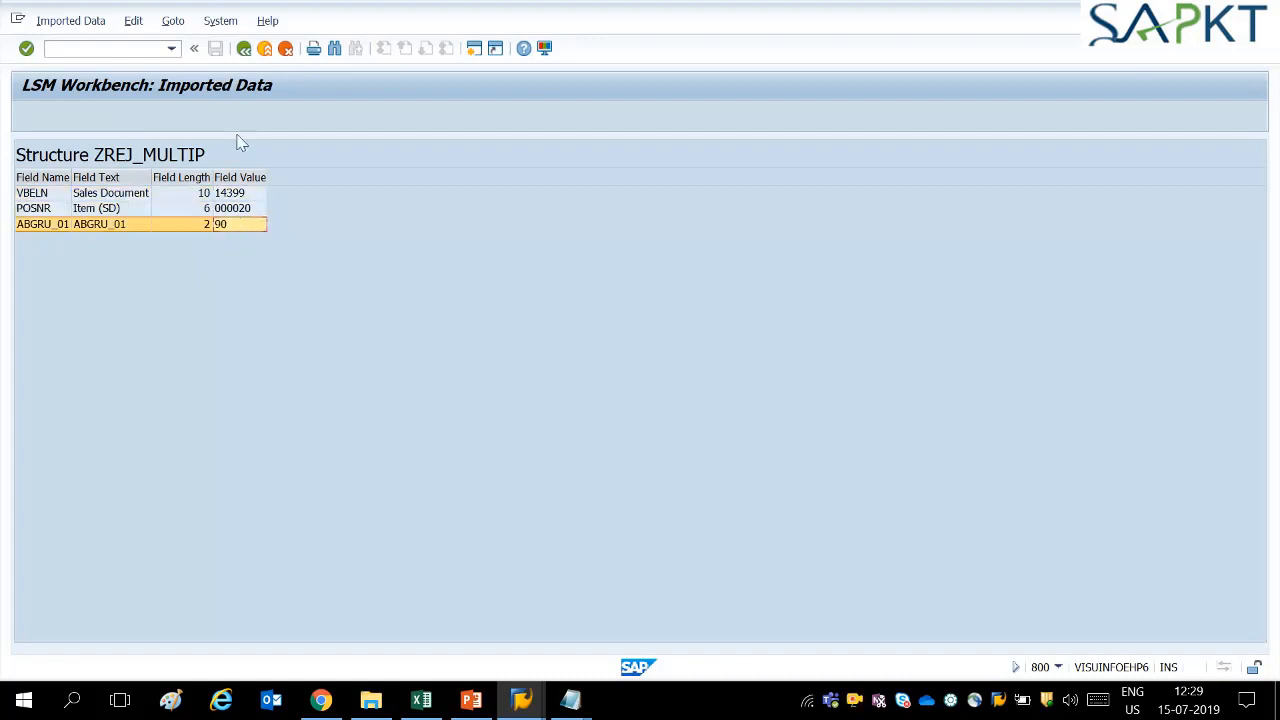
pyautogui.click(244, 50)
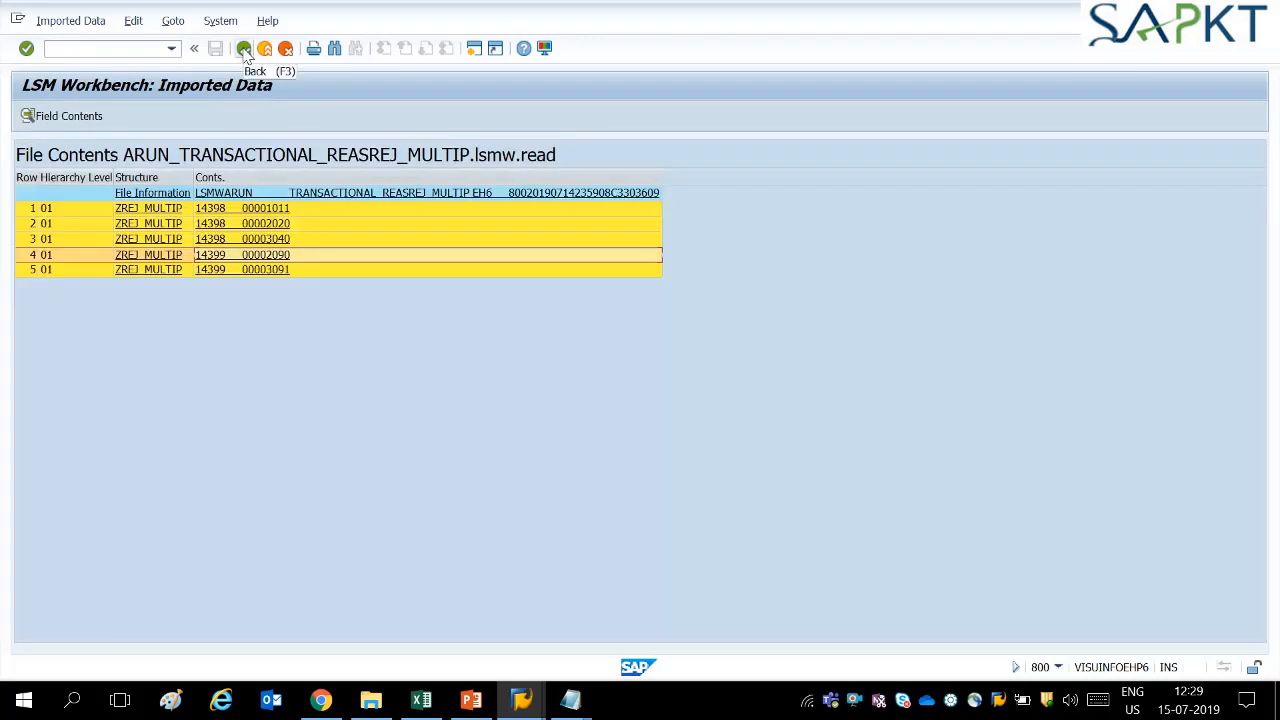
pyautogui.click(244, 50)
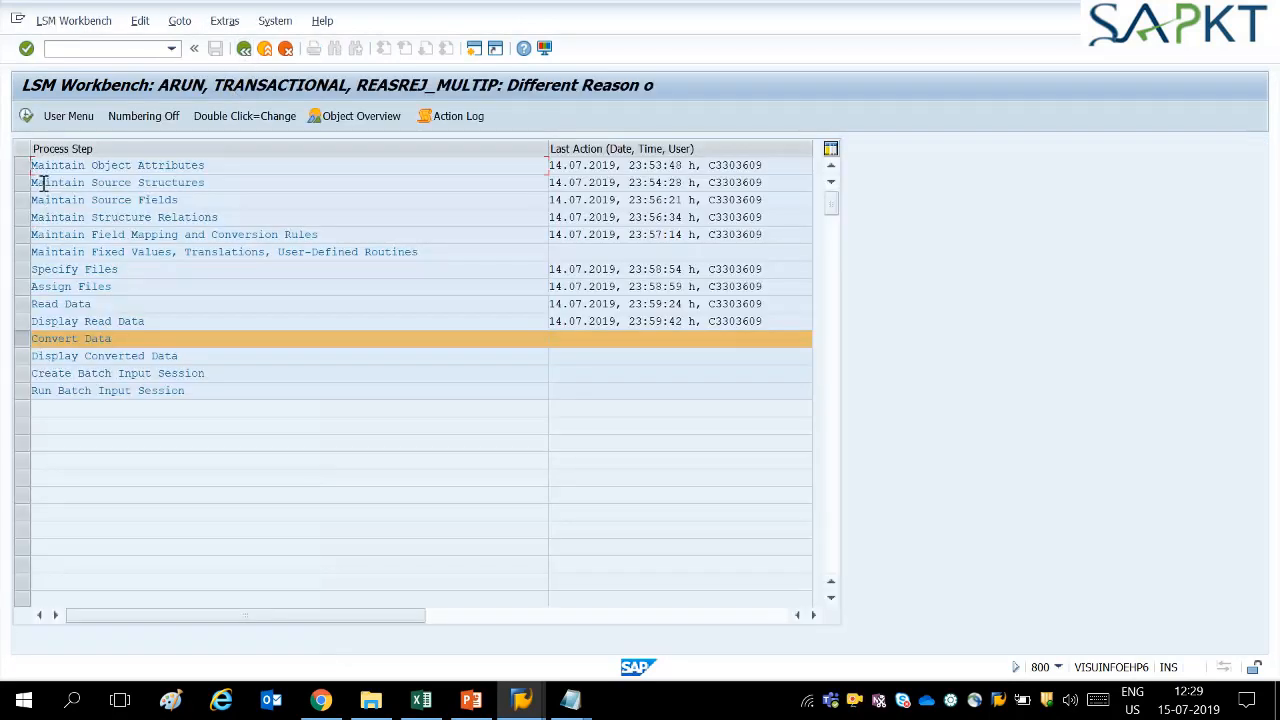
# Step: Execute Convert Data for all REASREJ_MULTIP transactions and return to the process steps
pyautogui.click(27, 118)
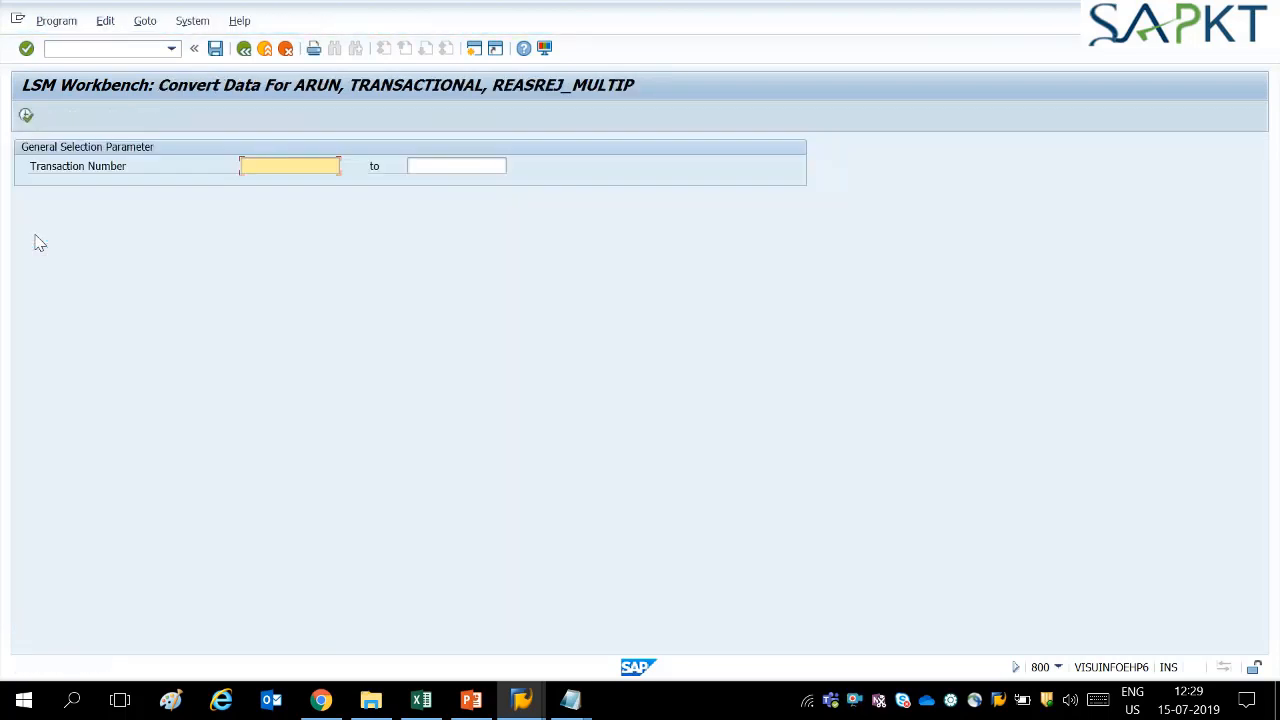
pyautogui.click(26, 116)
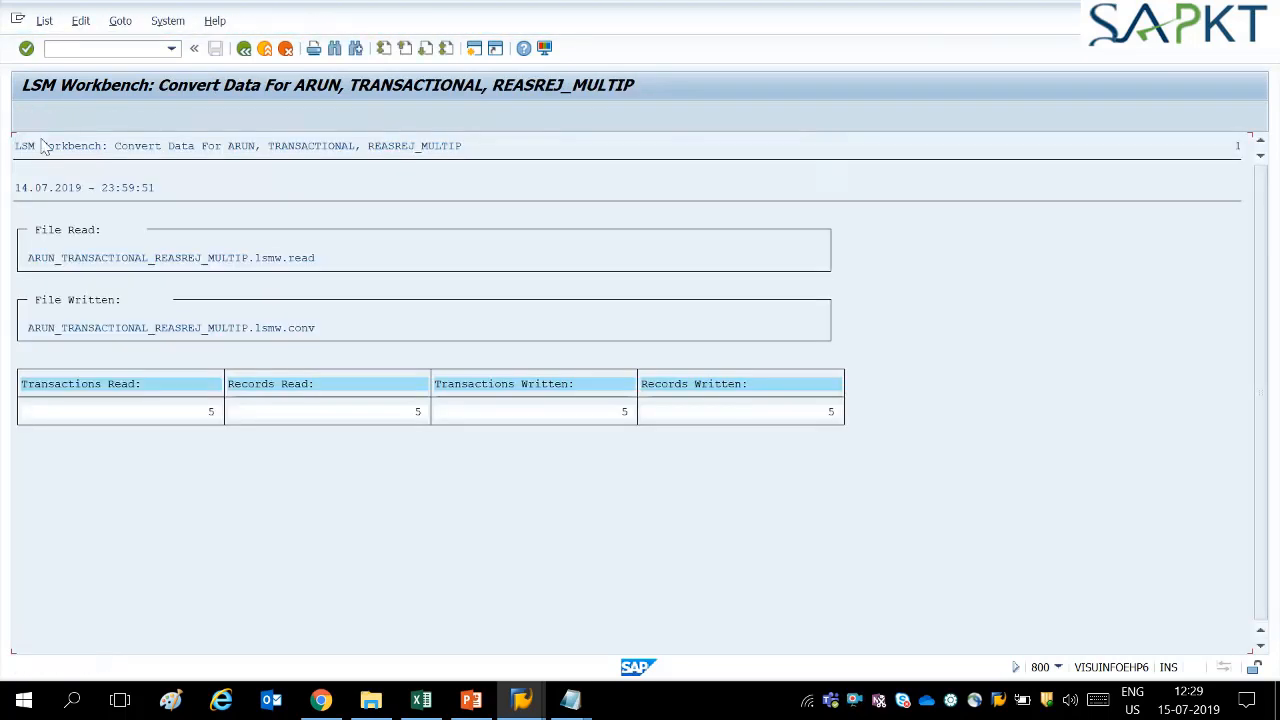
pyautogui.click(244, 49)
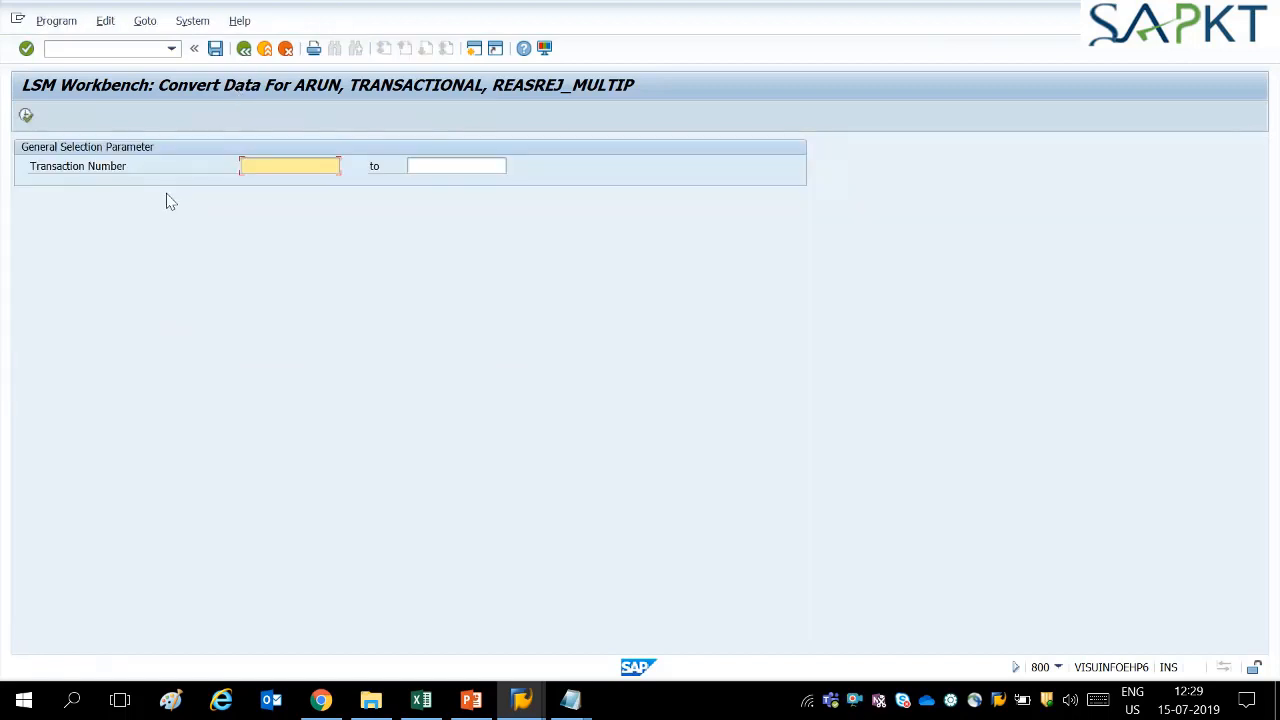
pyautogui.click(243, 49)
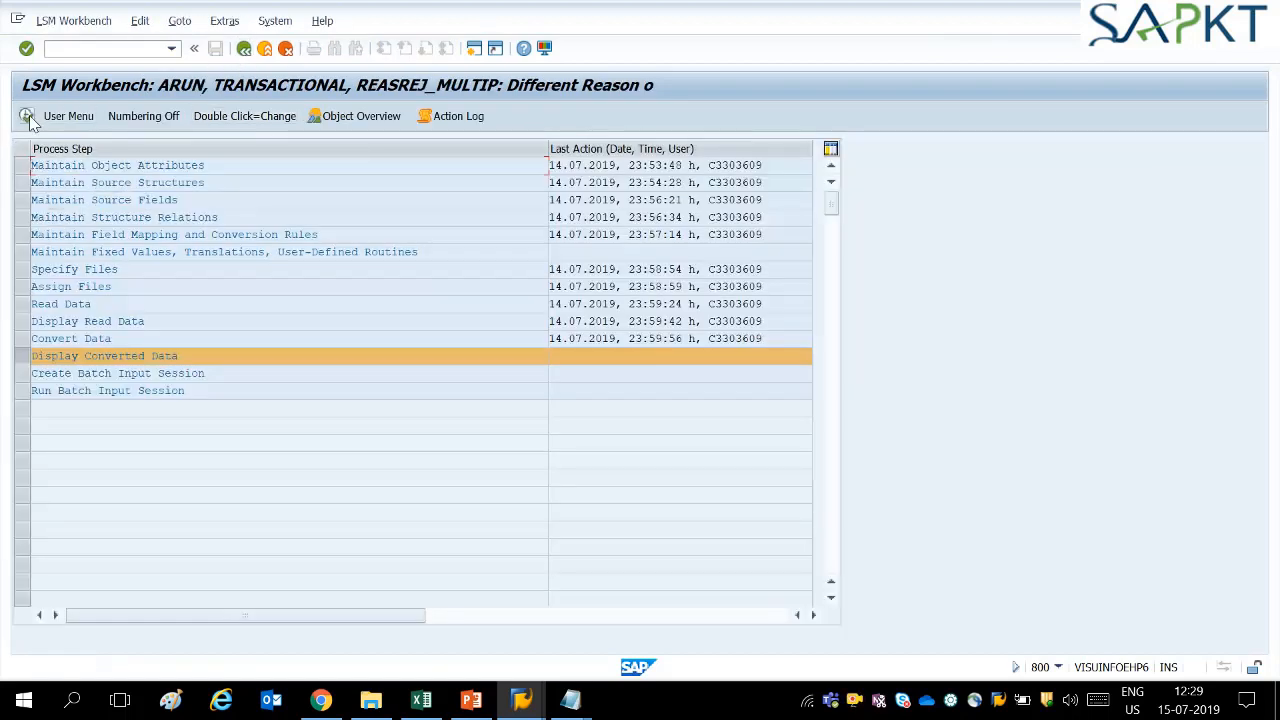
# Step: Display the converted data and inspect the field contents of the fifth REJ_MULTIP record, returning to the process steps
pyautogui.click(27, 117)
pyautogui.click(580, 373)
pyautogui.doubleClick(447, 256)
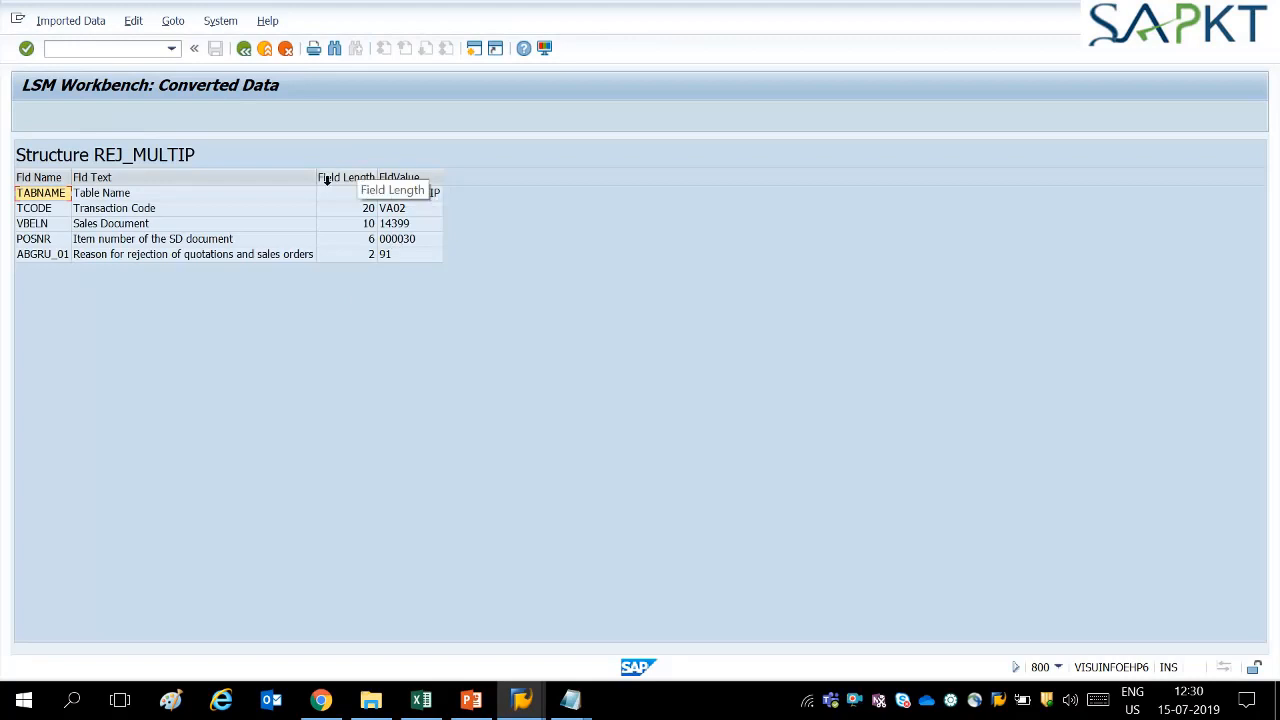
pyautogui.click(243, 49)
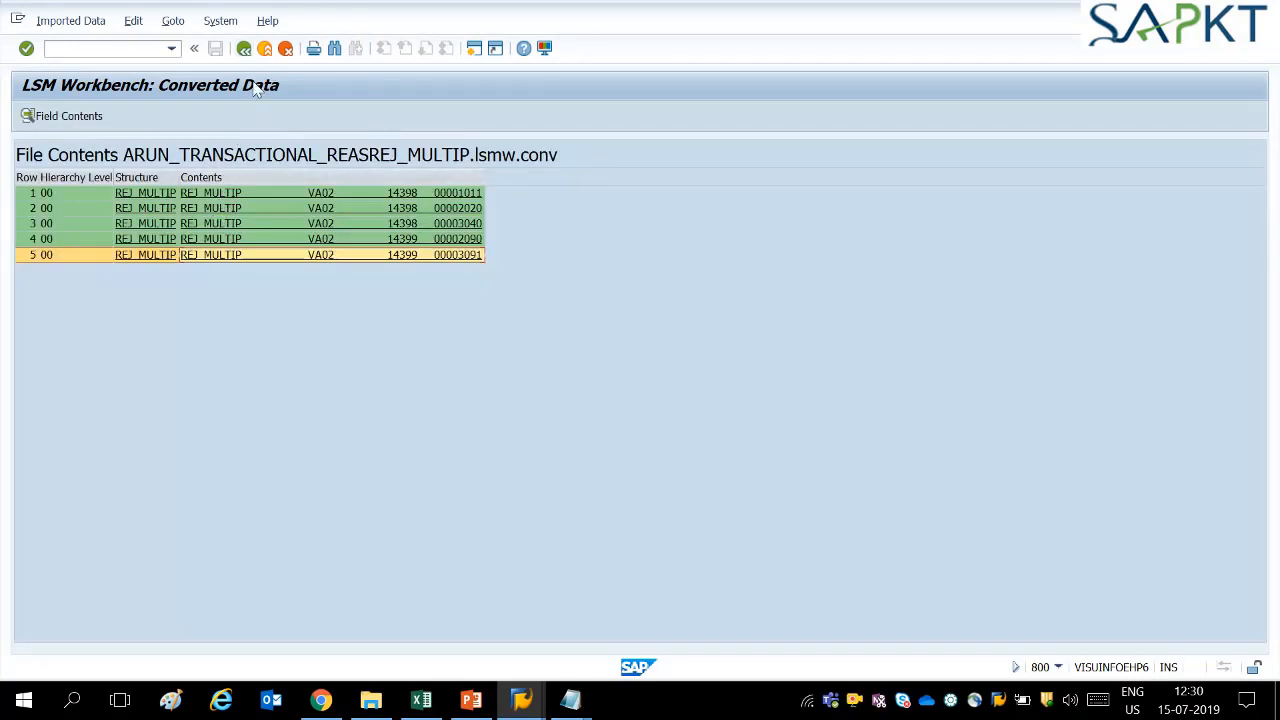
pyautogui.click(244, 49)
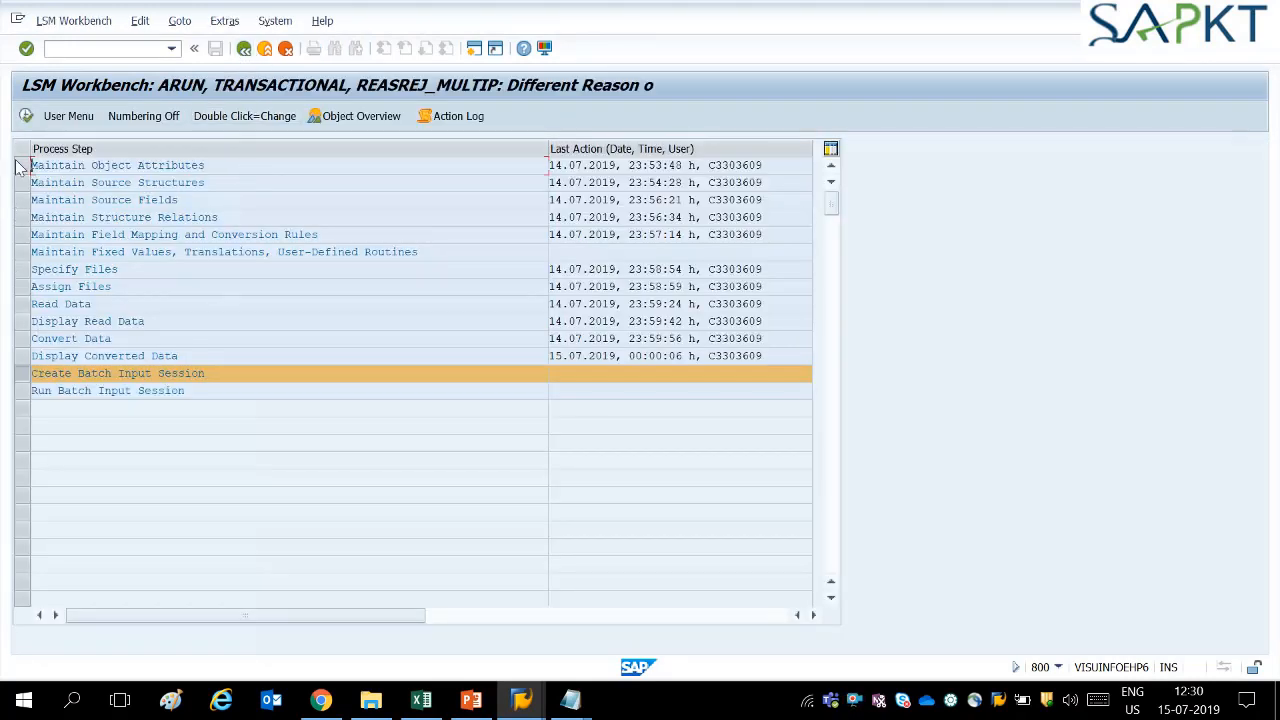
# Step: Generate the batch input session REASREJ_MULT from the file ARUN_TRANSACTIONAL_REASREJ_MULTIP.lsmw.conv and acknowledge its creation
pyautogui.click(26, 116)
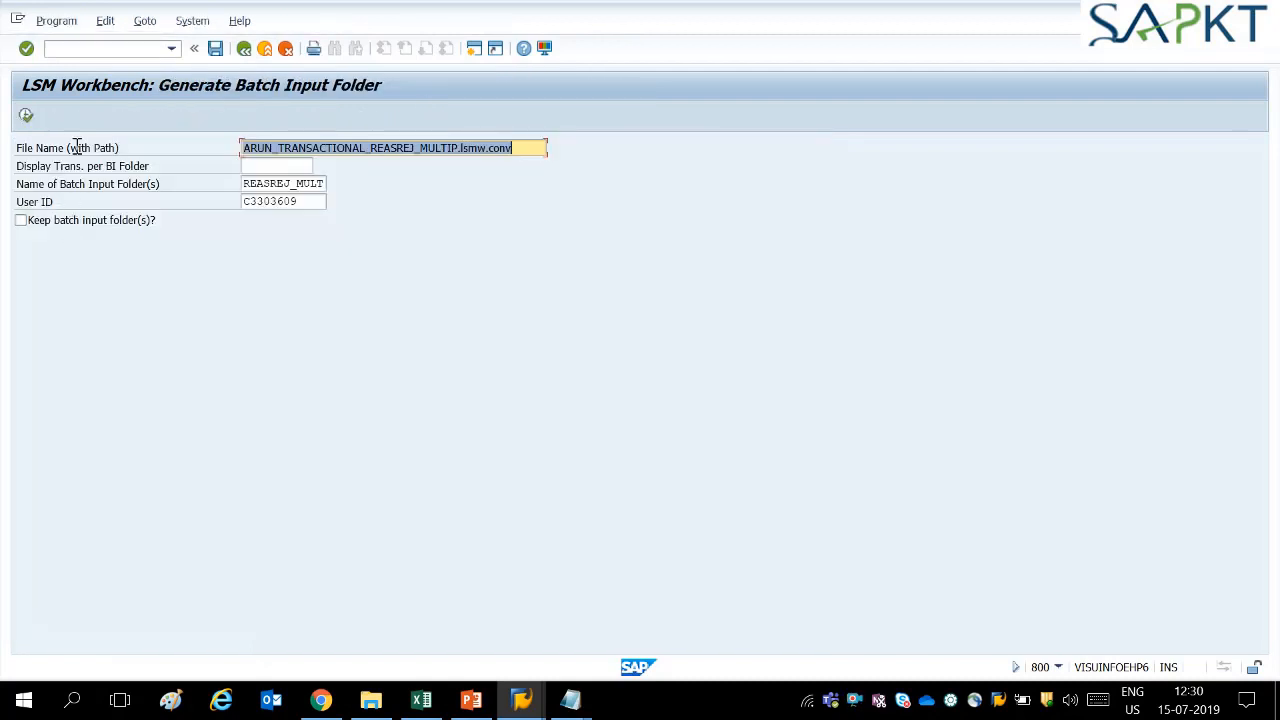
pyautogui.click(26, 116)
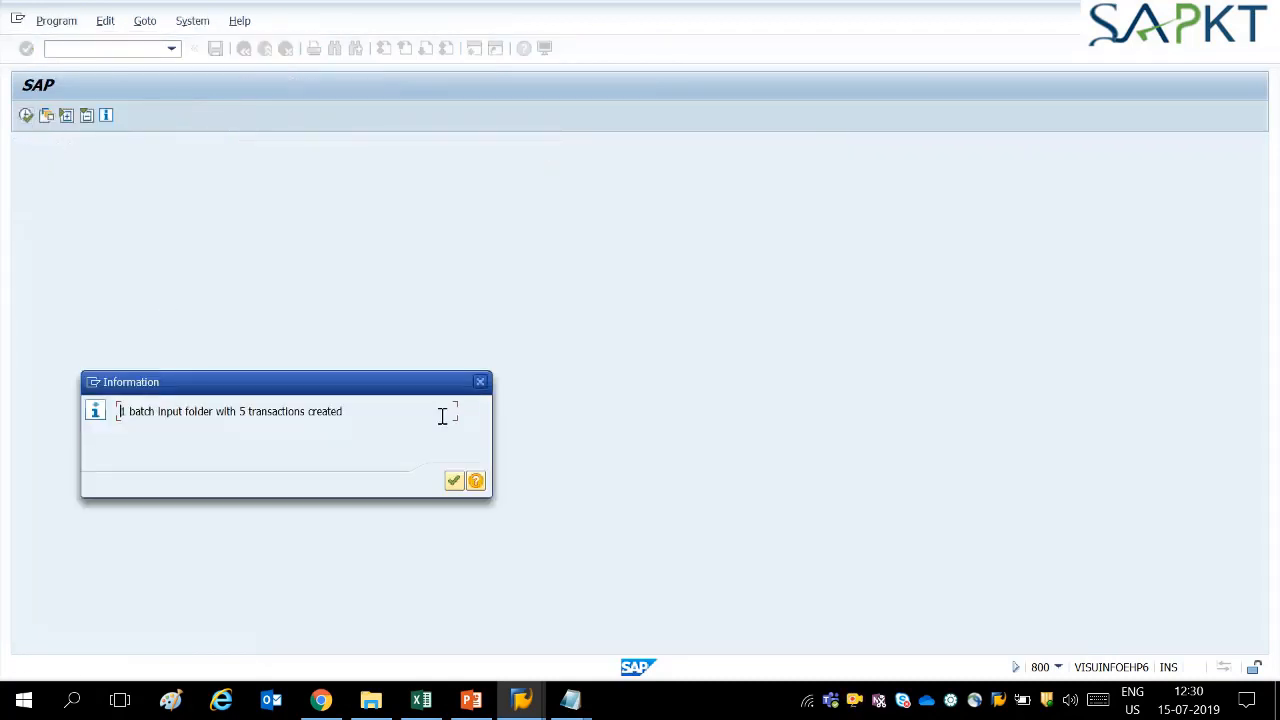
pyautogui.click(454, 482)
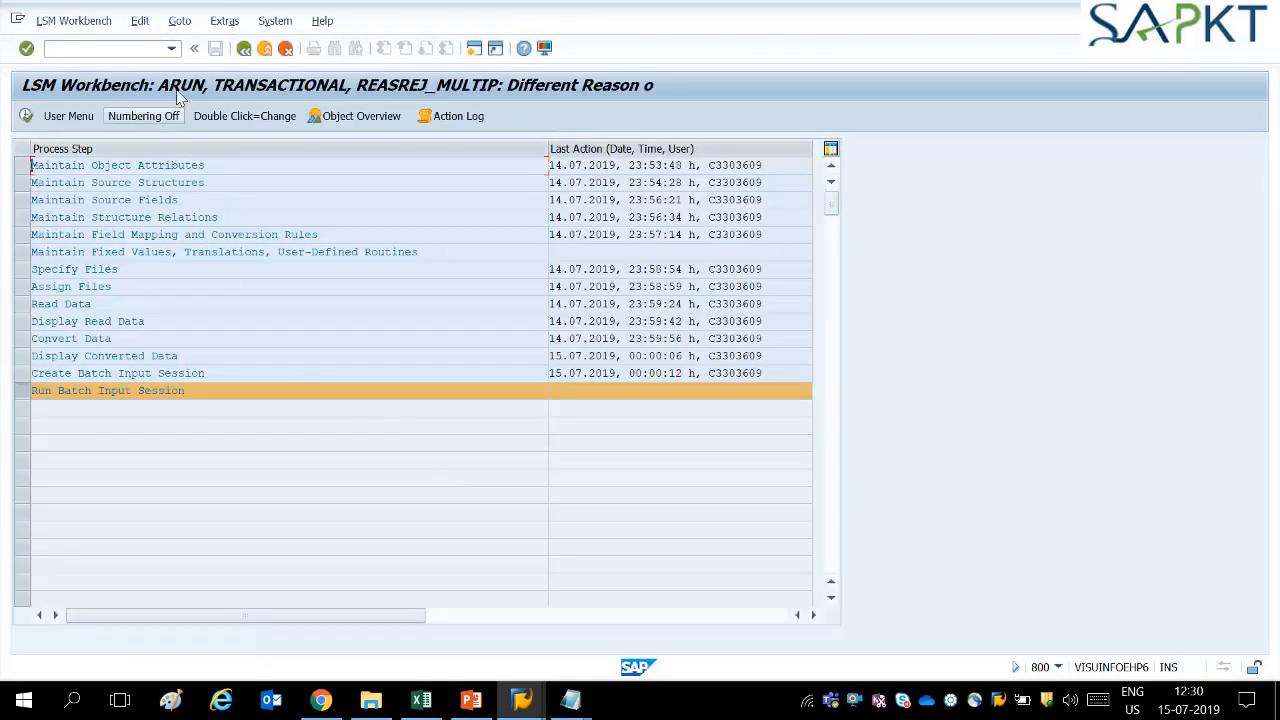
# Step: Open Run Batch Input Session and start processing session REASREJ_MULT in the foreground with Expert mode selected
pyautogui.click(26, 116)
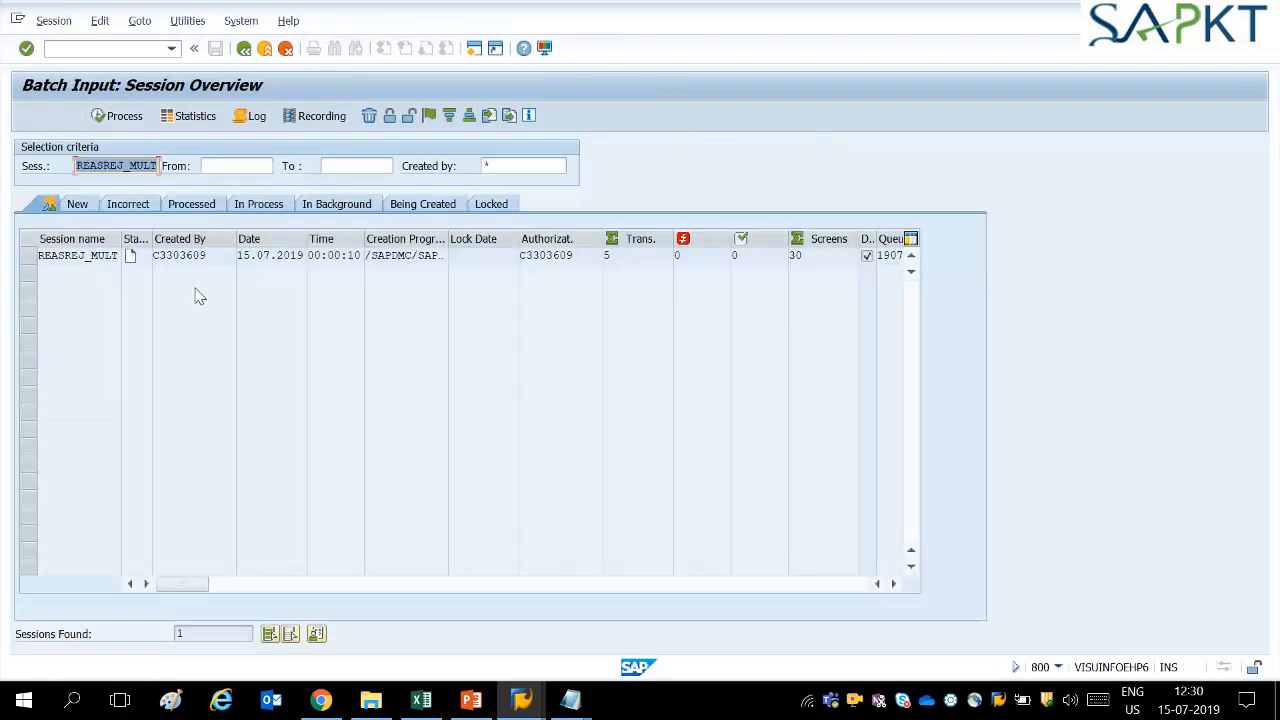
pyautogui.click(29, 258)
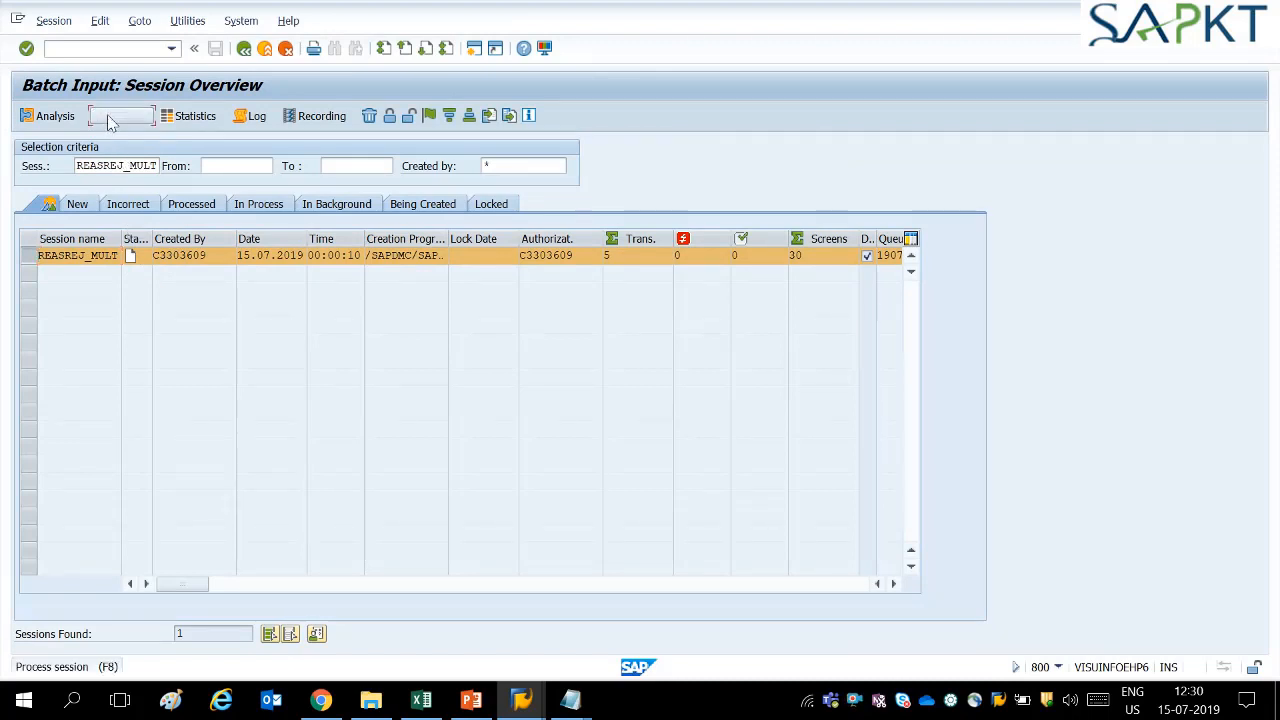
pyautogui.click(112, 116)
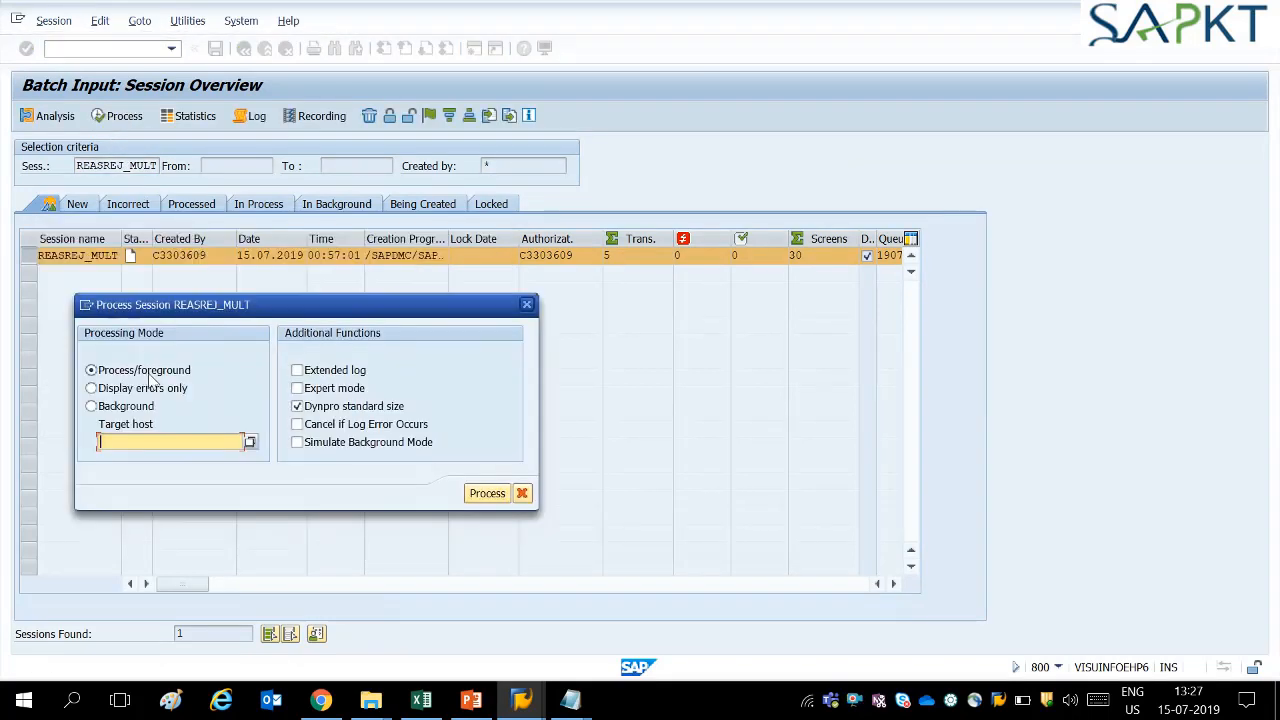
pyautogui.click(331, 393)
pyautogui.click(487, 493)
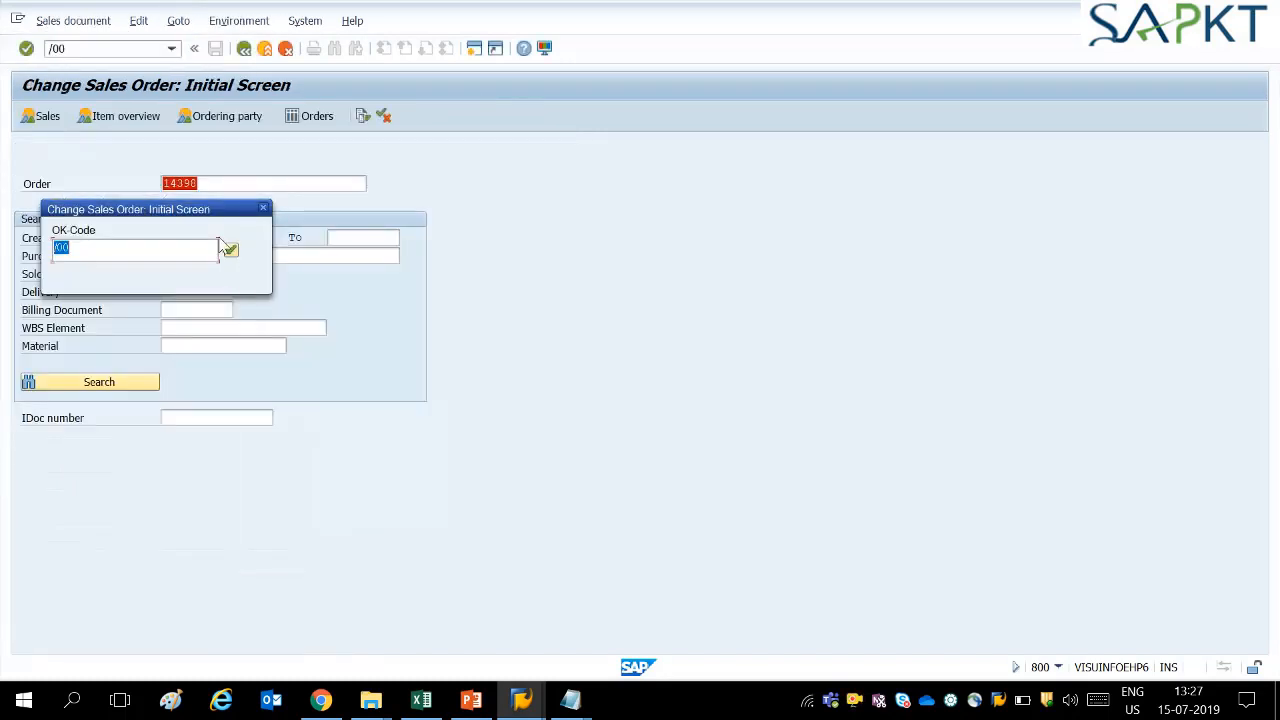
# Step: Move the OK-Code prompt clear of the fields and process the first batch transaction, rejecting item 10 of the first sales order with reason 11
pyautogui.moveTo(215, 217); pyautogui.dragTo(442, 292)
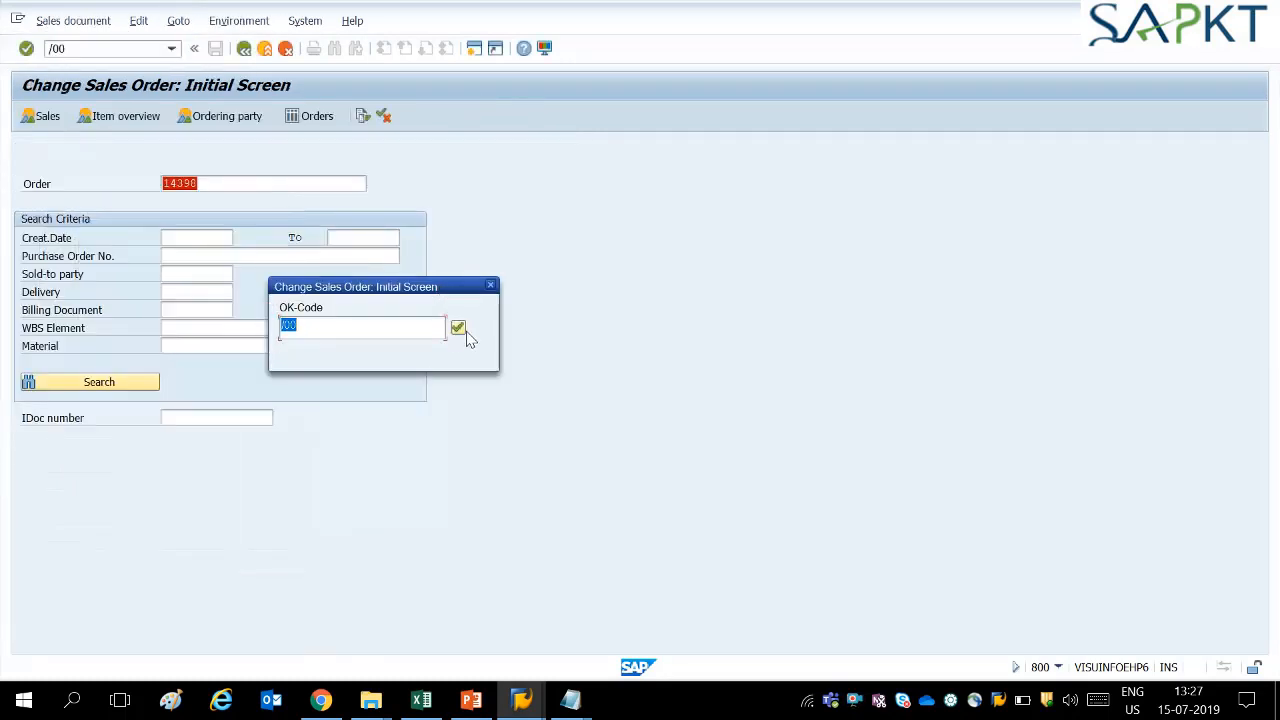
pyautogui.click(457, 330)
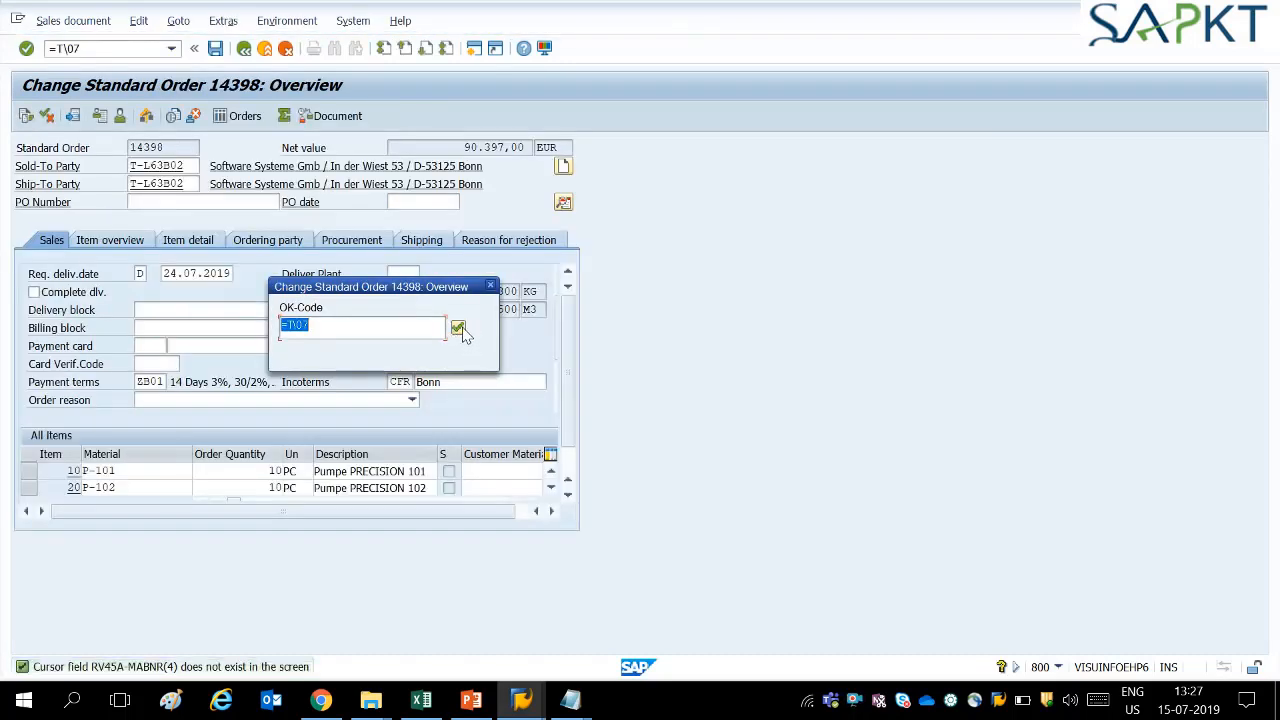
pyautogui.click(457, 329)
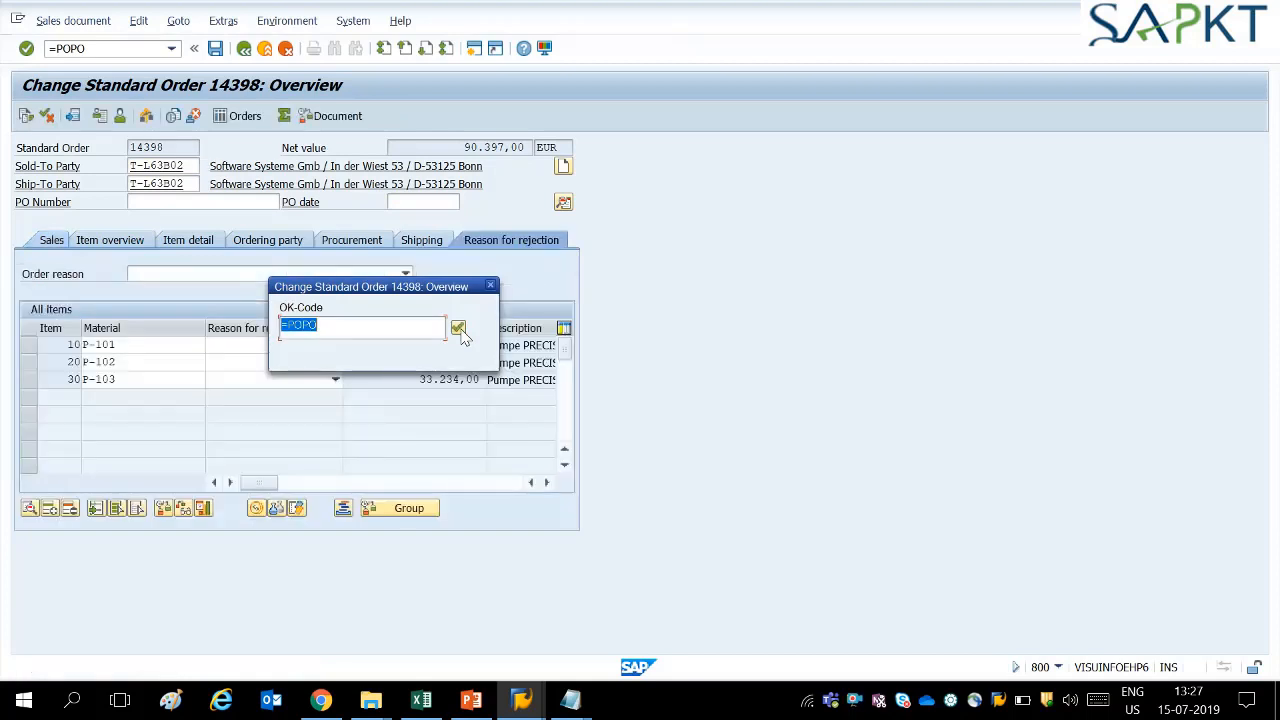
pyautogui.click(457, 329)
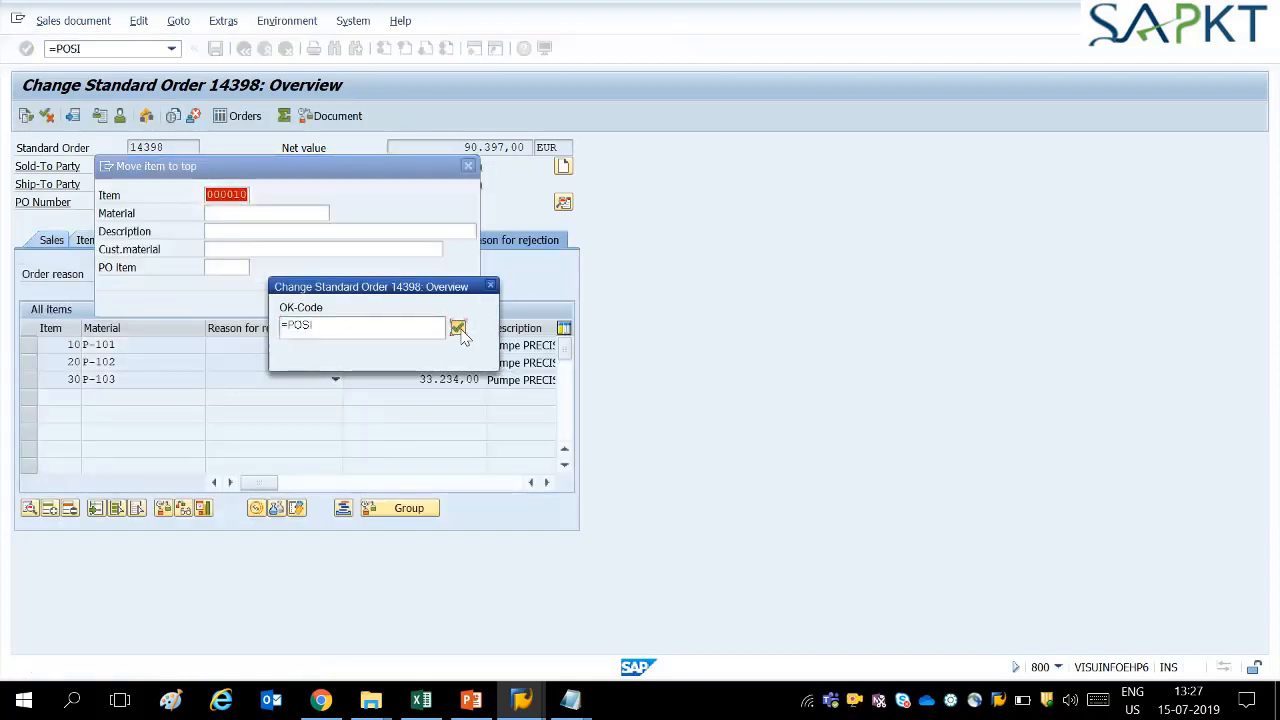
pyautogui.click(458, 330)
pyautogui.click(460, 331)
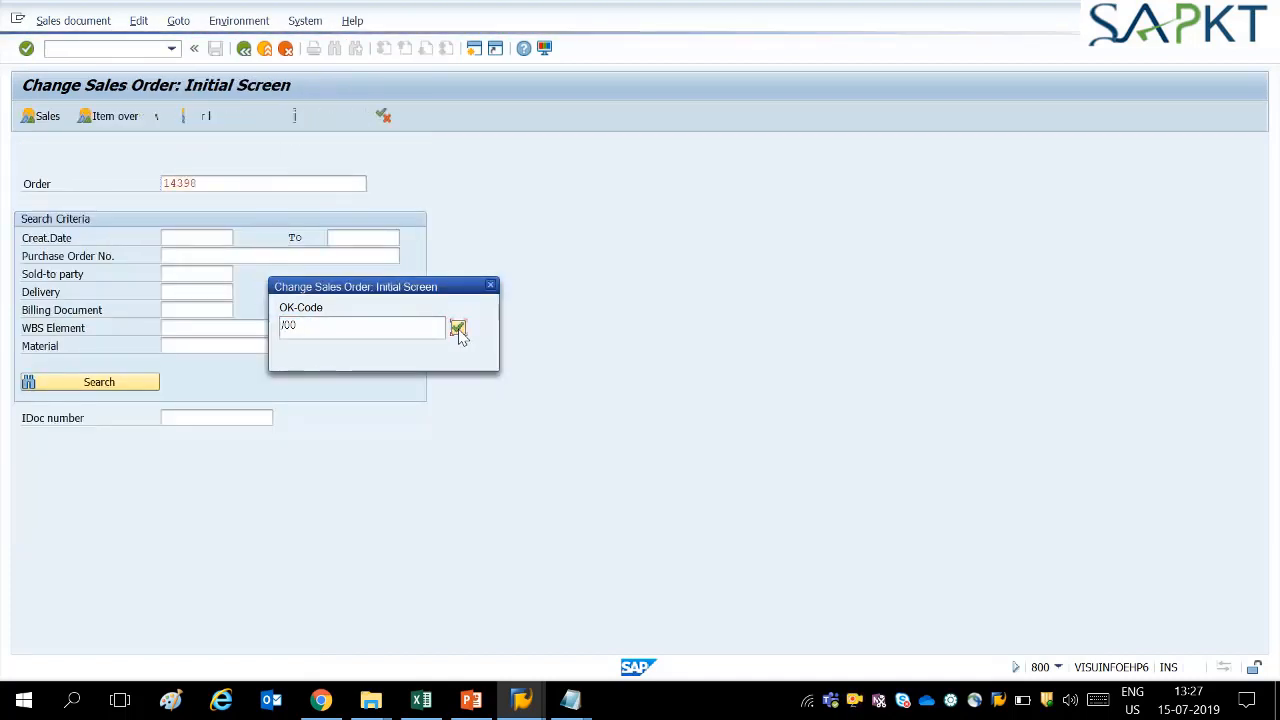
# Step: Process the second batch transaction, rejecting item 20 of the first sales order with reason 20
pyautogui.click(458, 331)
pyautogui.click(458, 331)
pyautogui.click(458, 331)
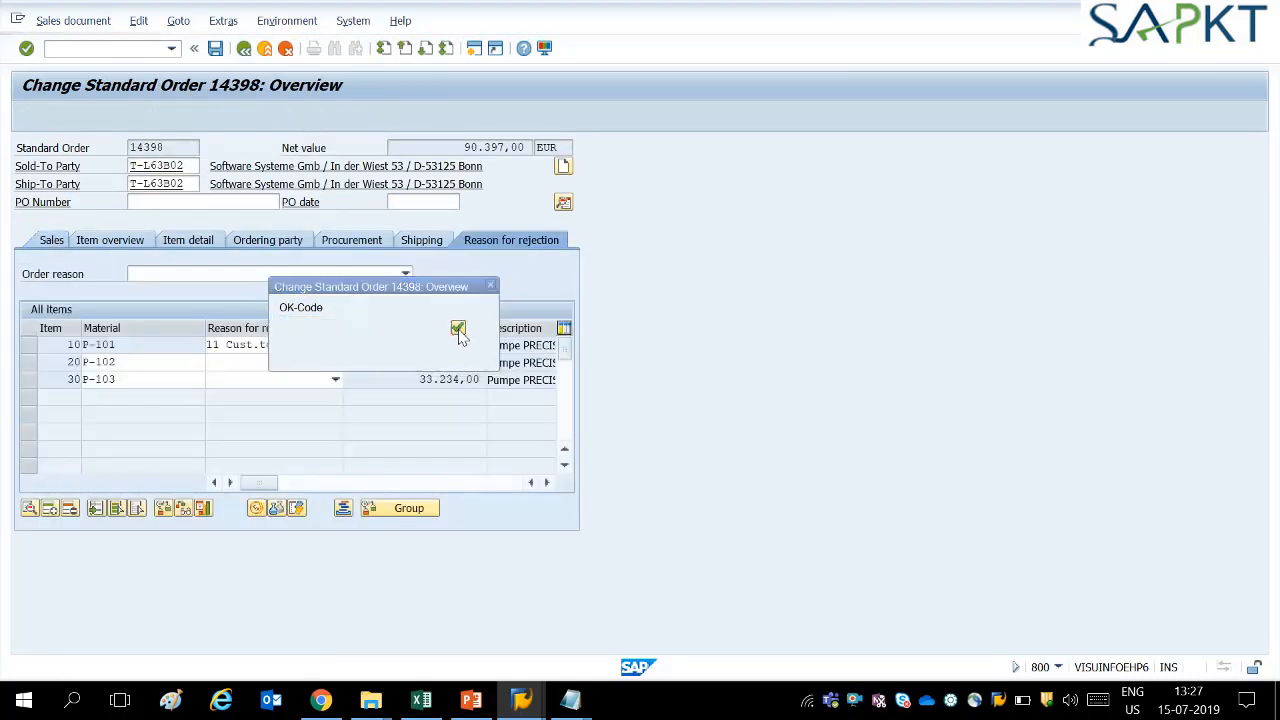
pyautogui.click(458, 331)
pyautogui.click(458, 331)
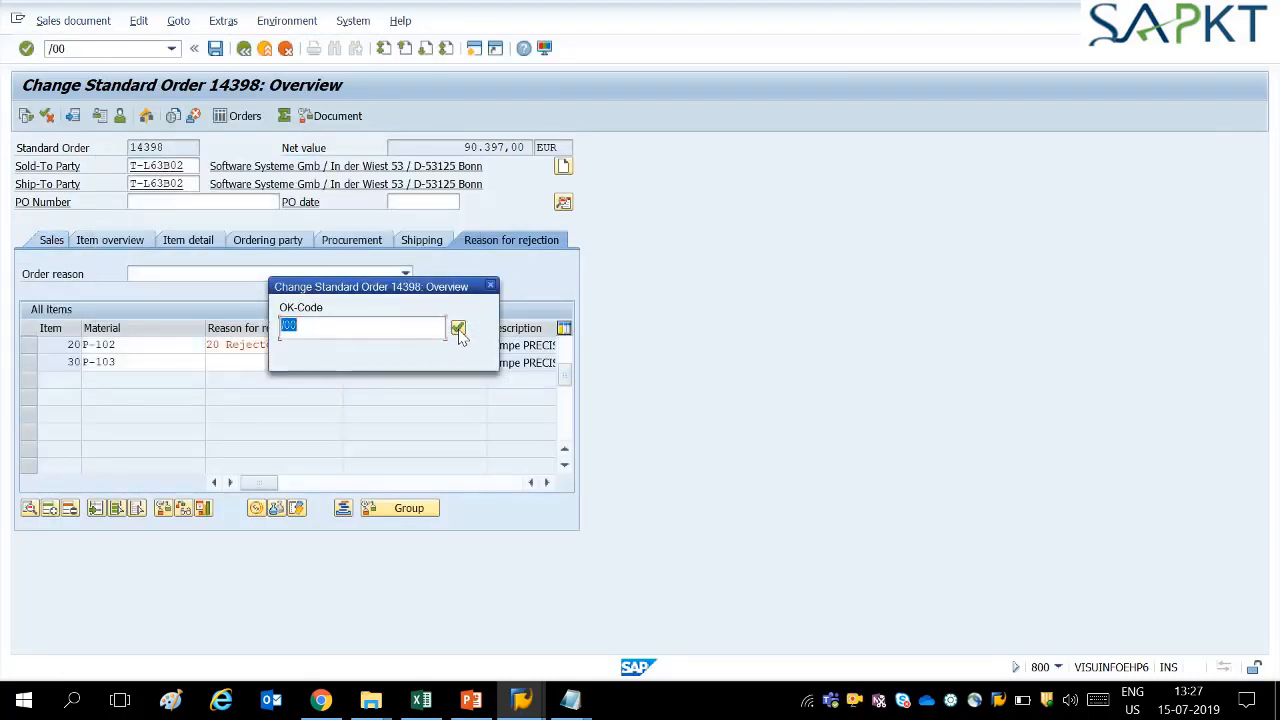
pyautogui.click(458, 331)
pyautogui.click(458, 331)
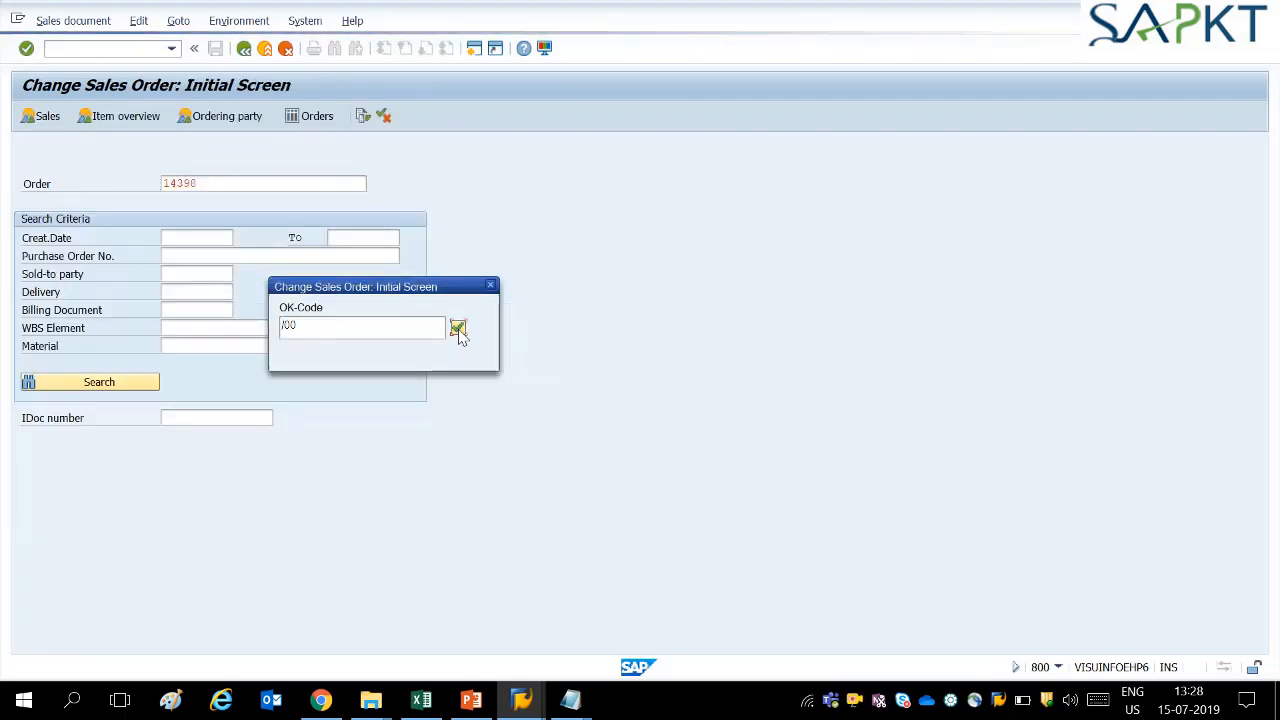
# Step: Process the third batch transaction, rejecting item 30 of the first sales order with reason 40
pyautogui.click(458, 331)
pyautogui.click(458, 331)
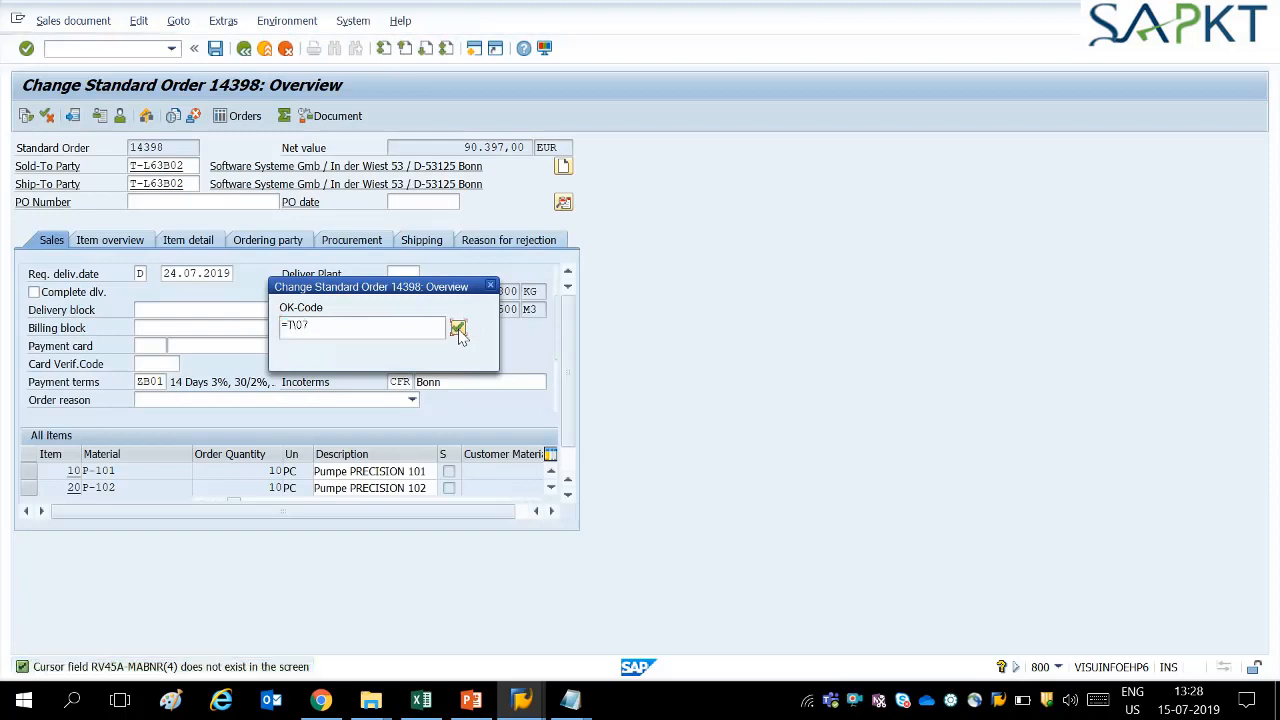
pyautogui.click(458, 331)
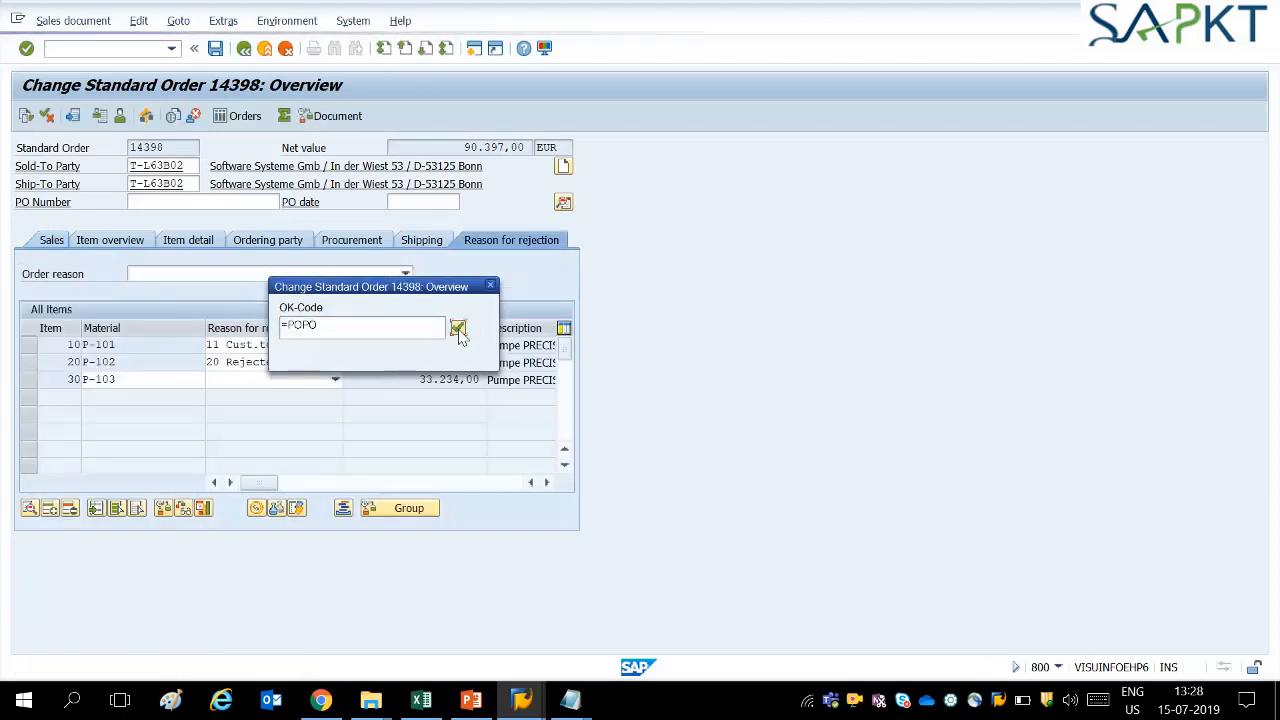
pyautogui.click(458, 331)
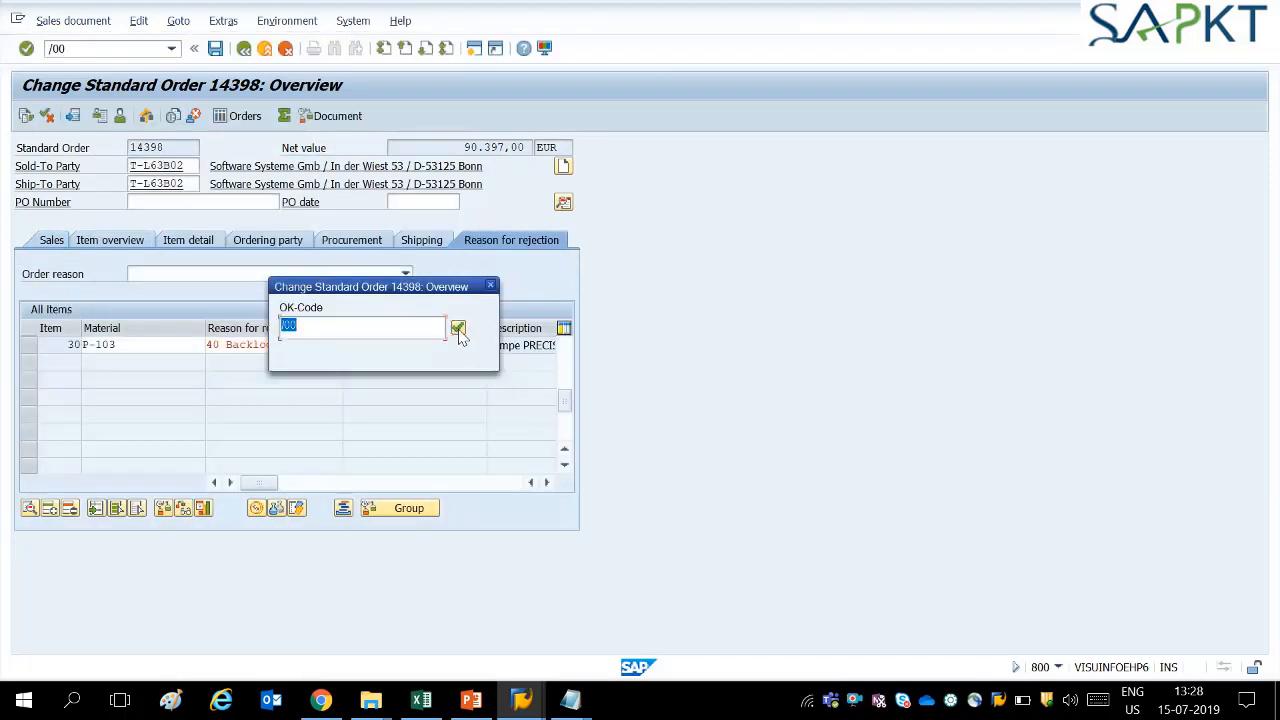
pyautogui.click(458, 331)
pyautogui.click(458, 331)
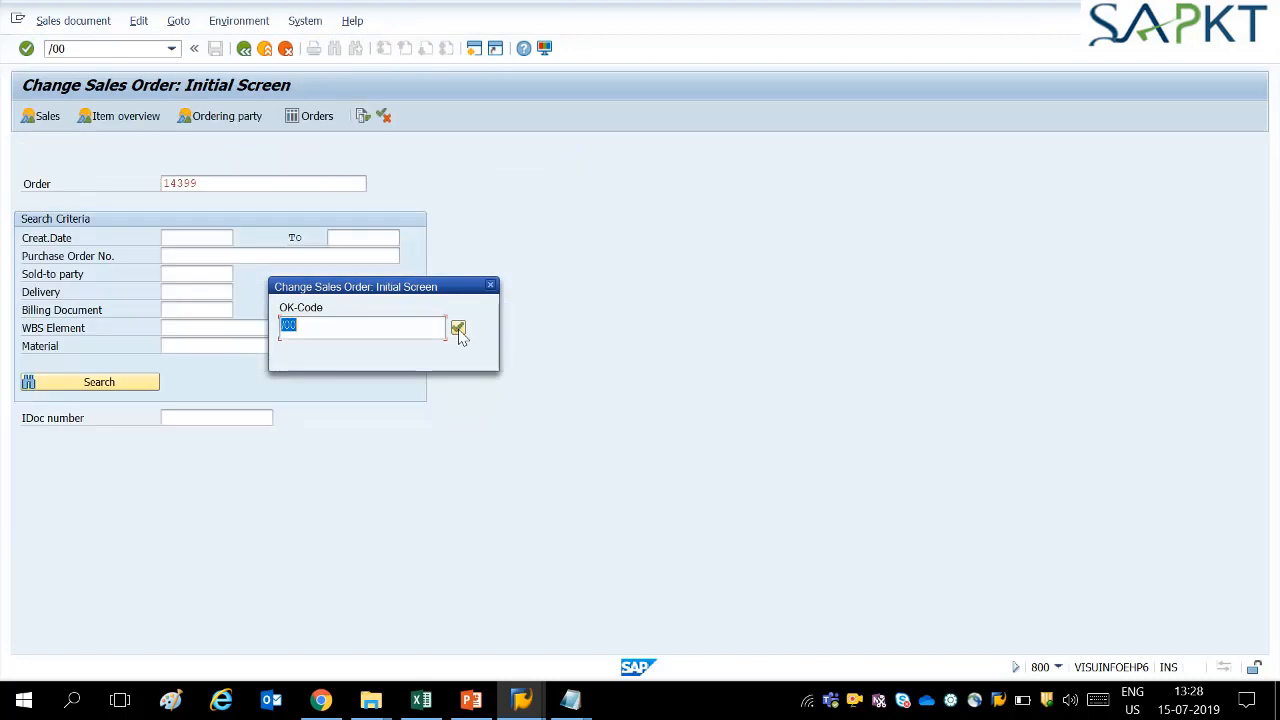
# Step: Process the fourth batch transaction, rejecting item 20 of the second sales order with reason 90
pyautogui.click(458, 331)
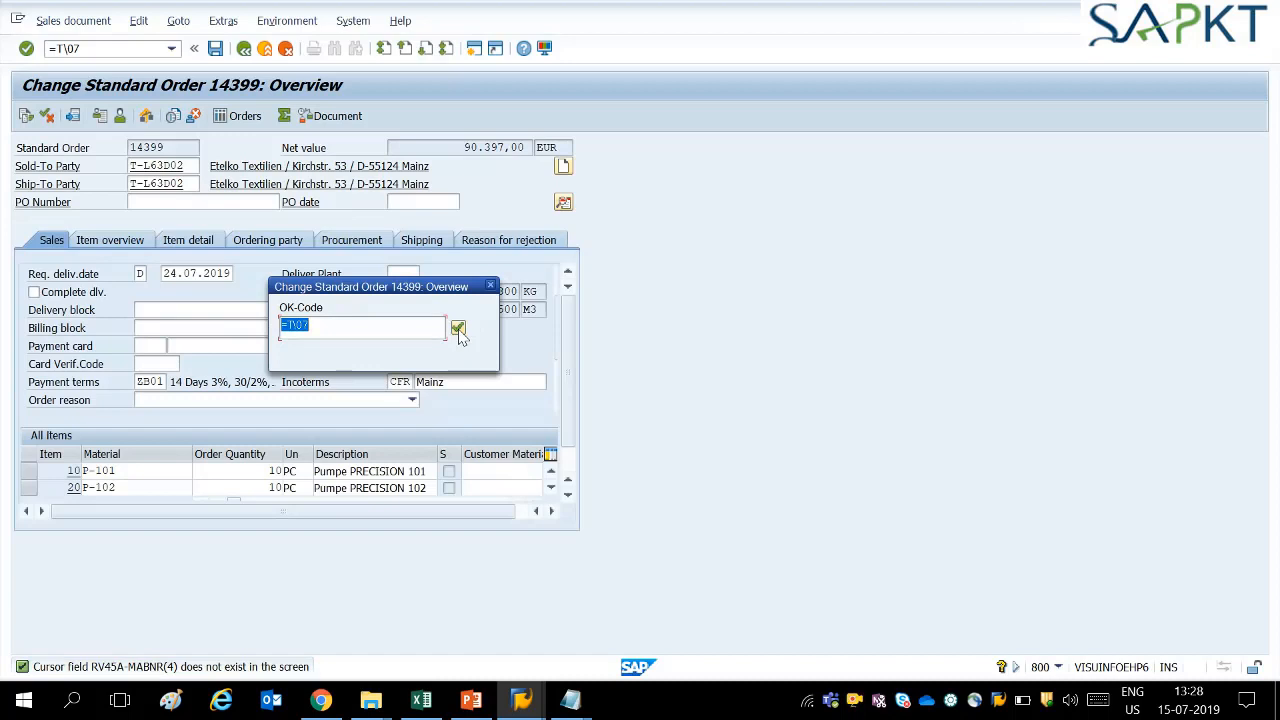
pyautogui.click(458, 331)
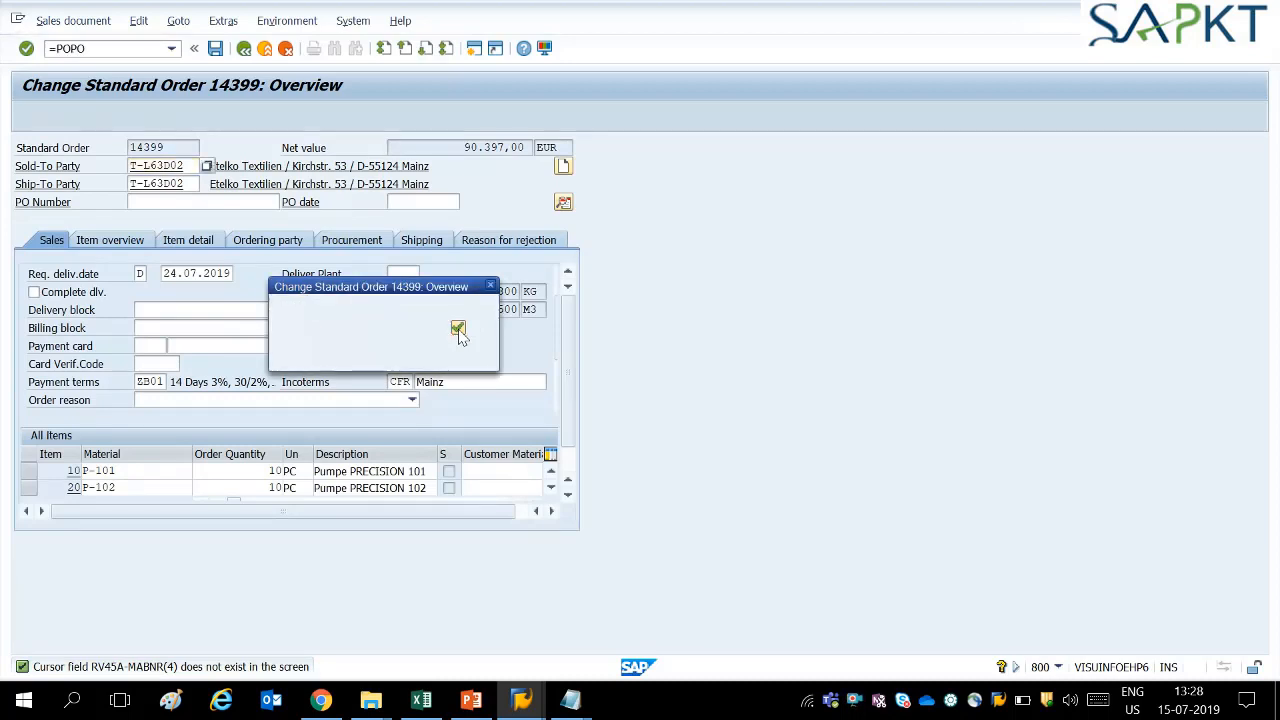
pyautogui.click(458, 331)
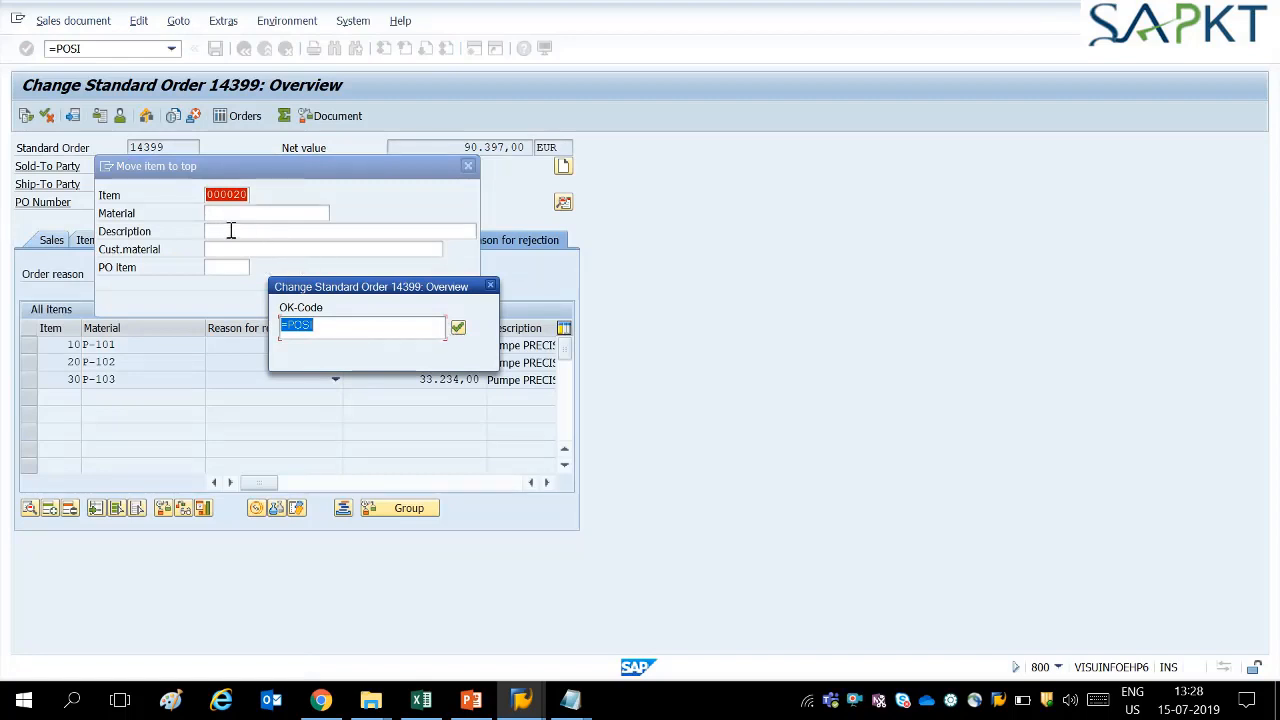
pyautogui.click(458, 329)
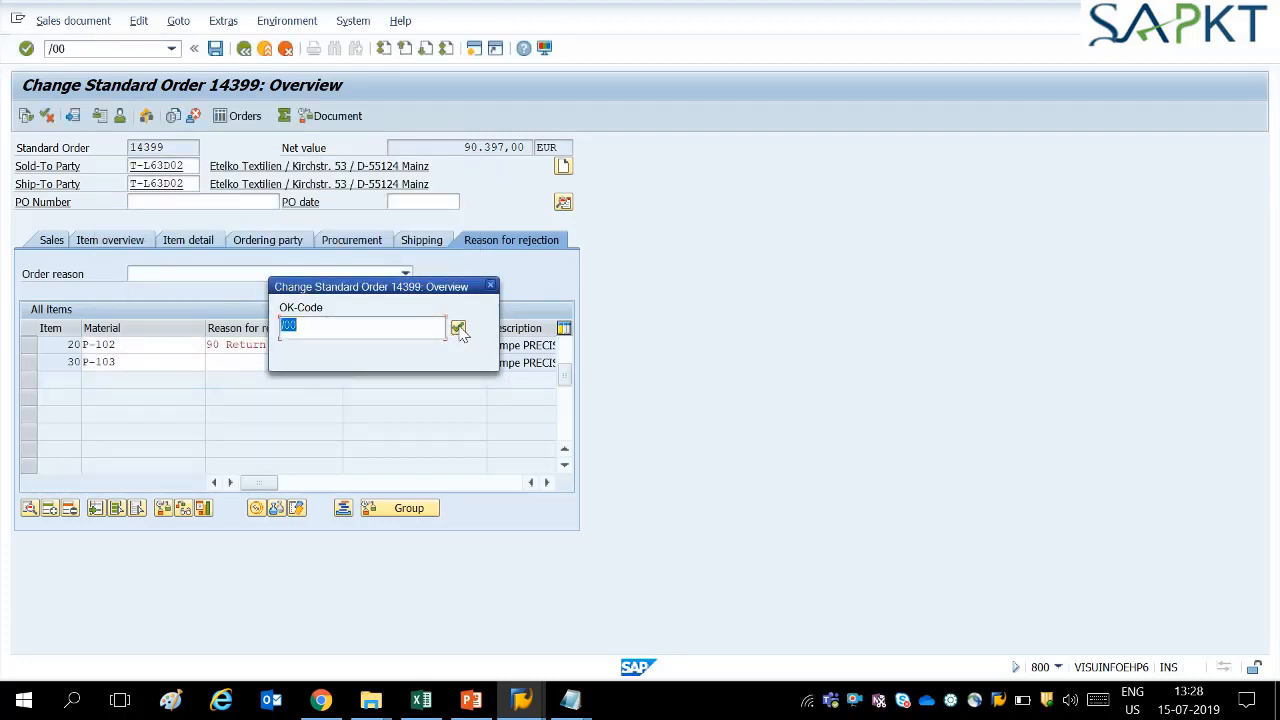
pyautogui.click(458, 329)
pyautogui.click(458, 329)
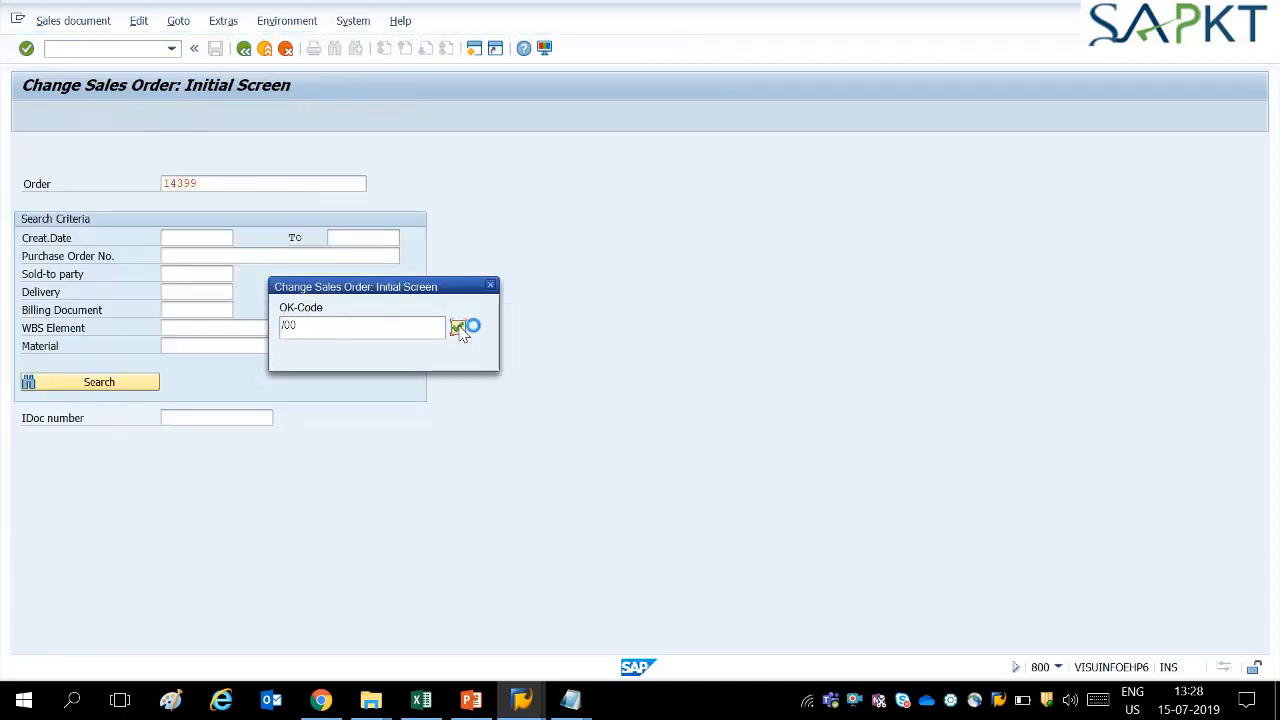
# Step: Process the last batch transaction, rejecting item 30 of the second sales order with reason 91, and exit batch input
pyautogui.click(458, 329)
pyautogui.click(458, 329)
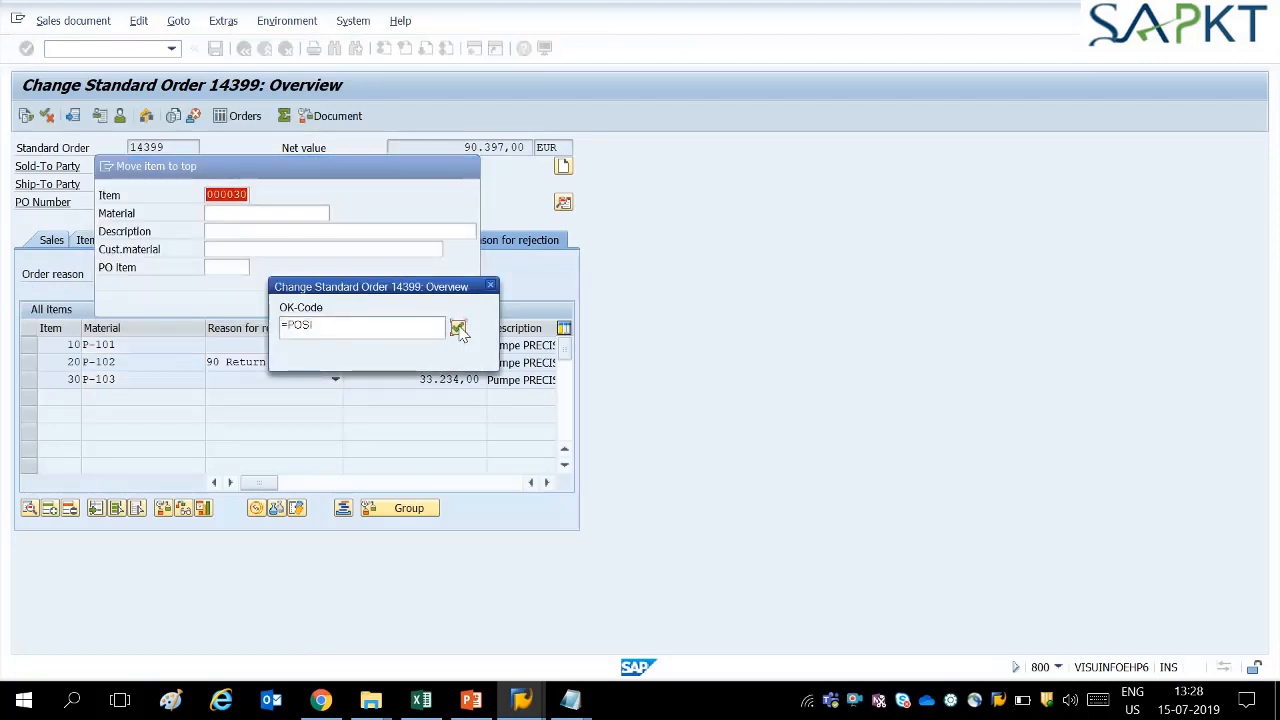
pyautogui.click(460, 331)
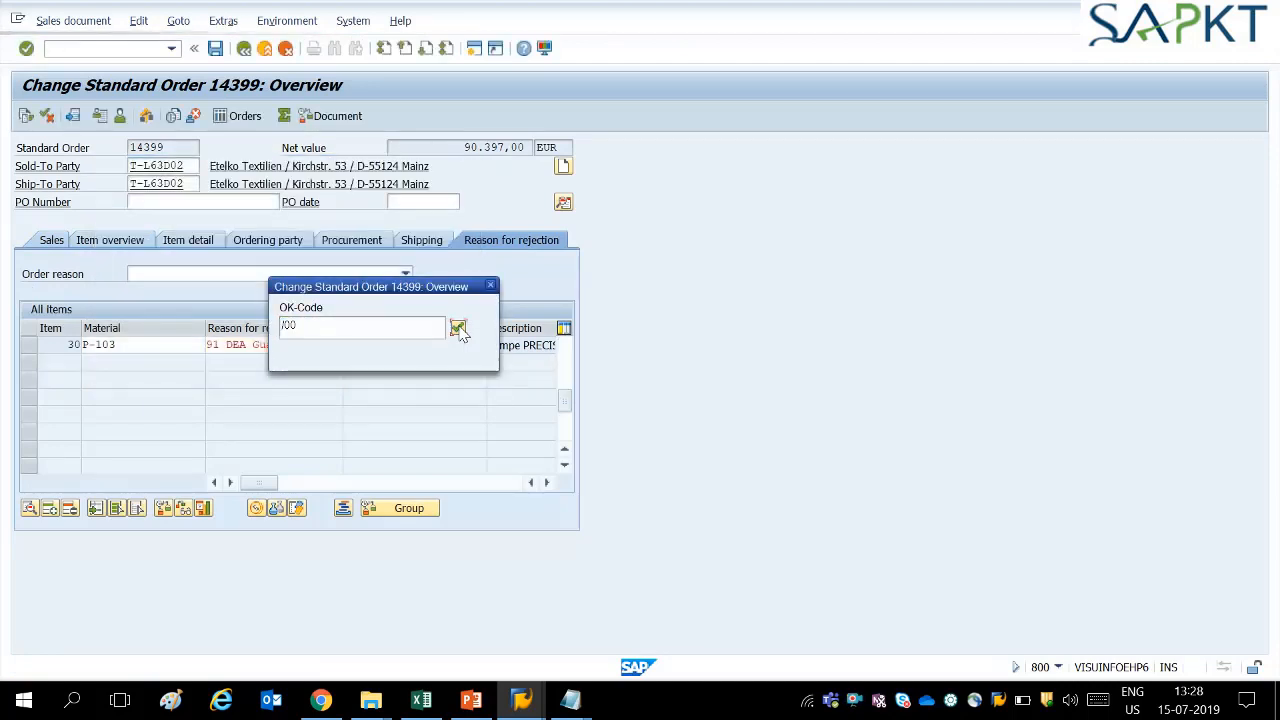
pyautogui.click(460, 331)
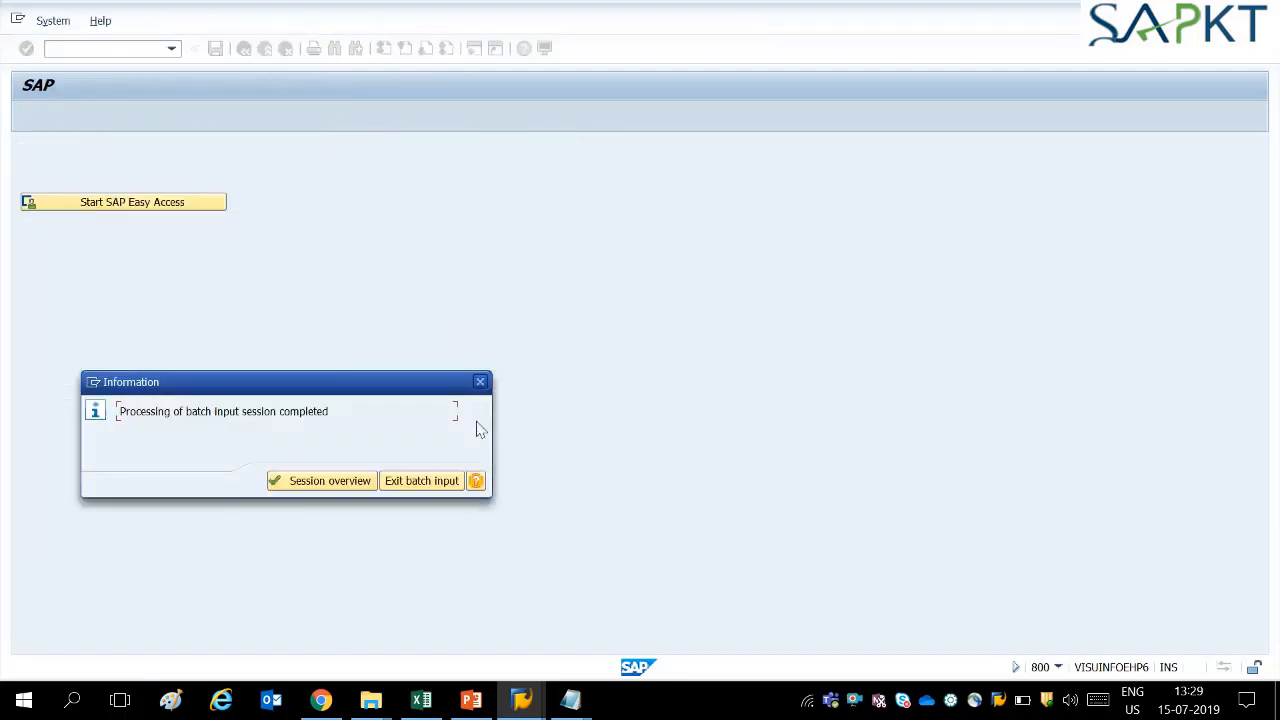
pyautogui.click(436, 487)
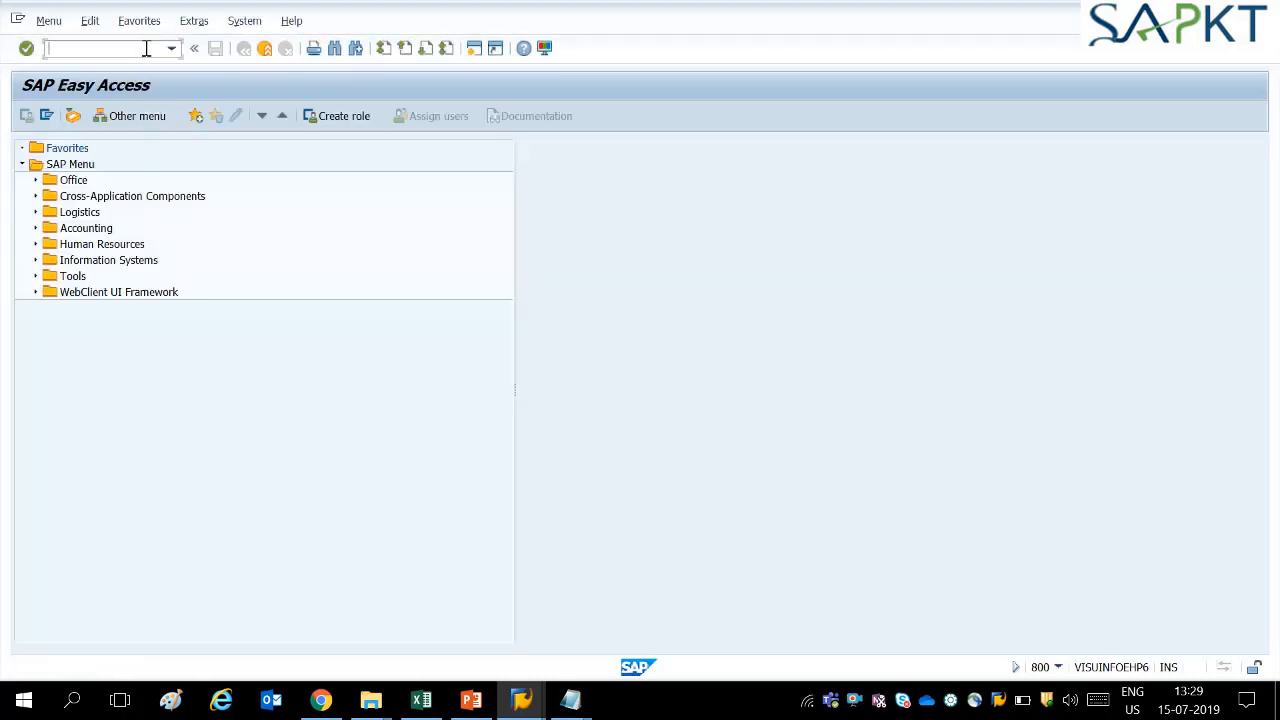
# Step: Open the second sales order in transaction VA02 and check the rejection reasons of items 20 and 30
pyautogui.write('/nva02')
pyautogui.press('Return')
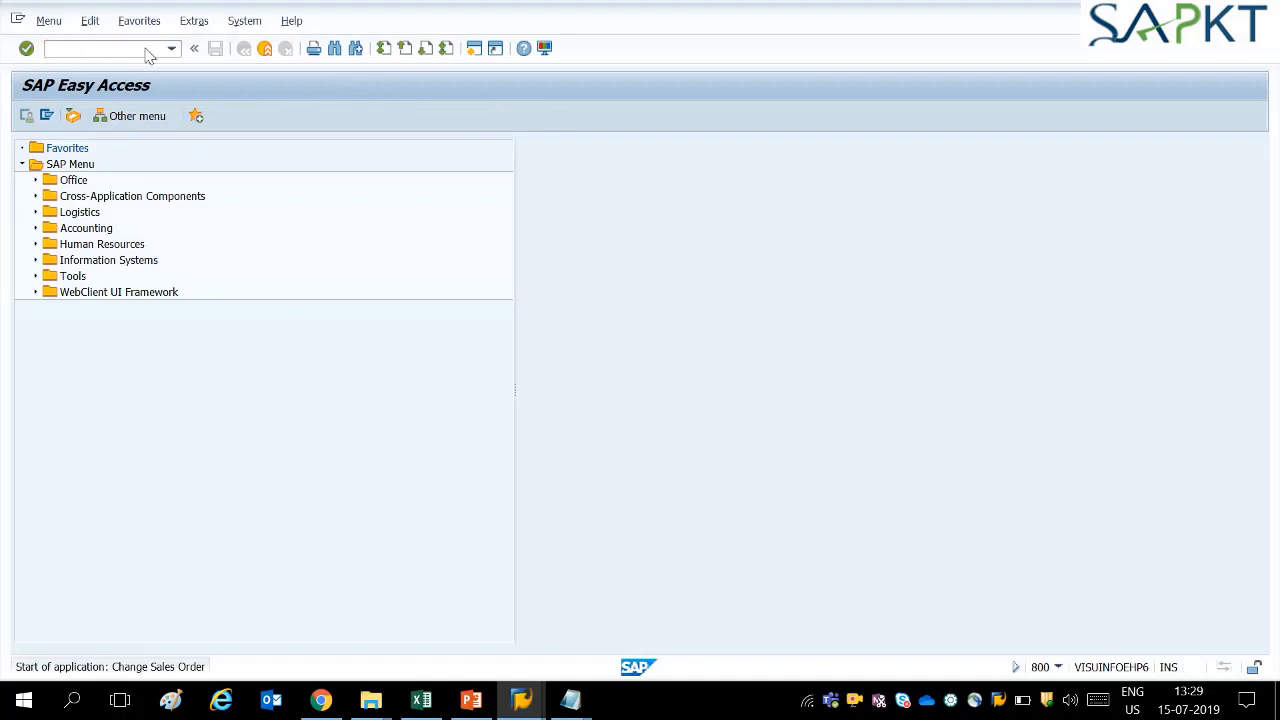
pyautogui.press('Return')
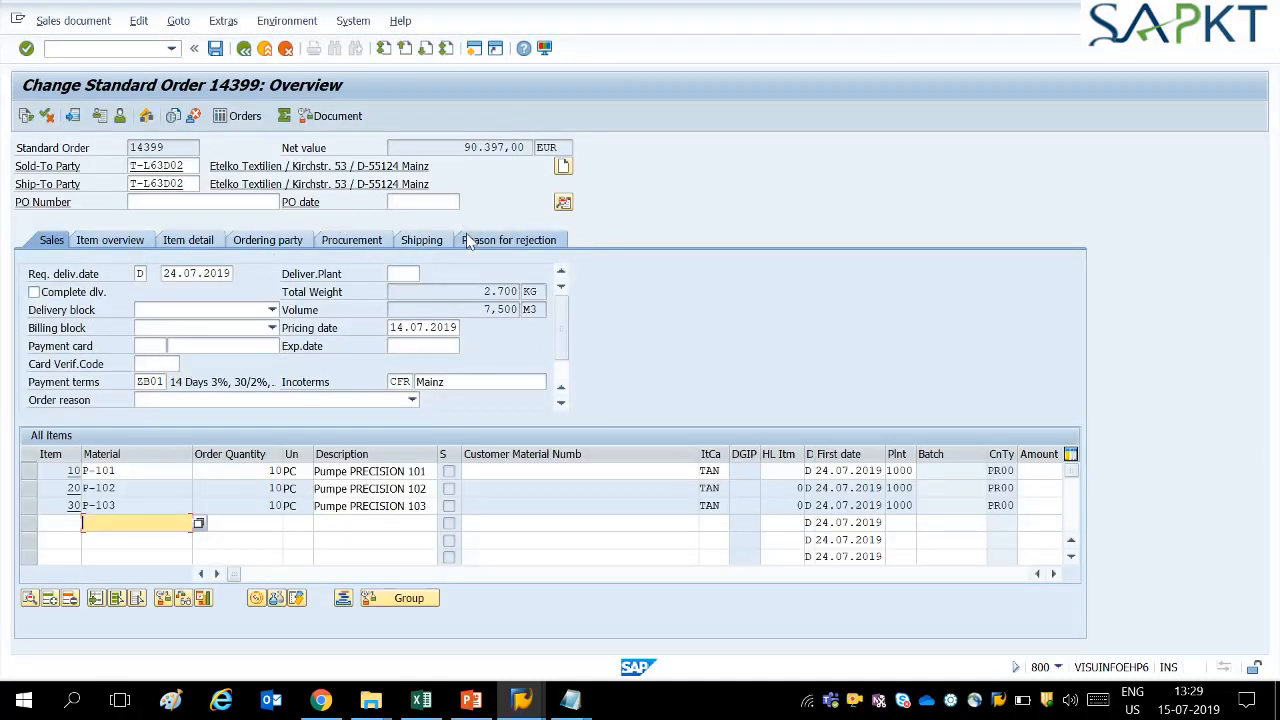
pyautogui.click(476, 240)
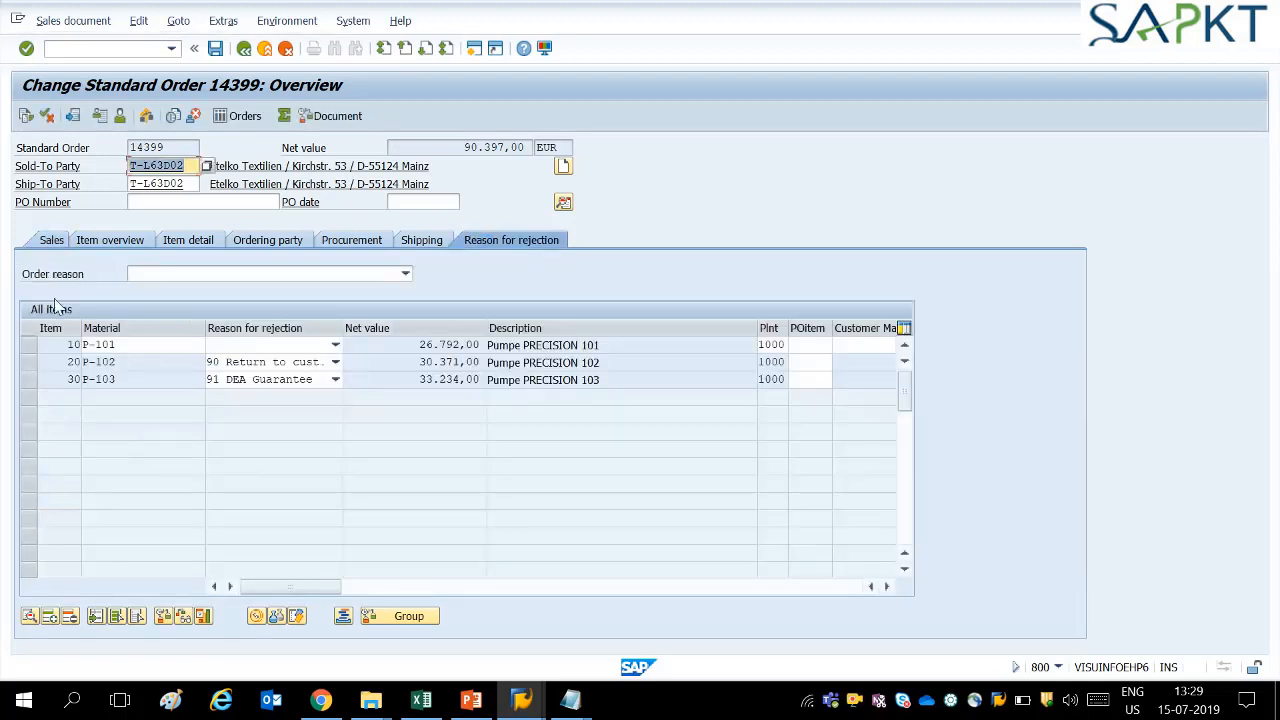
pyautogui.keyDown('ctrl'); pyautogui.click(30, 379); pyautogui.keyUp('ctrl')
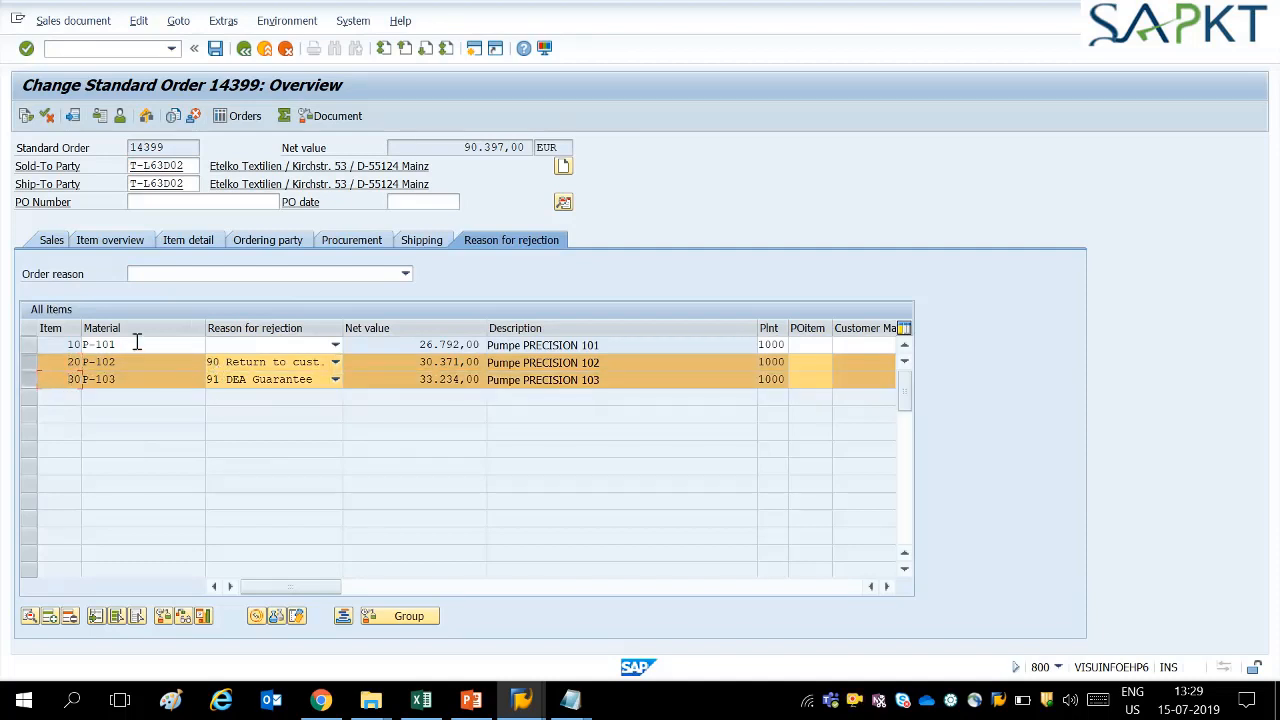
# Step: Switch to Reason of Rejection.xlsx in Excel and compare the second sales order's line items and rejection reasons in B6:D7
pyautogui.click(421, 703)
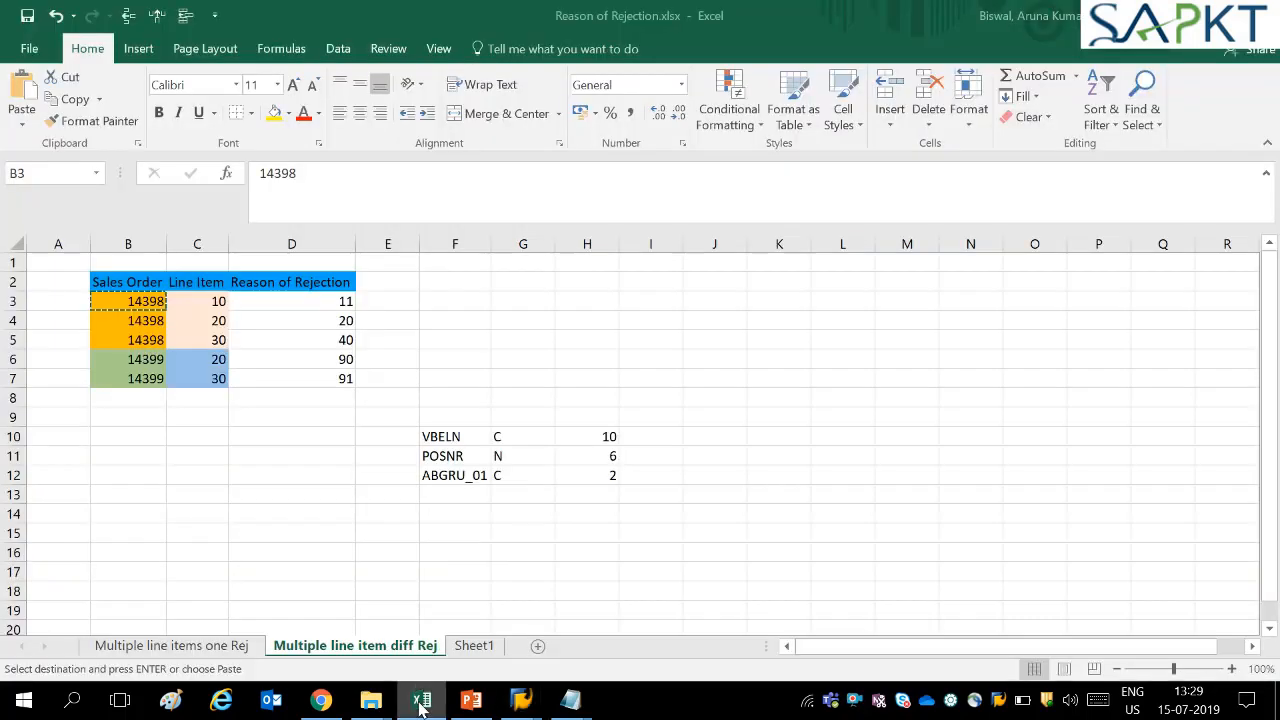
pyautogui.click(120, 366)
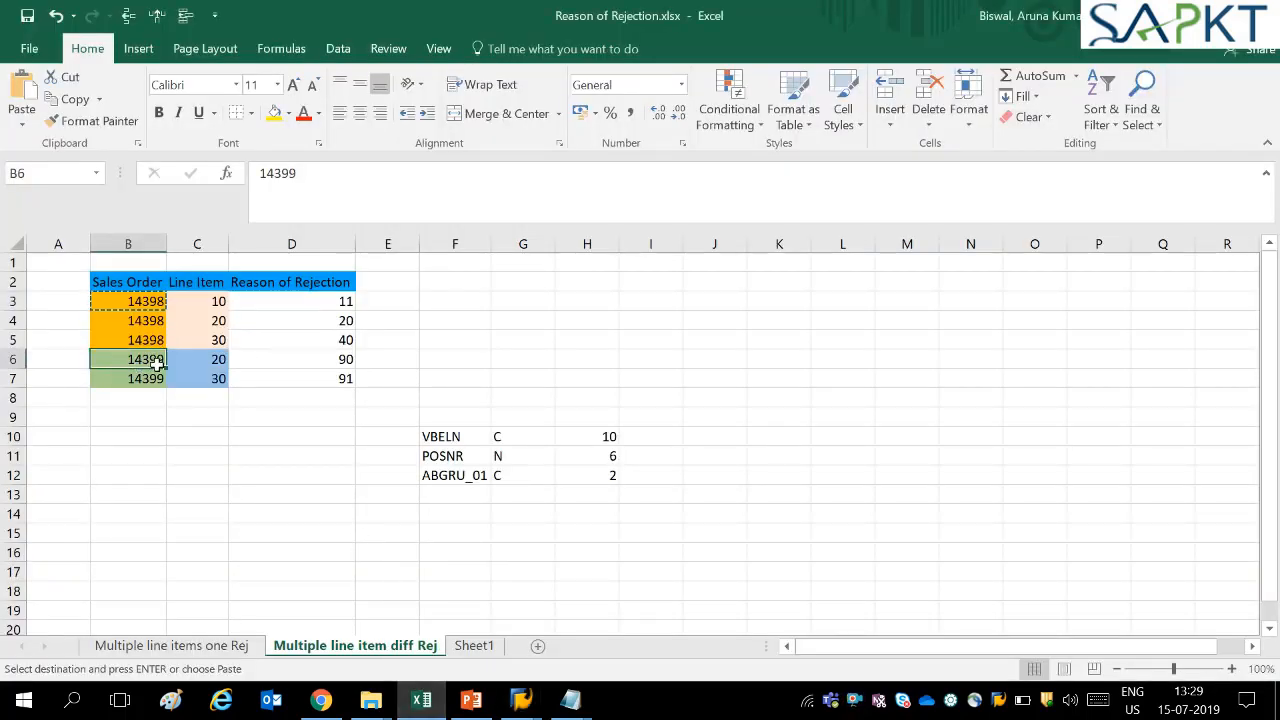
pyautogui.moveTo(190, 360)
pyautogui.mouseDown()
pyautogui.moveTo(194, 371)
pyautogui.moveTo(172, 376)
pyautogui.mouseUp()
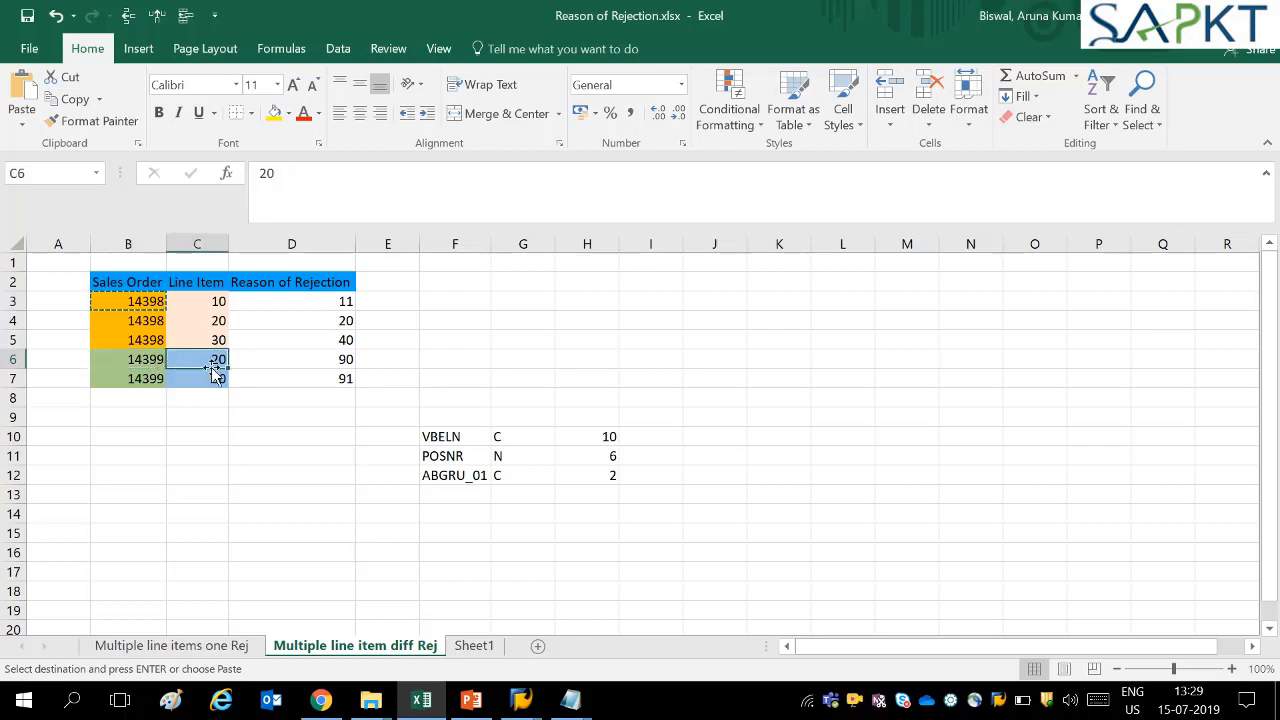
pyautogui.moveTo(150, 362); pyautogui.dragTo(297, 380)
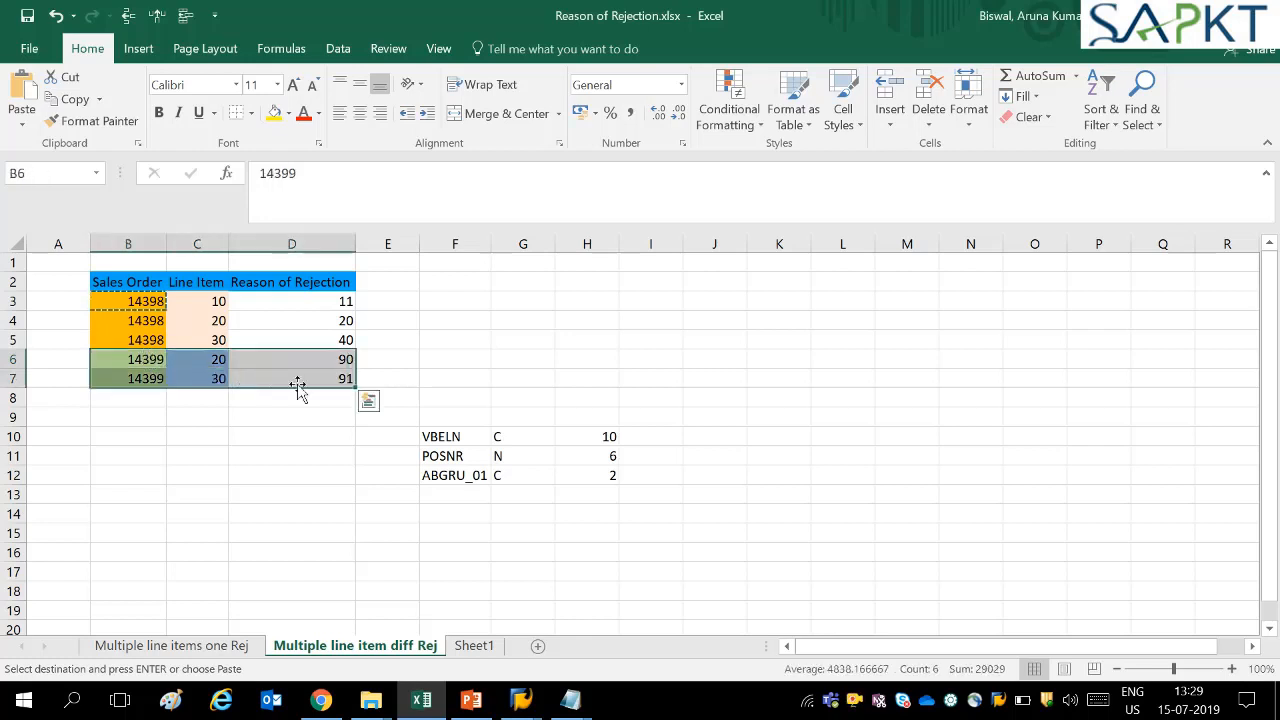
pyautogui.press('alt')
pyautogui.click(425, 400)
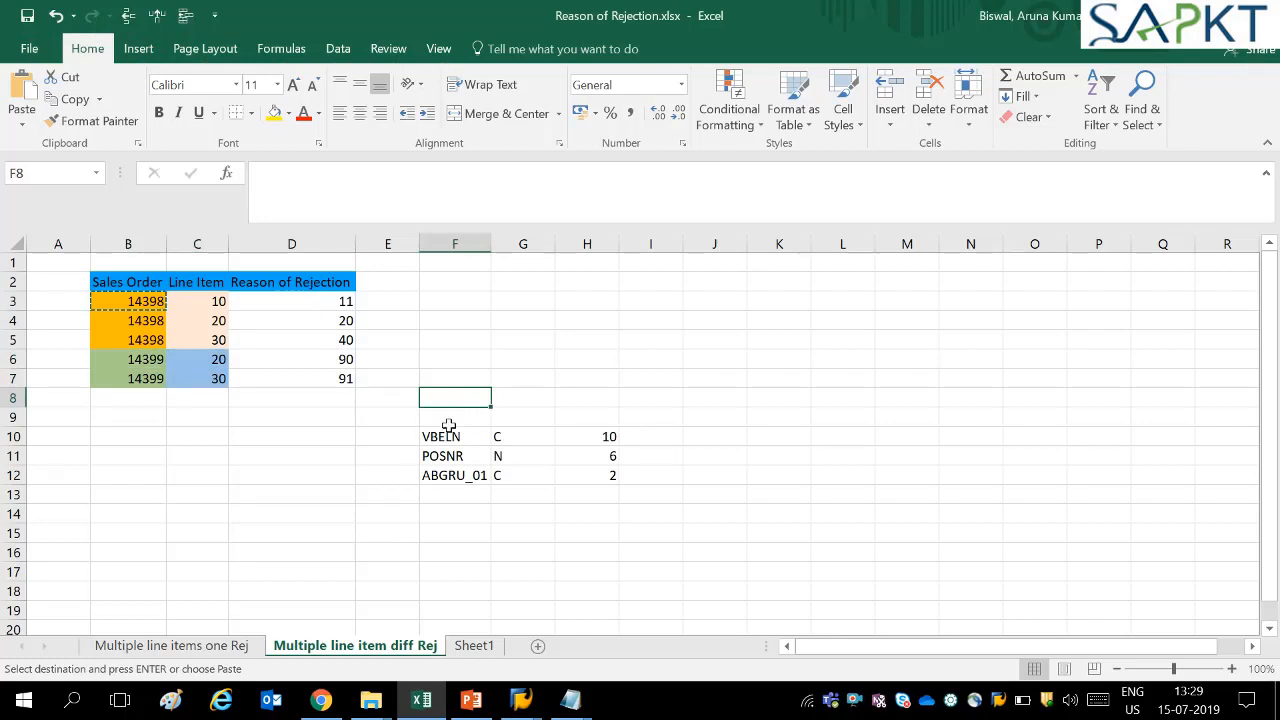
# Step: Compare the sheets Multiple line items one Rej and Multiple line item diff Rej, highlighting the latter's line items in C3:C7
pyautogui.click(170, 648)
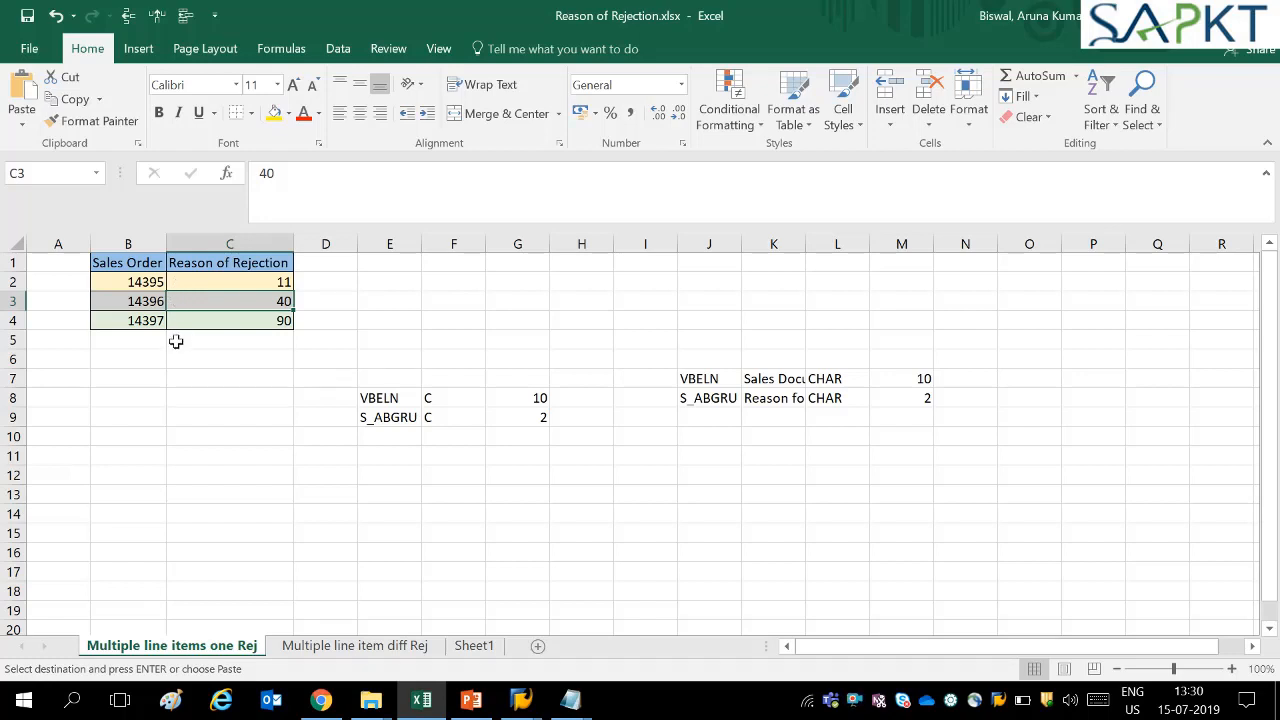
pyautogui.click(306, 648)
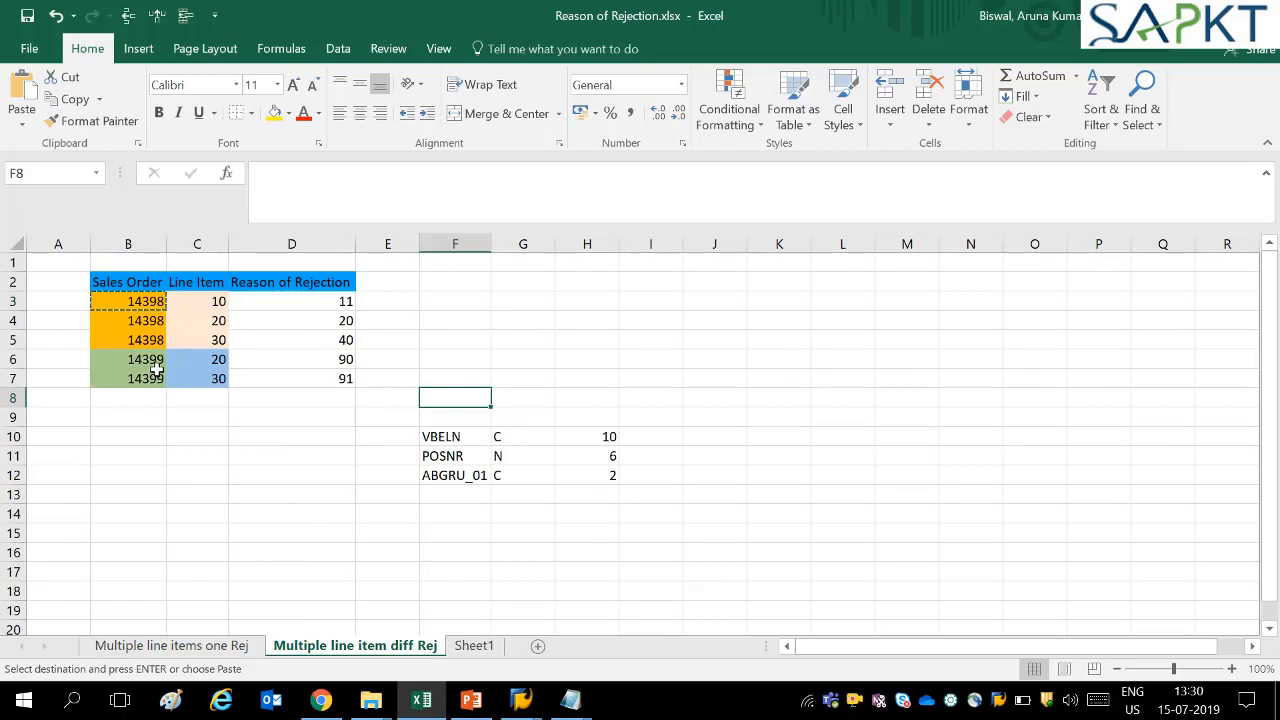
pyautogui.moveTo(206, 300); pyautogui.dragTo(217, 375)
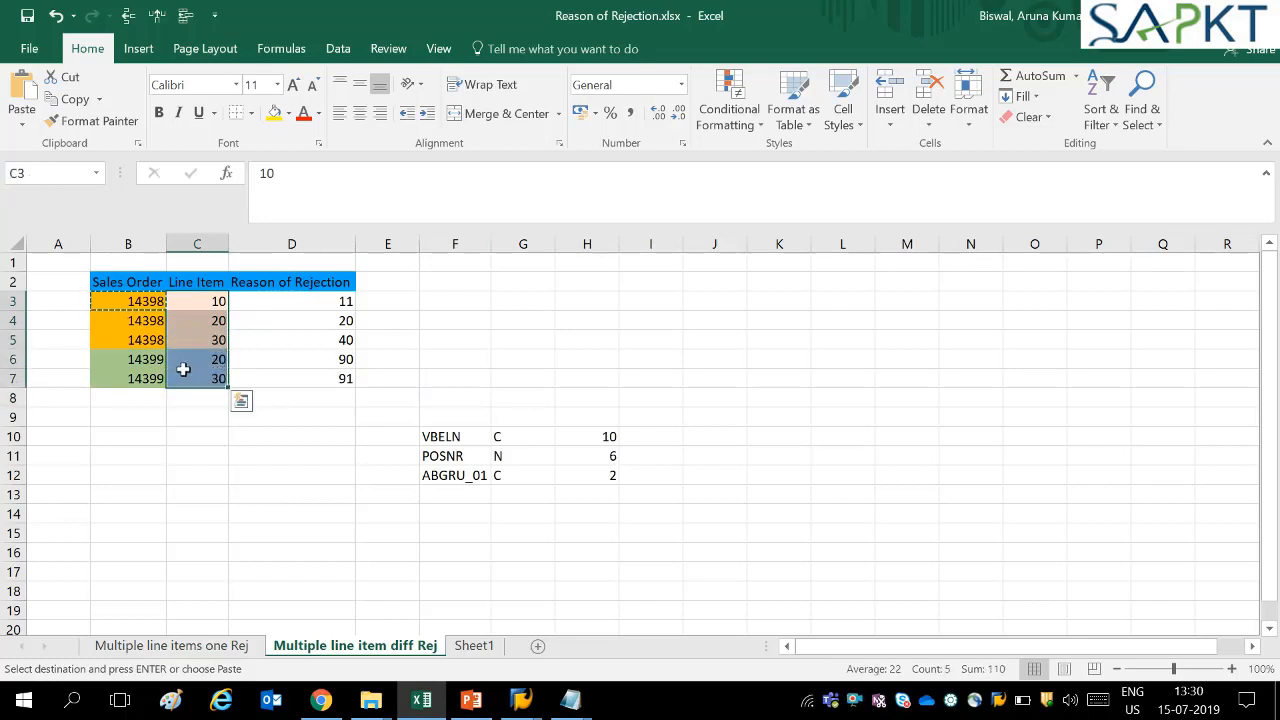